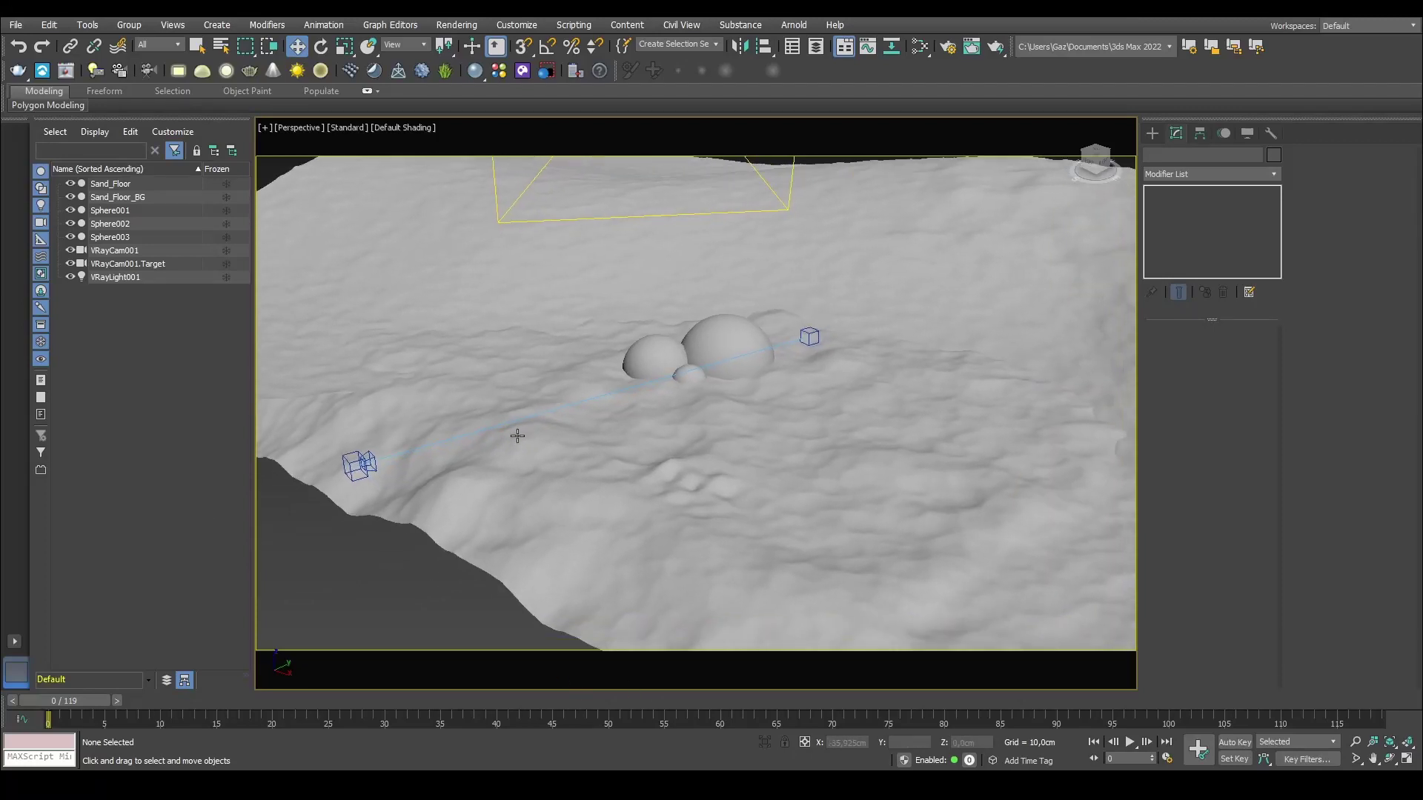
Step: Set the light creation category to Standard, replacing the VRay light types
middle_click_drag(516, 489, 603, 489, "alt")
middle_click_drag(913, 357, 628, 410, "alt")
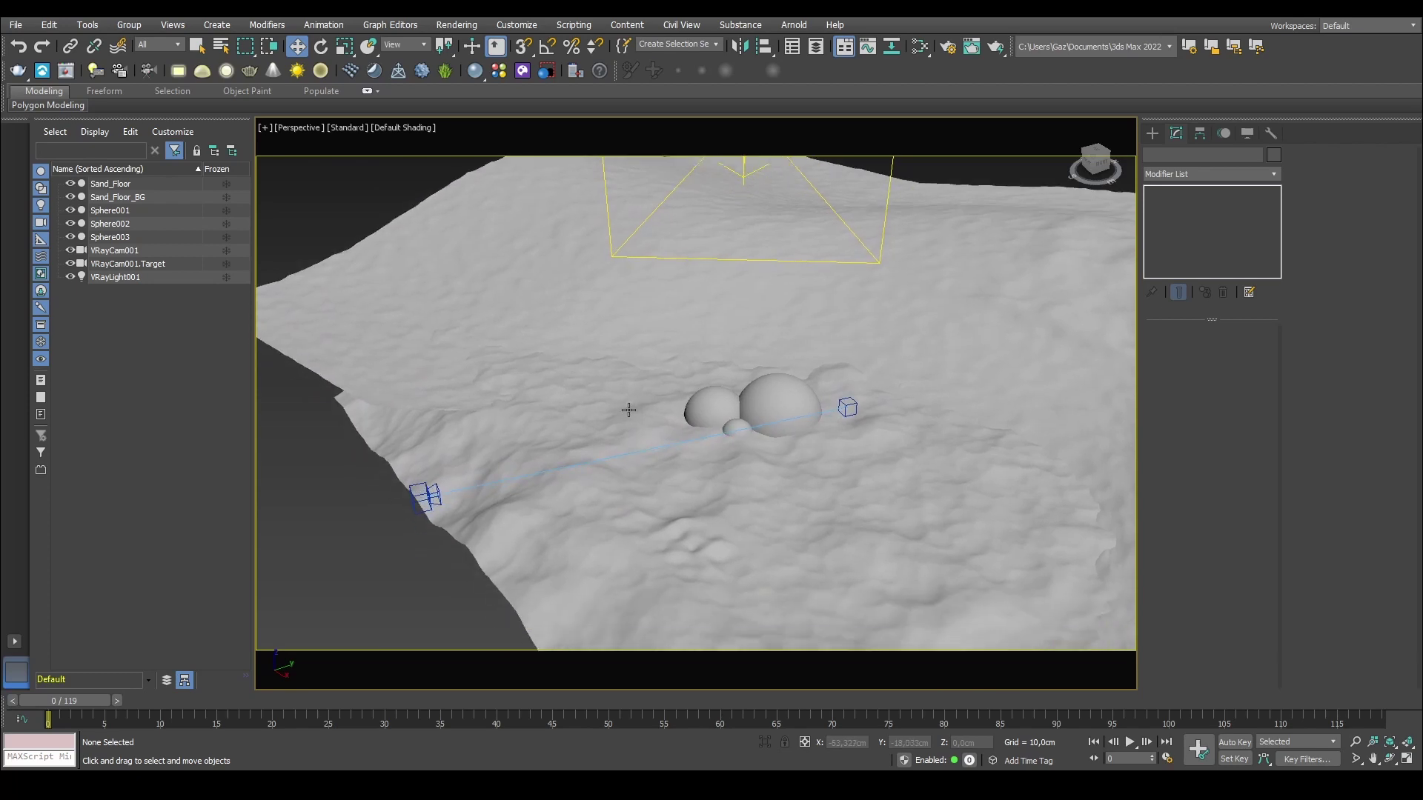
middle_click_drag(600, 459, 809, 385, "alt")
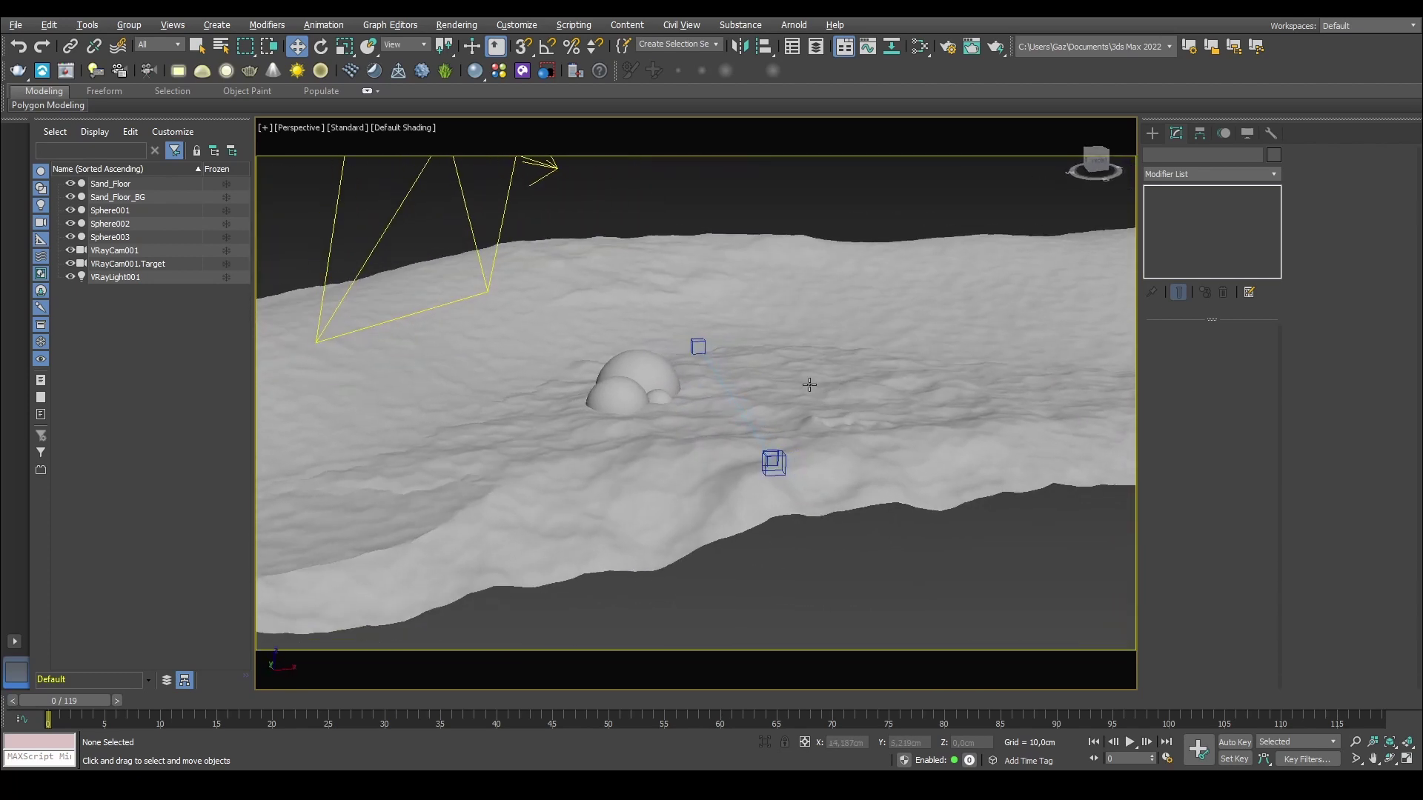
left_click(1154, 136)
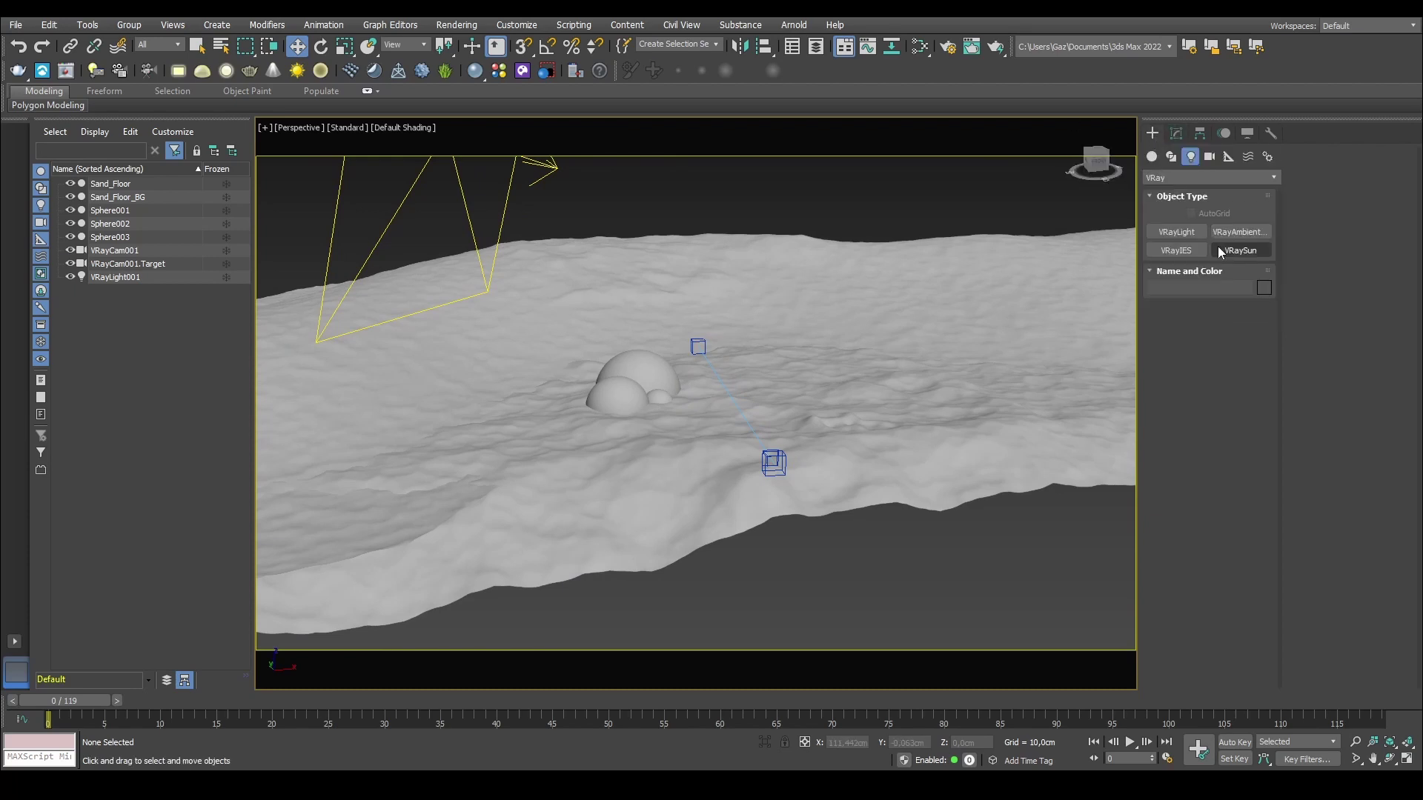
left_click(1185, 179)
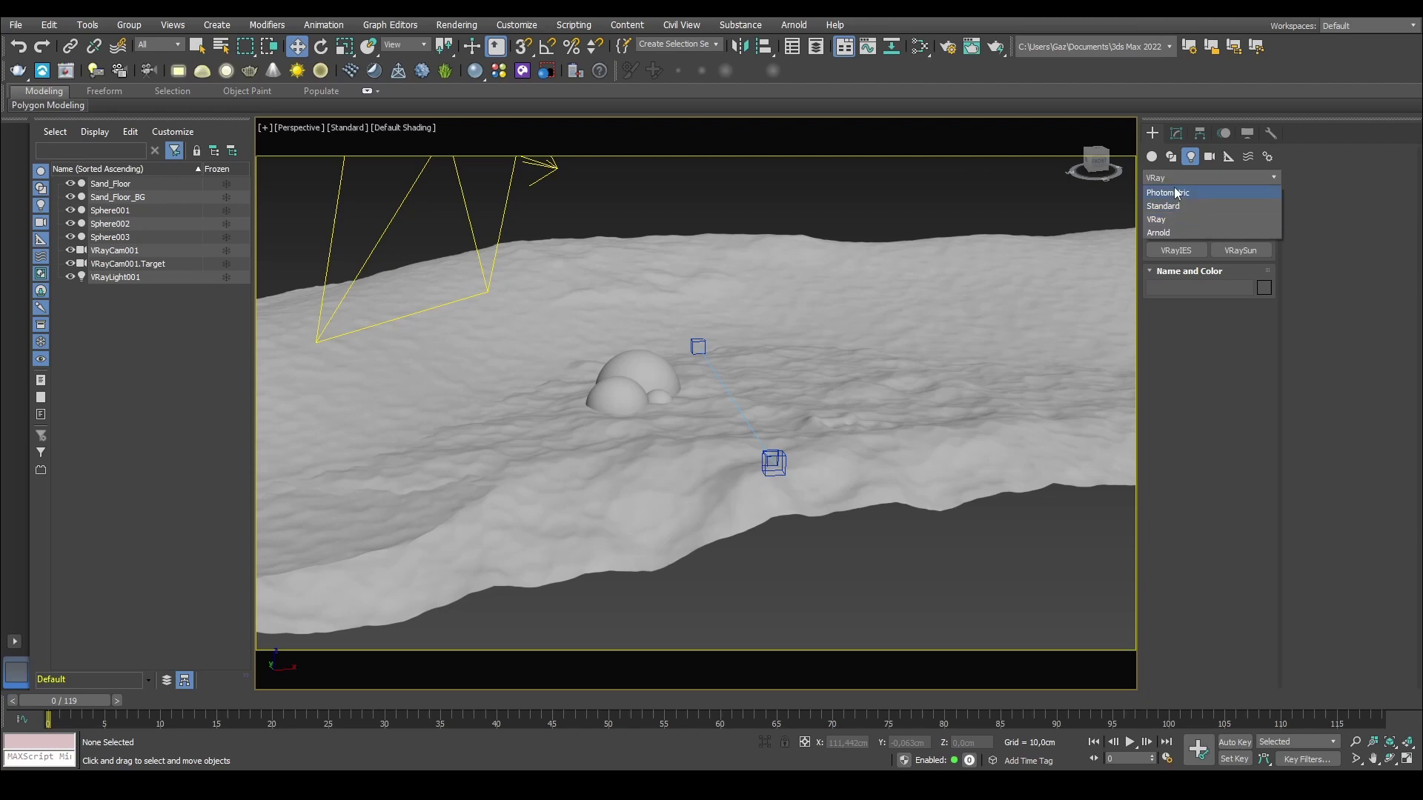
left_click(1170, 211)
middle_click_drag(688, 321, 691, 382, "alt")
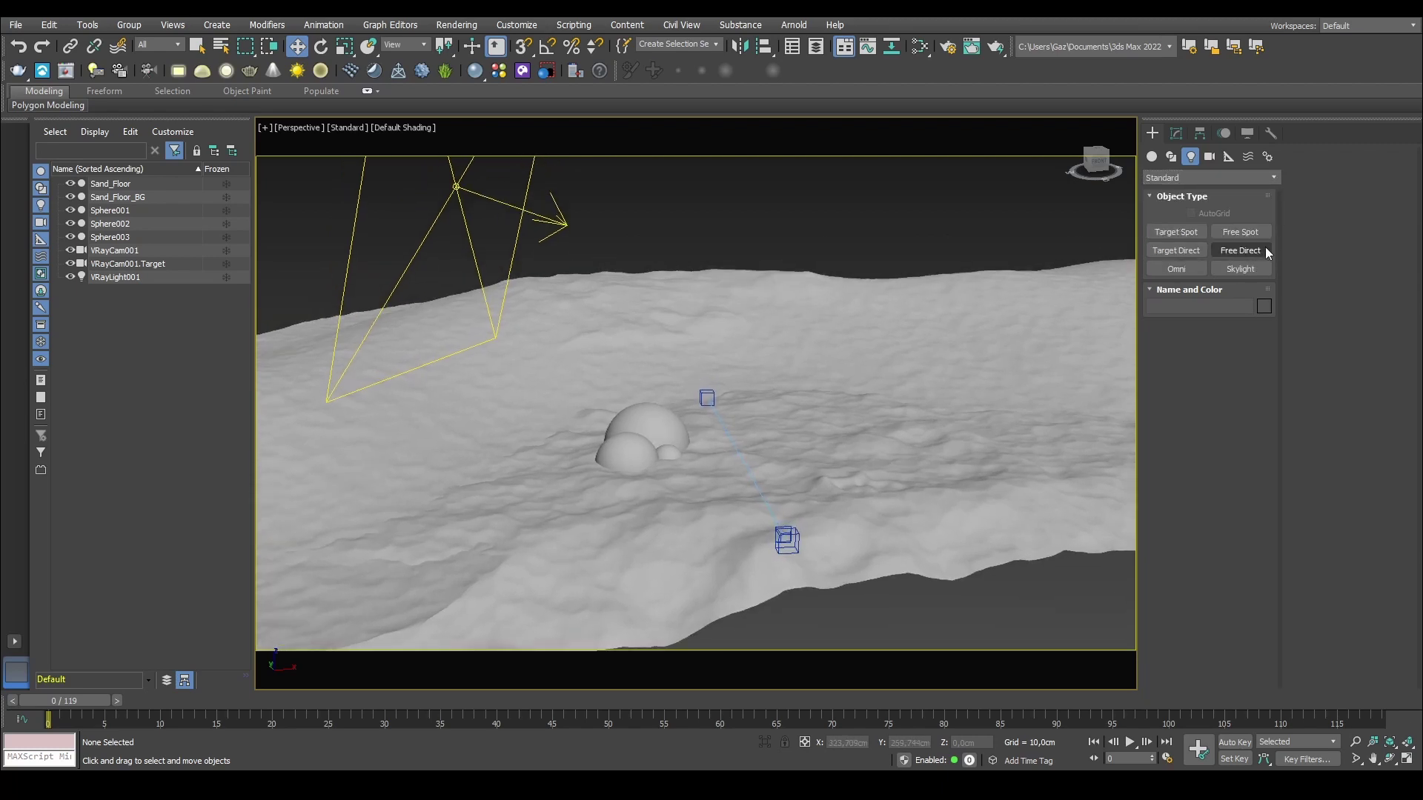
Step: Create a target spotlight in the front view, placed above the spheres and aimed down at them
left_click(1172, 234)
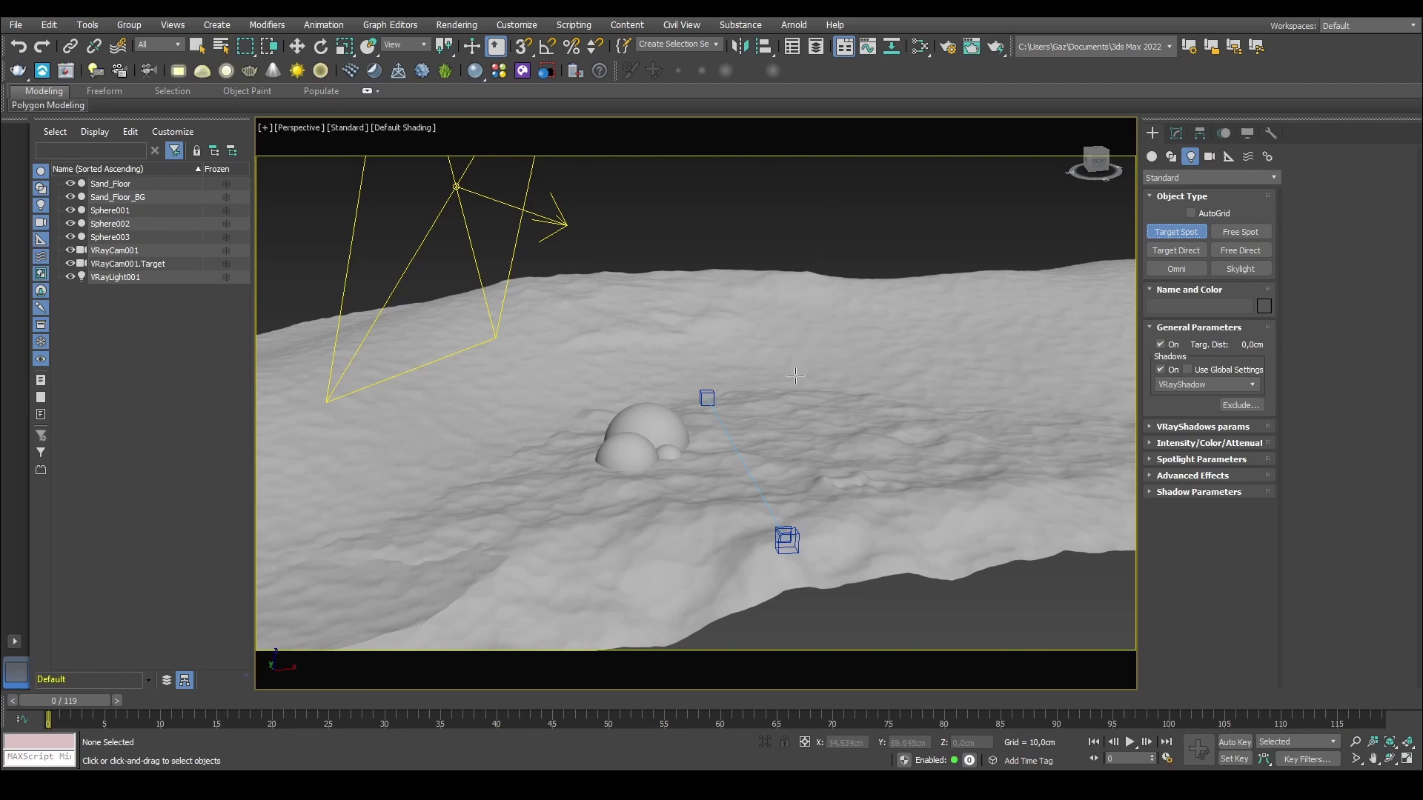
middle_click_drag(741, 310, 761, 264)
key("w")
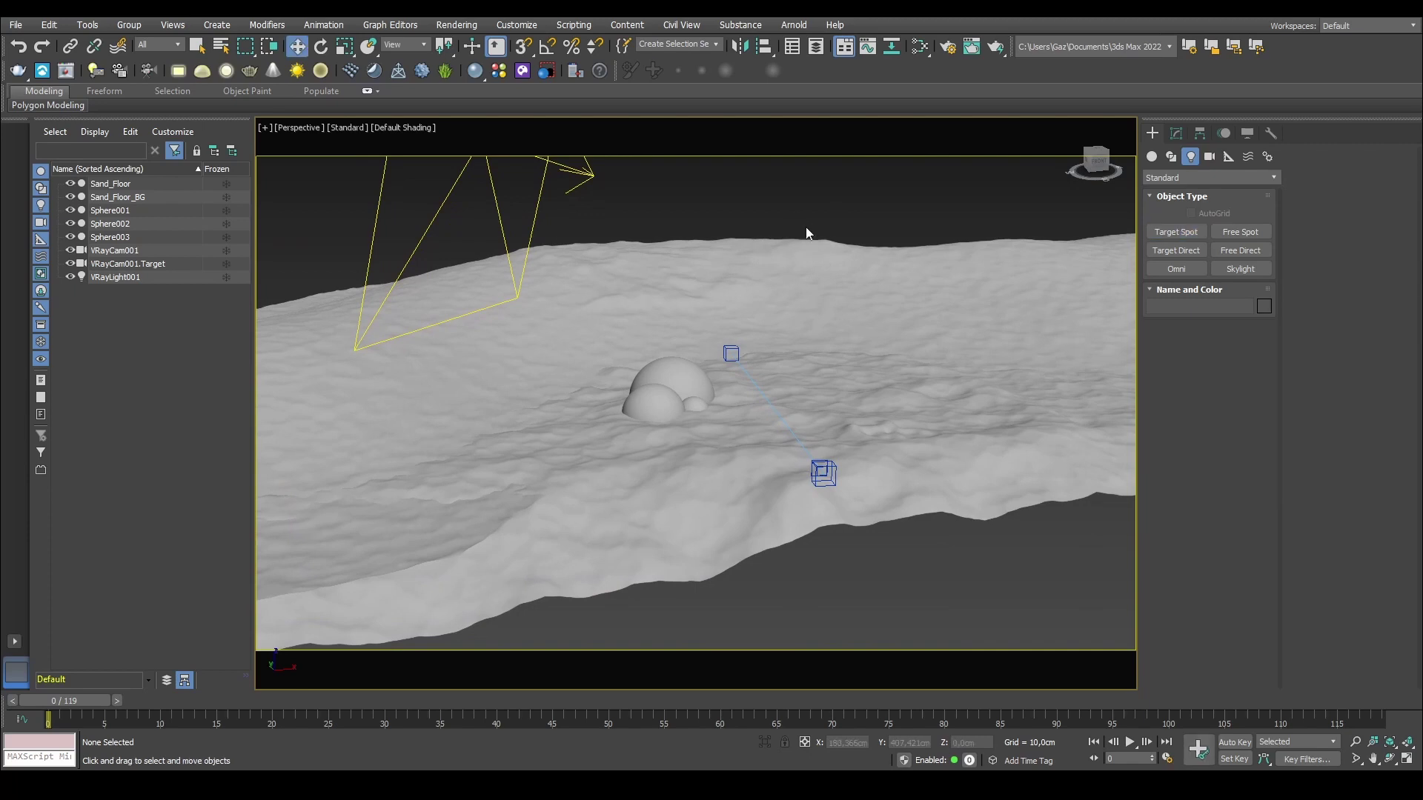
left_click(1175, 233)
middle_click_drag(678, 317, 731, 339)
key("f")
scroll(731, 339, "up", 8)
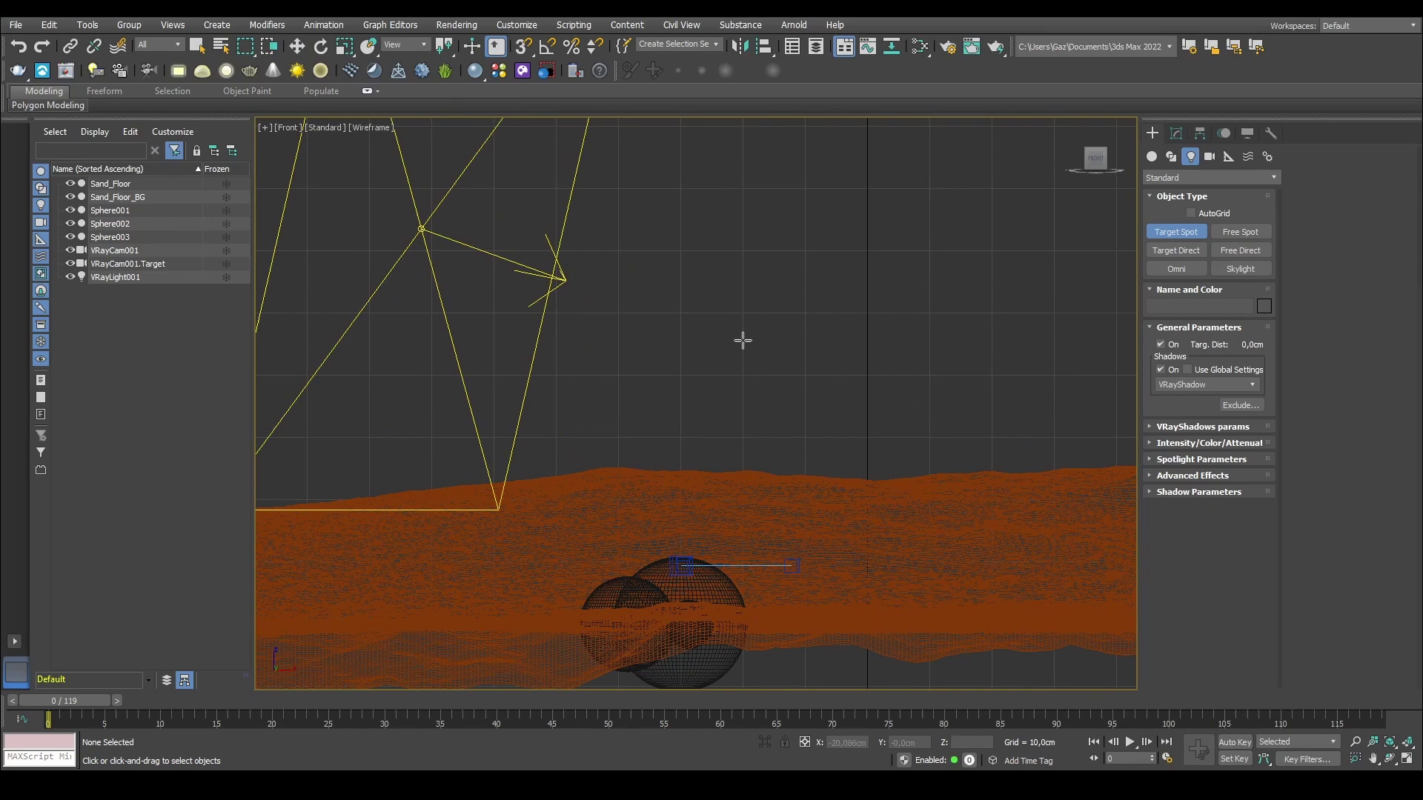
left_click_drag(711, 215, 721, 527)
key("w")
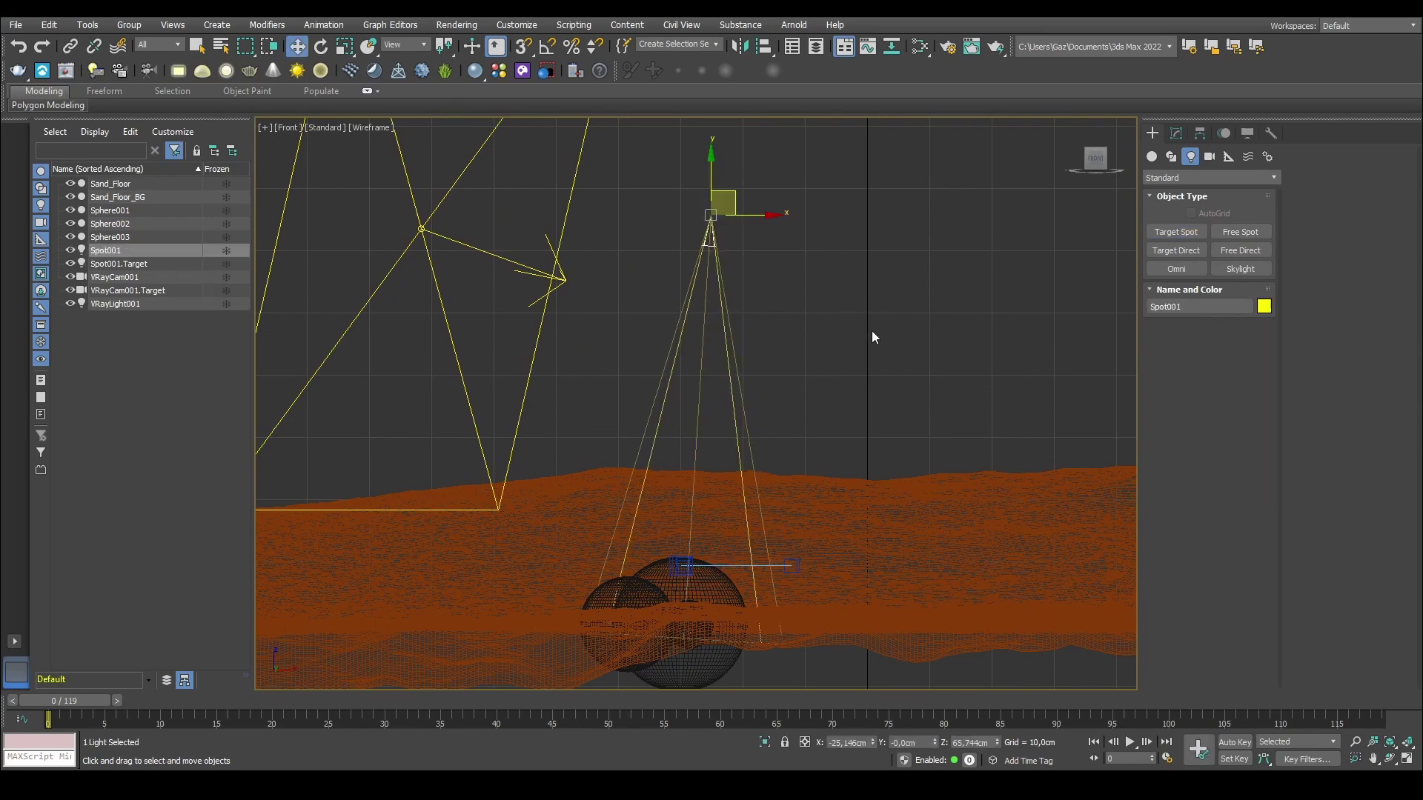
Step: Move the spotlight horizontally to about X -12.2 cm, Y 14.4 cm in the perspective view and show its parameters
key("p")
middle_click_drag(748, 279, 738, 415)
middle_click_drag(737, 415, 741, 474, "alt")
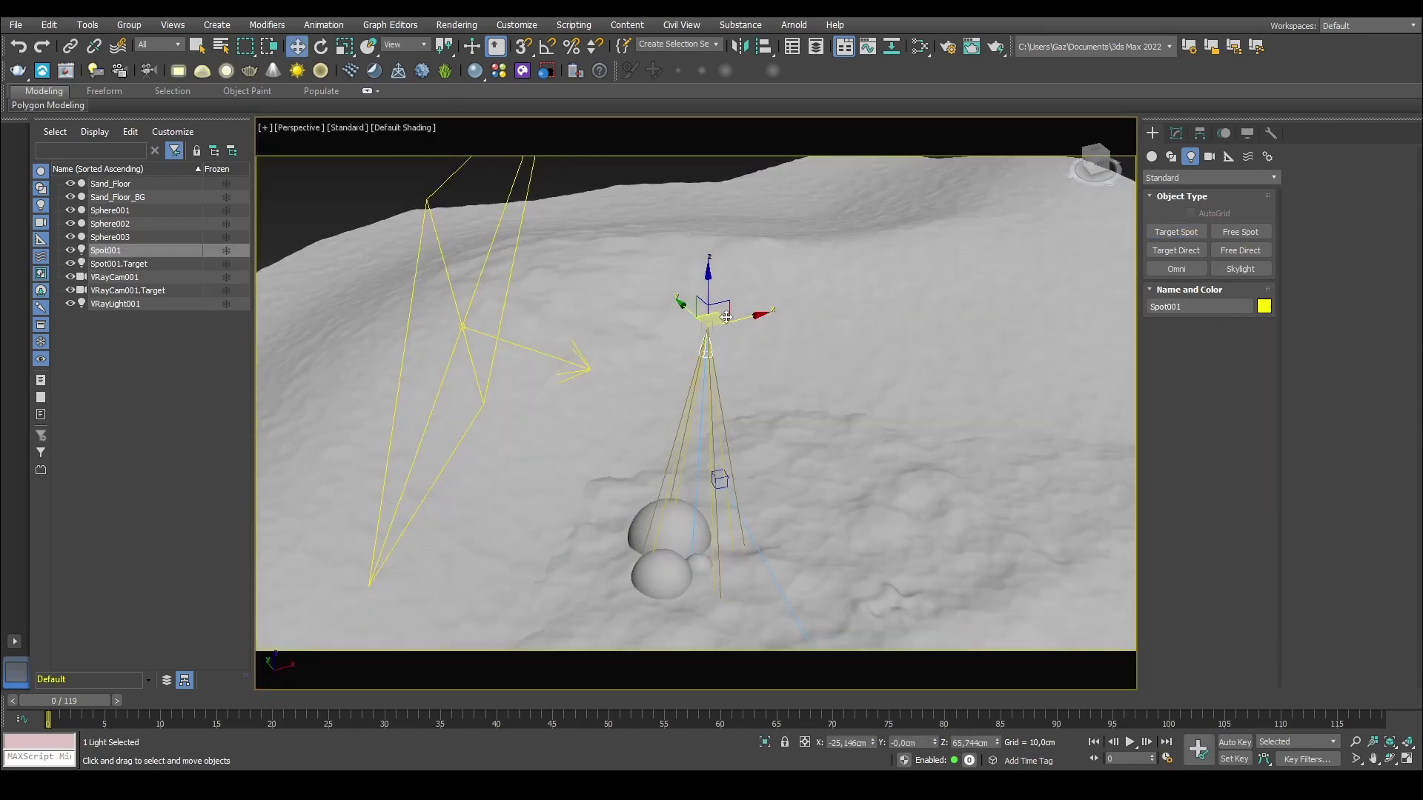
left_click_drag(716, 315, 704, 277)
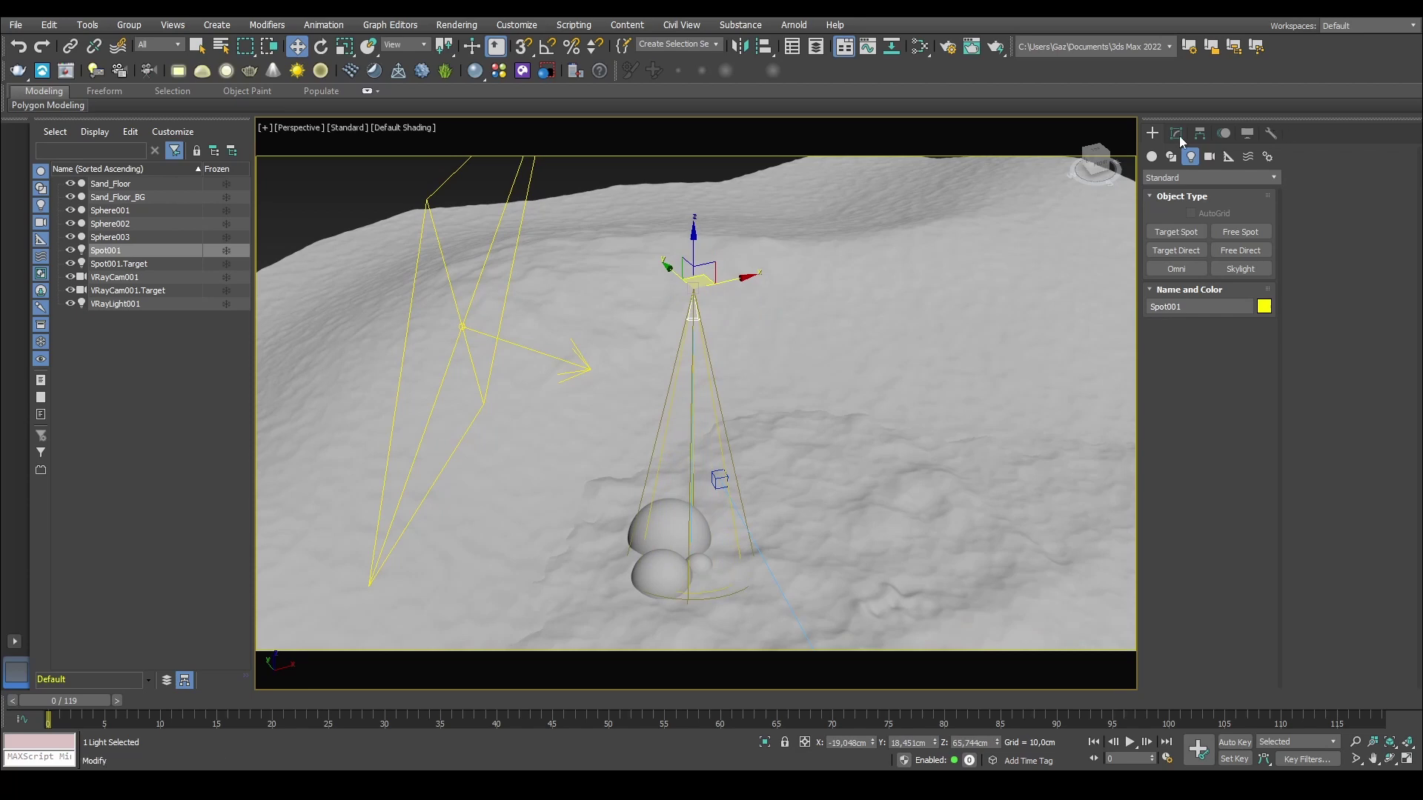
middle_click_drag(637, 392, 582, 367, "alt")
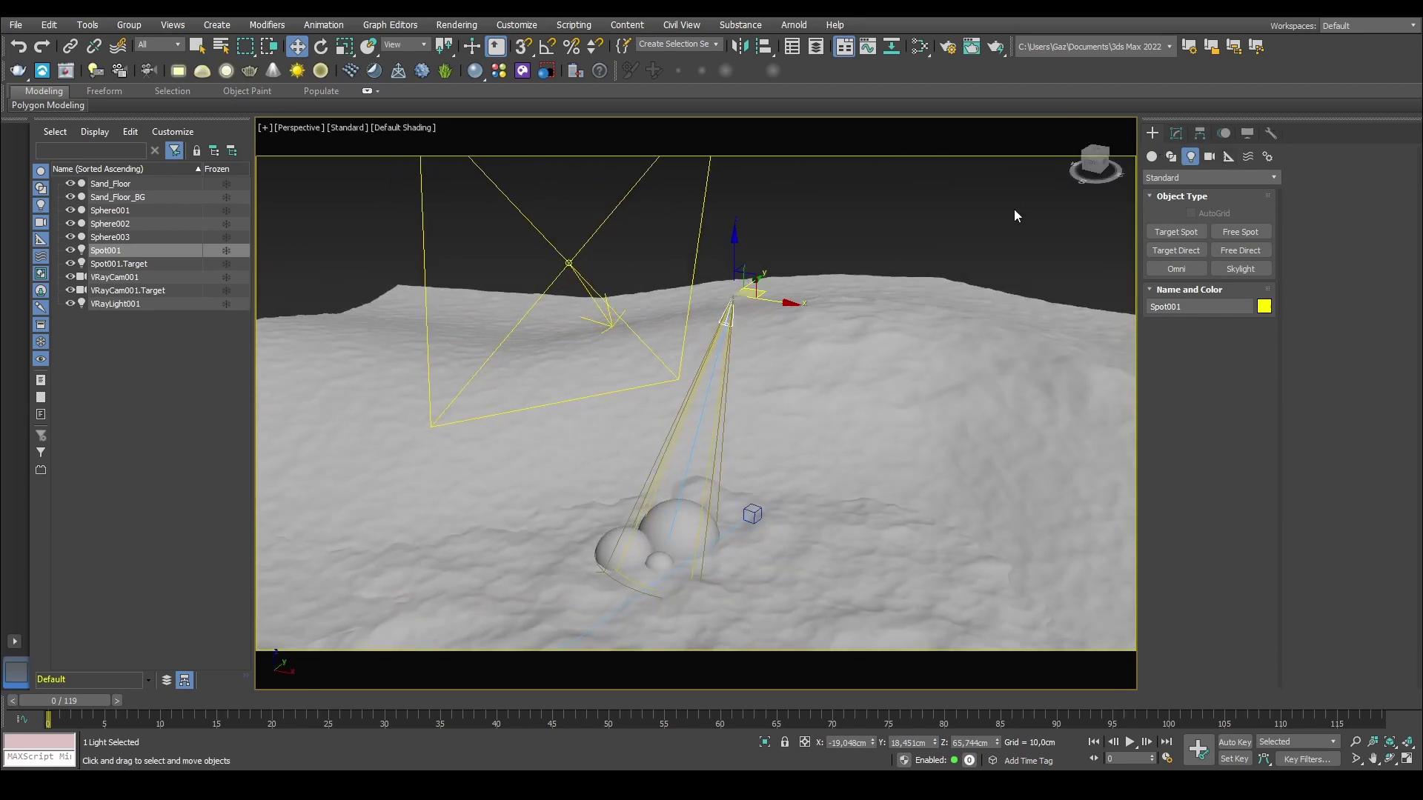
left_click(1175, 131)
middle_click_drag(819, 290, 845, 285)
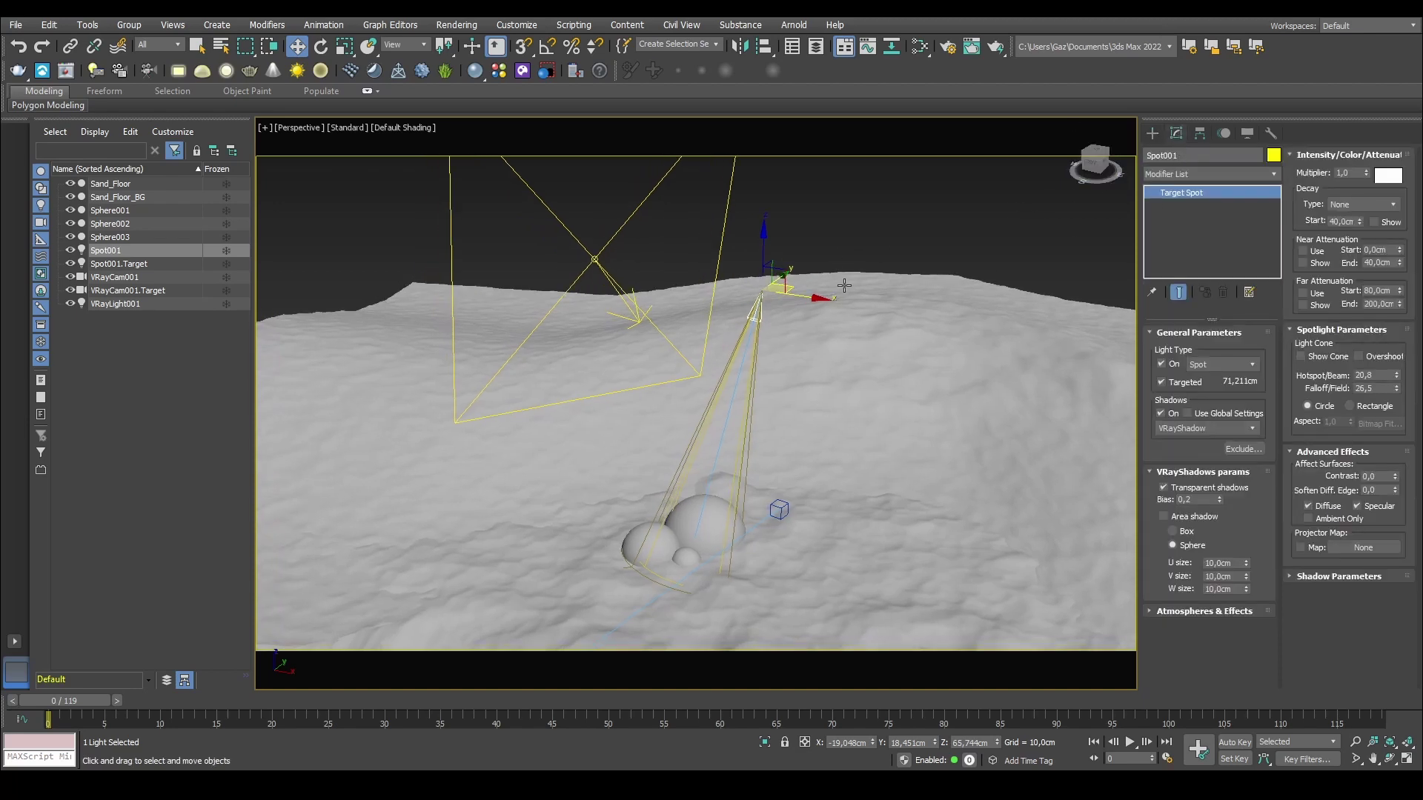
left_click_drag(781, 288, 803, 287)
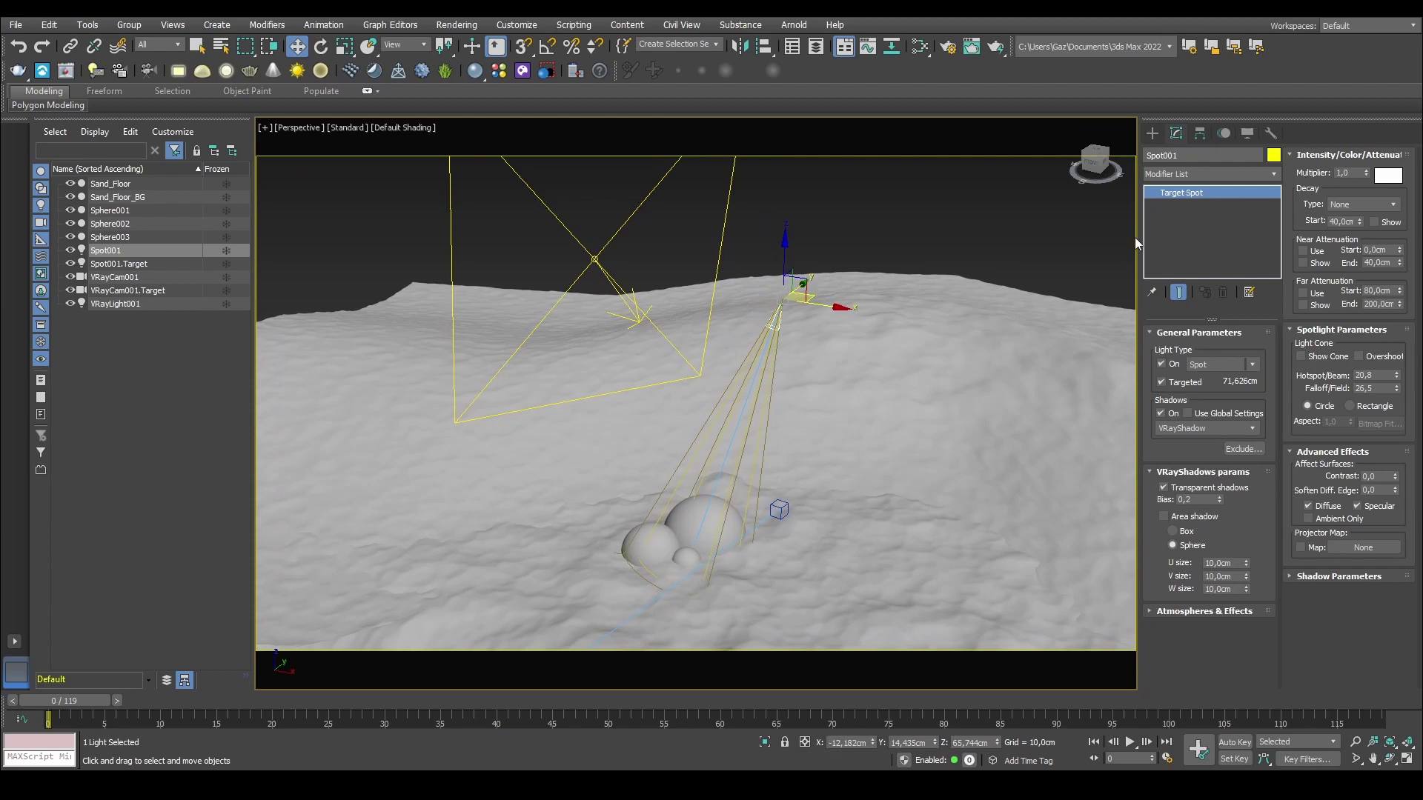
Step: Delete the target spotlight above the spheres
middle_click_drag(730, 341, 717, 335)
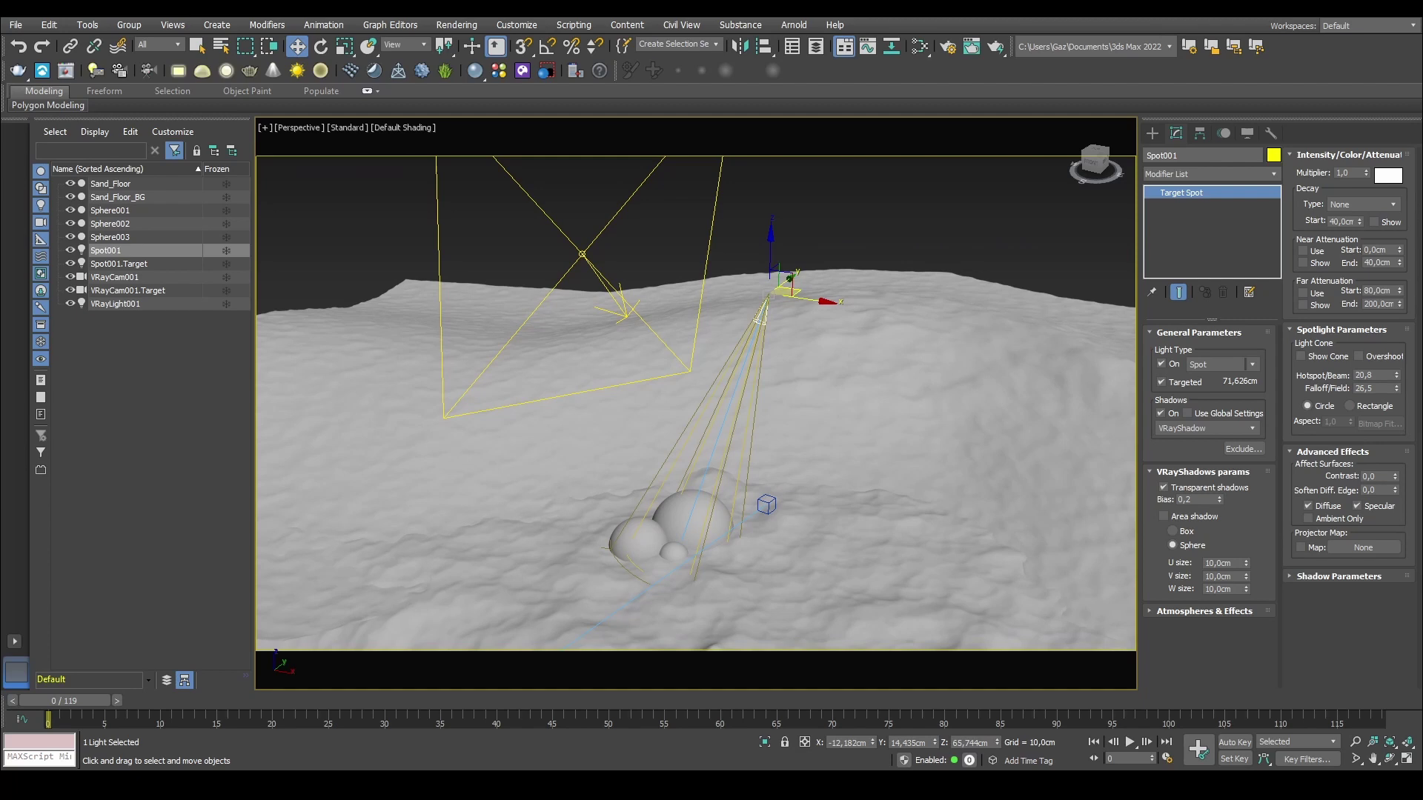
middle_click_drag(849, 236, 895, 200)
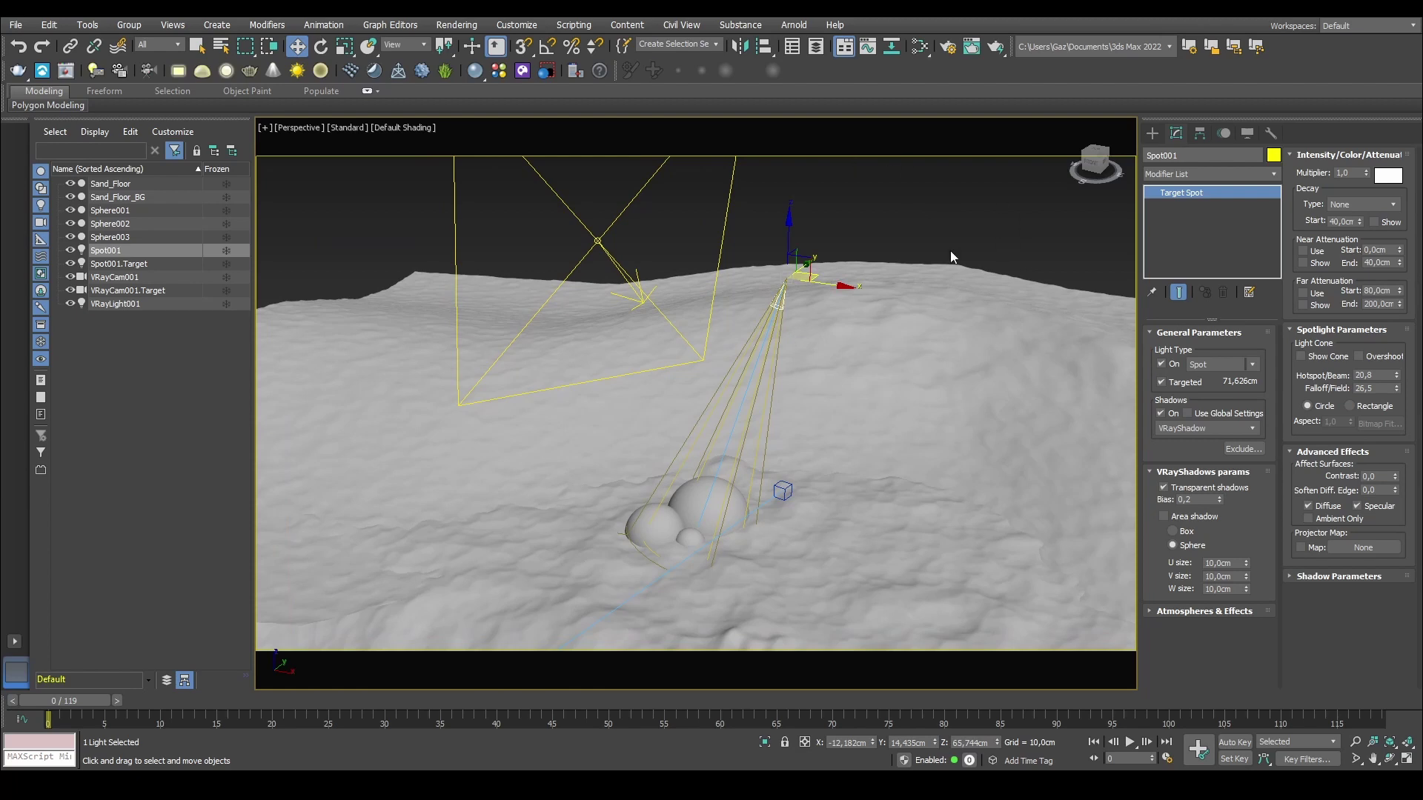
middle_click_drag(951, 252, 887, 213)
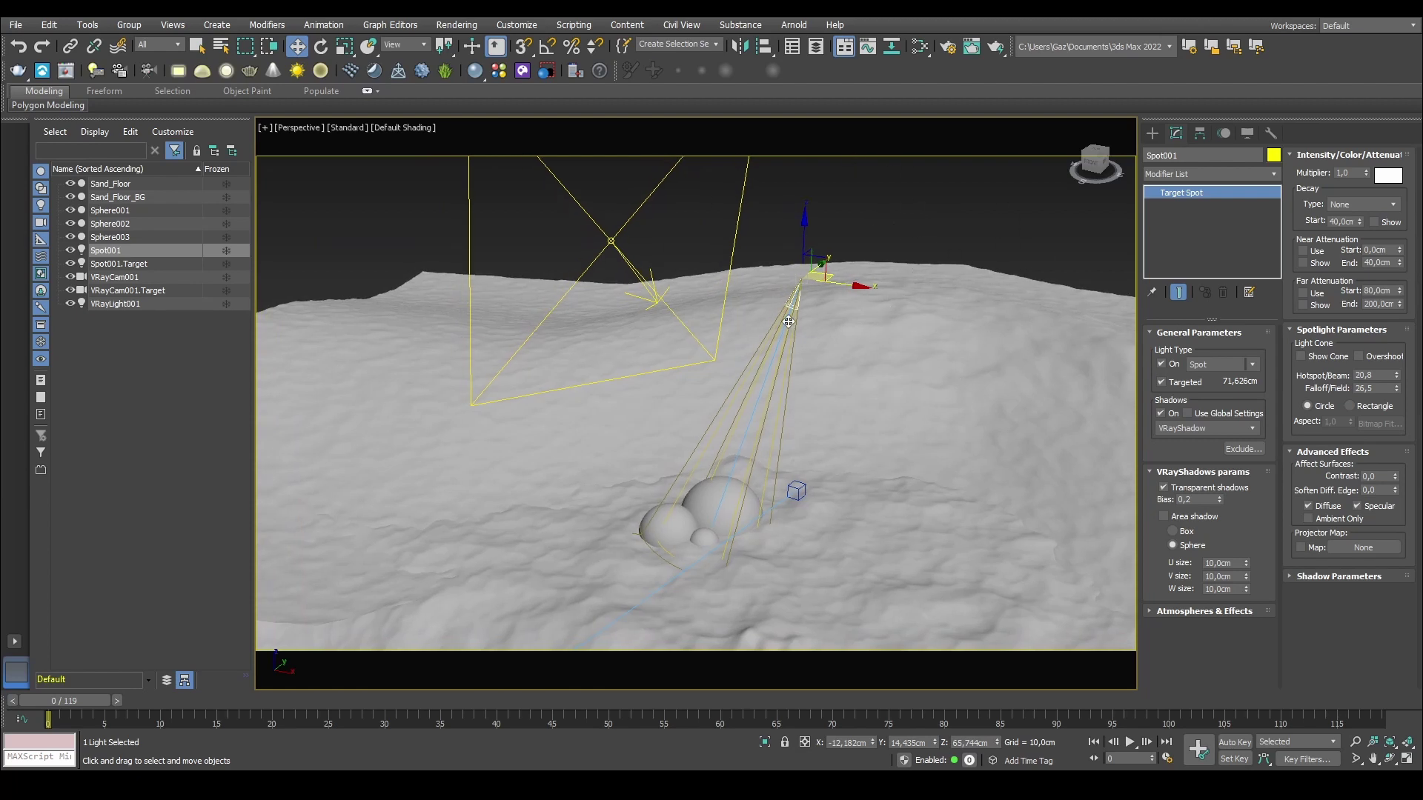
key("Delete")
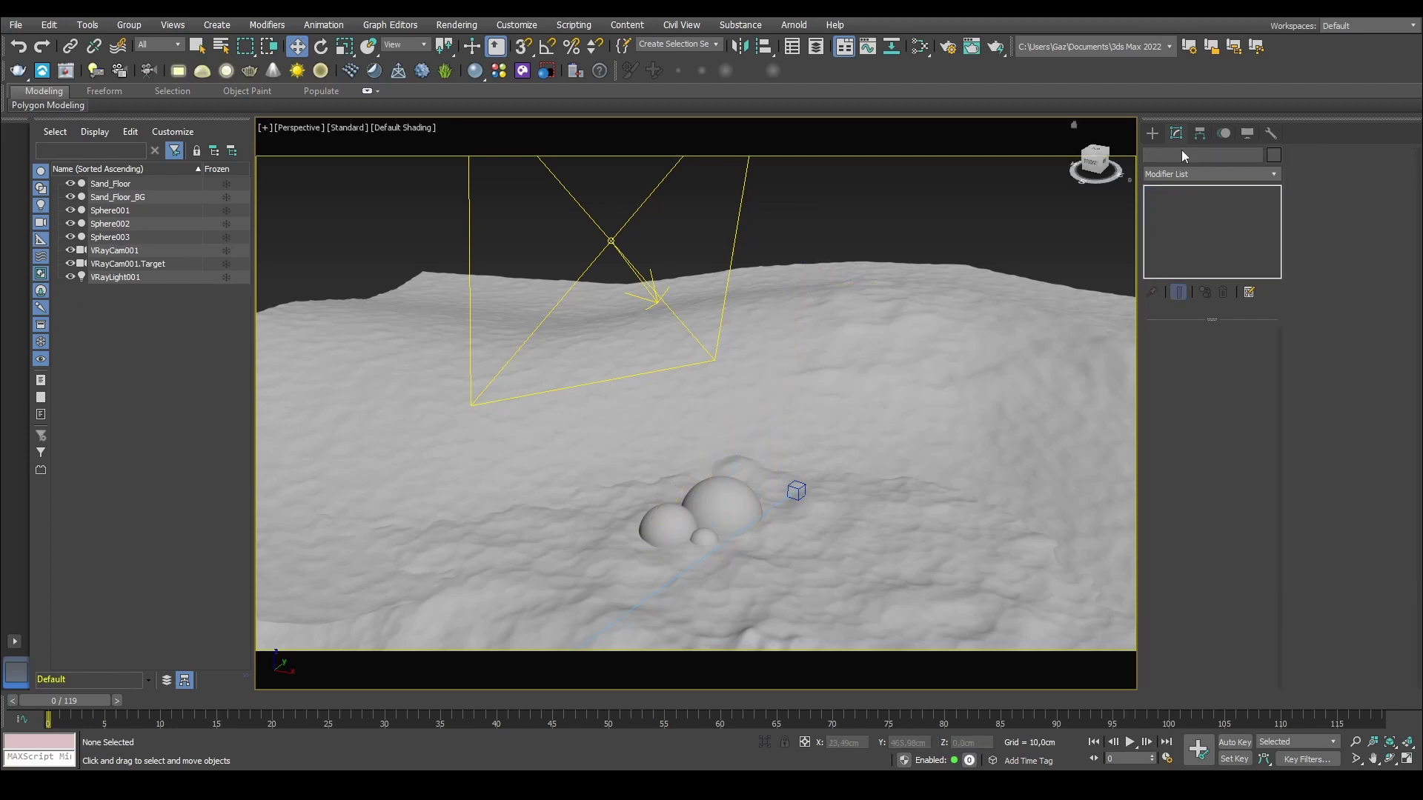
Step: Create a target spotlight in the front view, high above the spheres and aimed down at them, with a target distance of about 76.5 cm
left_click(1153, 134)
middle_click_drag(976, 303, 950, 284)
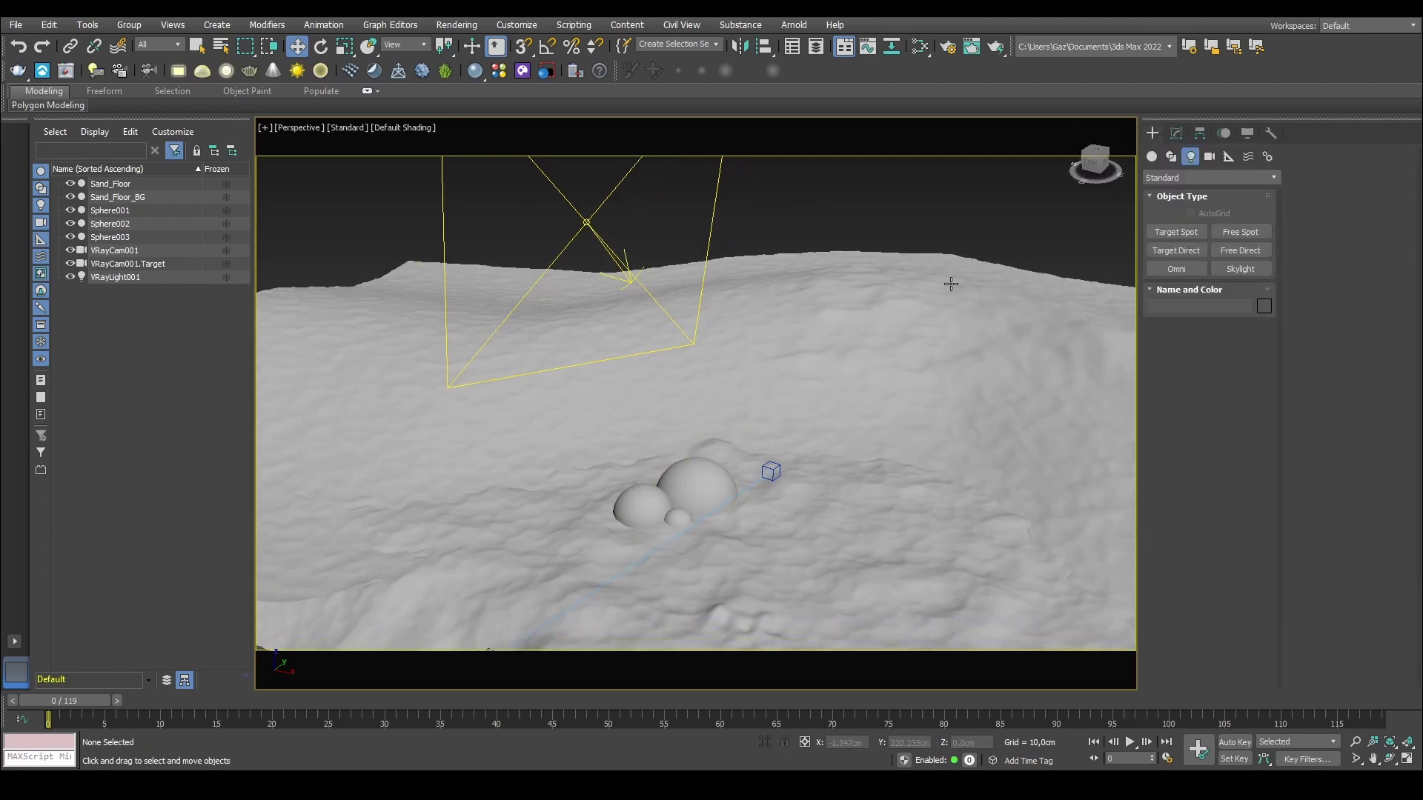
middle_click_drag(1099, 269, 892, 222)
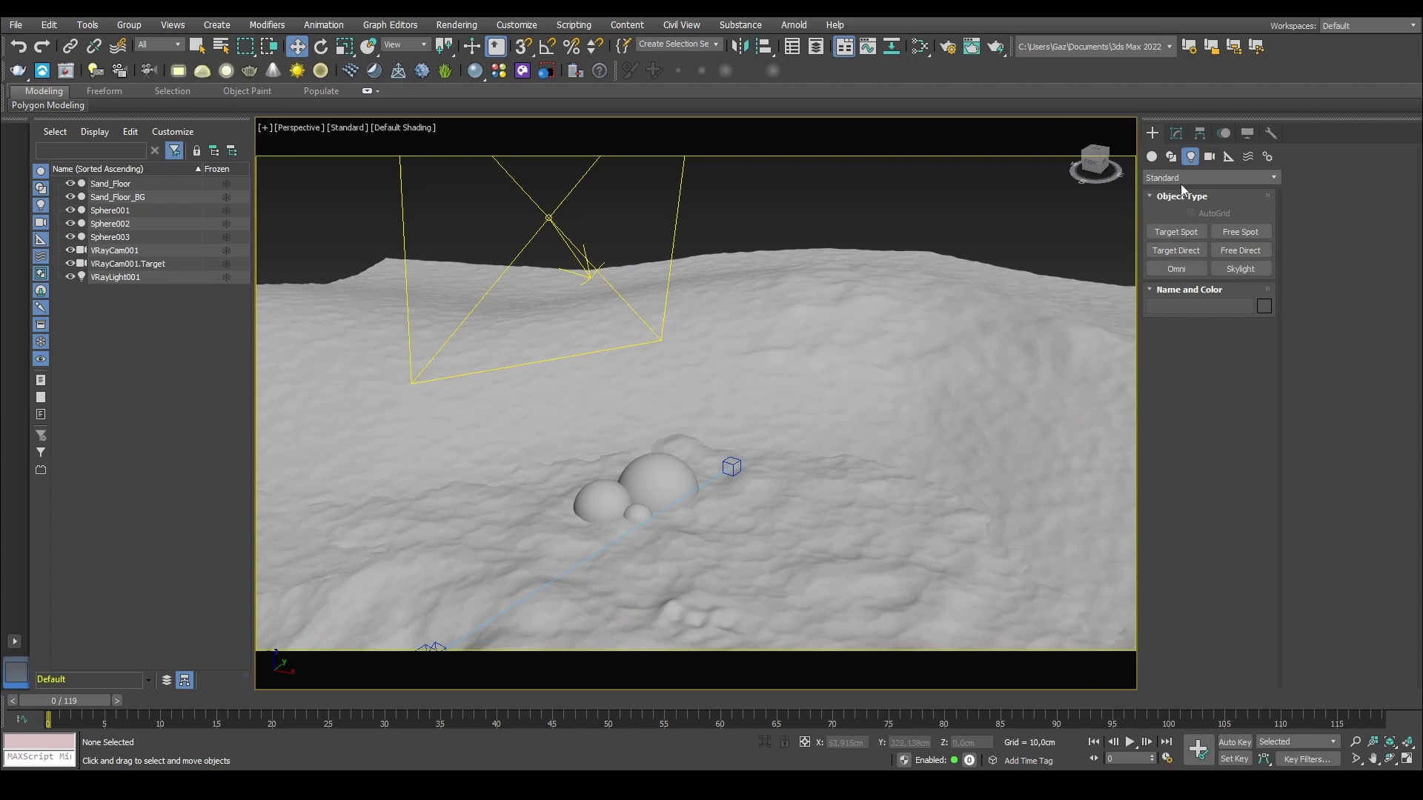
left_click(1201, 231)
key("f")
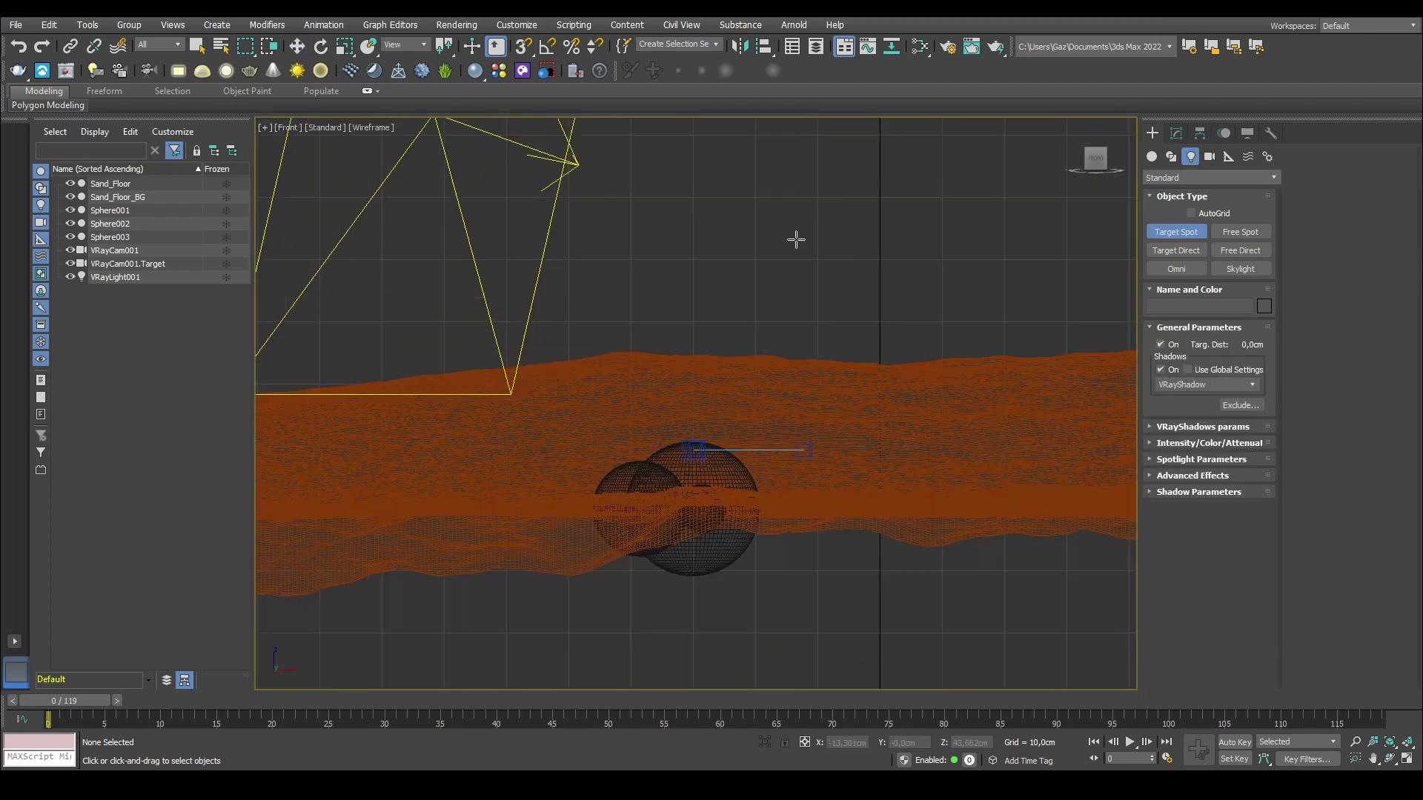
middle_click_drag(796, 240, 807, 363)
left_click_drag(799, 155, 741, 633)
right_click(740, 633)
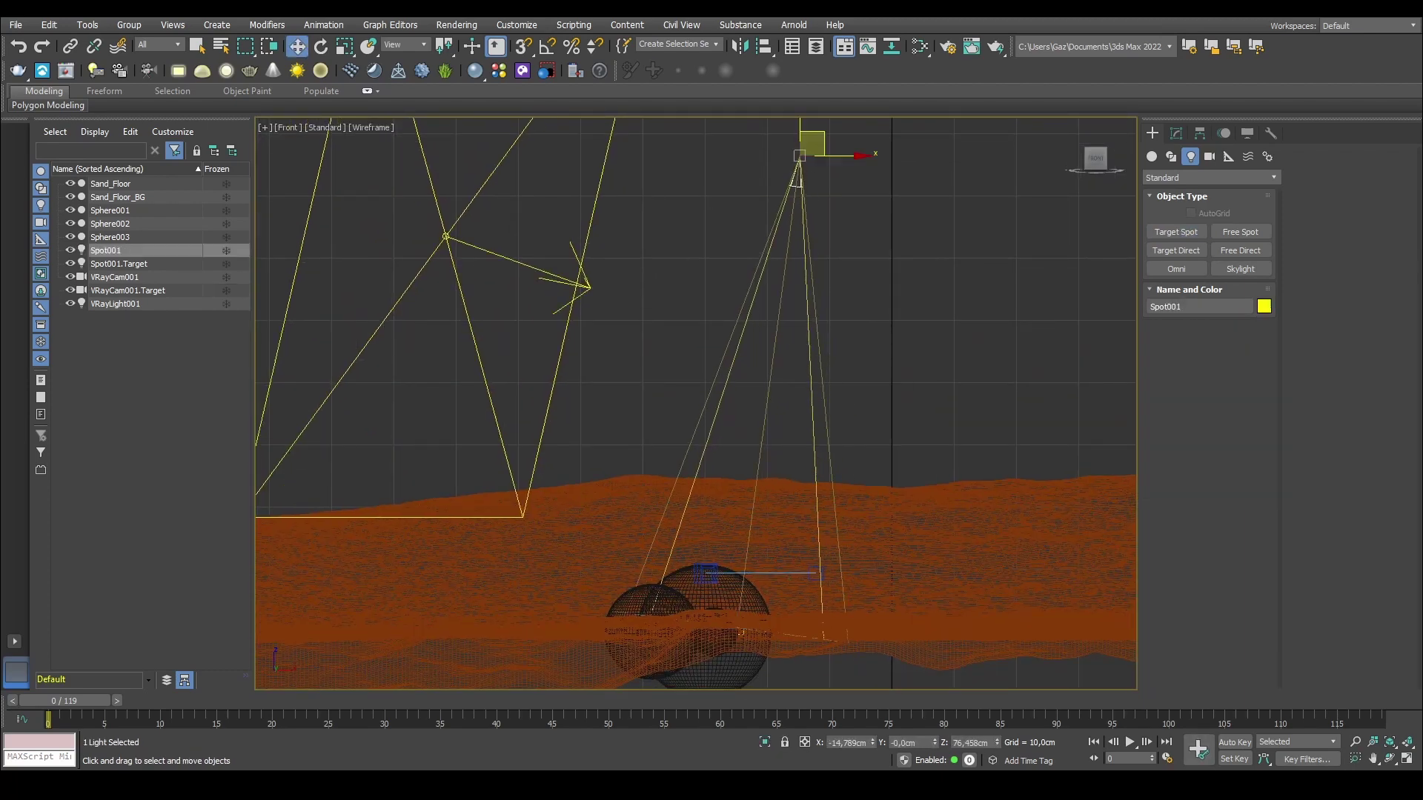
Step: Select VRayShadow as the new spotlight's shadow type
left_click(1176, 132)
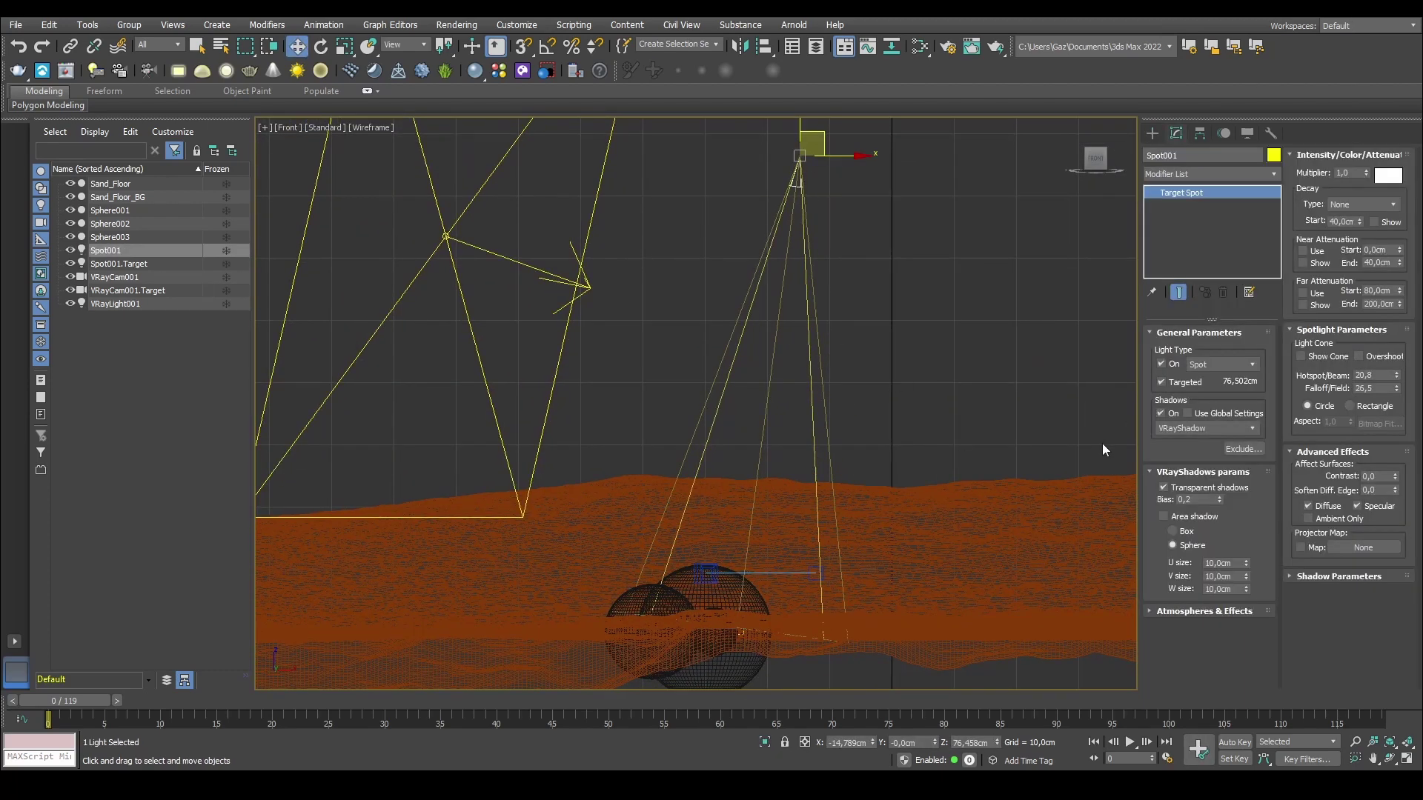
left_click(1187, 425)
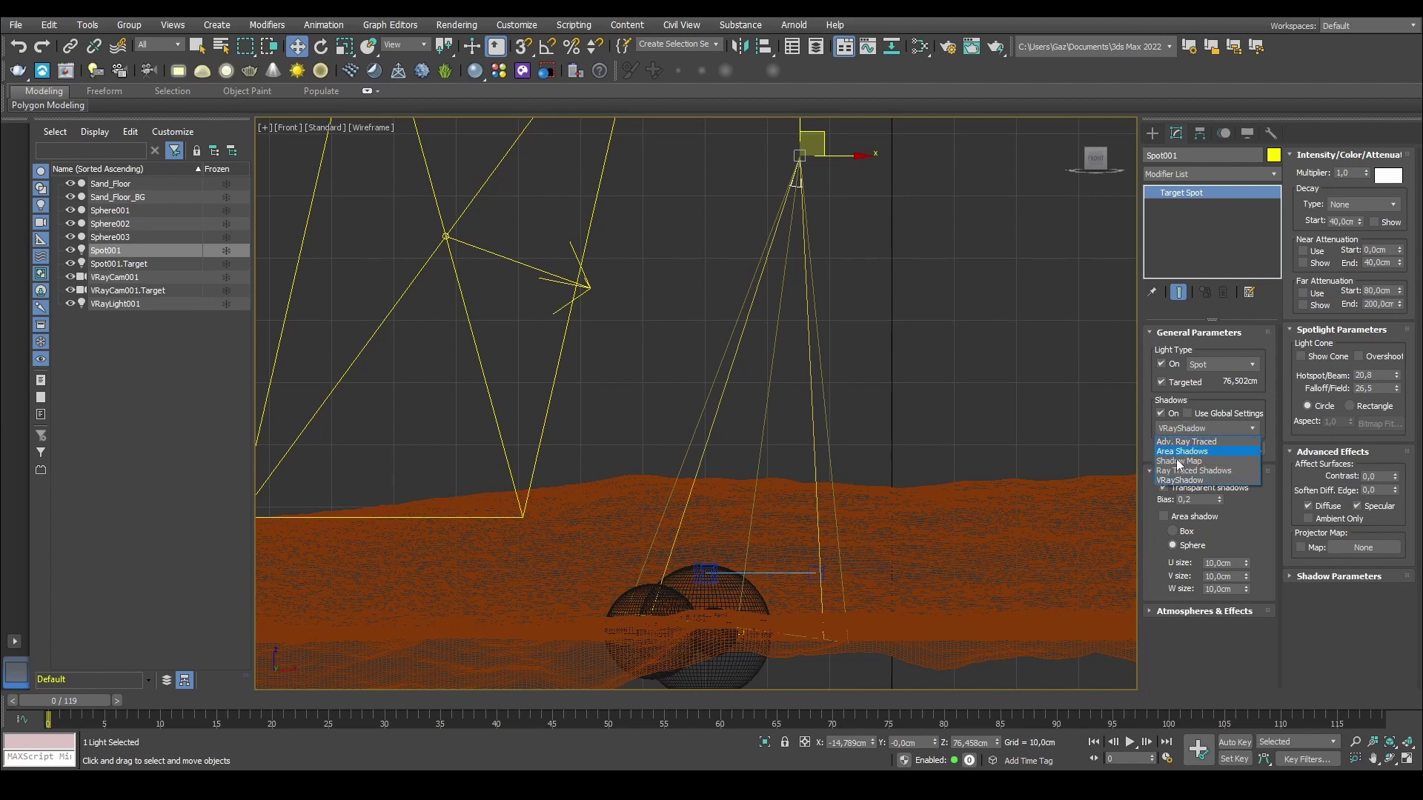
left_click(1190, 480)
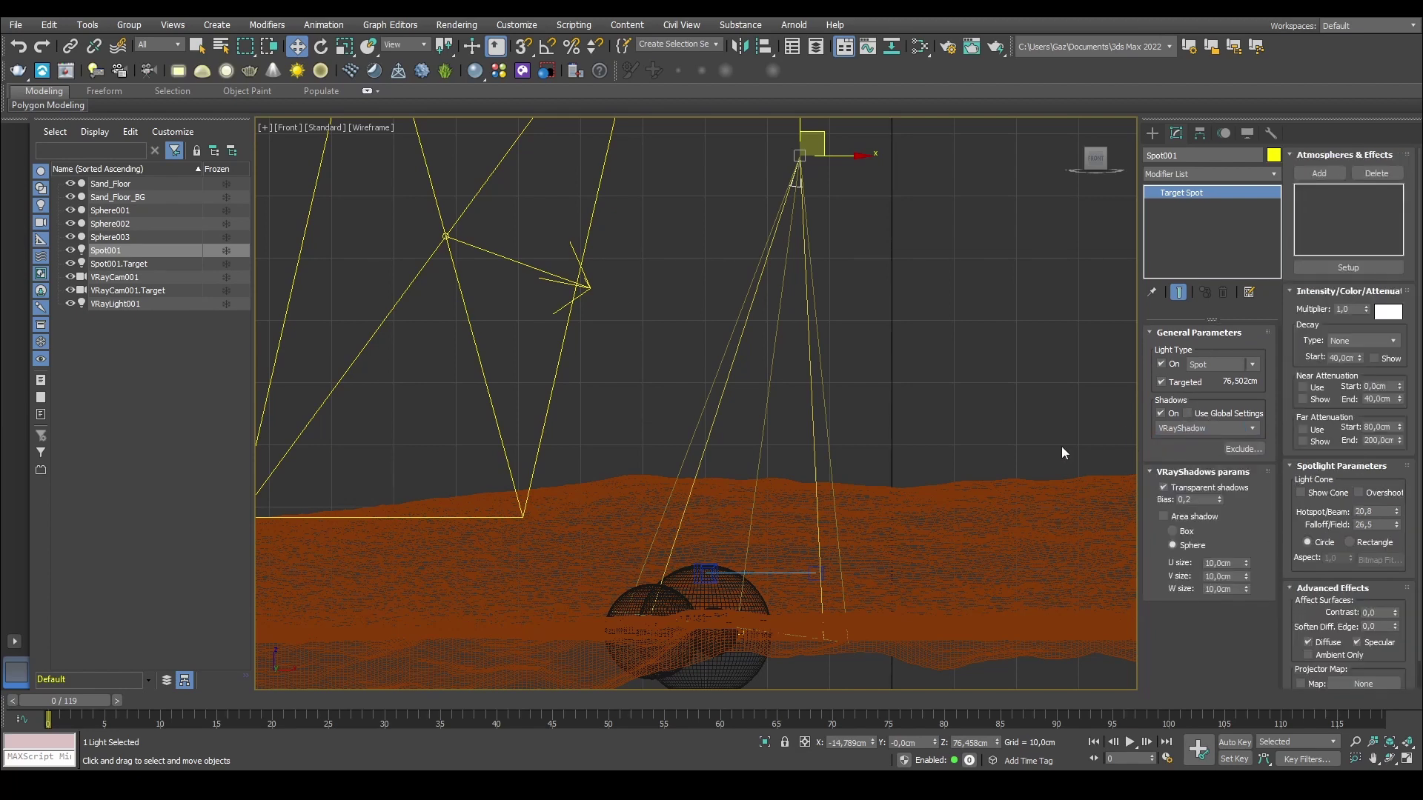
Step: Open the Slate Material Editor and add a standard Bitmap map in the empty space beside the VRayBitmap node
scroll(1310, 312, "down", 1)
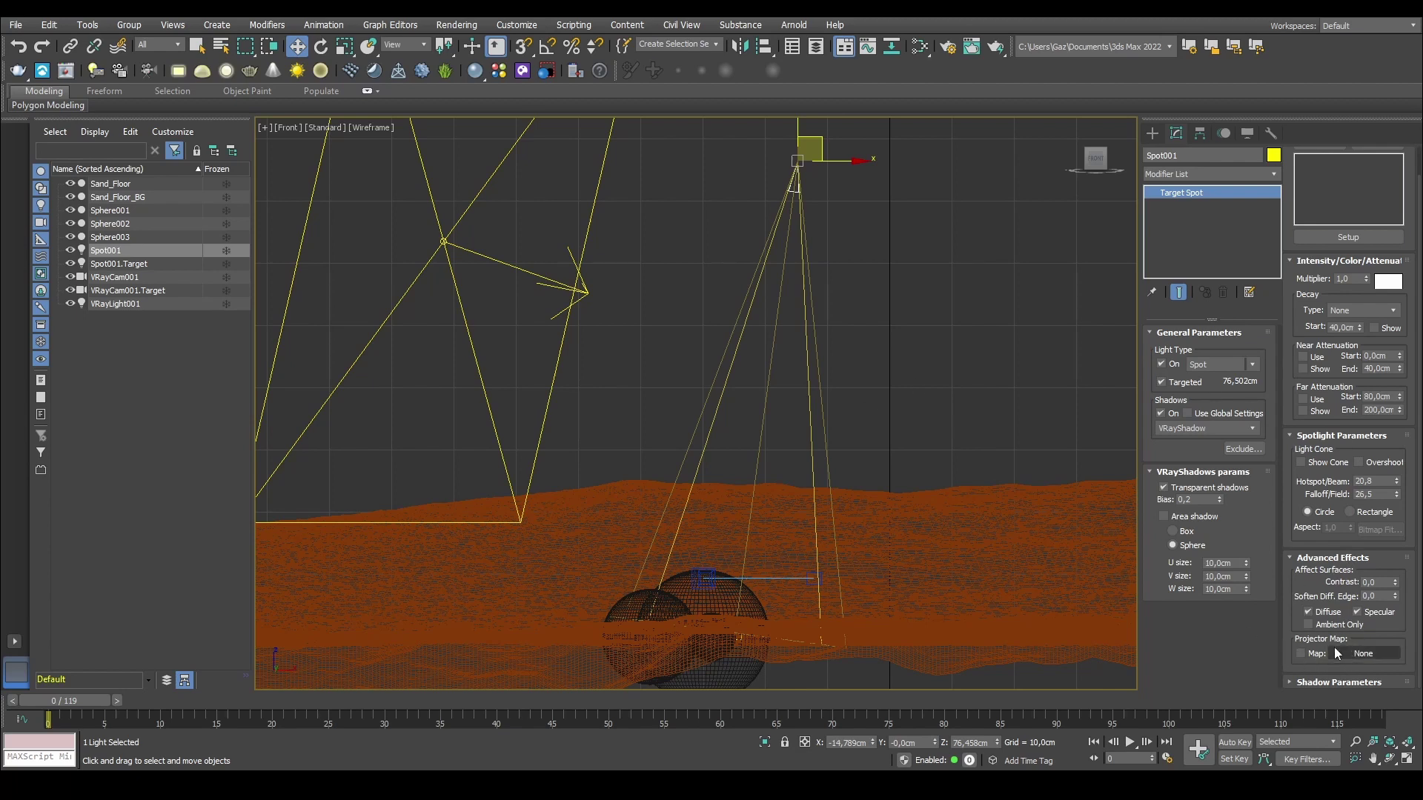
key("m")
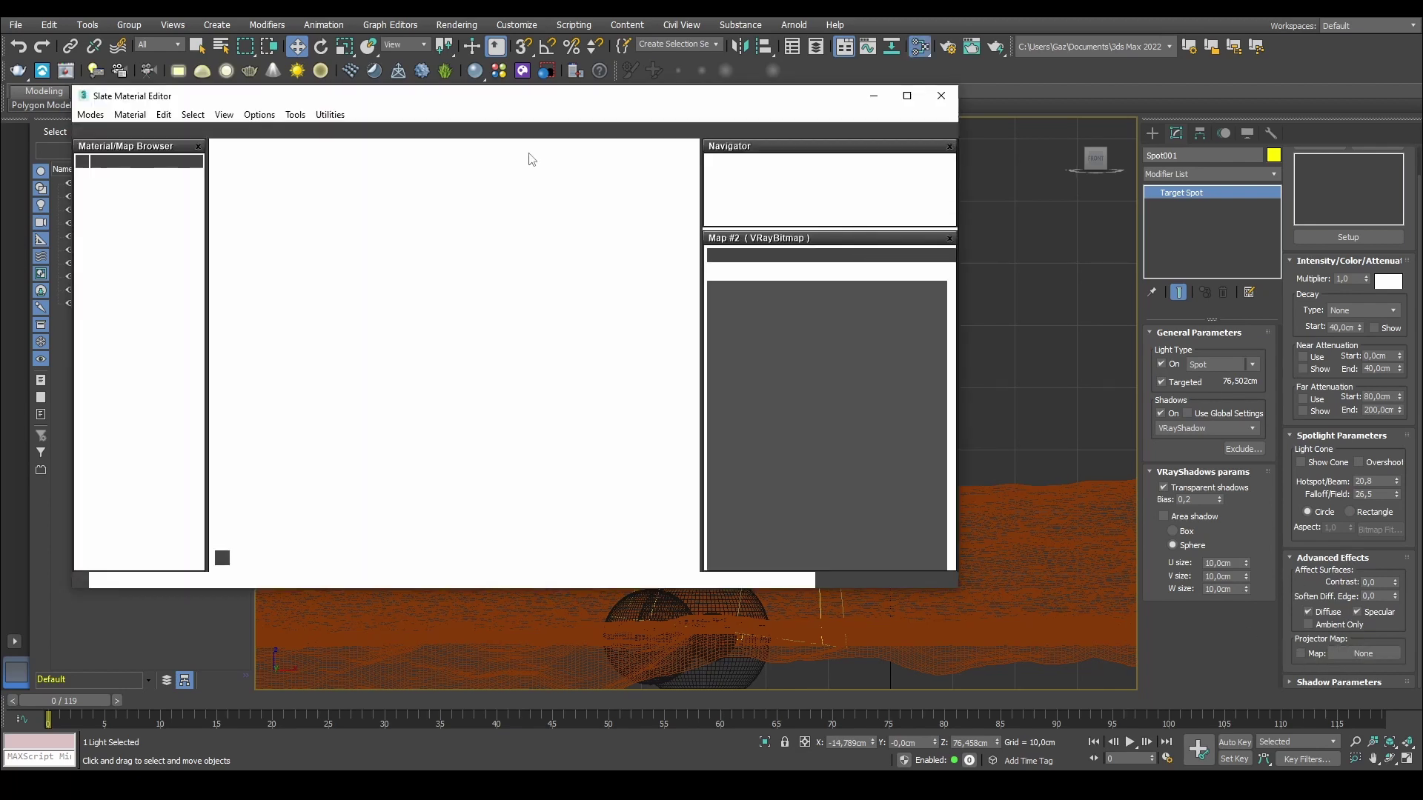
middle_click_drag(424, 257, 499, 300)
middle_click_drag(607, 276, 504, 290)
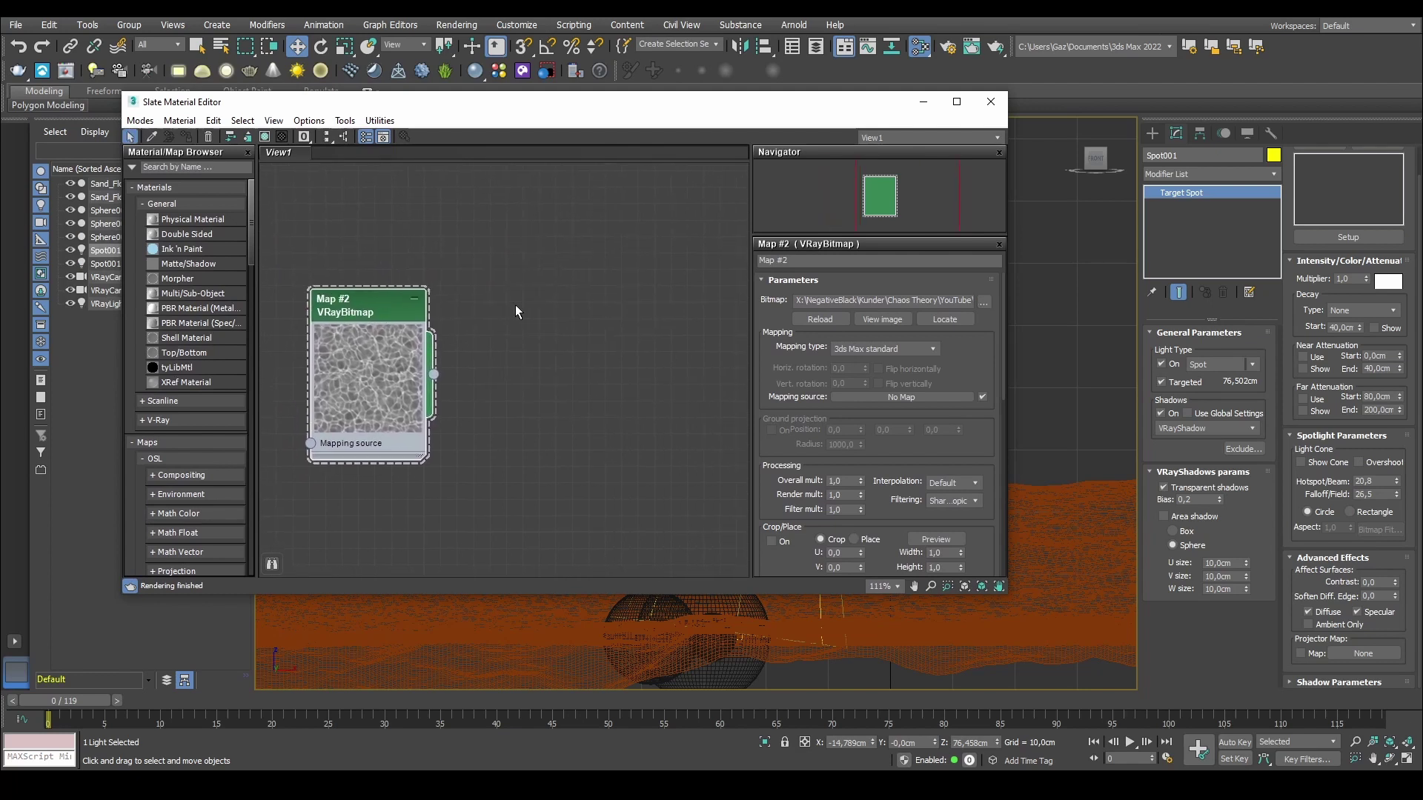
right_click(488, 315)
mouse_move(608, 343)
mouse_move(685, 357)
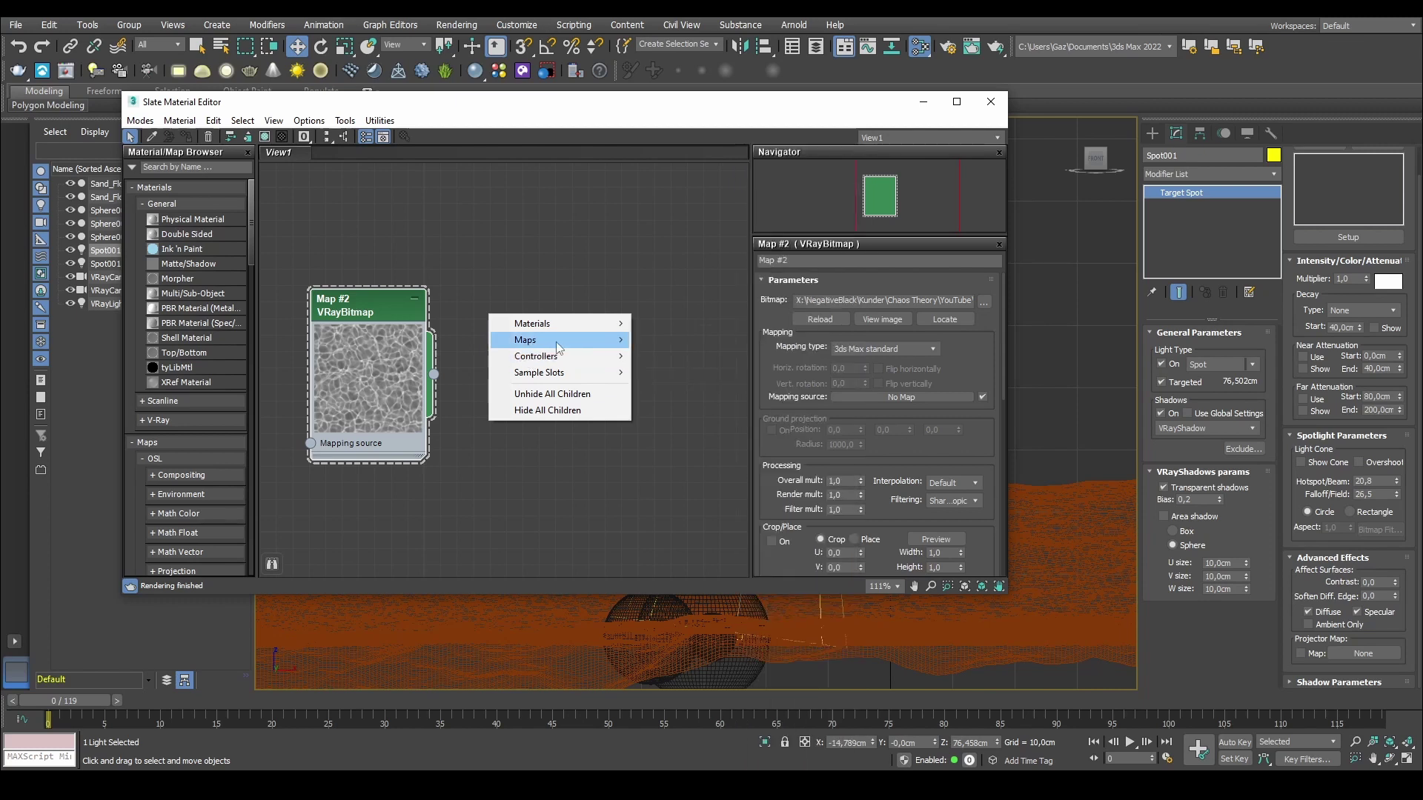
left_click(778, 183)
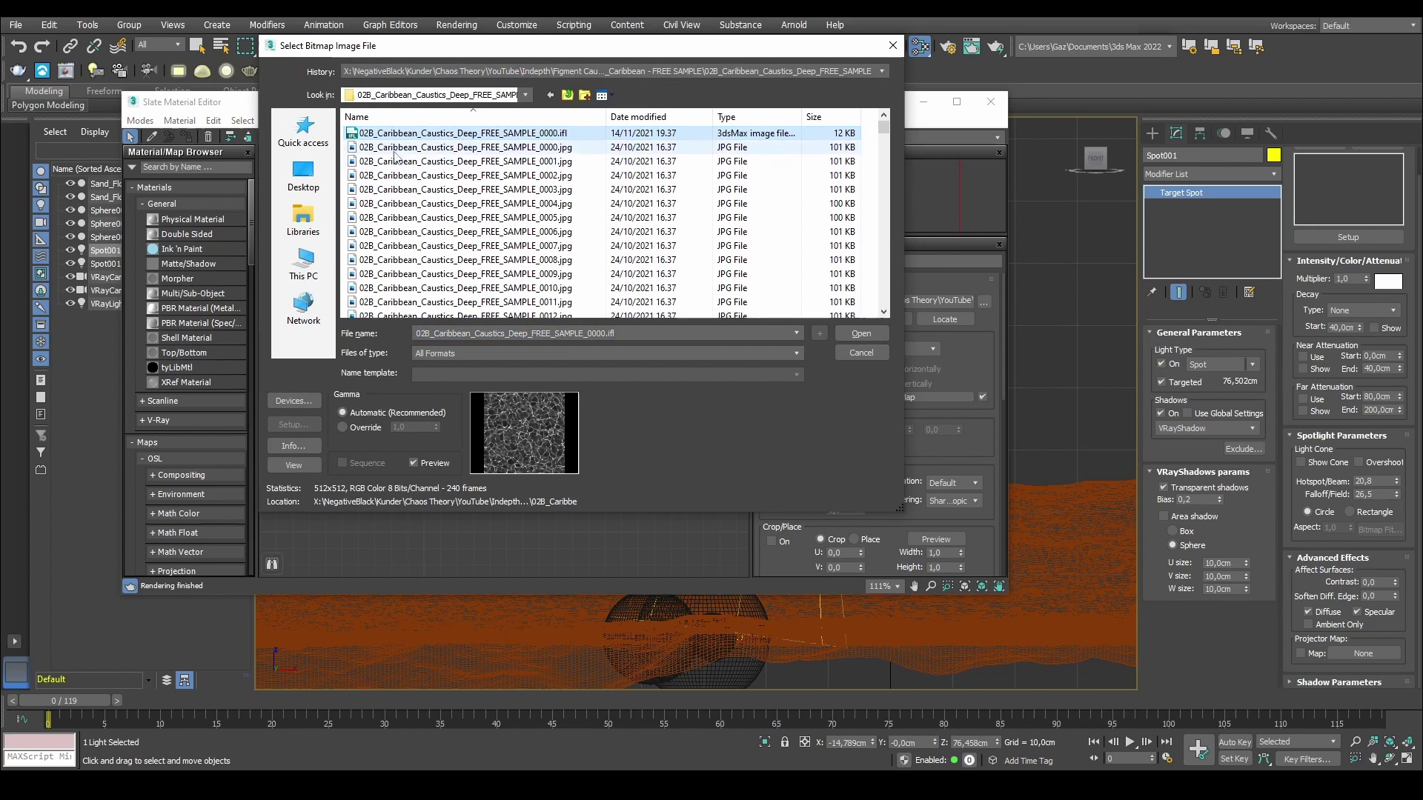
Step: Load 02B_Caribbean_Caustics_Deep_FREE_SAMPLE_0000.jpg as an image sequence covering frames 0 to 239, and move its Bitmap node clear of the VRayBitmap node
left_click(385, 148)
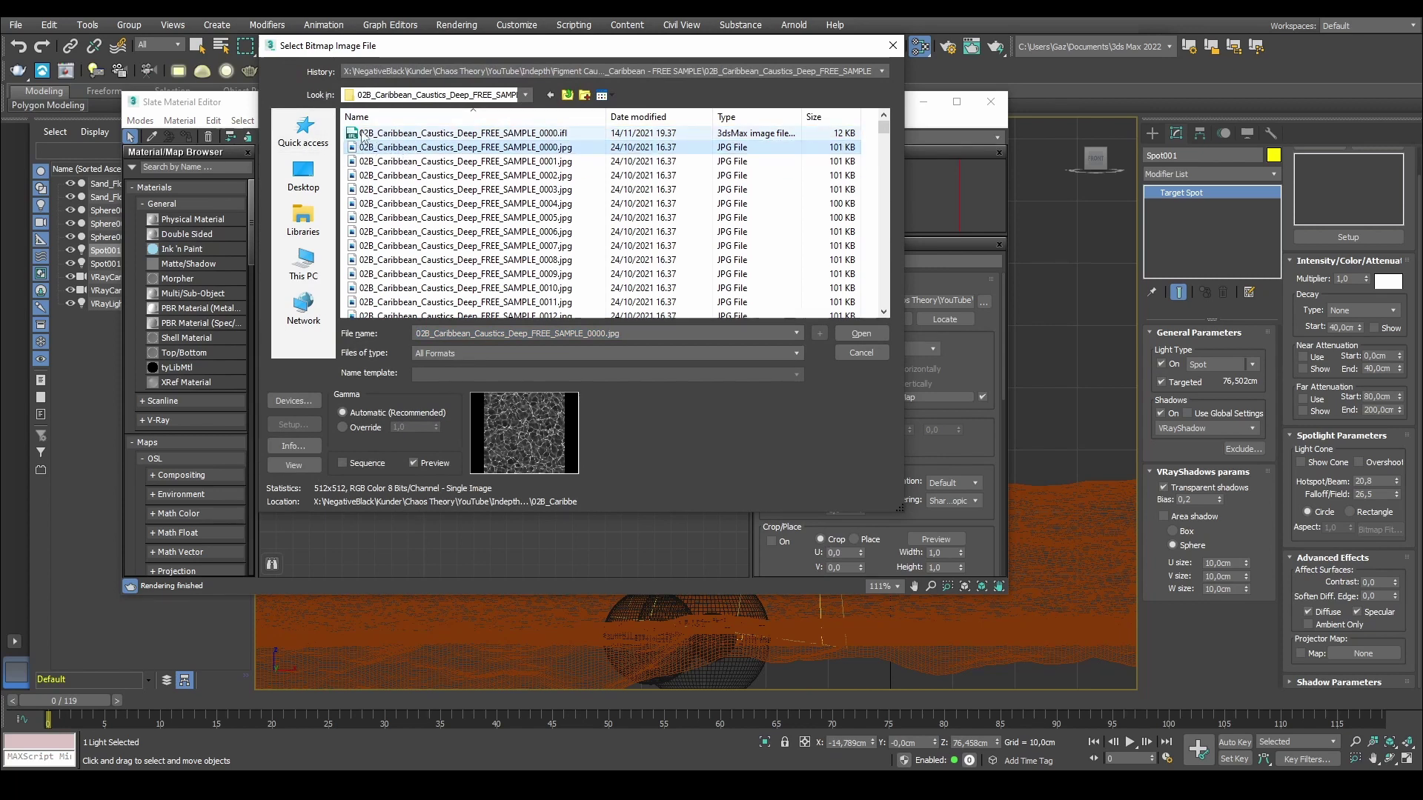
left_click(361, 464)
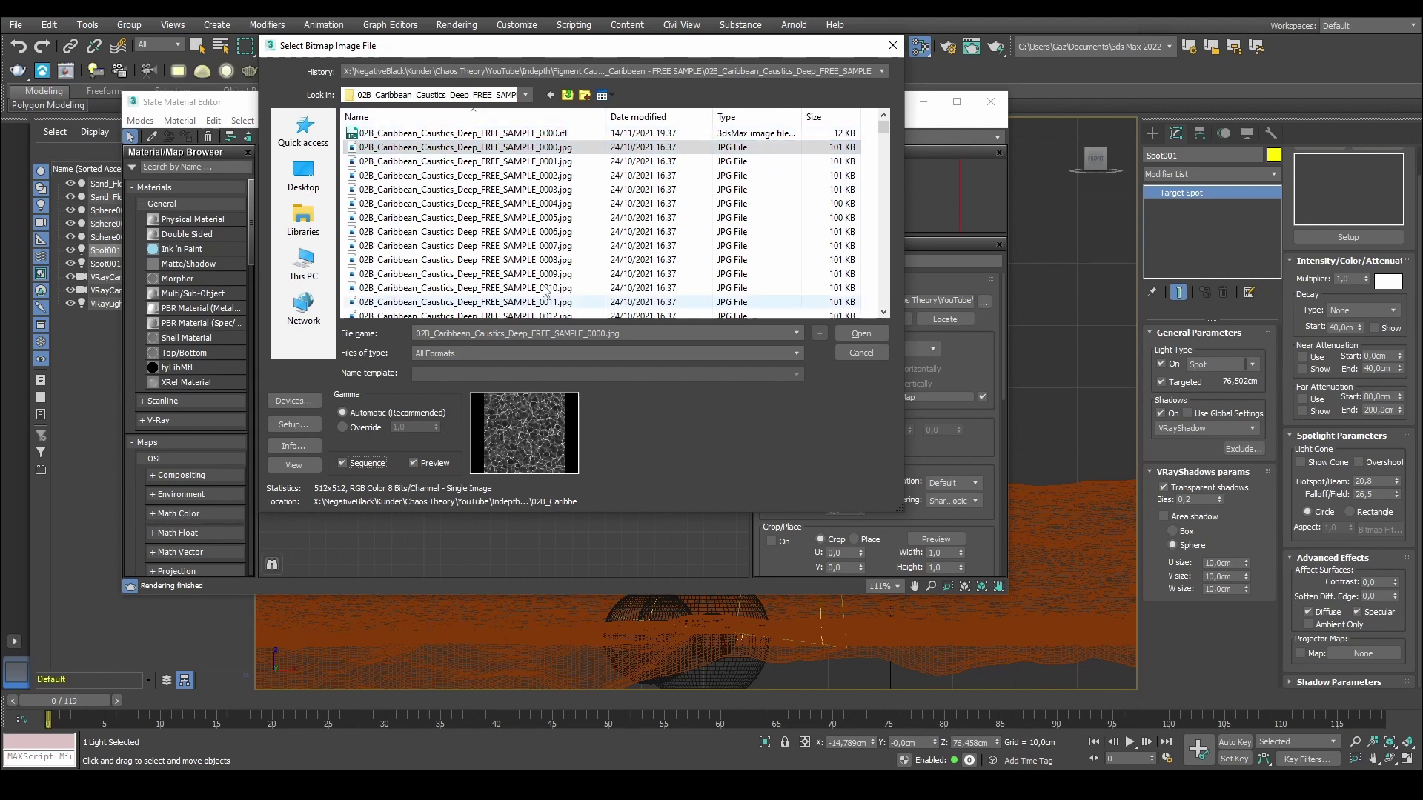
left_click(861, 334)
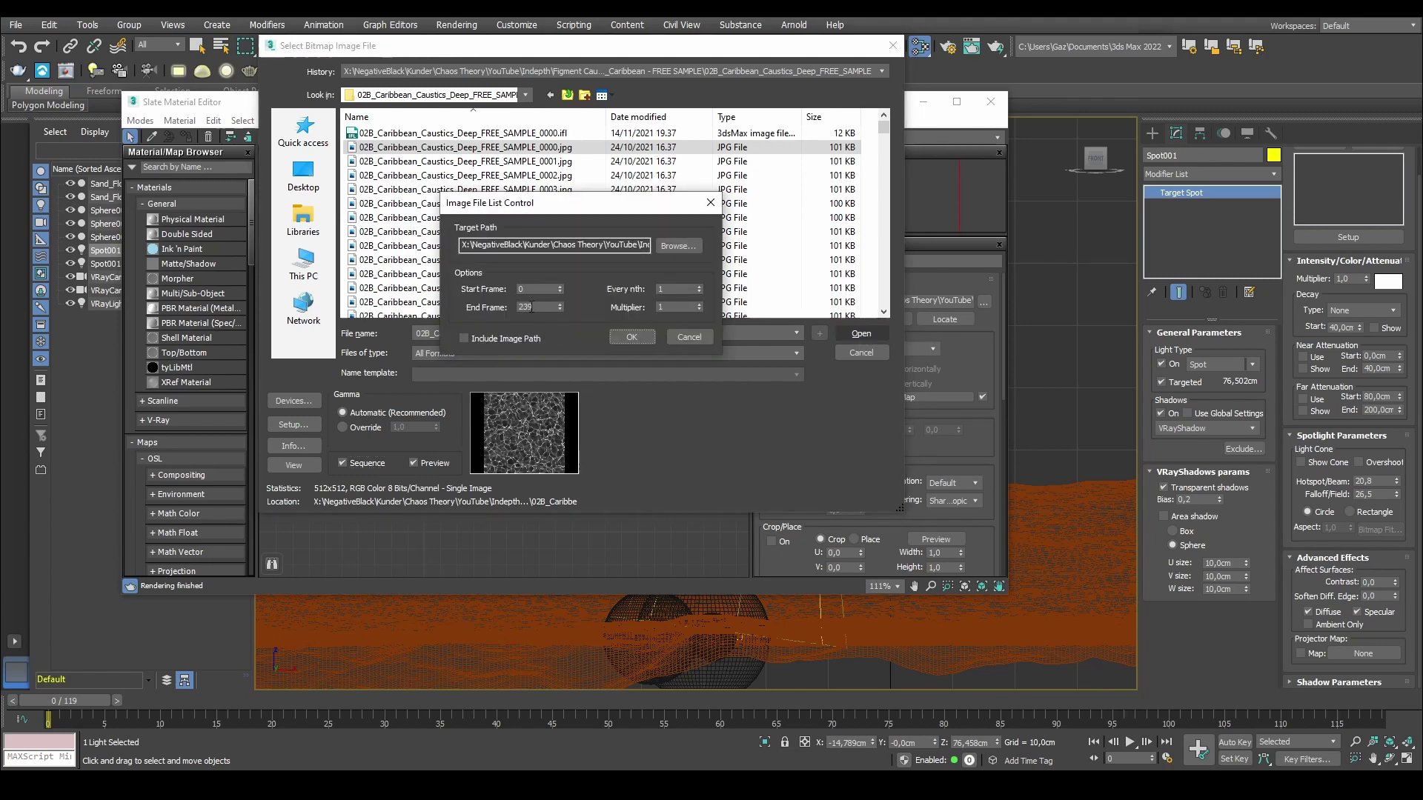
left_click(632, 337)
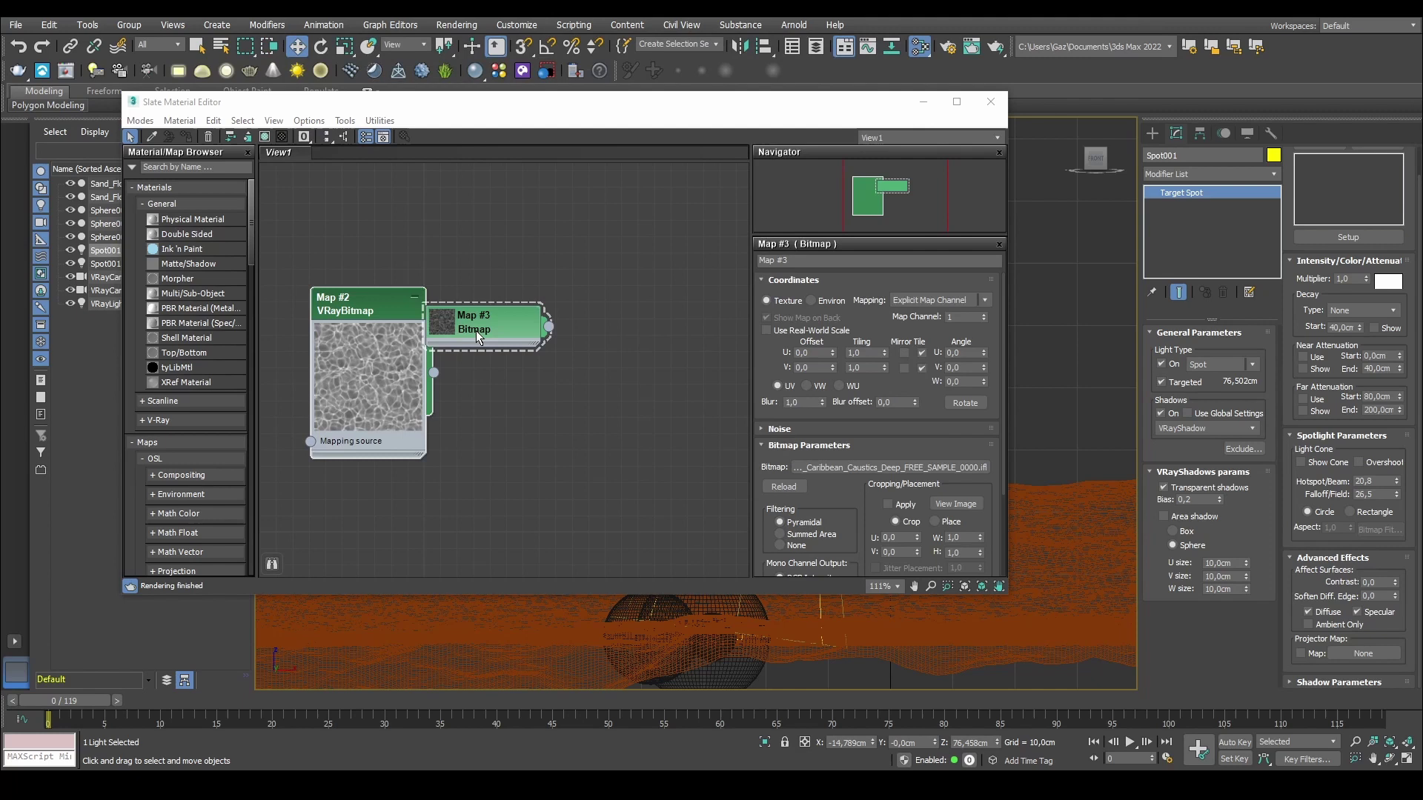
left_click_drag(476, 330, 589, 326)
left_click_drag(657, 250, 533, 440)
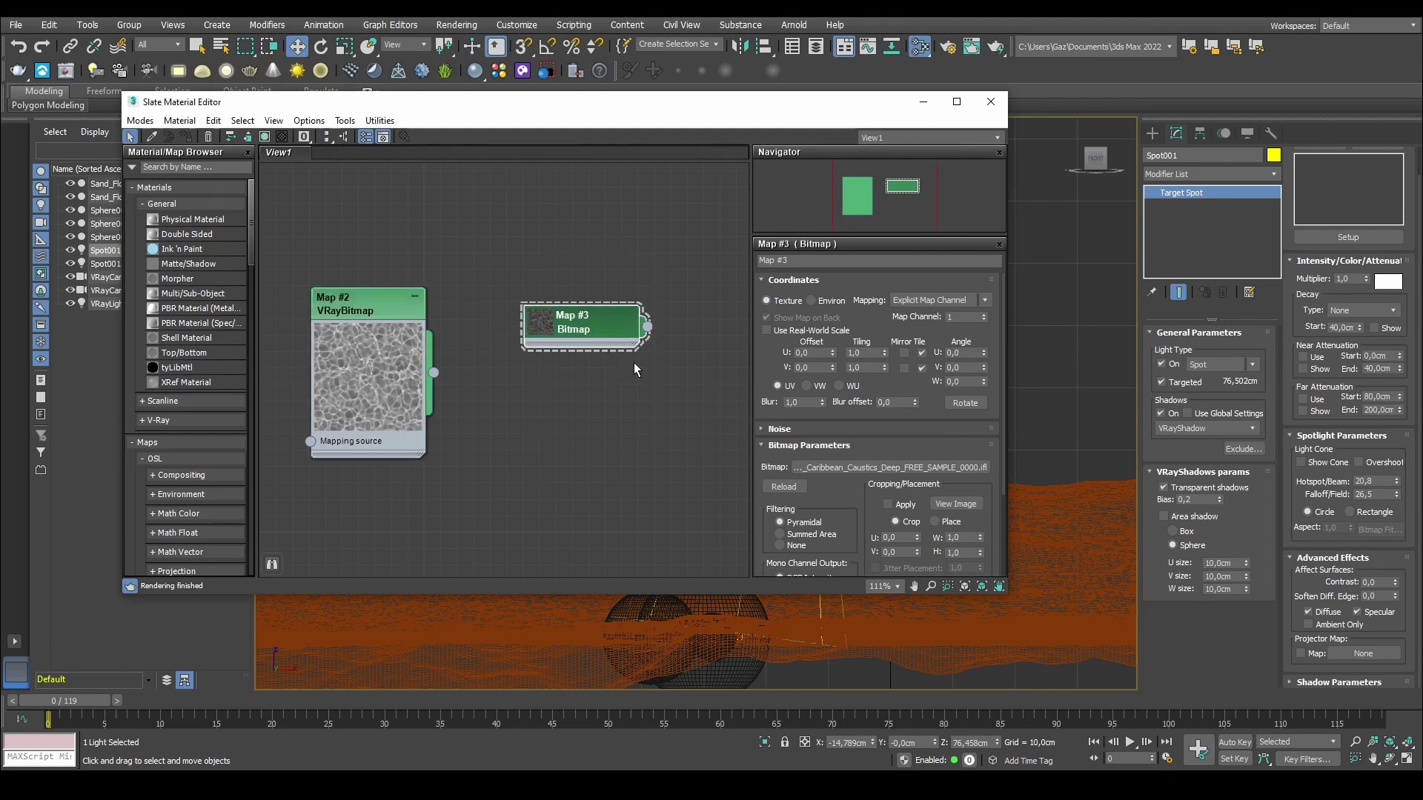
Step: Reload 02B_Caribbean_Caustics_Deep_FREE_SAMPLE_0000.jpg as a sequence in the Bitmap map with the gamma override set to 1.0
left_click(871, 445)
left_click(846, 446)
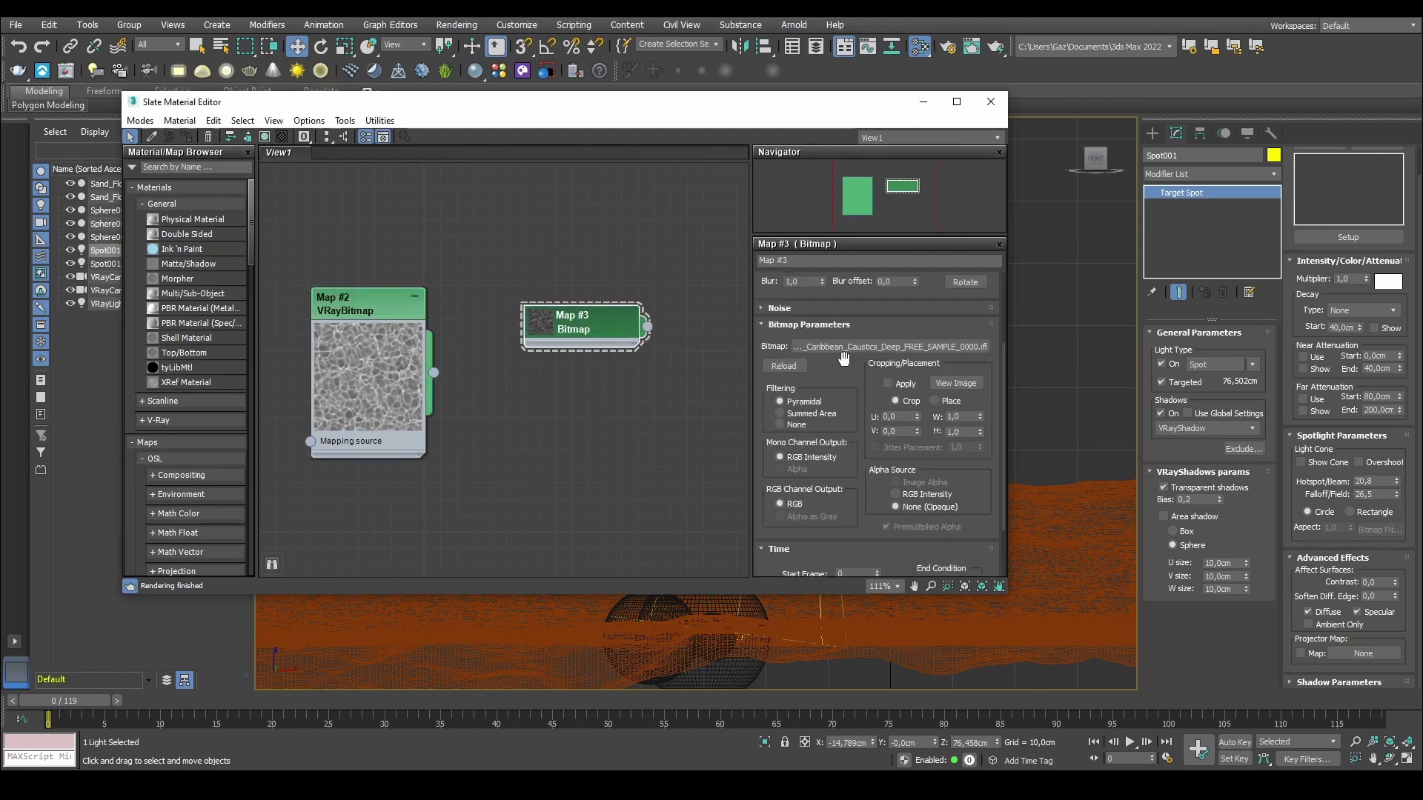
left_click(845, 347)
left_click(265, 241)
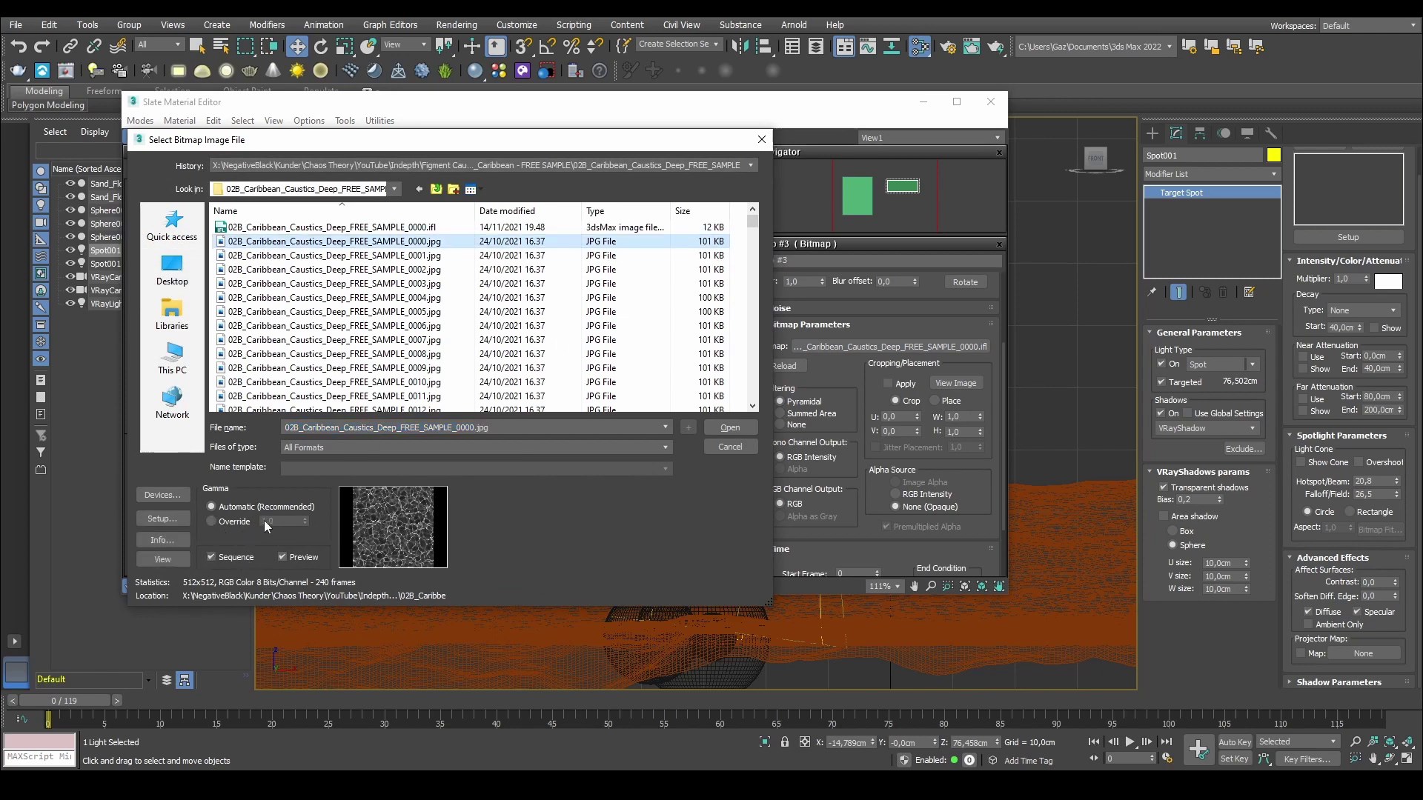
left_click(235, 523)
left_click_drag(283, 521, 251, 521)
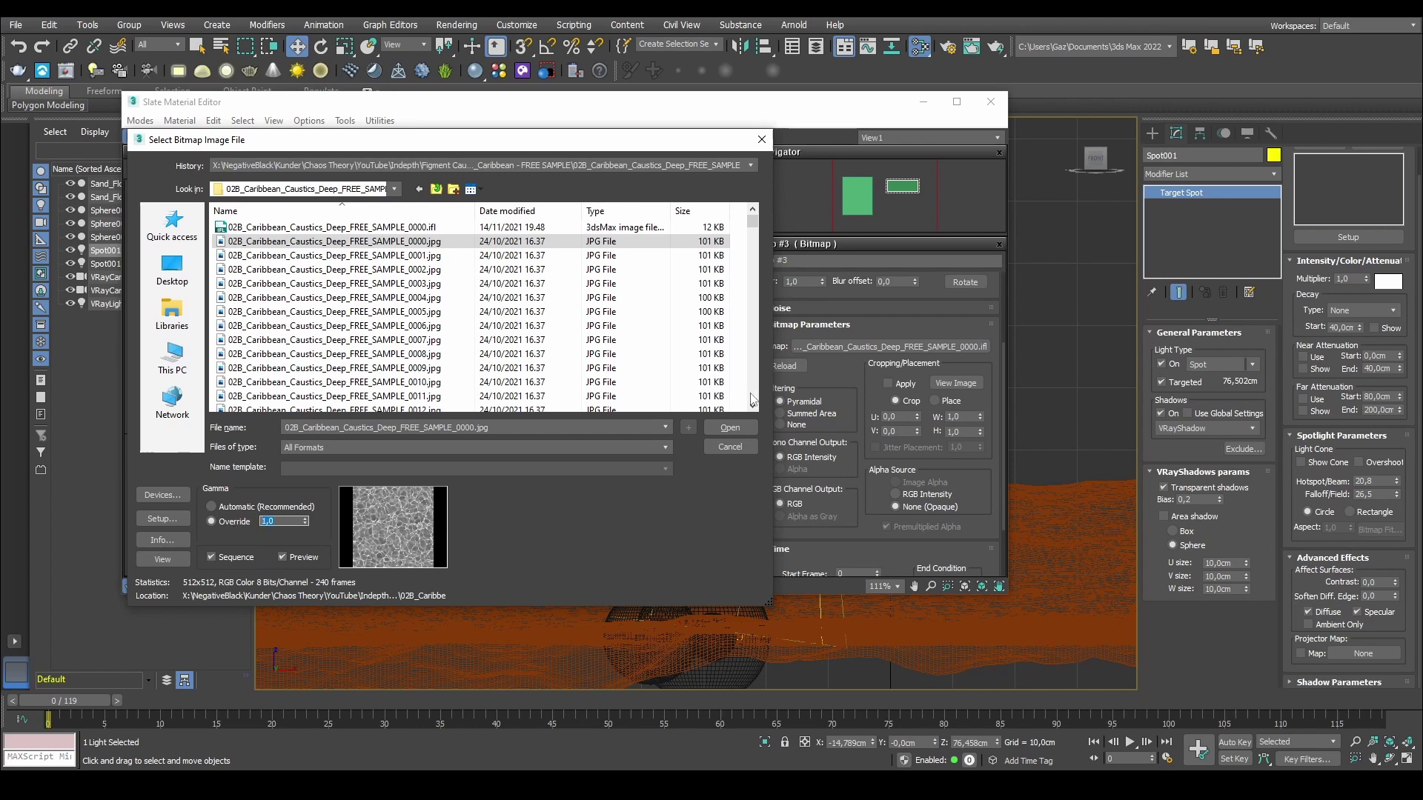
left_click(730, 428)
left_click(501, 436)
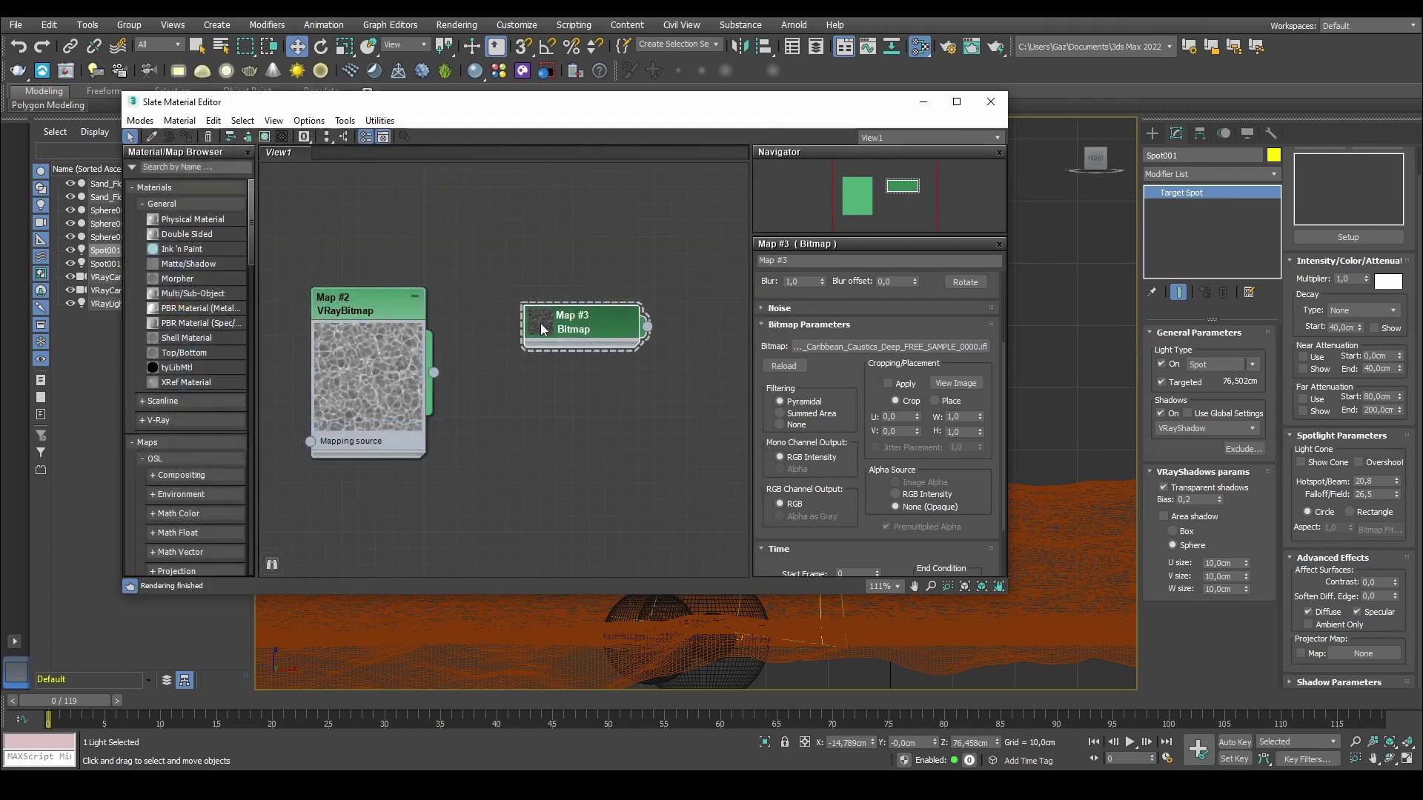
Step: Enlarge the Bitmap node's preview and reposition the node beside the VRayBitmap node, shifting the material editor window aside
double_click(541, 330)
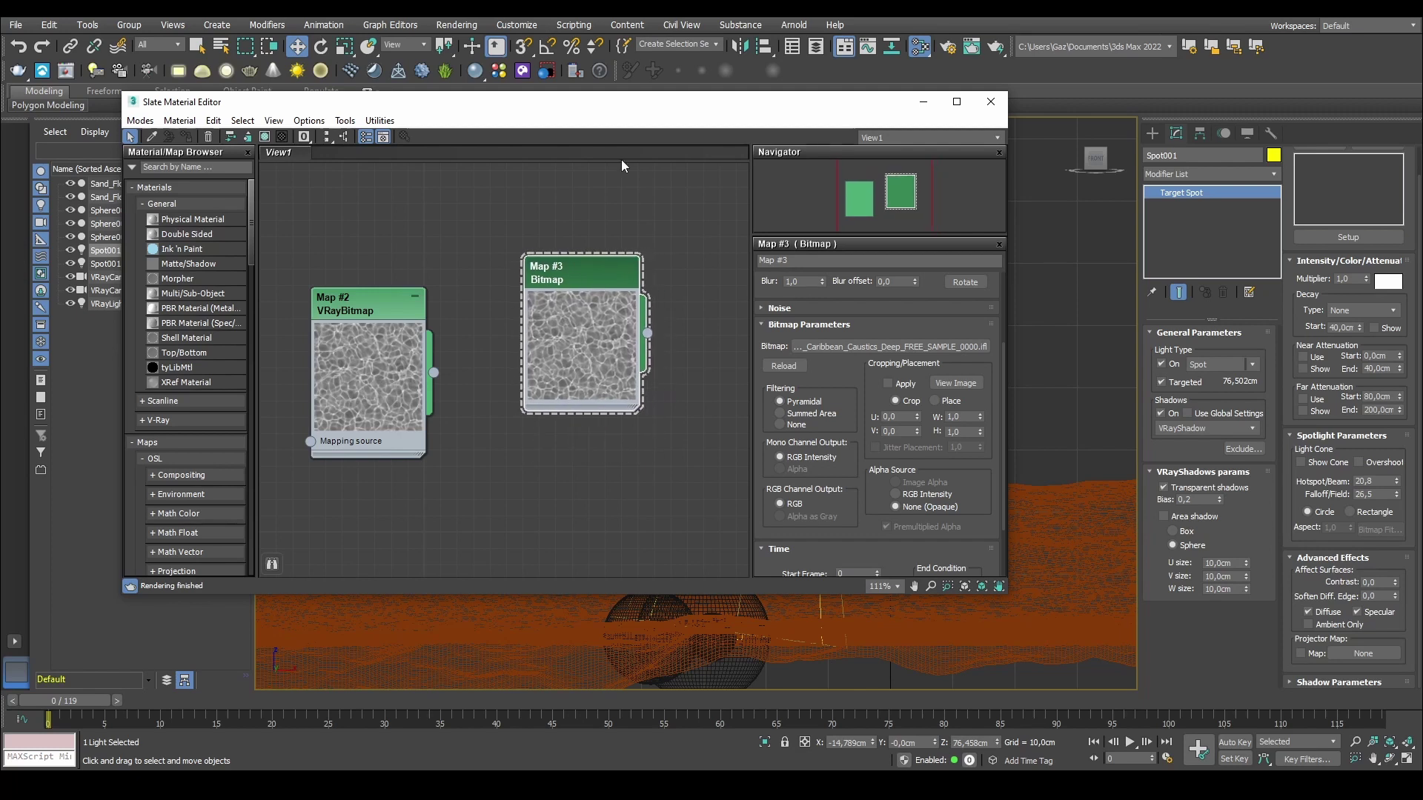
left_click_drag(652, 101, 544, 101)
left_click_drag(530, 280, 547, 297)
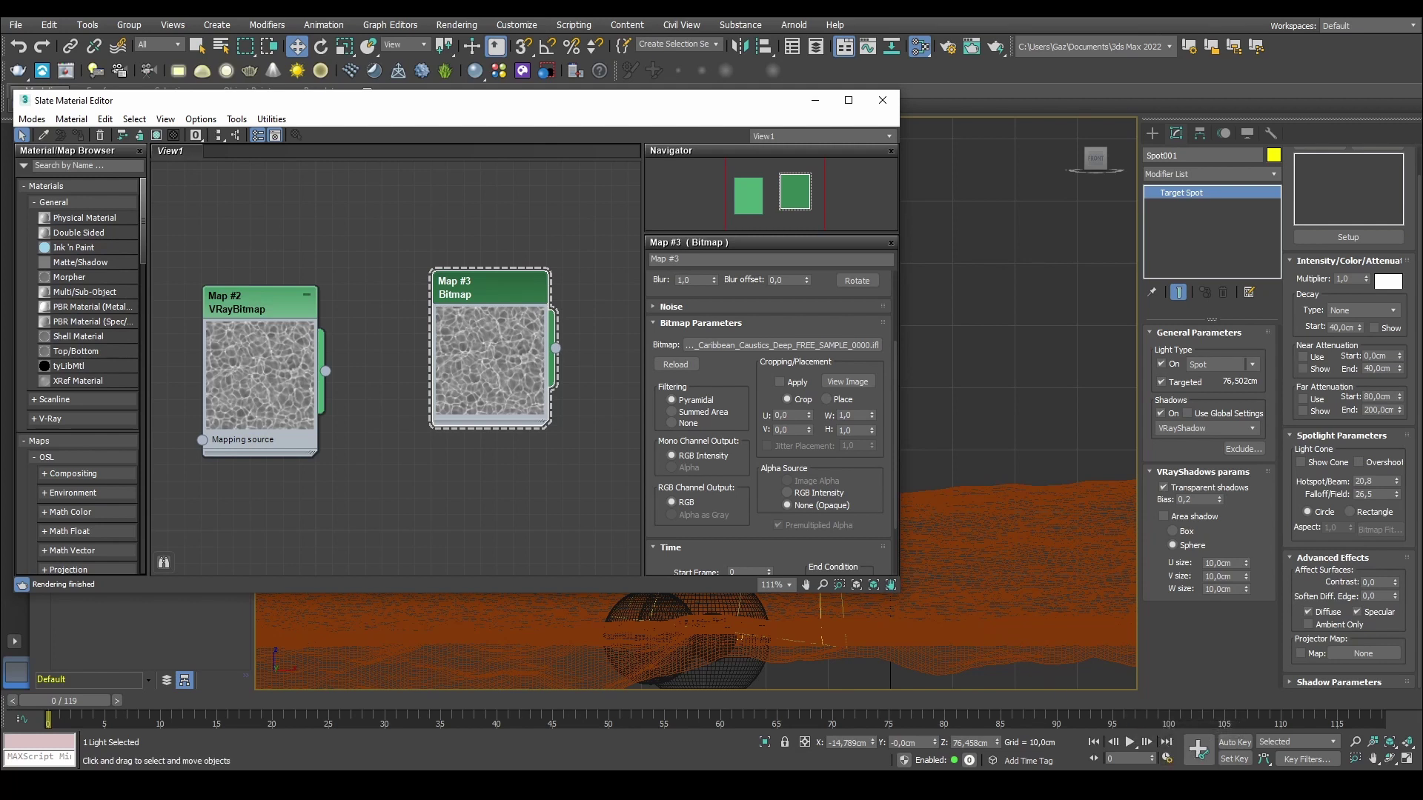
Step: Examine the scene's frame rate and animation length in the time configuration, then close it without changes
left_click(1167, 760)
left_click_drag(662, 204, 702, 206)
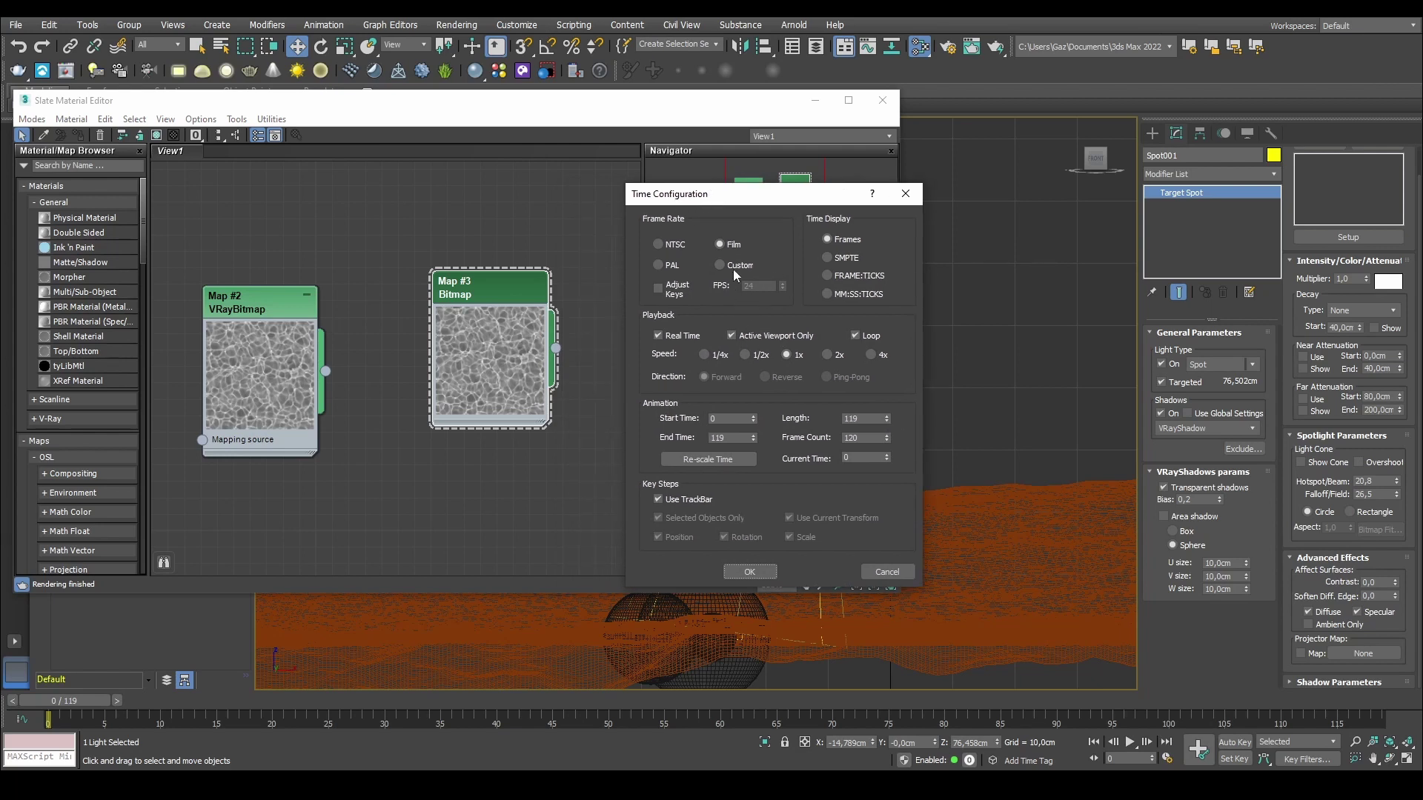
left_click_drag(751, 197, 766, 194)
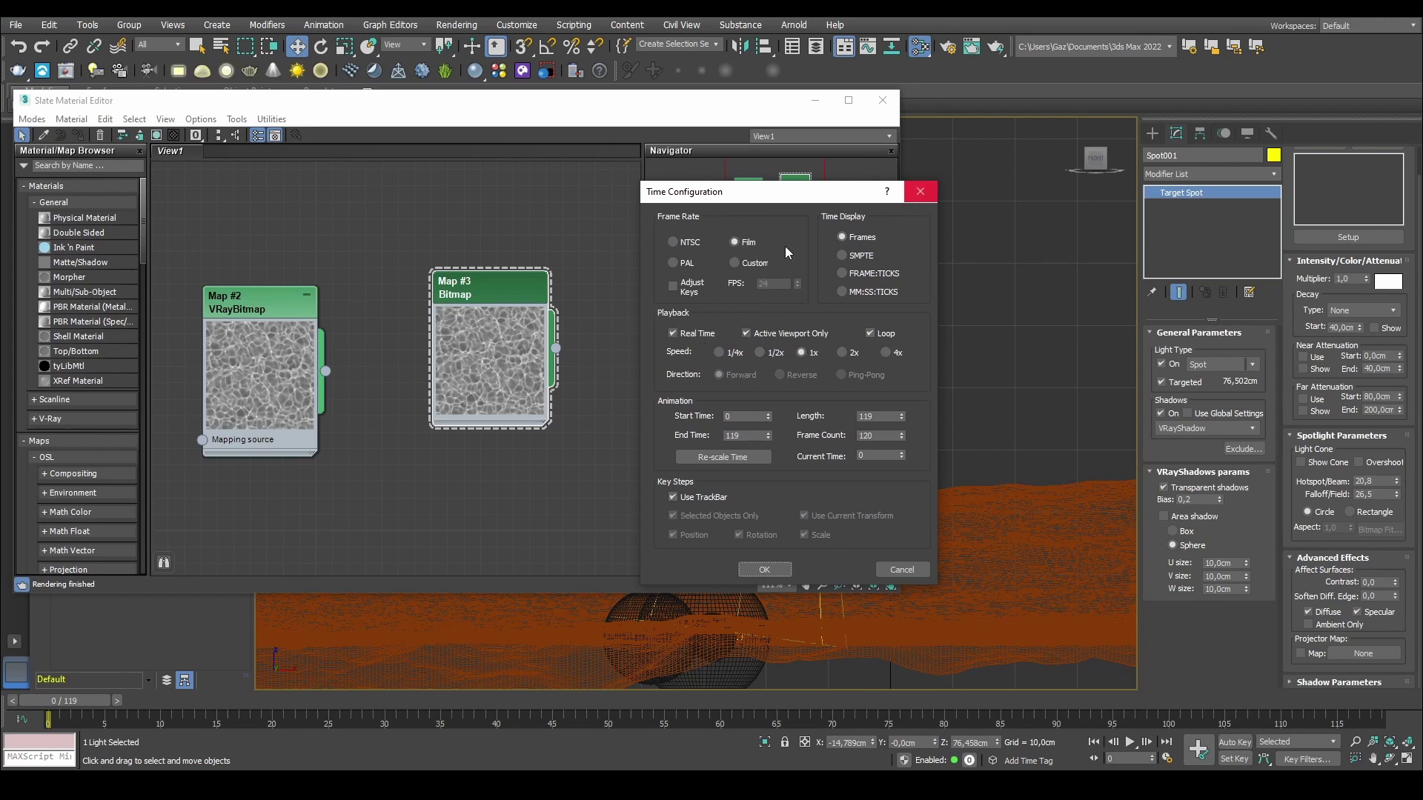
left_click(931, 195)
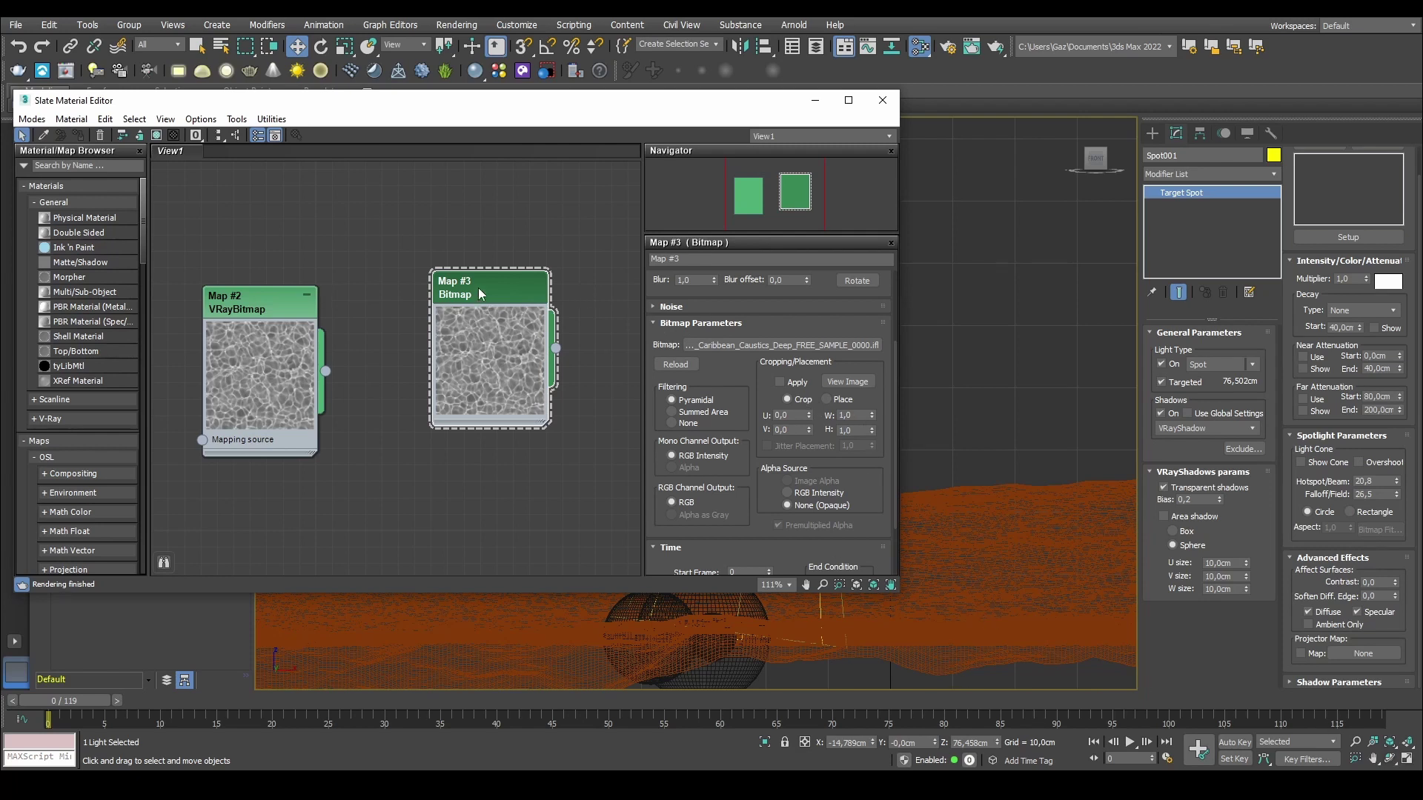
Step: Set the caustics Bitmap's playback rate to 2.0 in its time settings
scroll(750, 532, "down", 2)
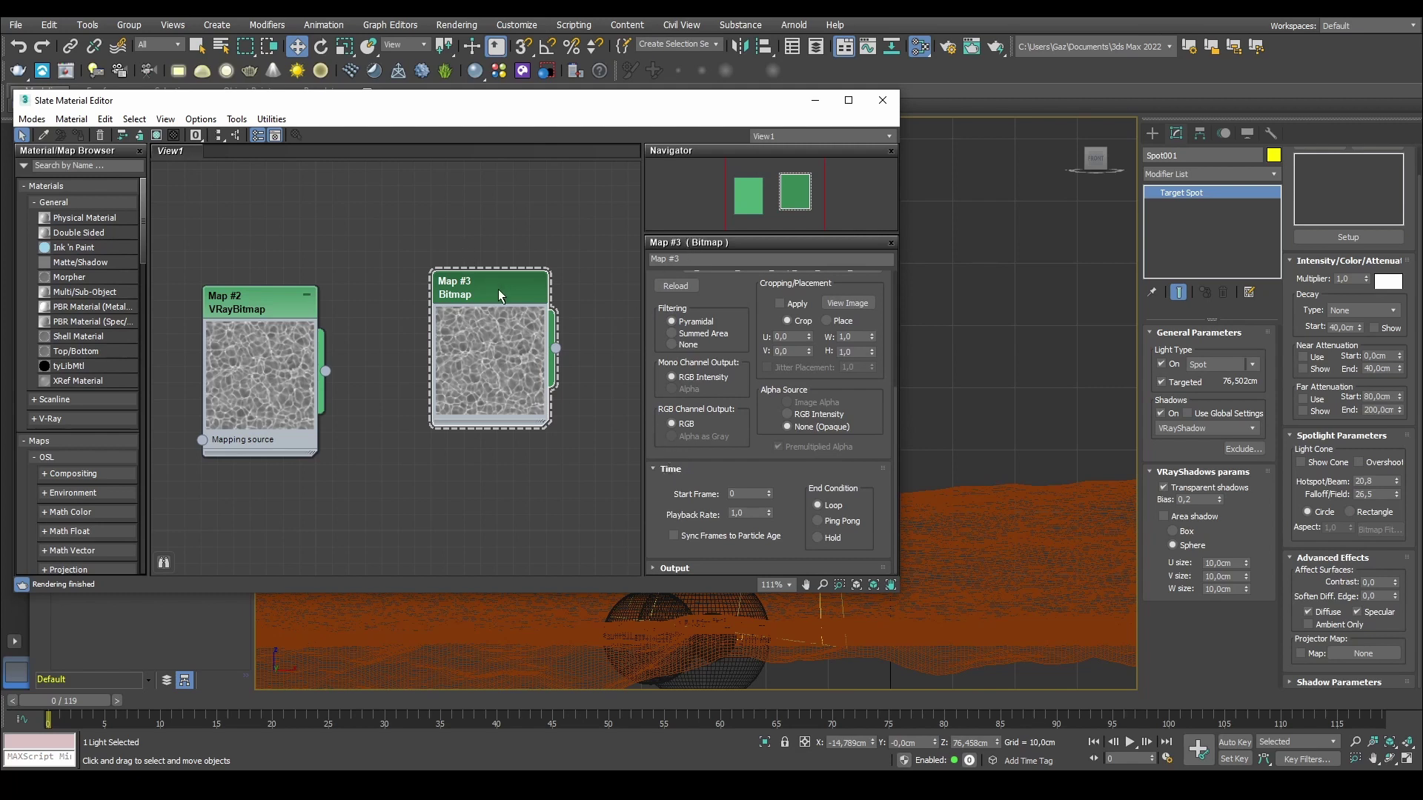
left_click(752, 515)
left_click_drag(510, 103, 374, 91)
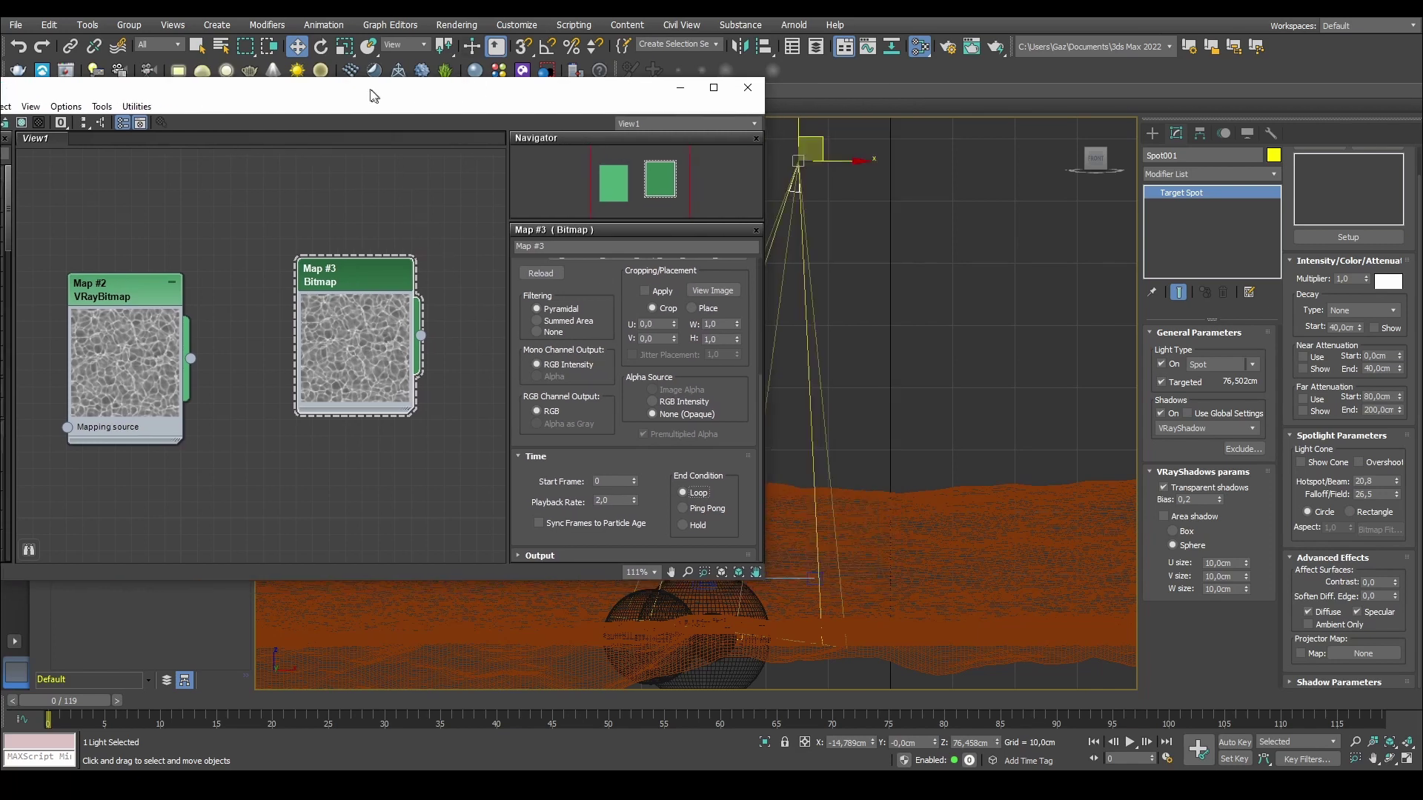
left_click(622, 503)
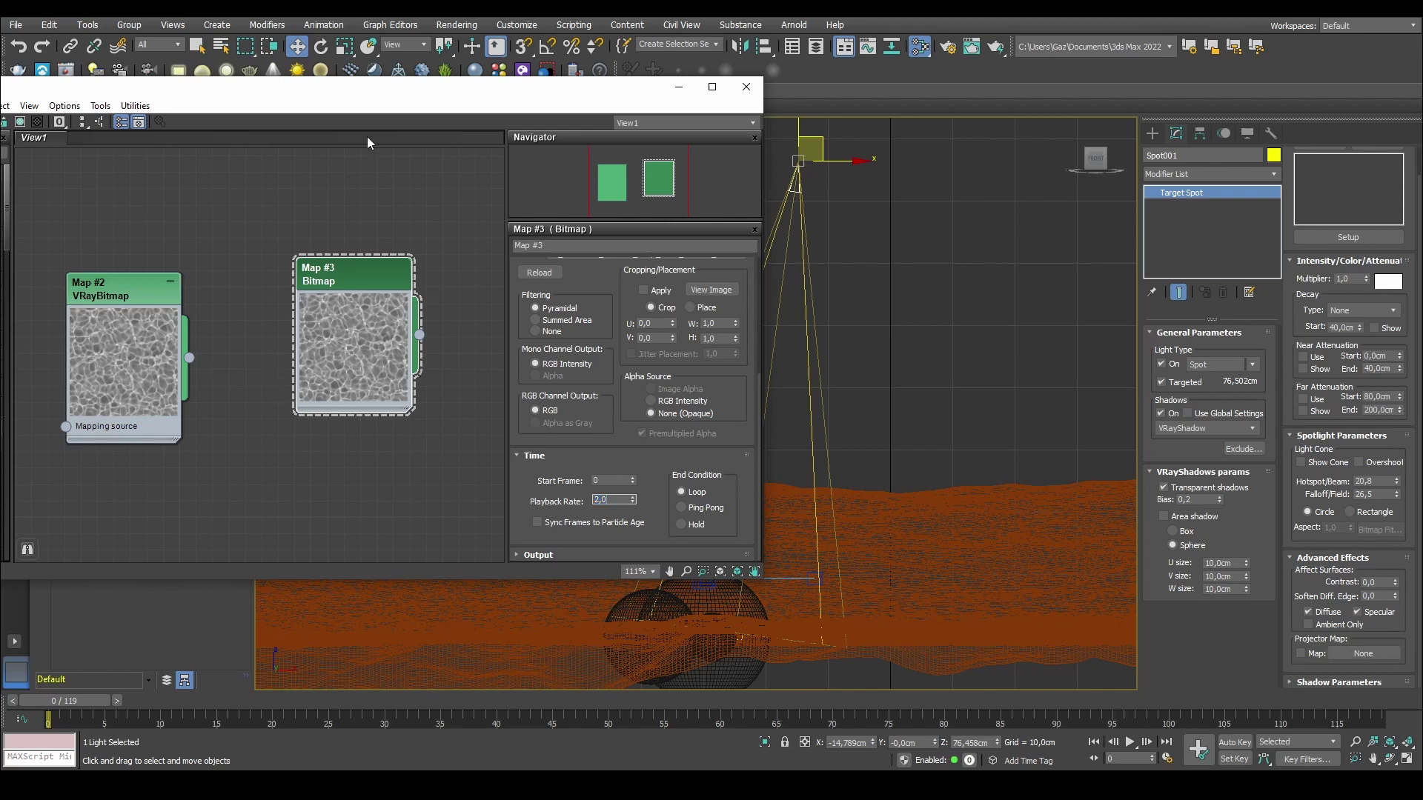
Step: Connect the caustics Bitmap node to the spotlight's projector map as an instance and minimize the material editor
left_click_drag(431, 100, 299, 86)
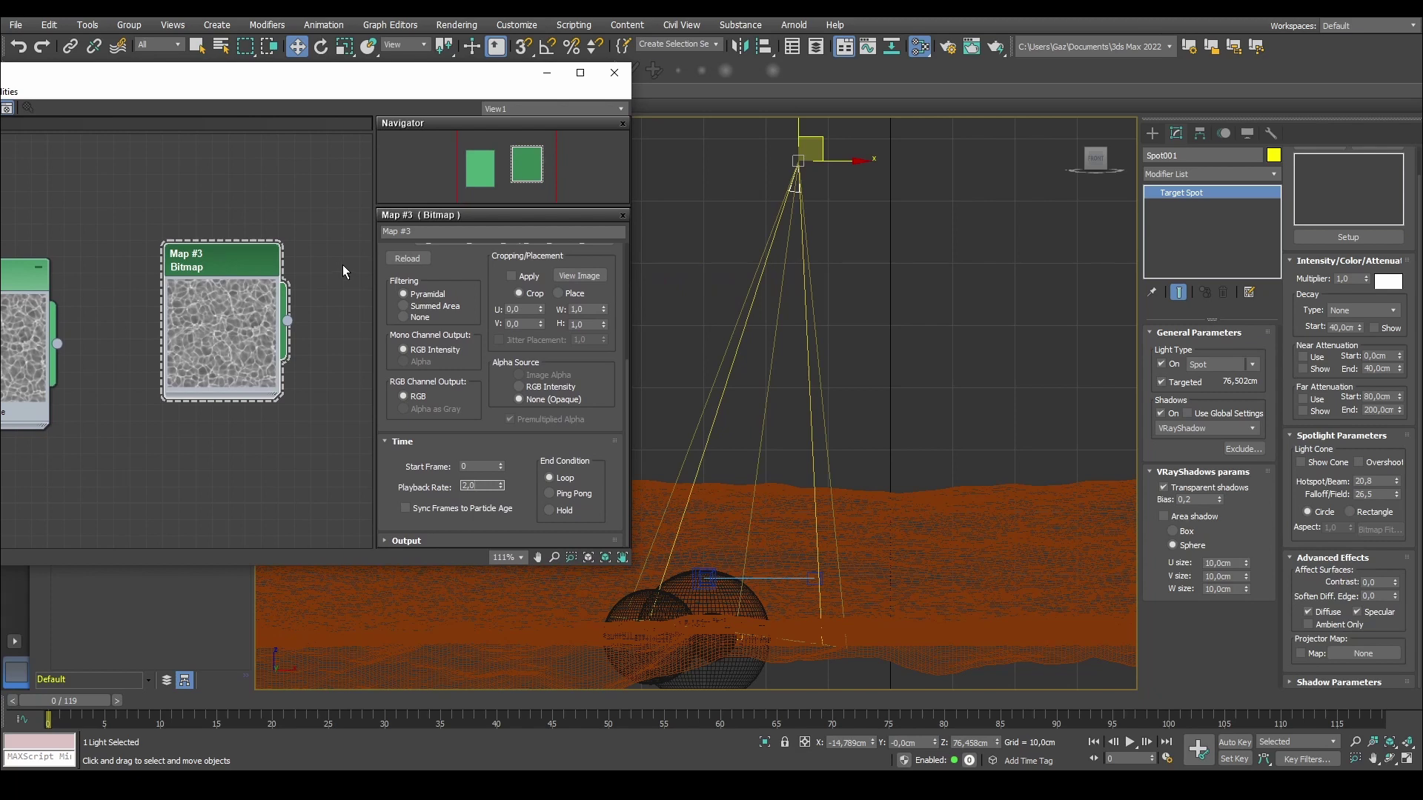
middle_click_drag(299, 296, 278, 319)
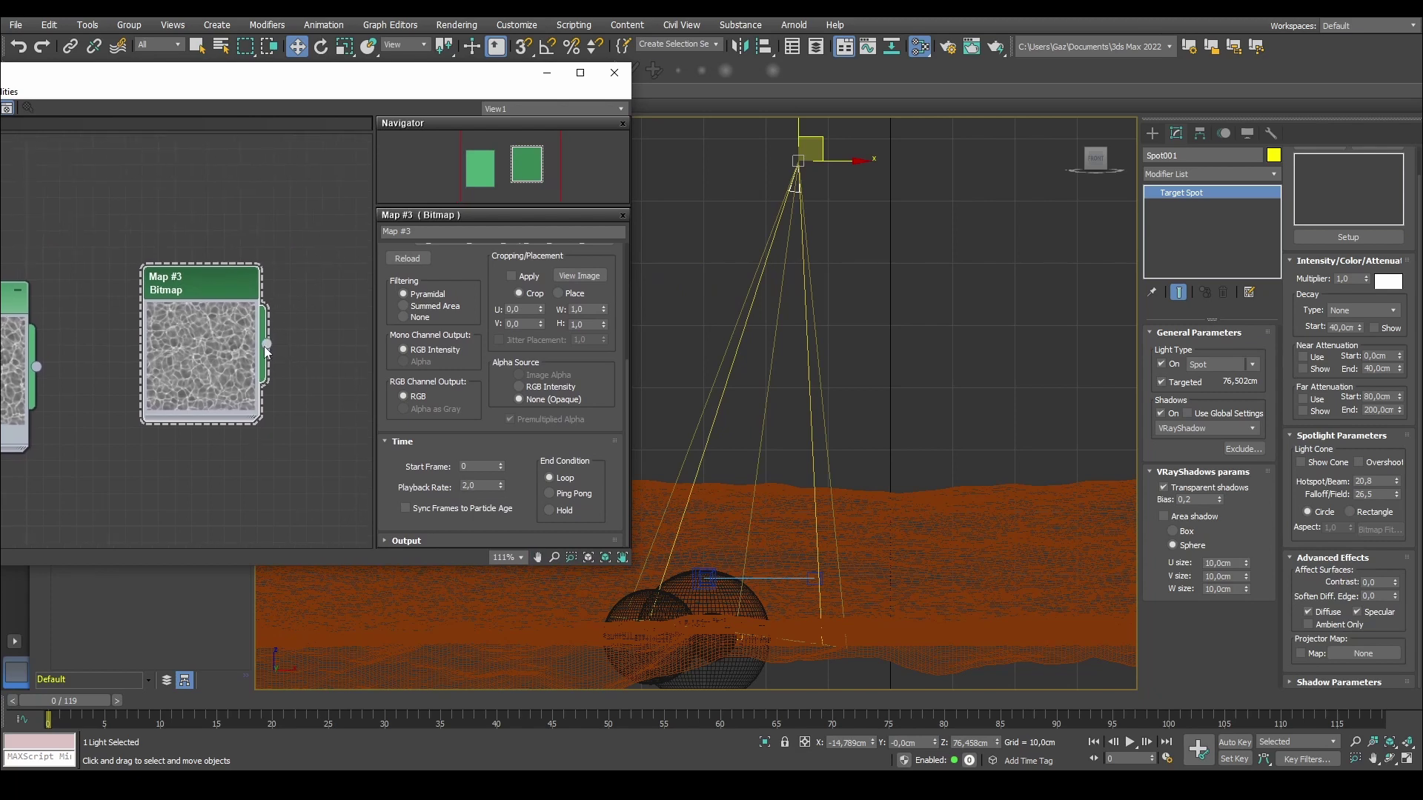
left_click_drag(267, 344, 1350, 655)
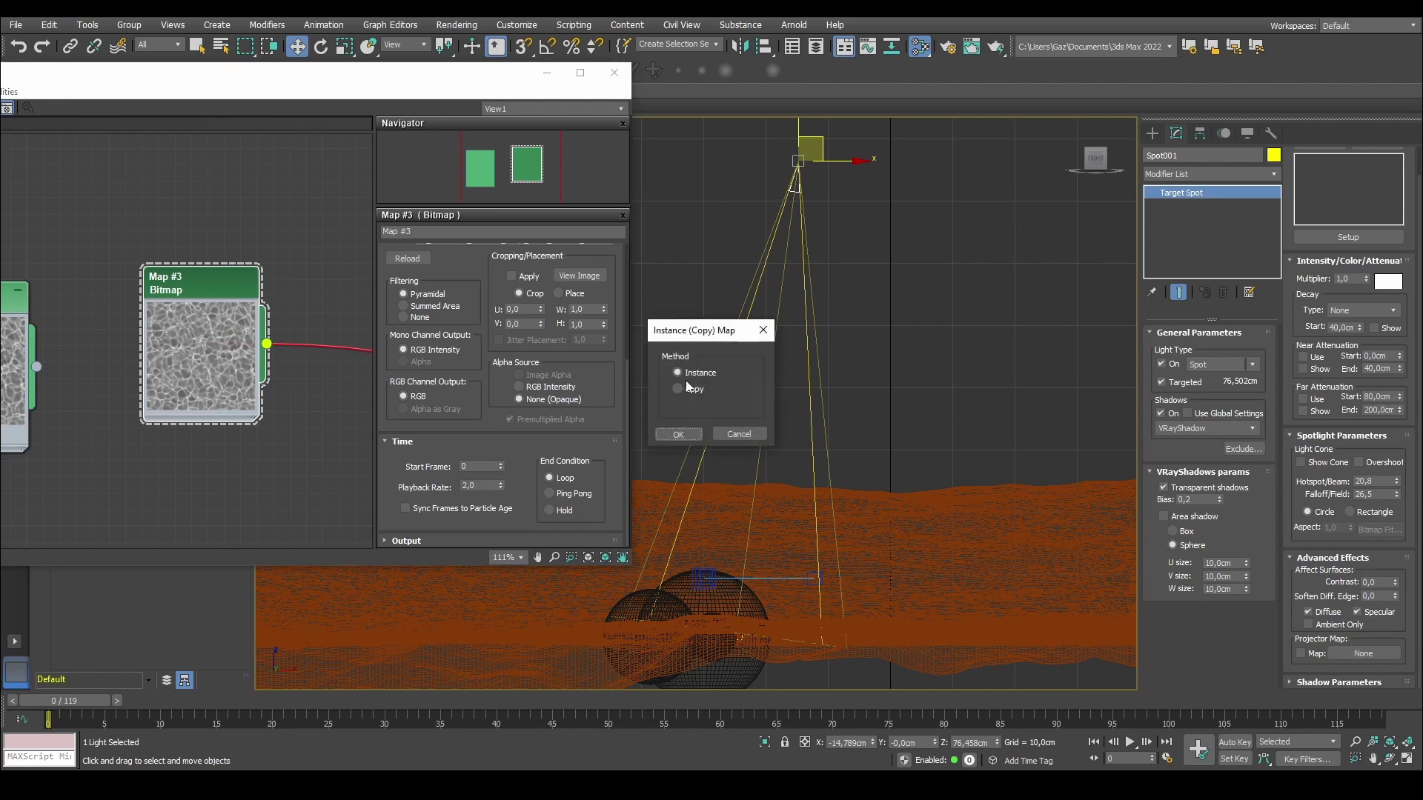
left_click(682, 435)
left_click(547, 74)
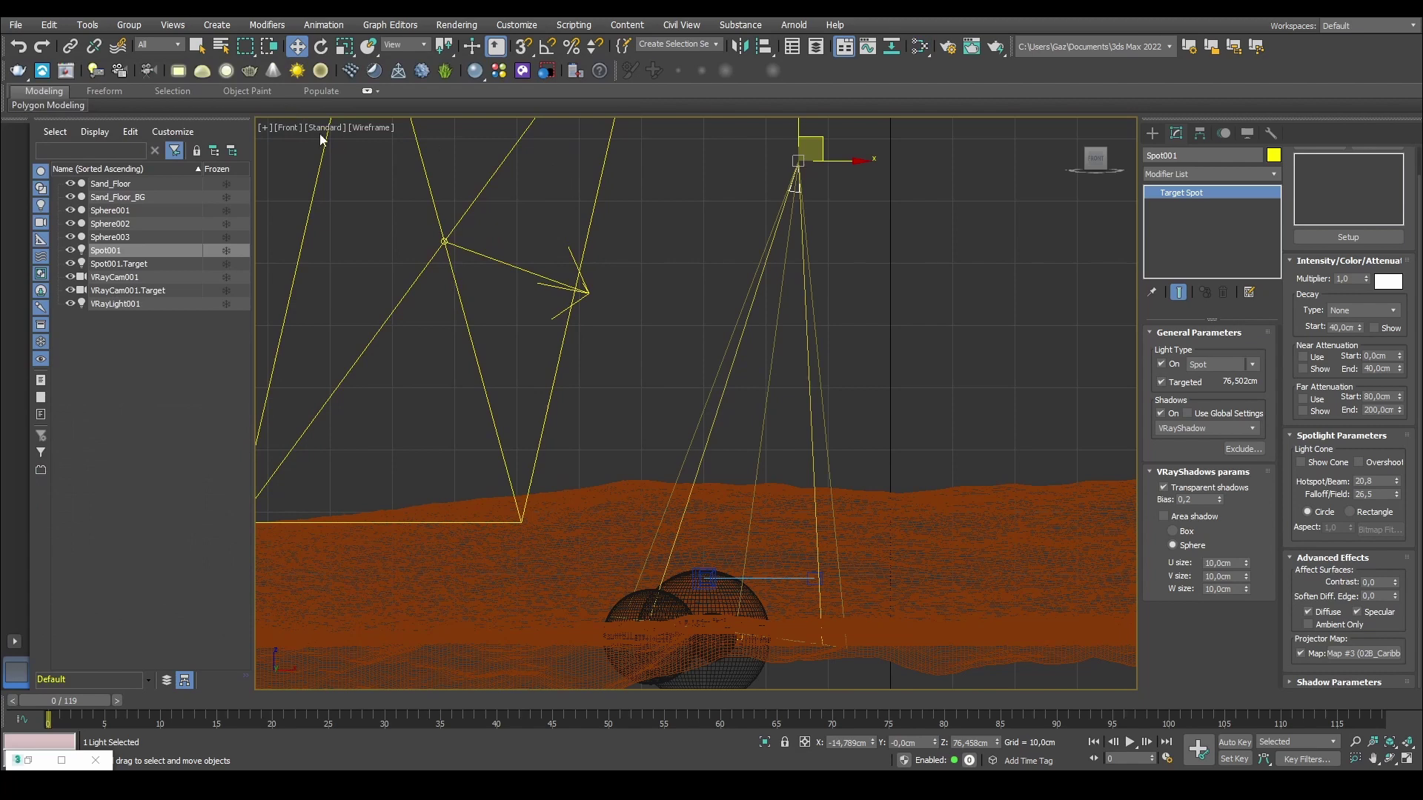
Step: Start interactive rendering in the front viewport and switch it to the VRayCam001 view
left_click(321, 130)
left_click(362, 166)
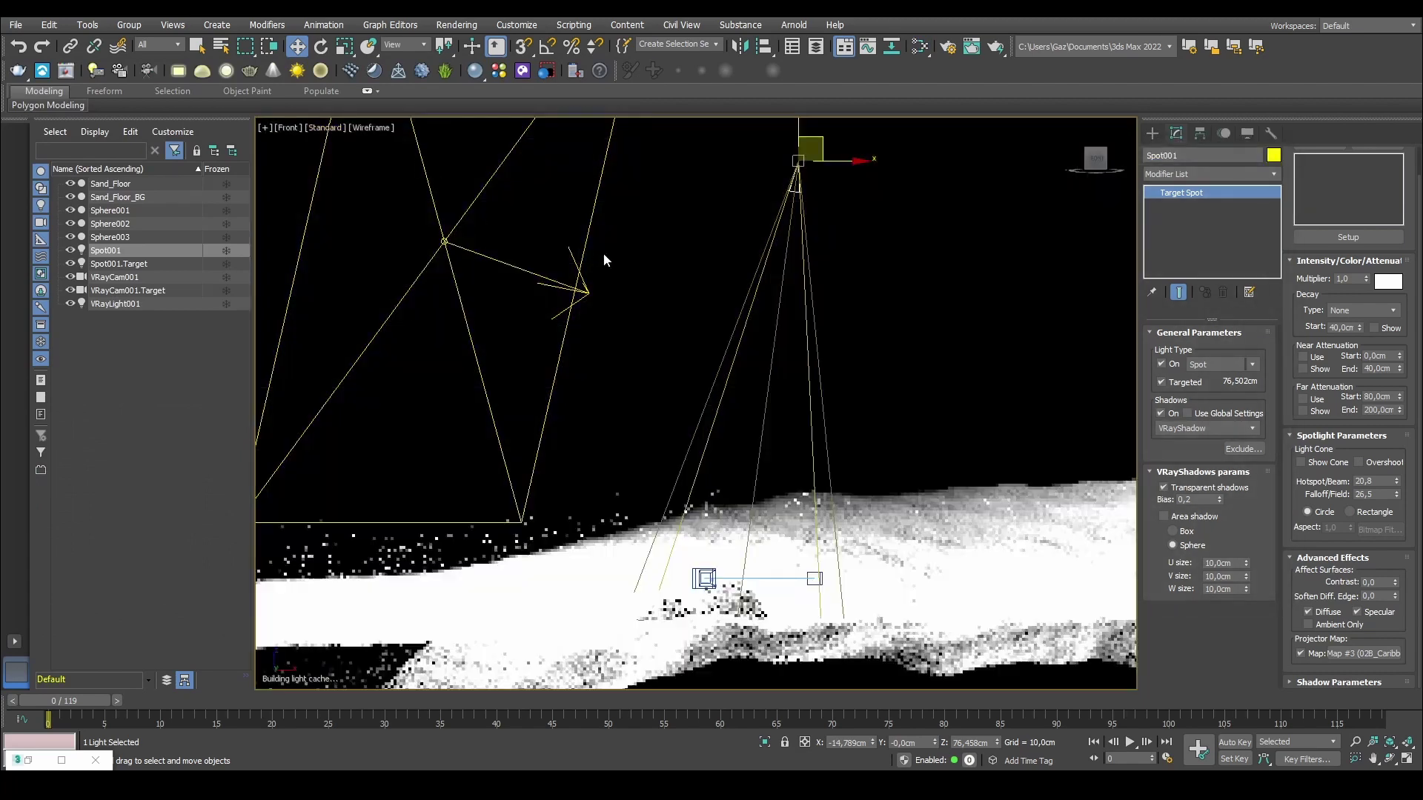
key("c")
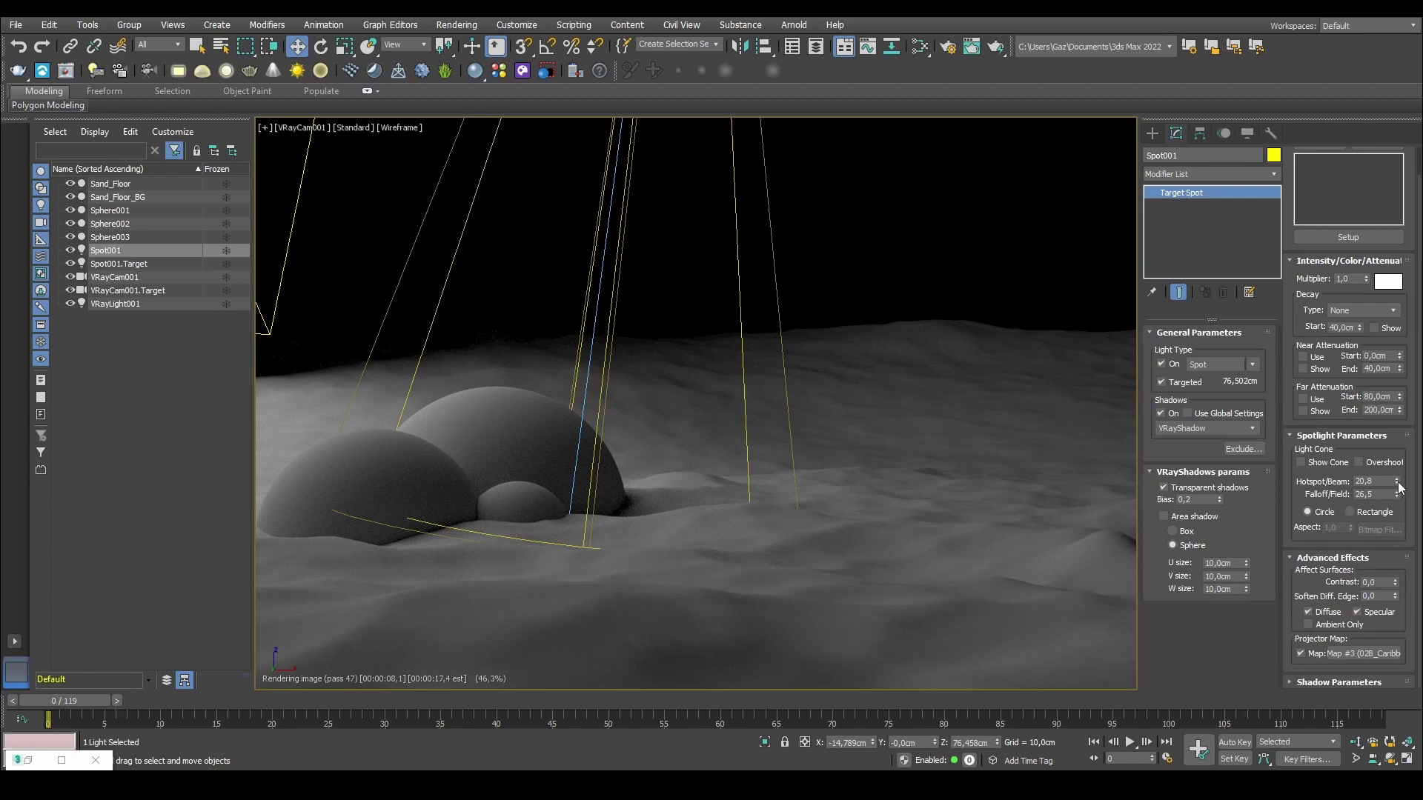
Step: Widen the spotlight's light cone to a hotspot of 41.0 and a falloff of 73.5
left_click_drag(1397, 481, 1365, 318)
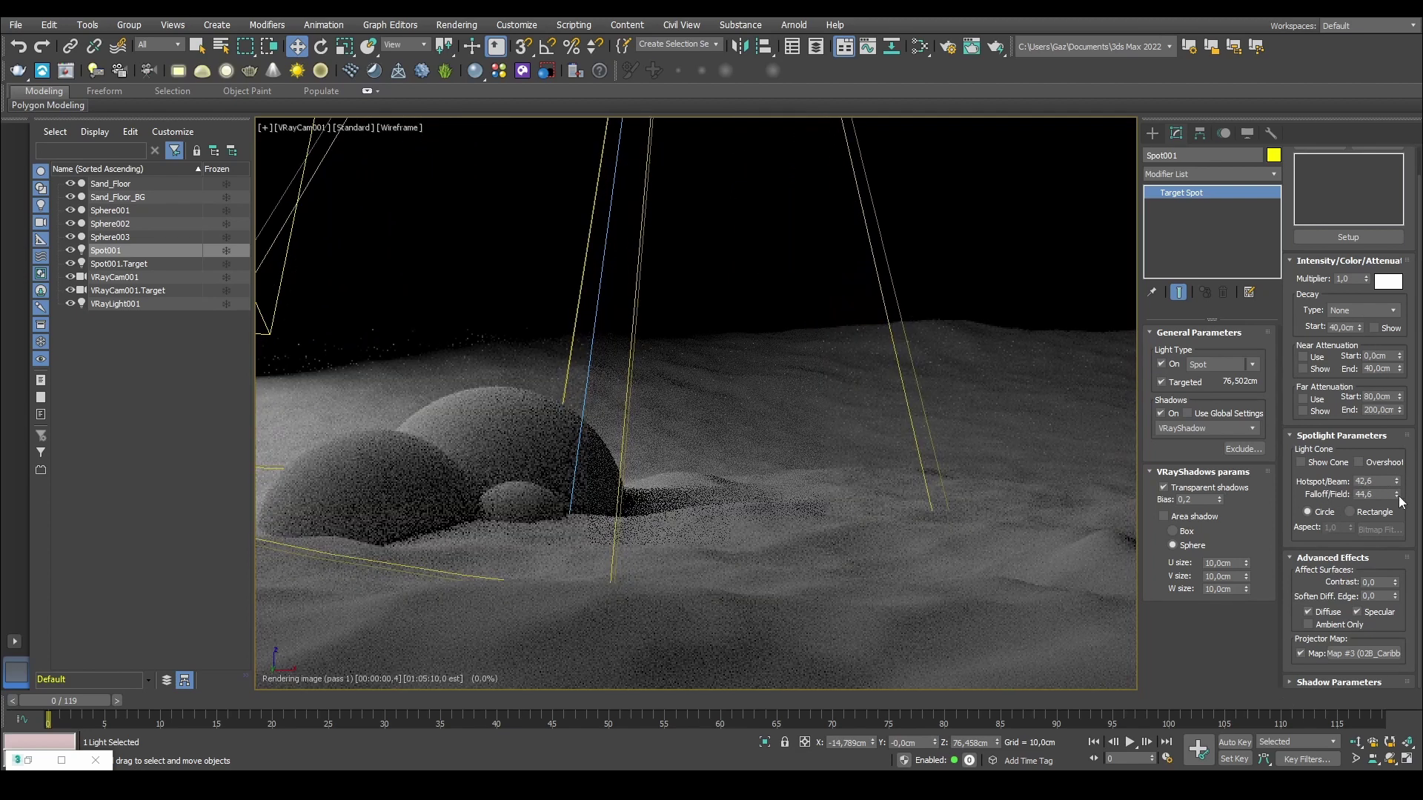
left_click_drag(1397, 494, 1369, 280)
left_click_drag(1397, 483, 1397, 495)
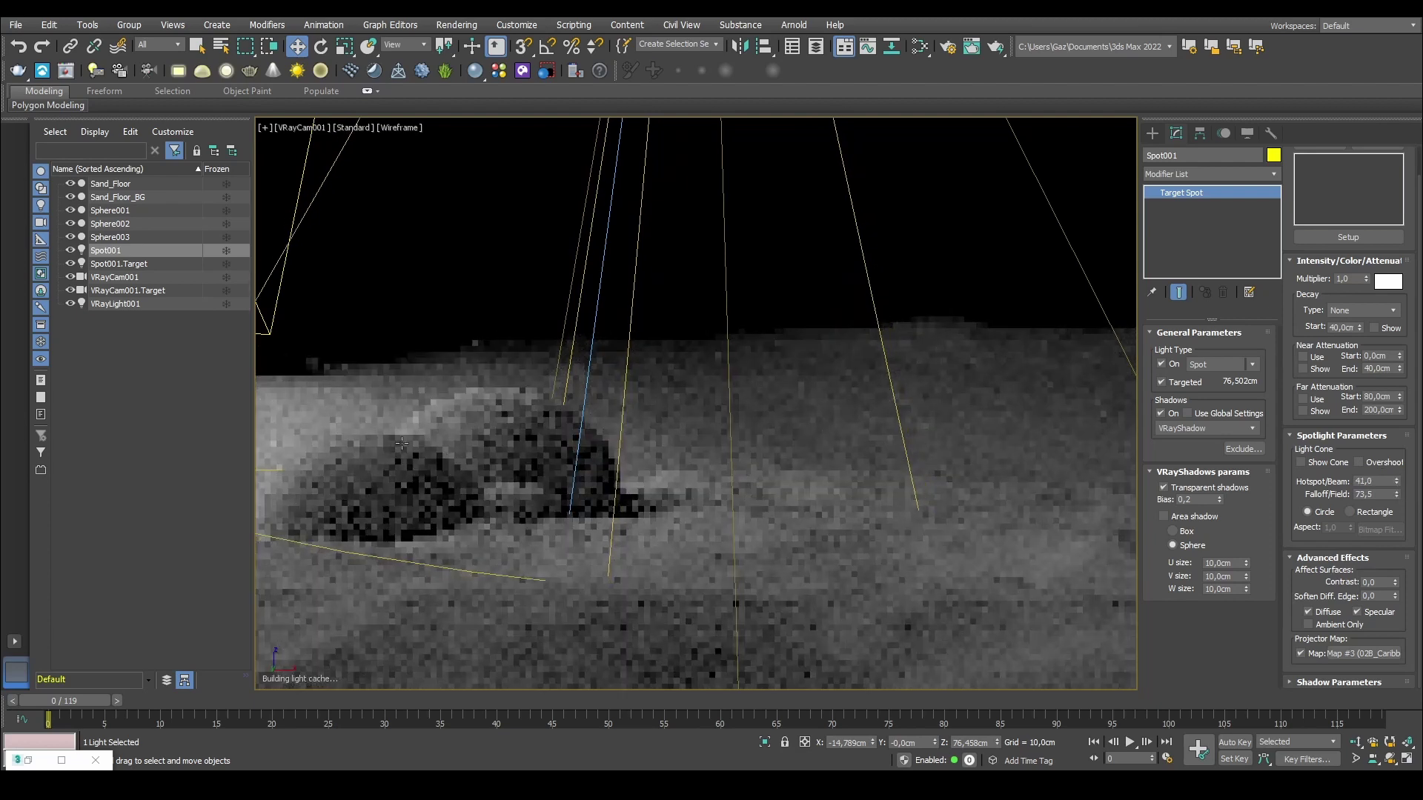
Step: Move the spotlight's source about 11 cm along positive X and slightly lower in the front view
key("f")
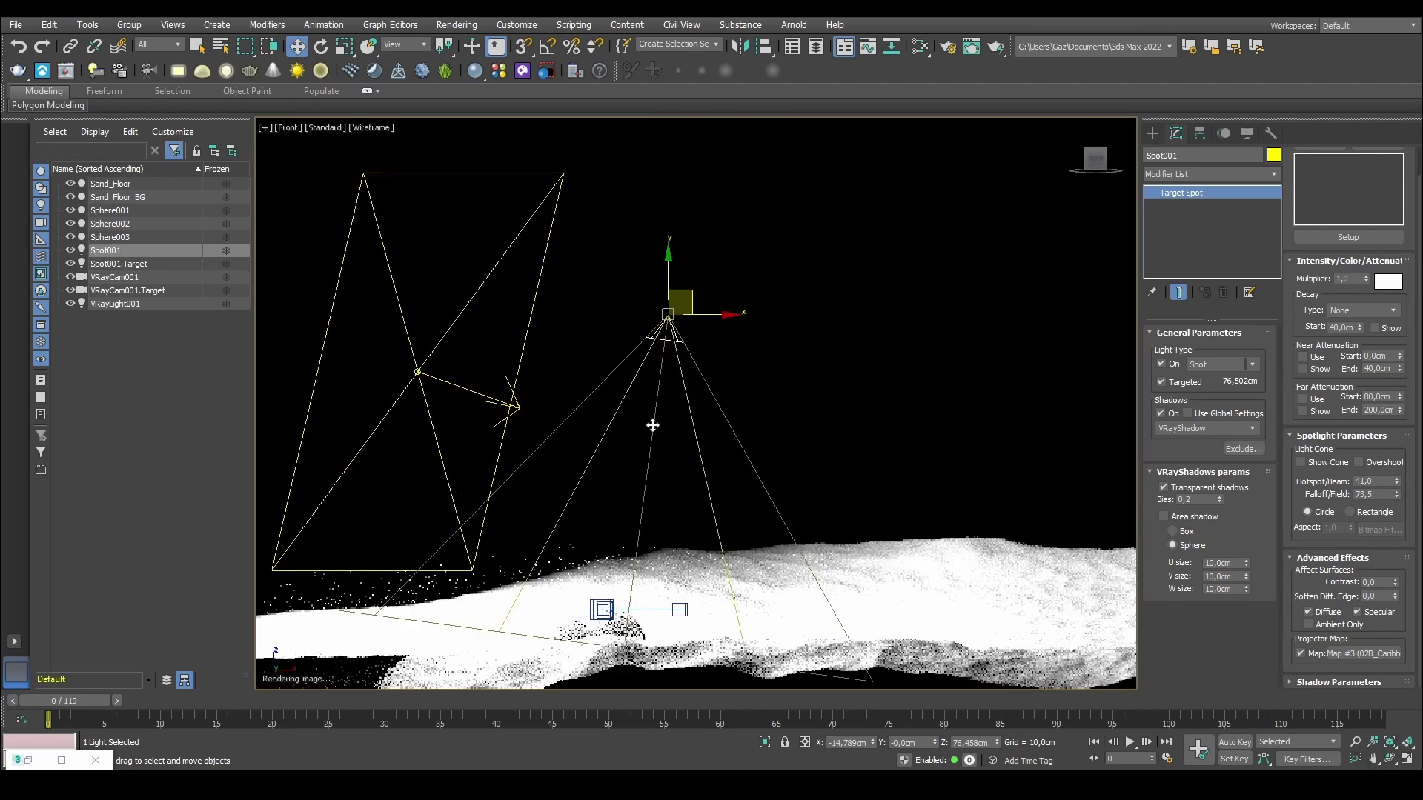
left_click_drag(693, 294, 741, 299)
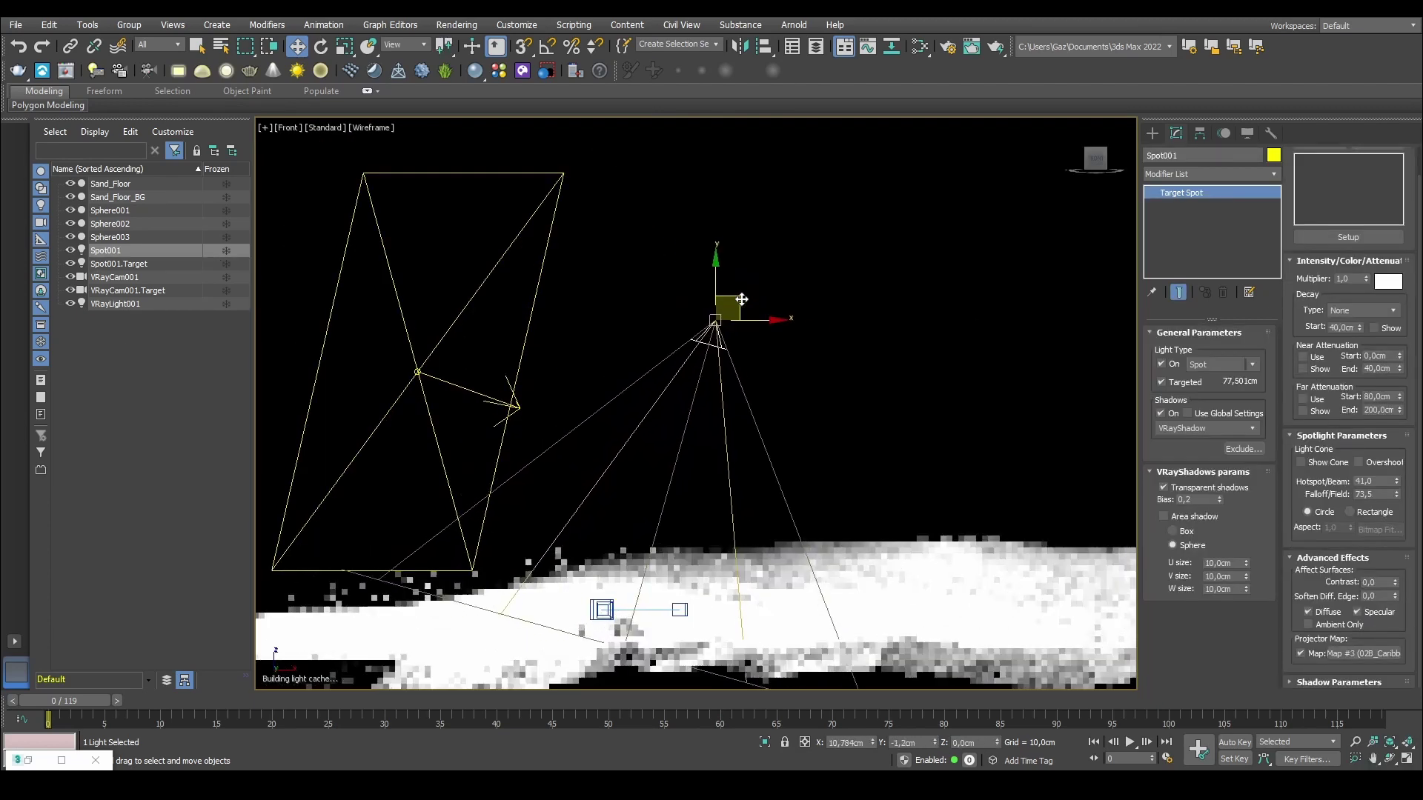
left_click(680, 445)
left_click(715, 322)
Step: Move the spotlight together with its target in the top view, to the open sand beside the large sphere
key("t")
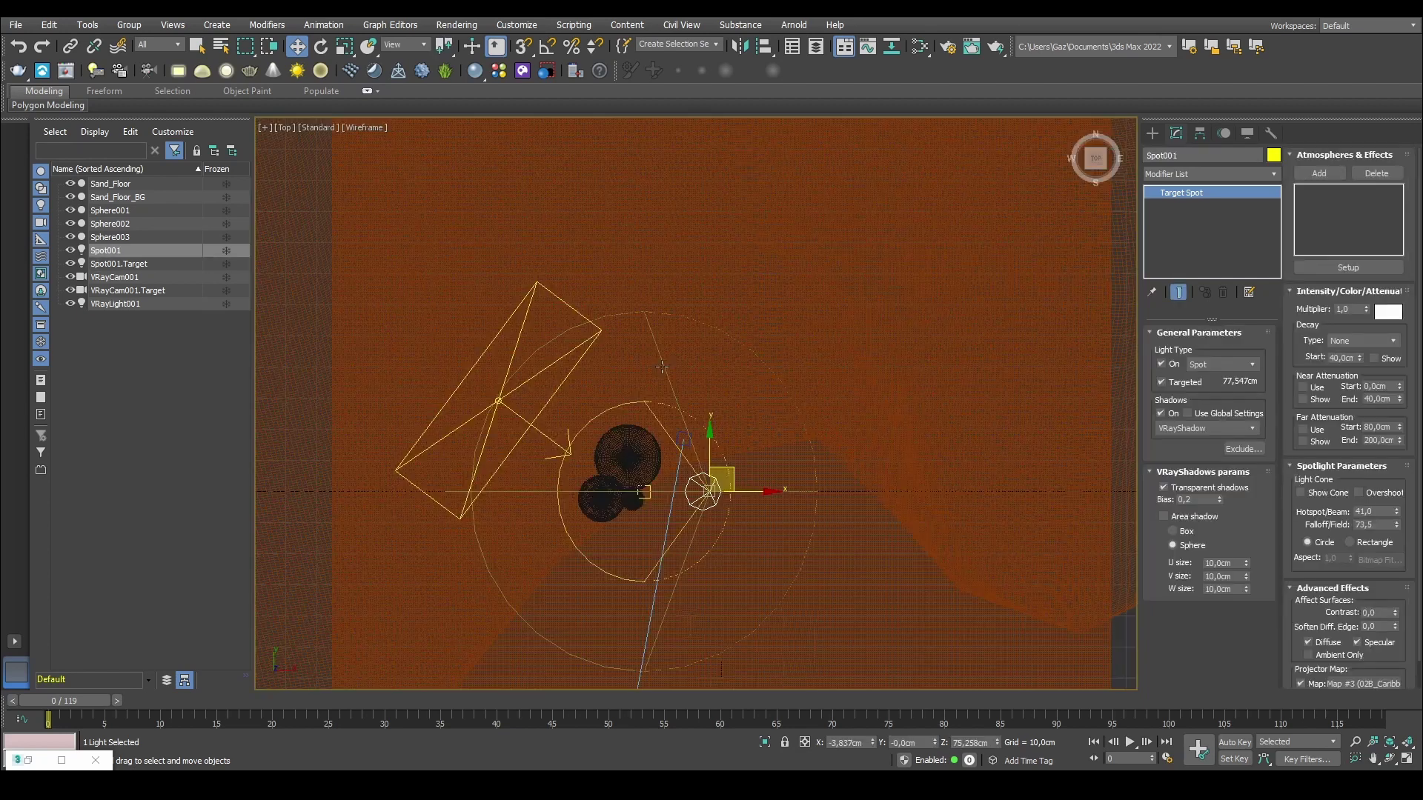
scroll(667, 518, "up", 4)
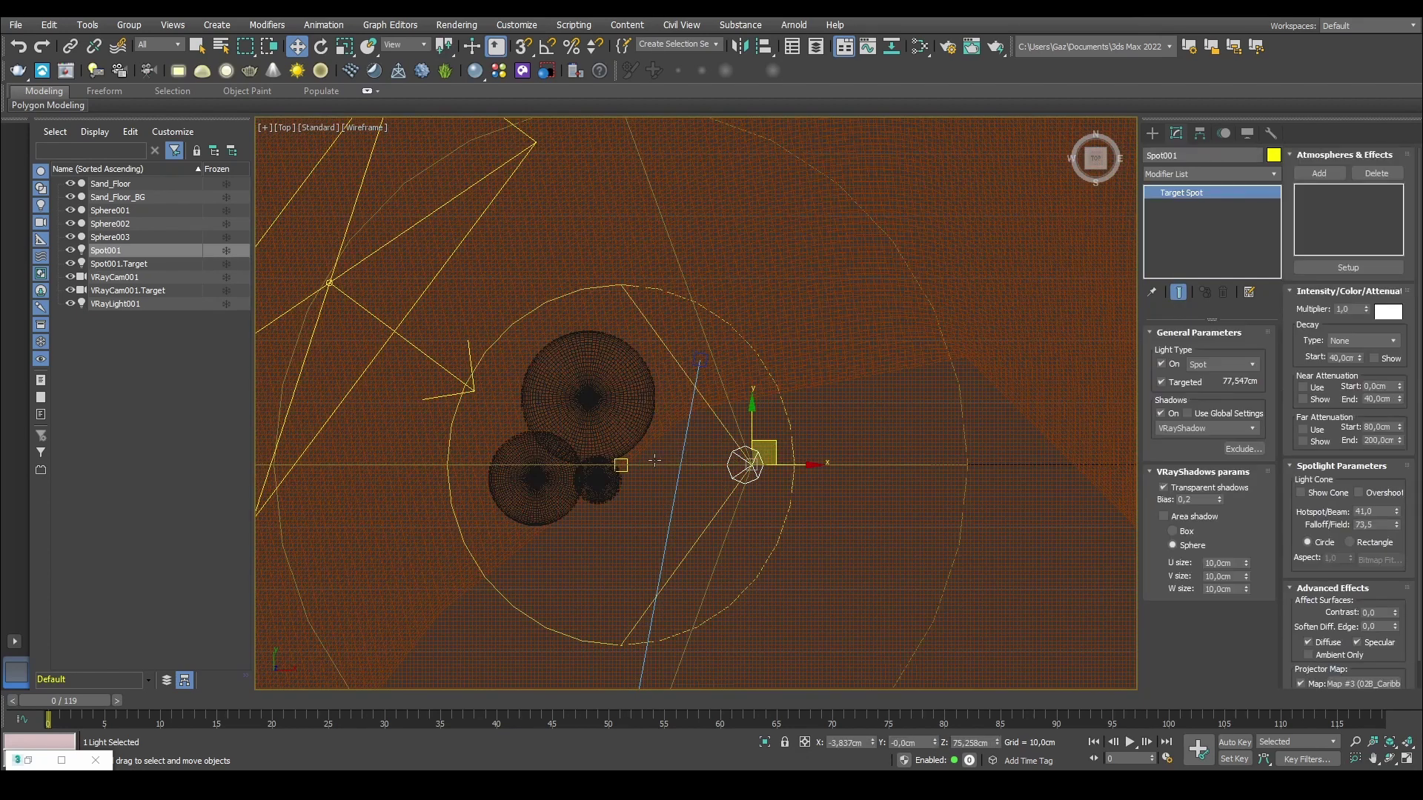
left_click(624, 460, "ctrl")
left_click_drag(682, 445, 760, 317)
key("e")
right_click(761, 317)
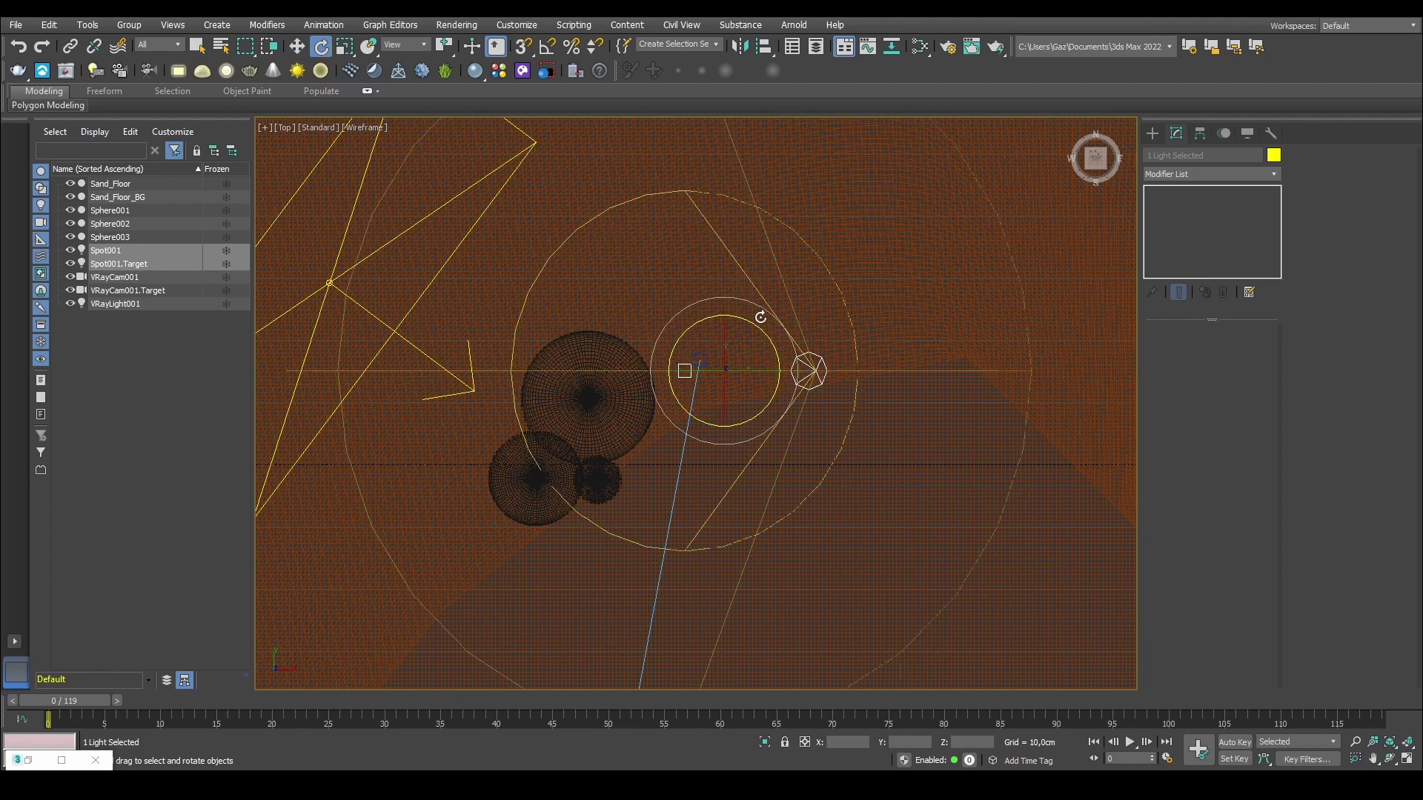
Step: Move only the spotlight's source farther along positive Y in the top view, leaving its target in place
left_click(809, 369)
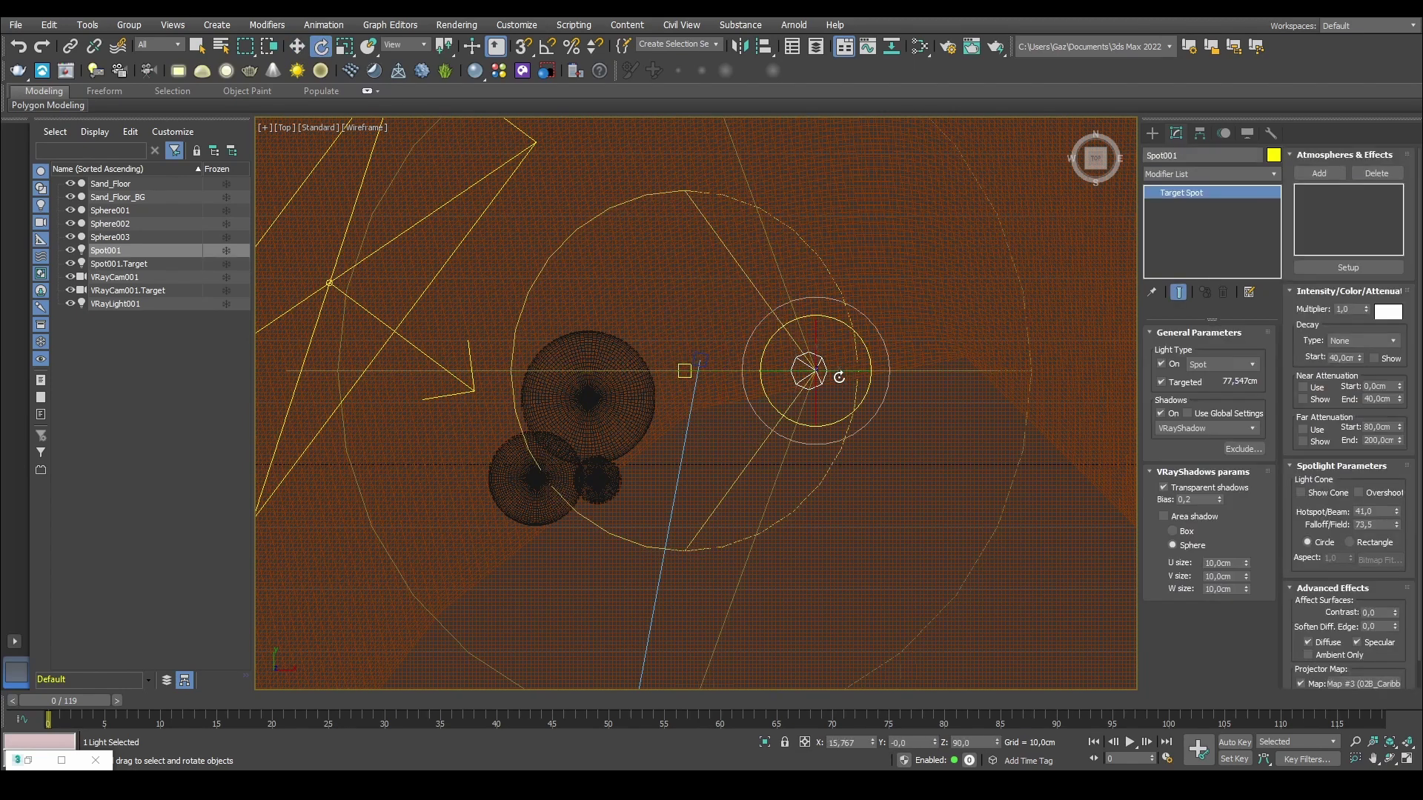
key("w")
left_click_drag(837, 339, 808, 248)
Step: Bring back the interactively rendered viewport, maximized and looking through VRayCam001
key("c")
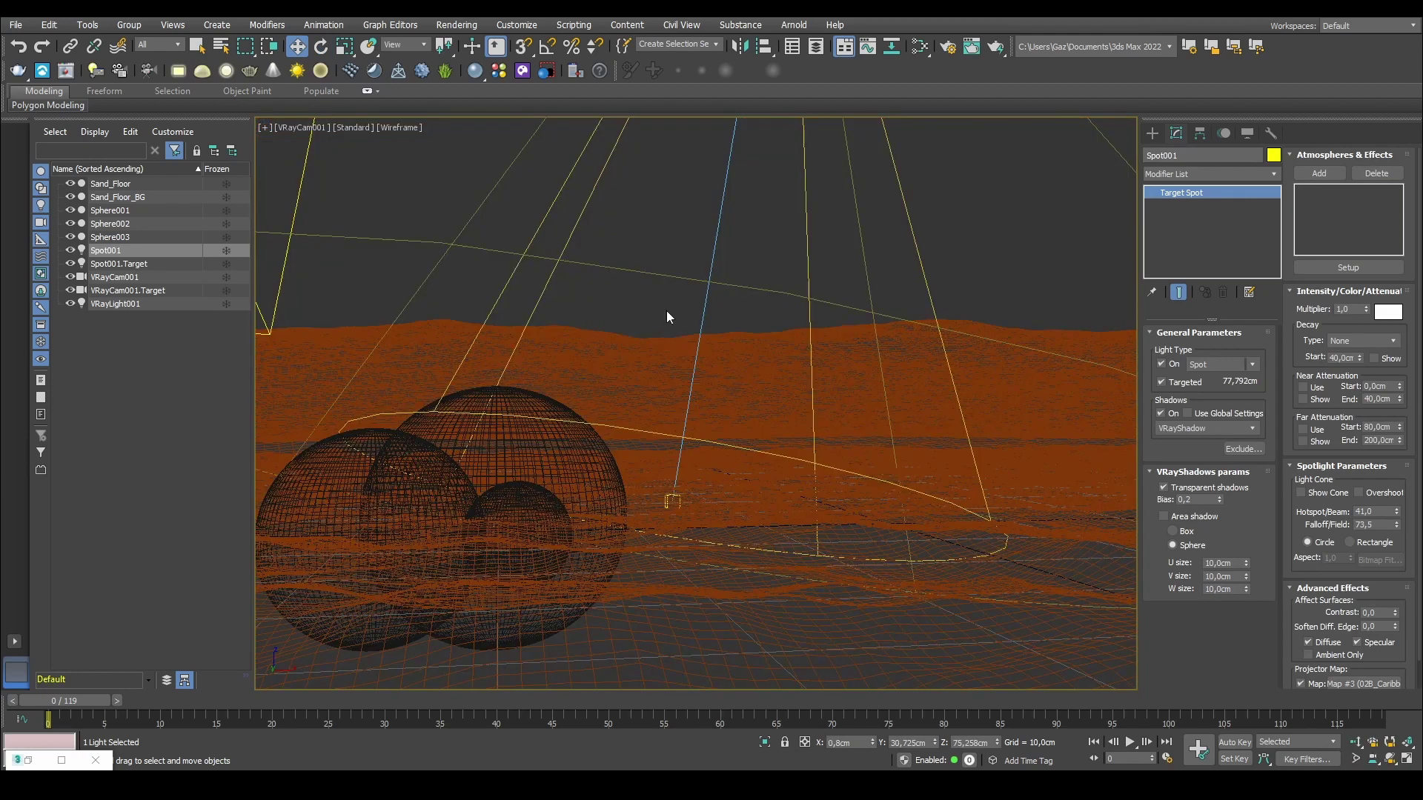
key("alt+w")
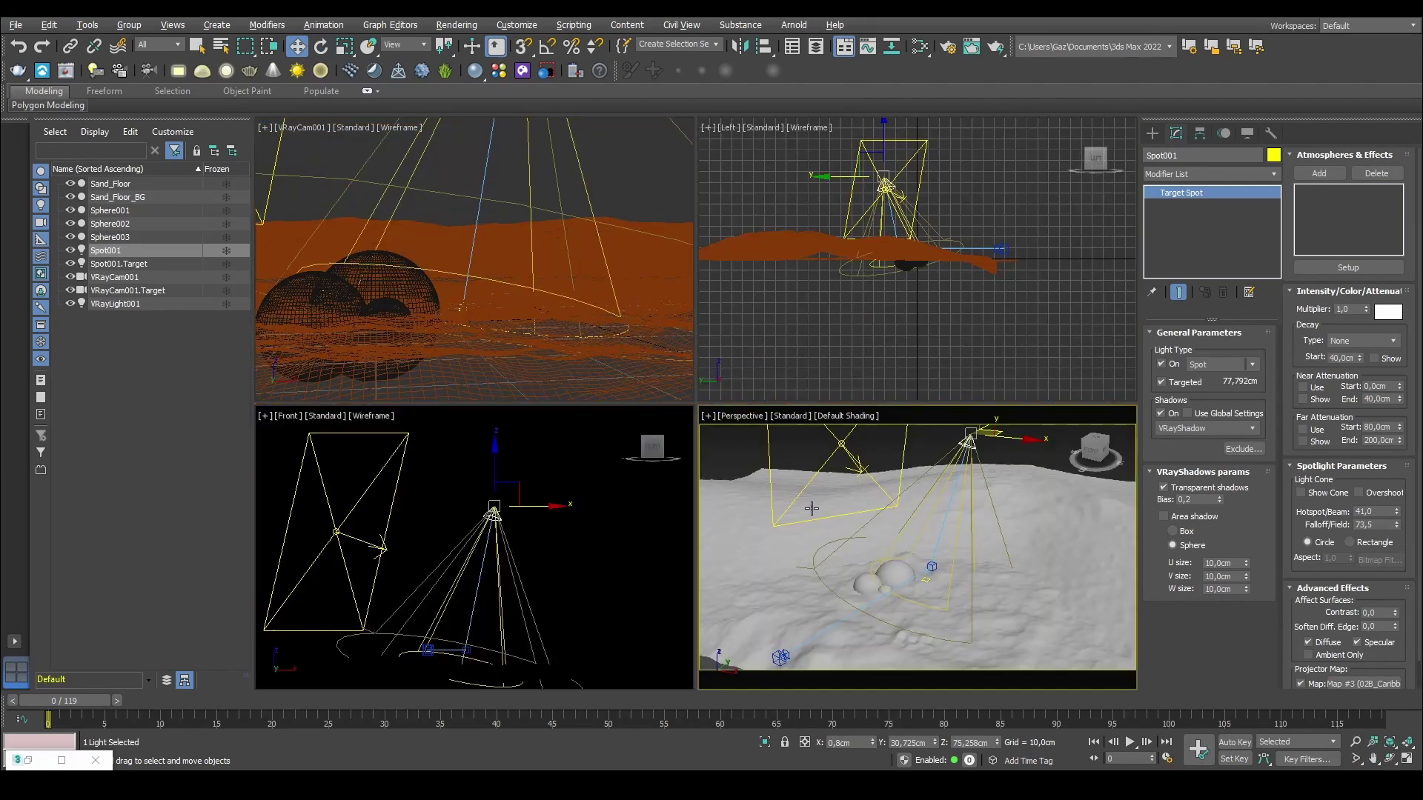
key("alt+w")
key("c")
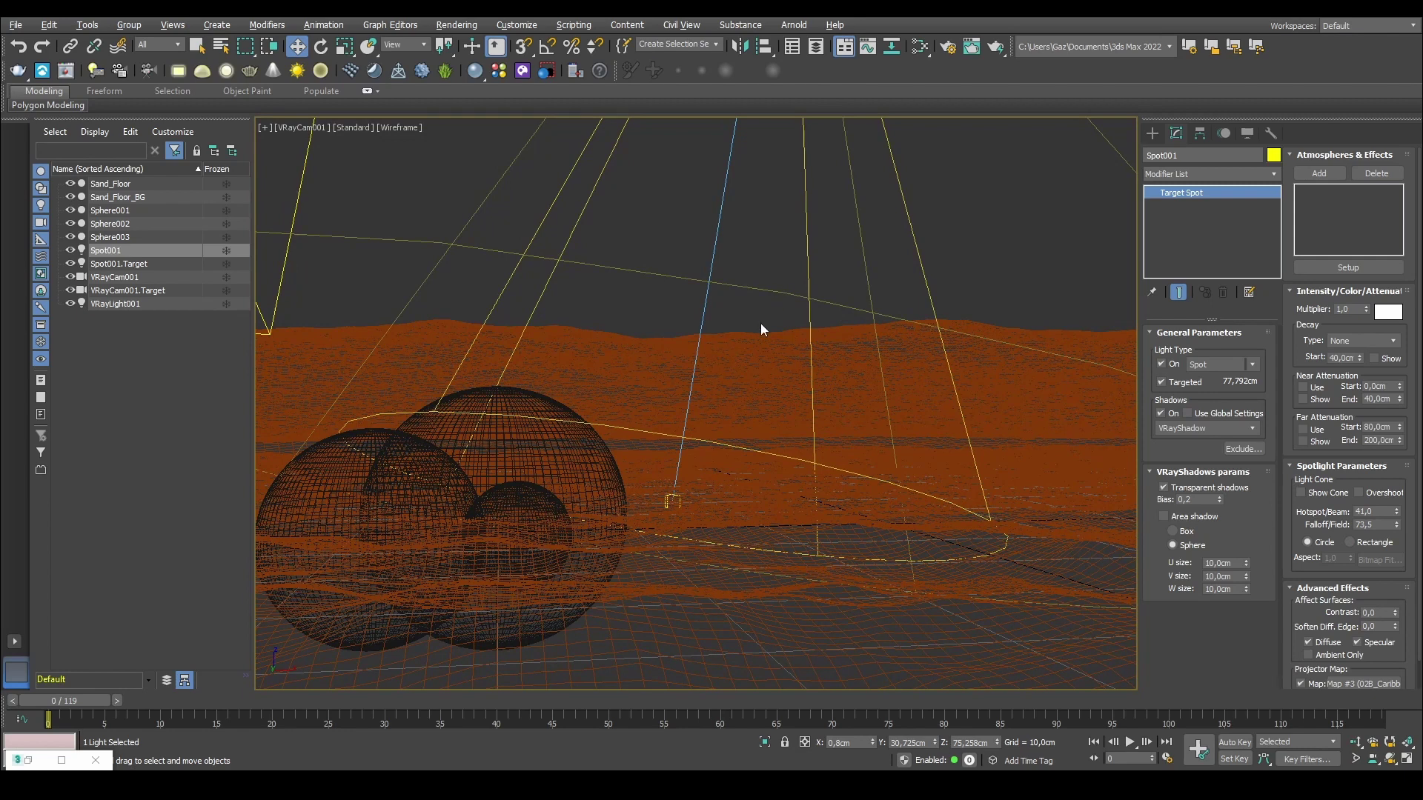
key("alt+w")
right_click(632, 510)
key("alt+w")
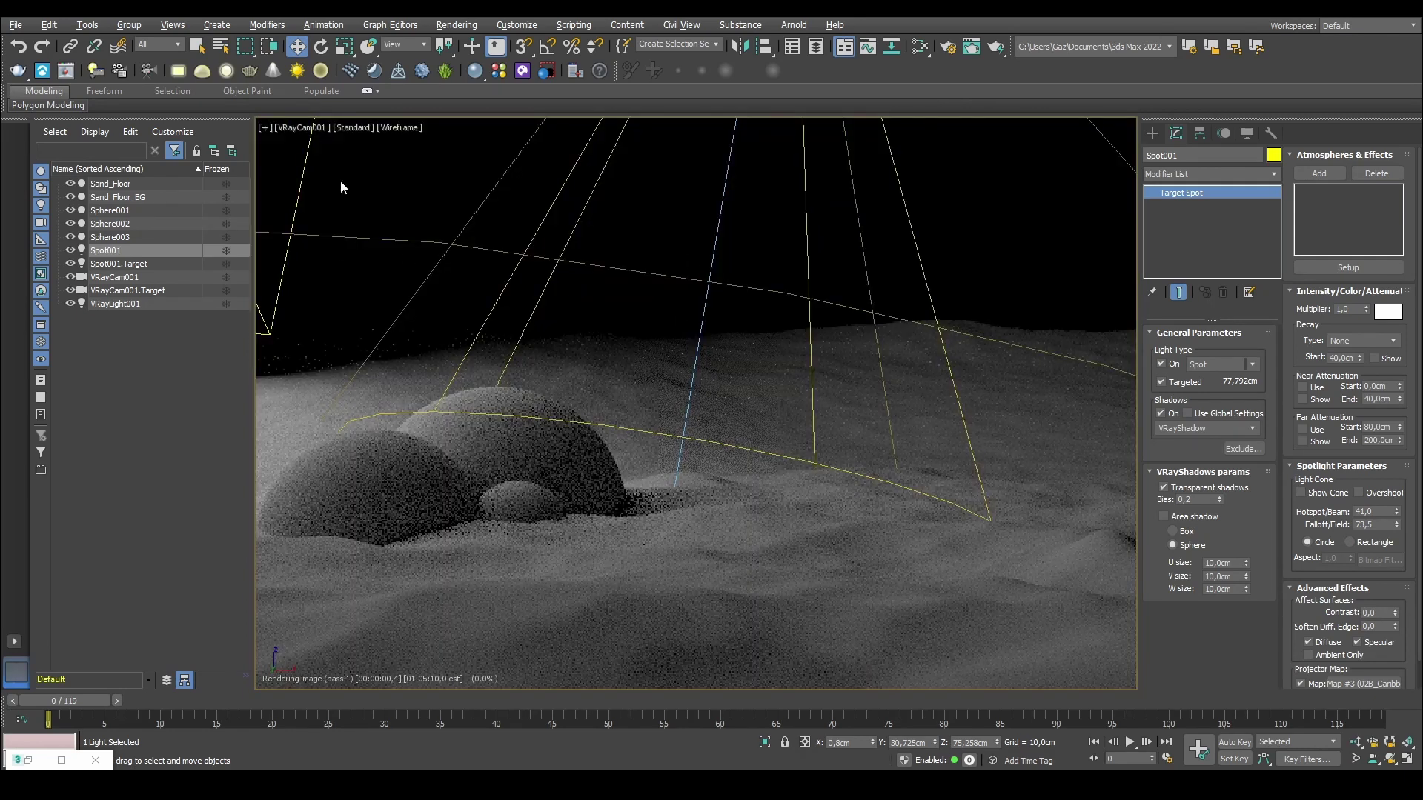
Step: Toggle the spotlight off and back on to compare its effect in the interactive render
left_click(1161, 363)
left_click(1161, 364)
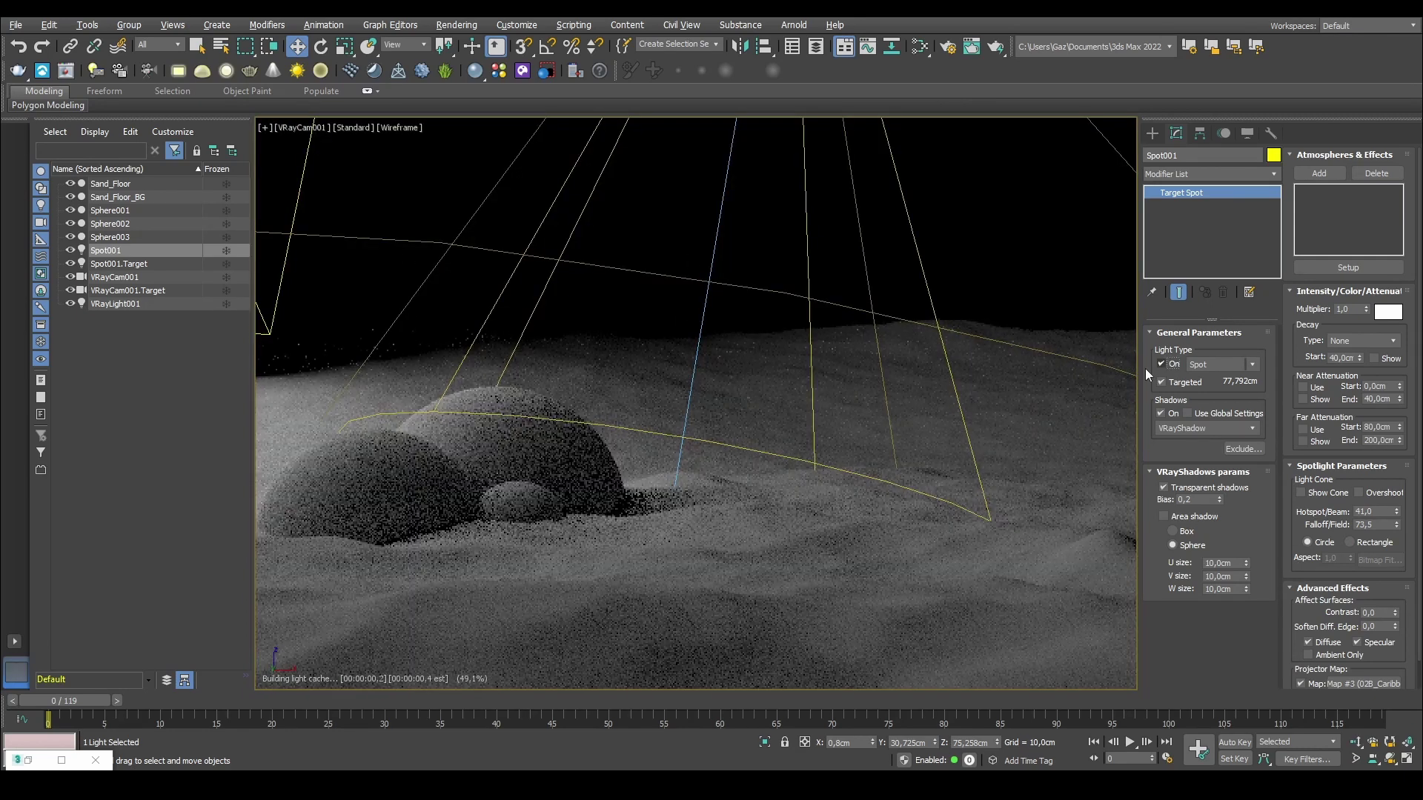
left_click(70, 251)
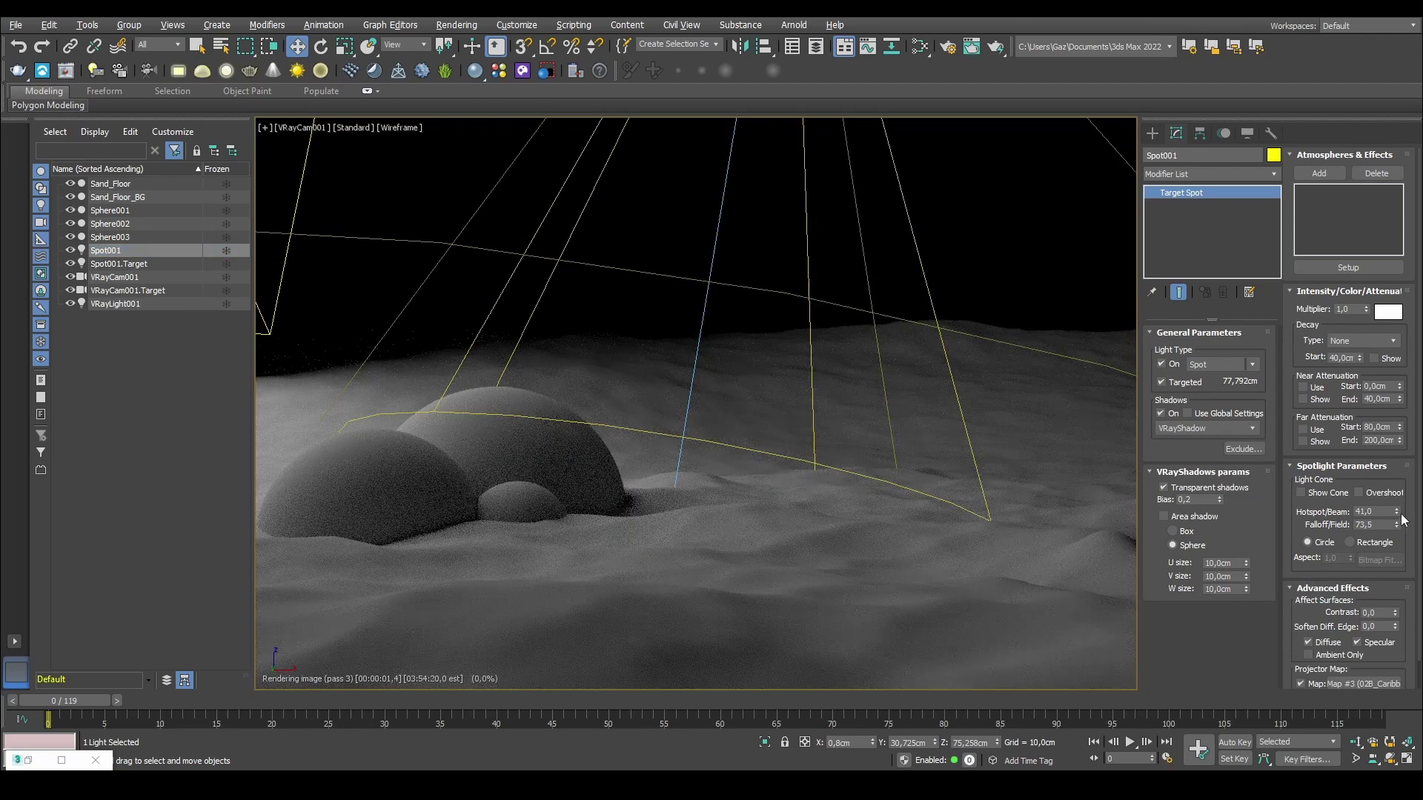
Step: Set the spotlight's hotspot to 41.9 and raise its intensity multiplier to about 37.07
left_click_drag(1397, 515, 1397, 508)
left_click_drag(1365, 309, 1094, 253)
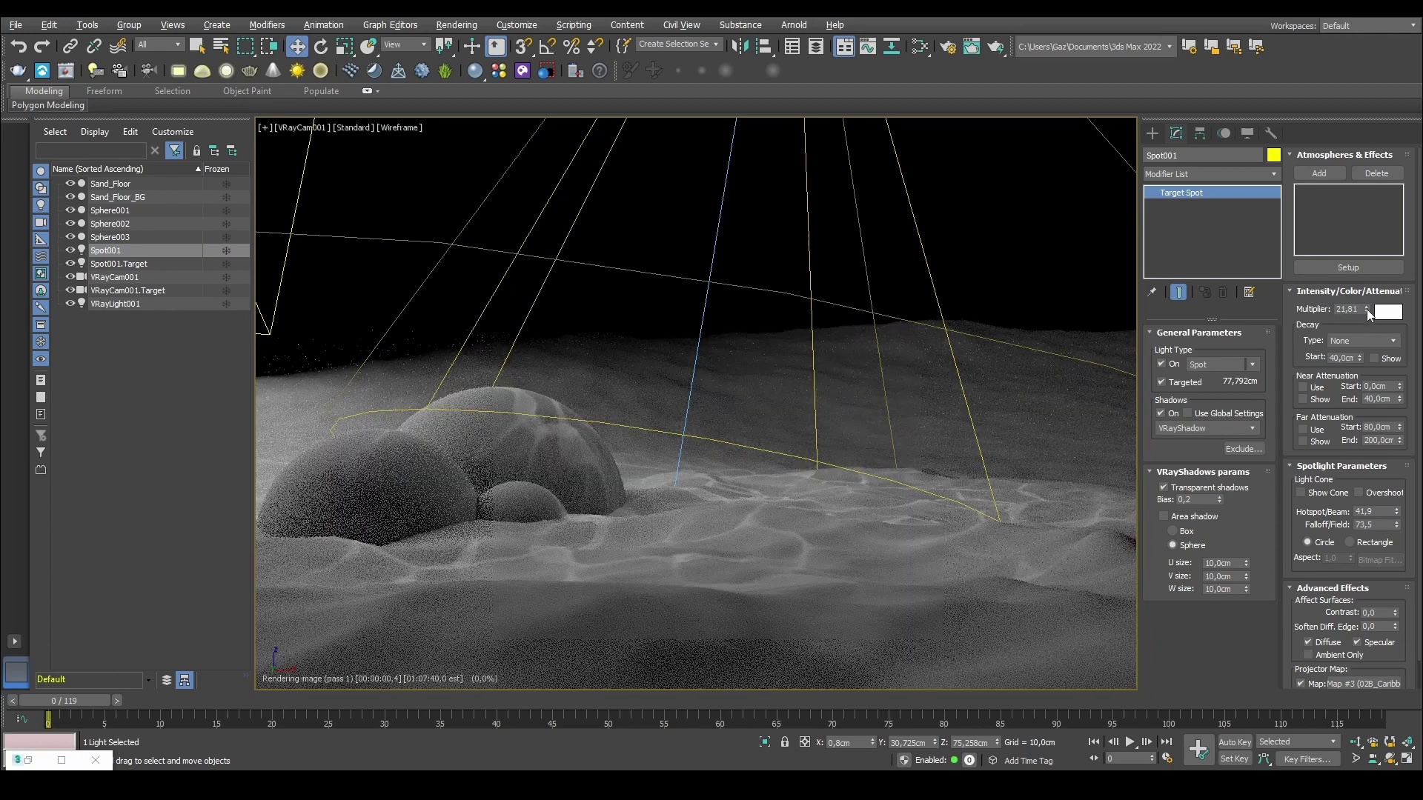
left_click_drag(1366, 309, 1356, 254)
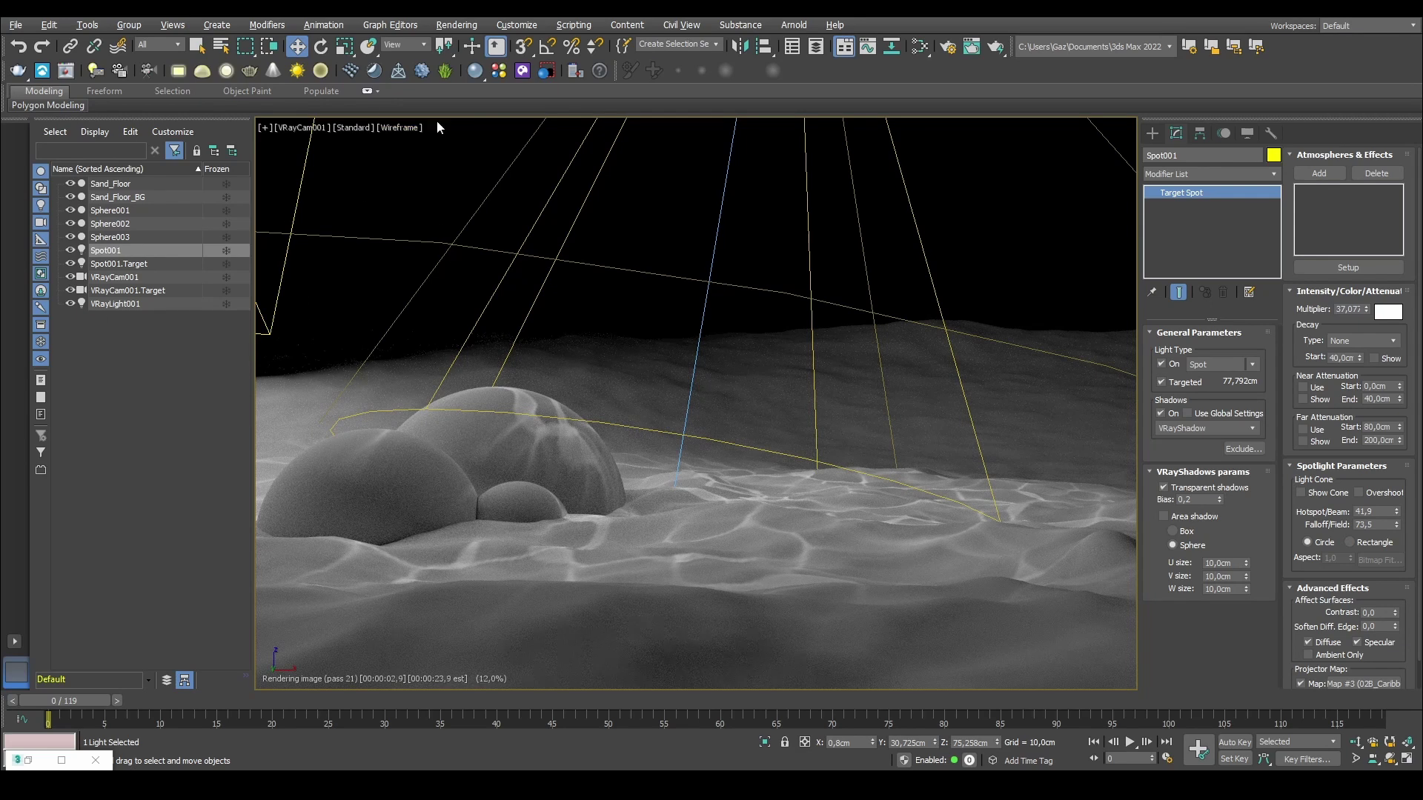
Step: Widen the spotlight's falloff to 110.1 to soften the edge of the projected caustics
left_click(71, 251)
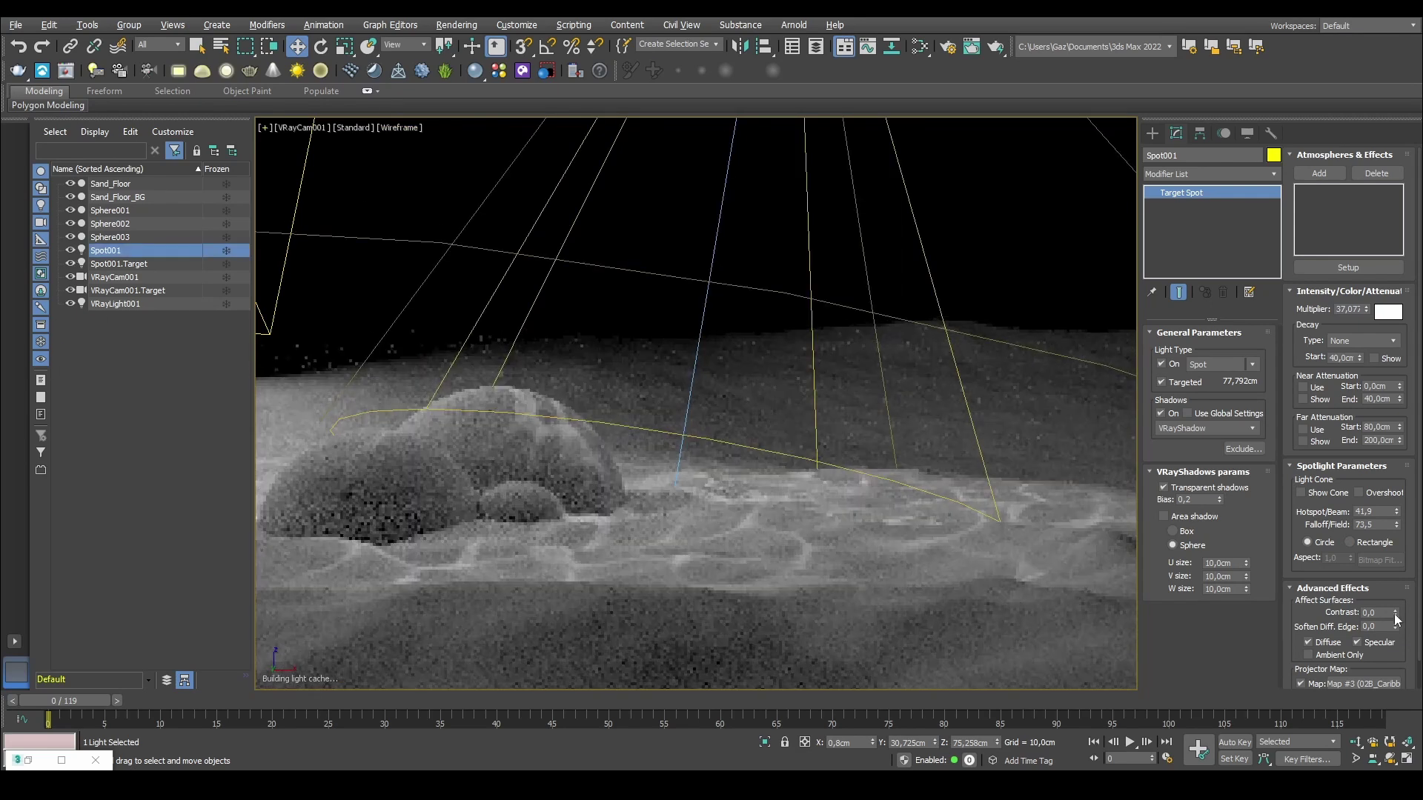
left_click_drag(1397, 523, 1368, 251)
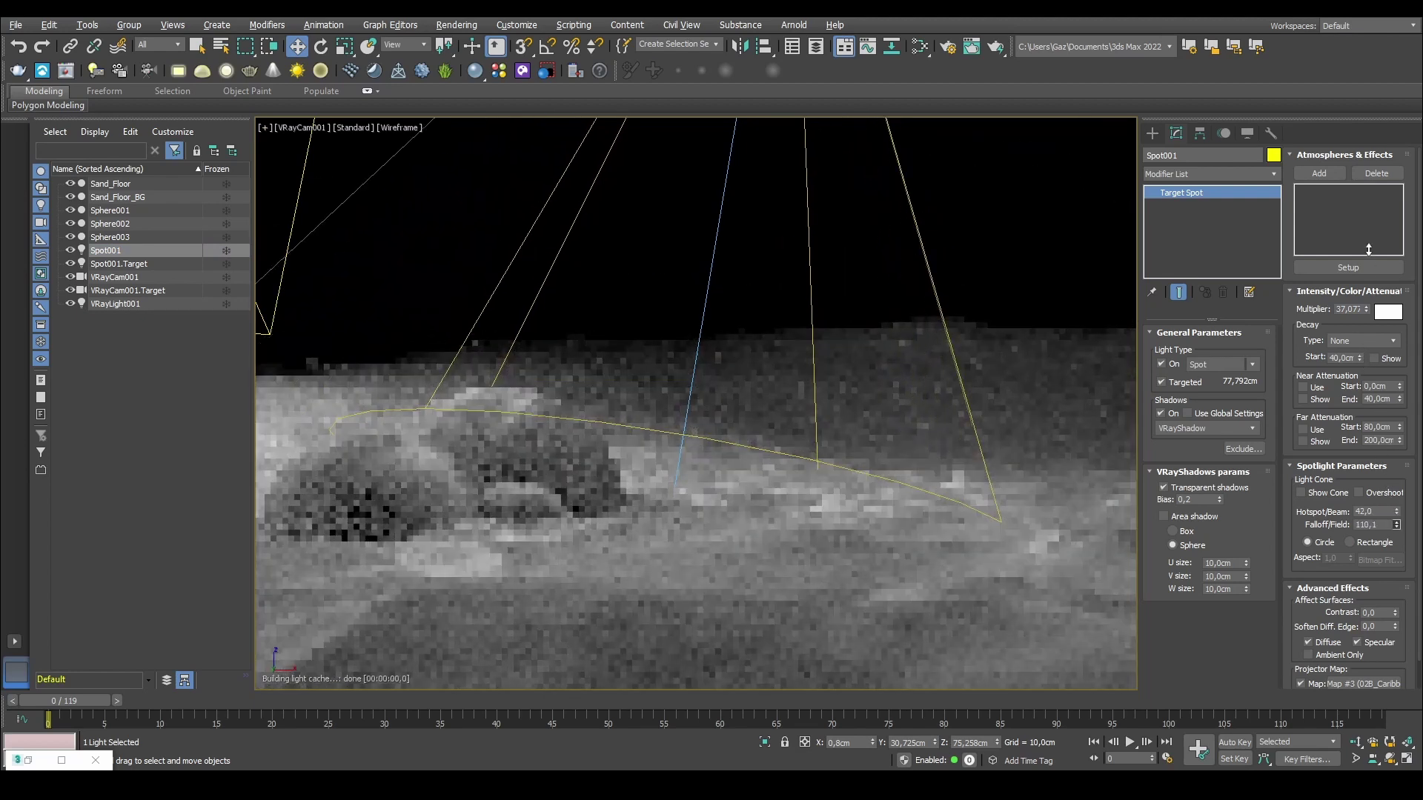
Step: Set the spotlight's hotspot to 40.3 and falloff to 111.1, and raise its intensity multiplier to about 63.03
mouse_move(1397, 509)
left_mouse_down()
mouse_move(1390, 488)
mouse_move(1395, 522)
left_mouse_up()
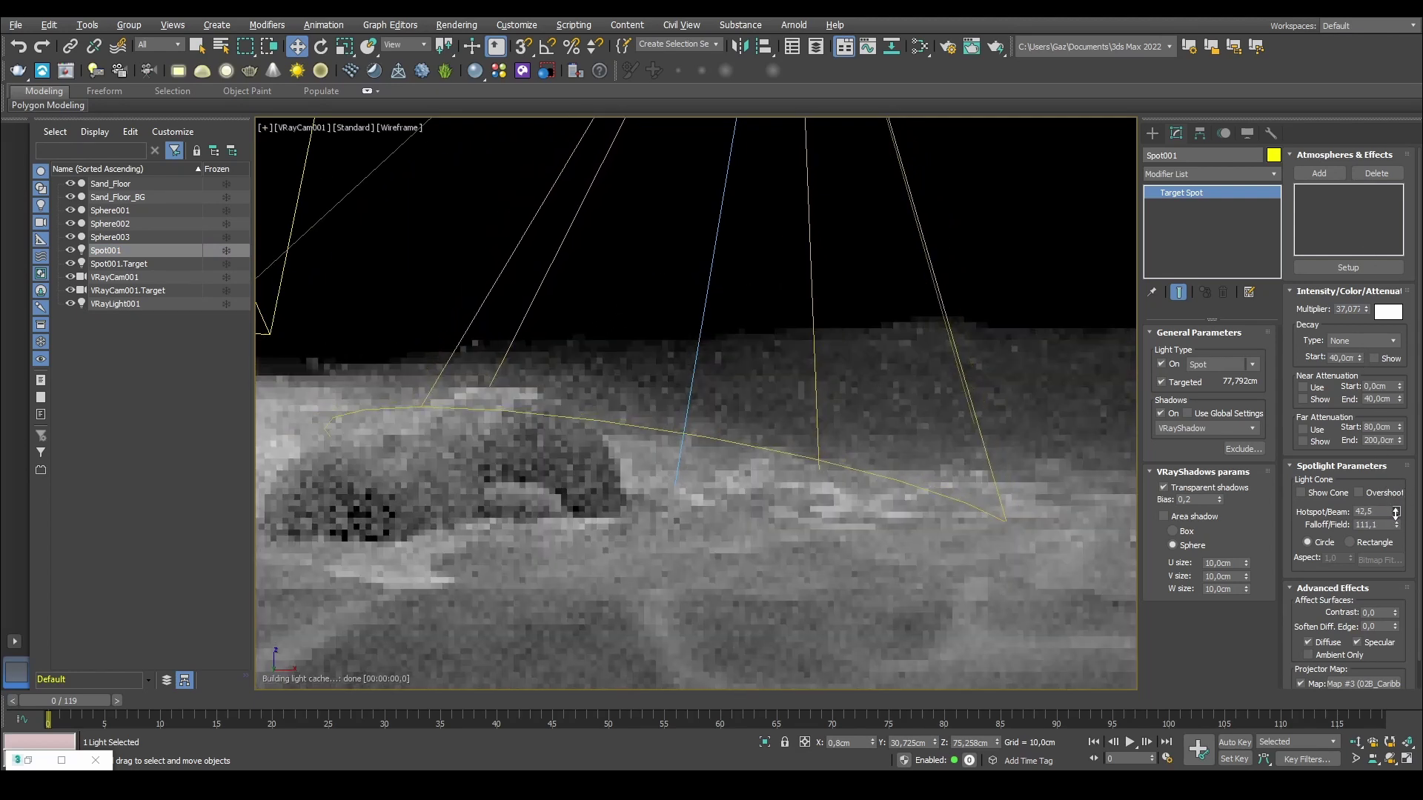
left_click_drag(1365, 309, 1349, 216)
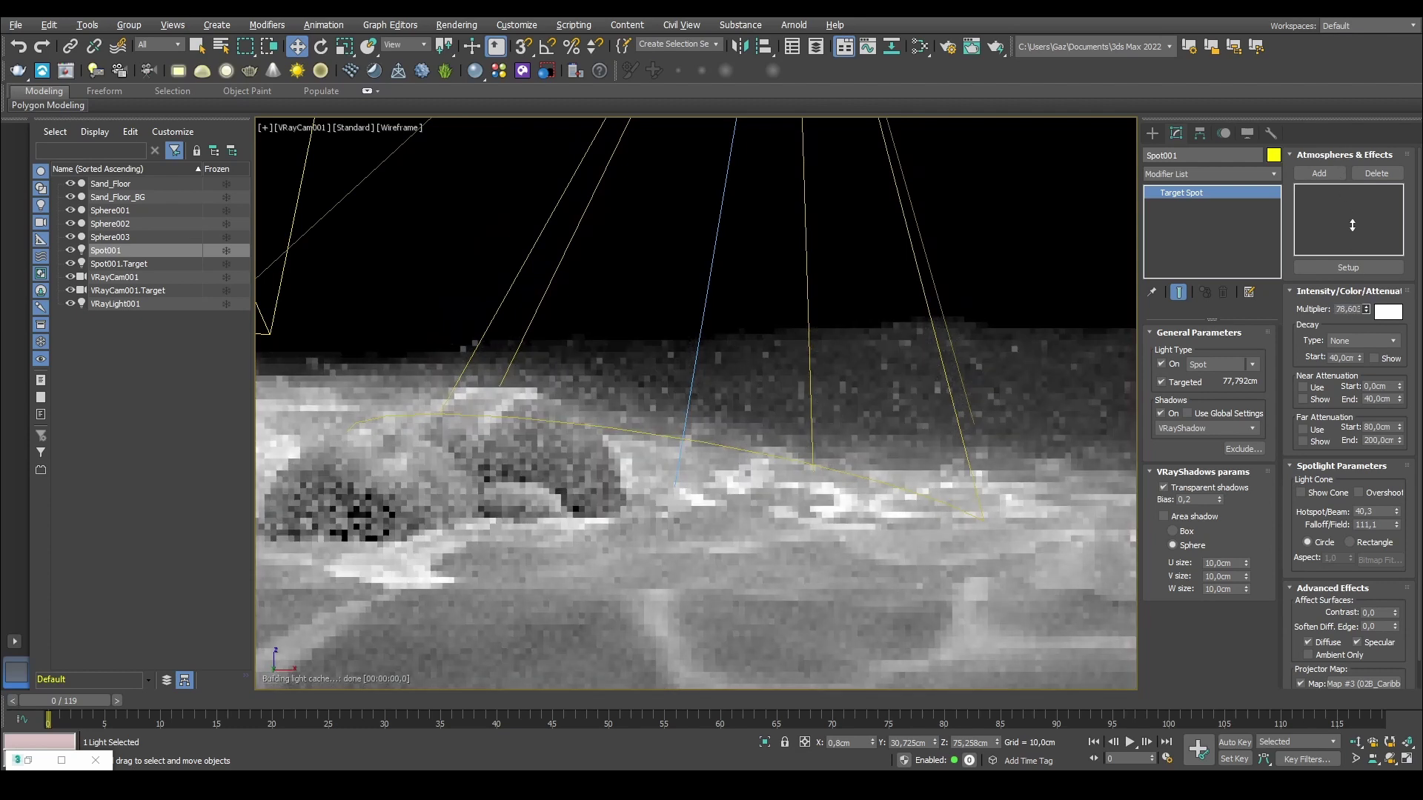
left_click(634, 233)
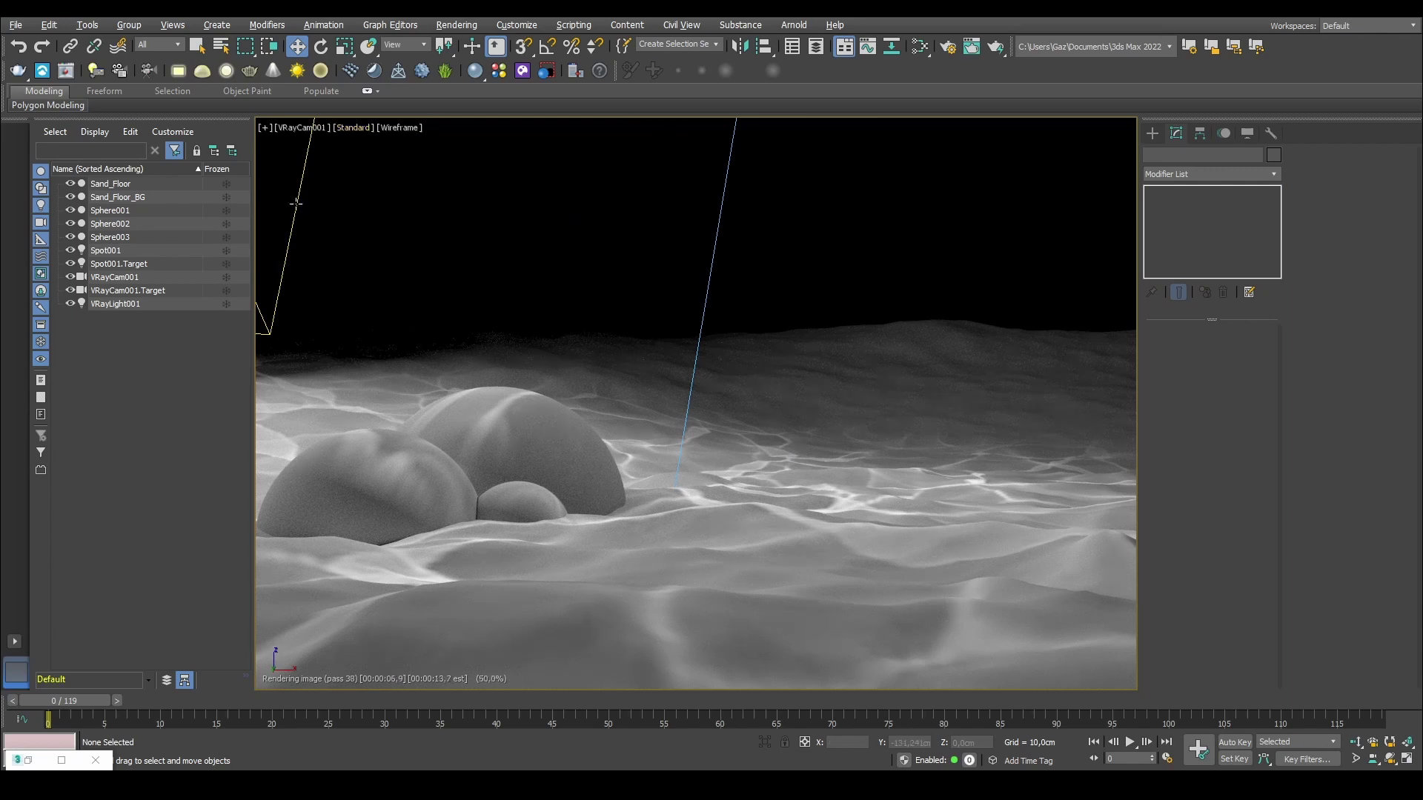
Step: Switch the VRayCam001 viewport to default shading and restart its interactive rendering
left_click(341, 131)
left_click(415, 153)
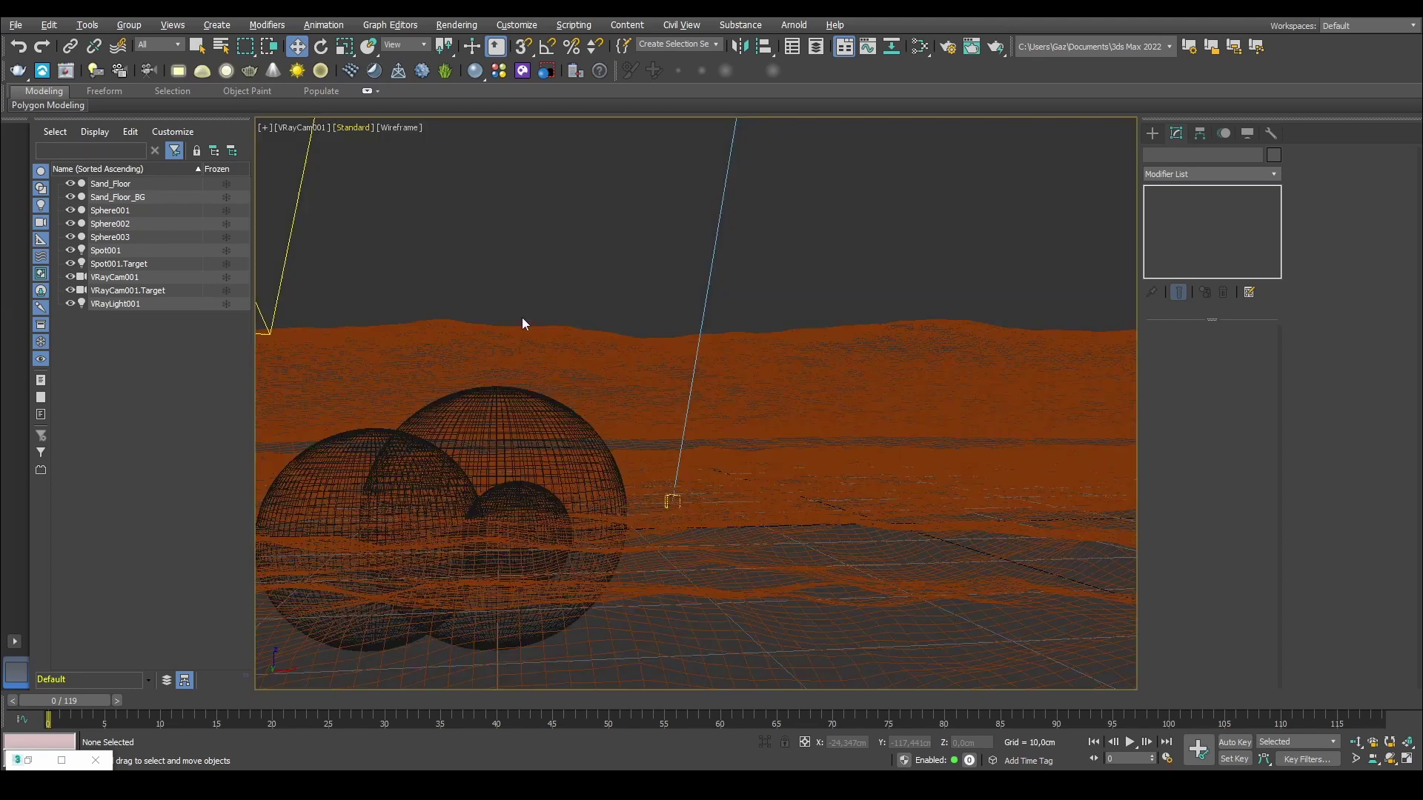
key("F3")
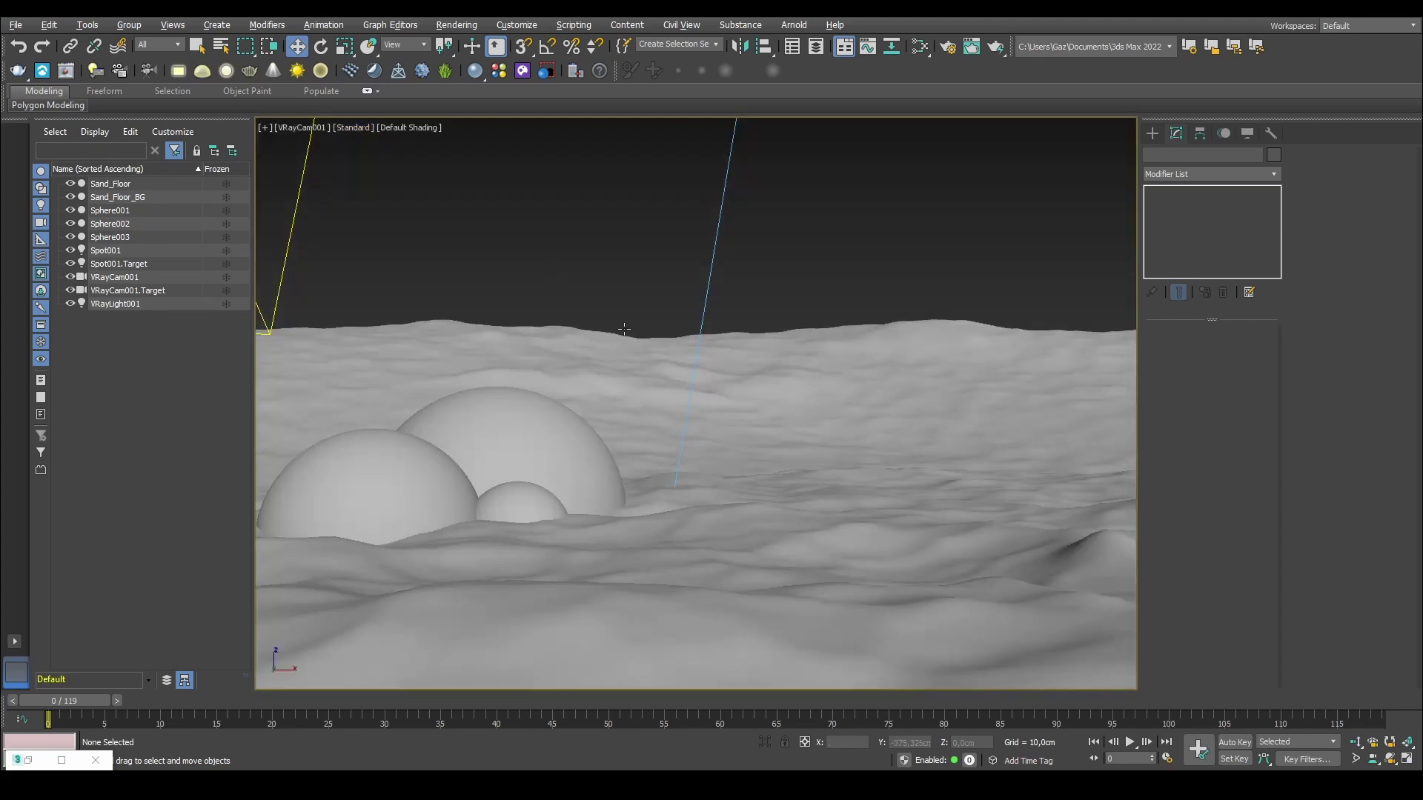
left_click(351, 127)
left_click(404, 178)
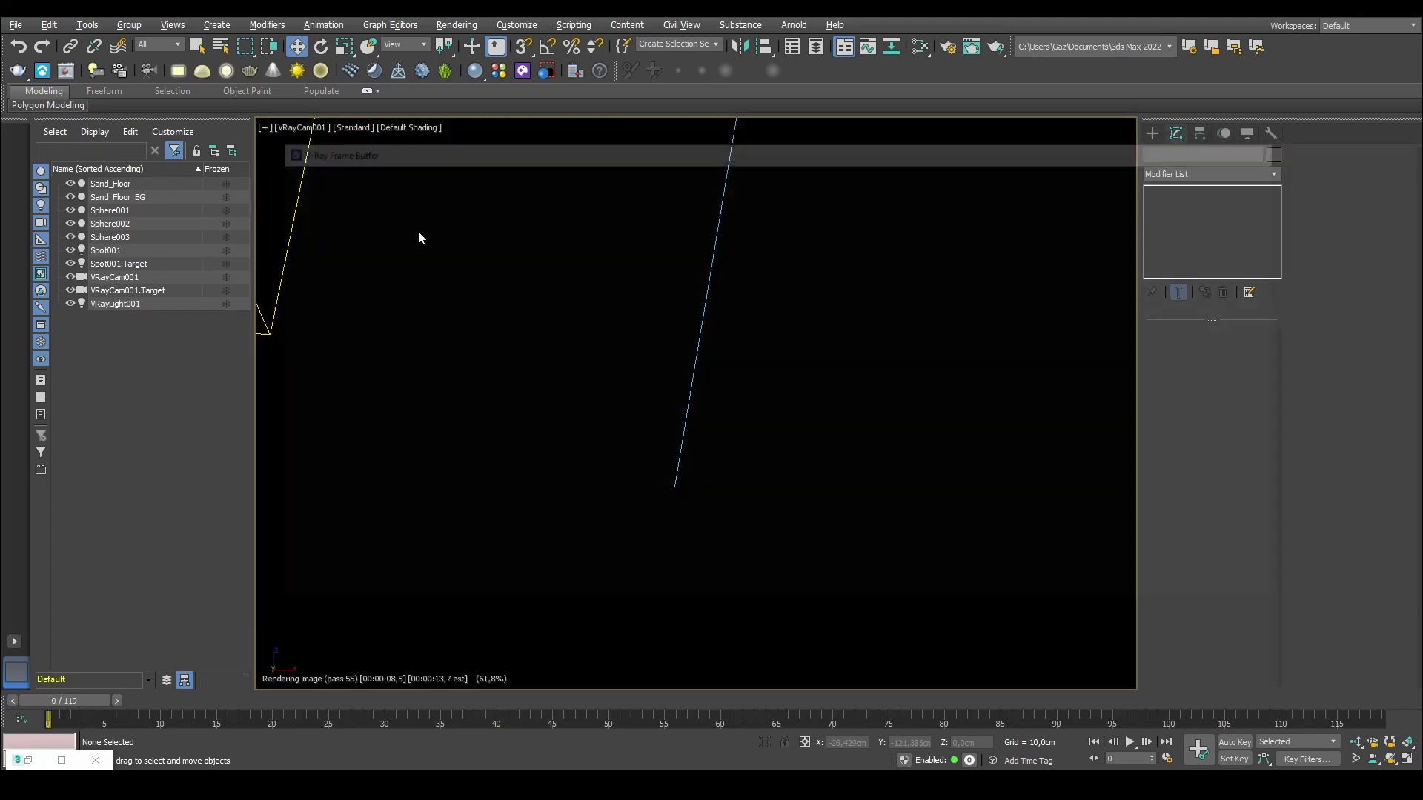
Step: Turn off the VRayLight001 plane light so that only the spotlight lights the scene
left_click(298, 186)
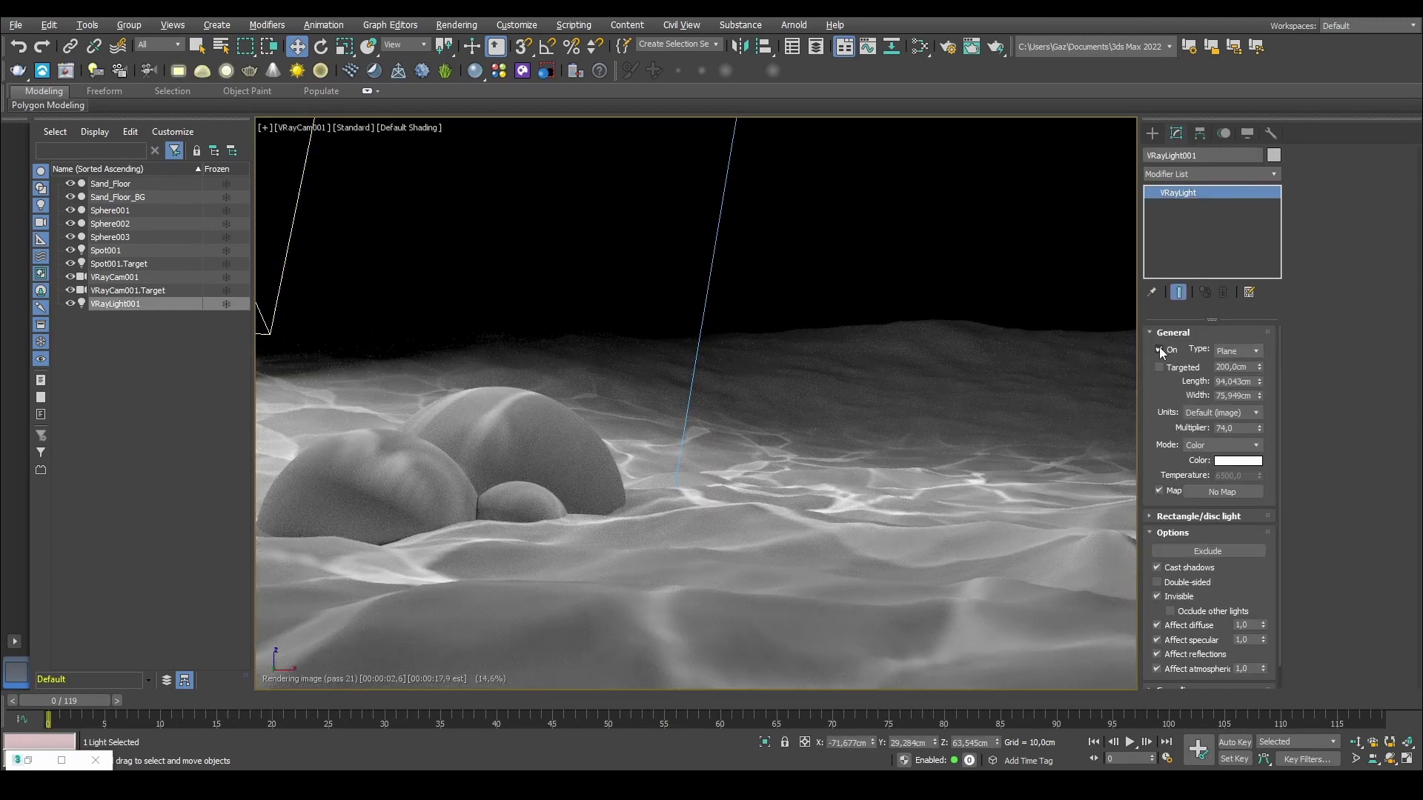
left_click(1159, 349)
left_click(368, 202)
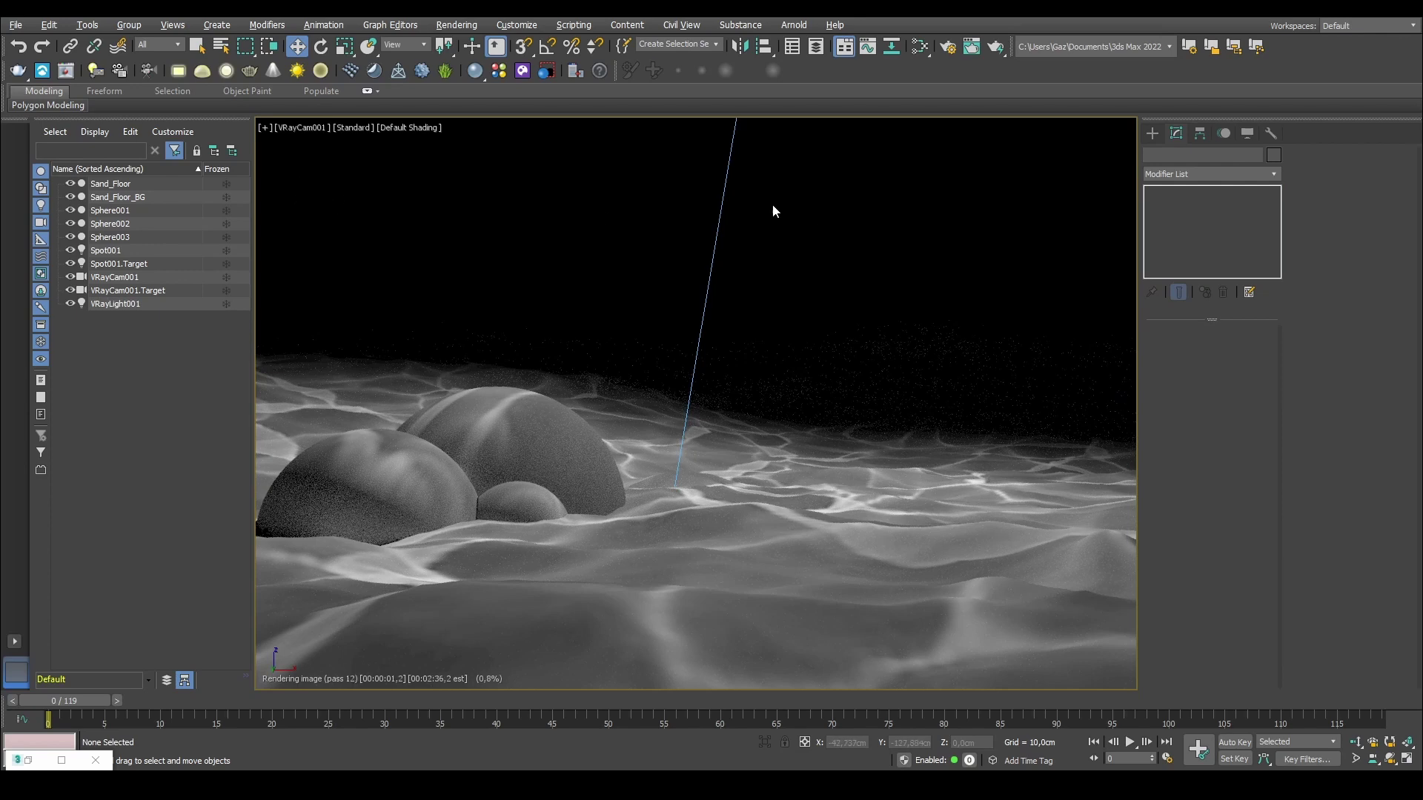
Step: Go to frame 19 and set the hotspot of Spot001 to 40.1
left_click(106, 251)
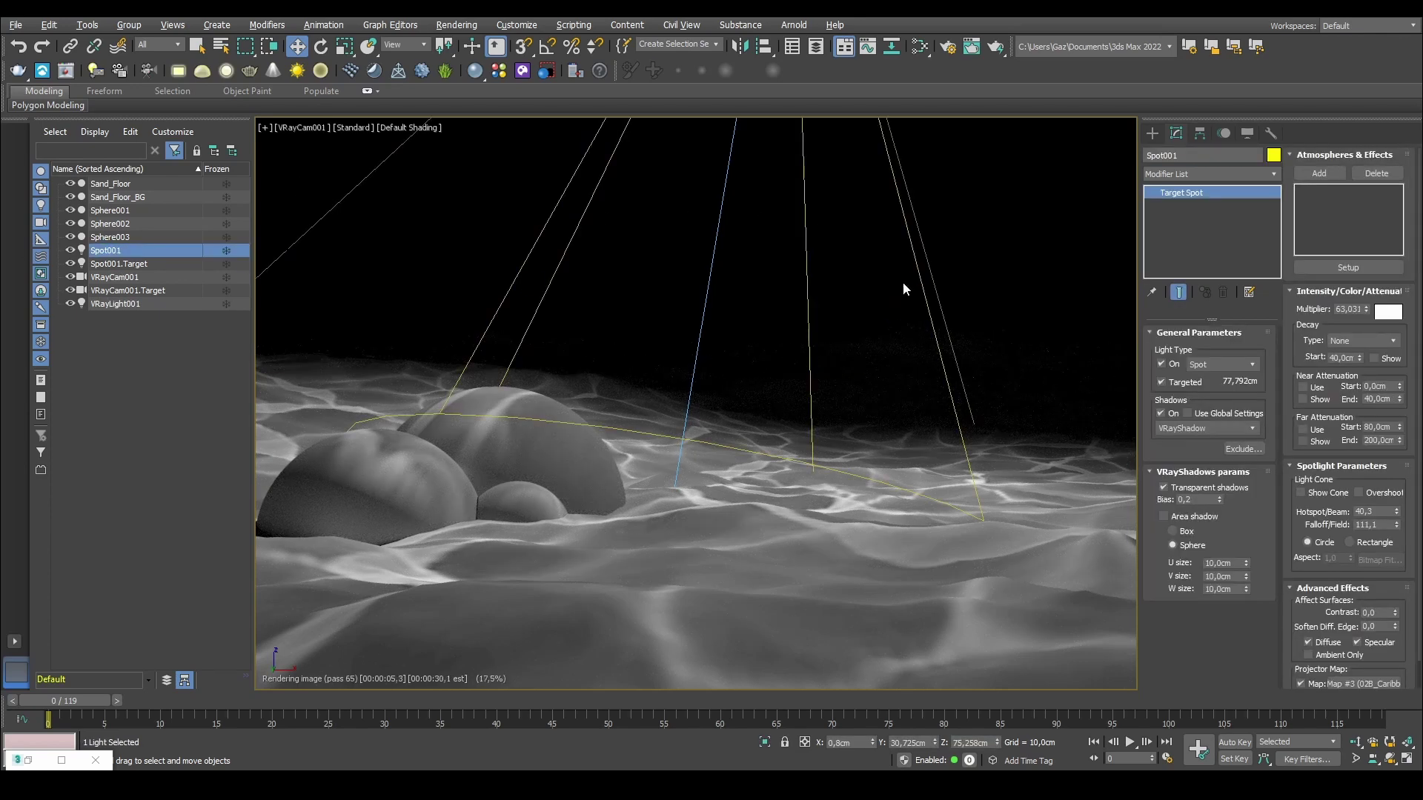
middle_click(694, 258)
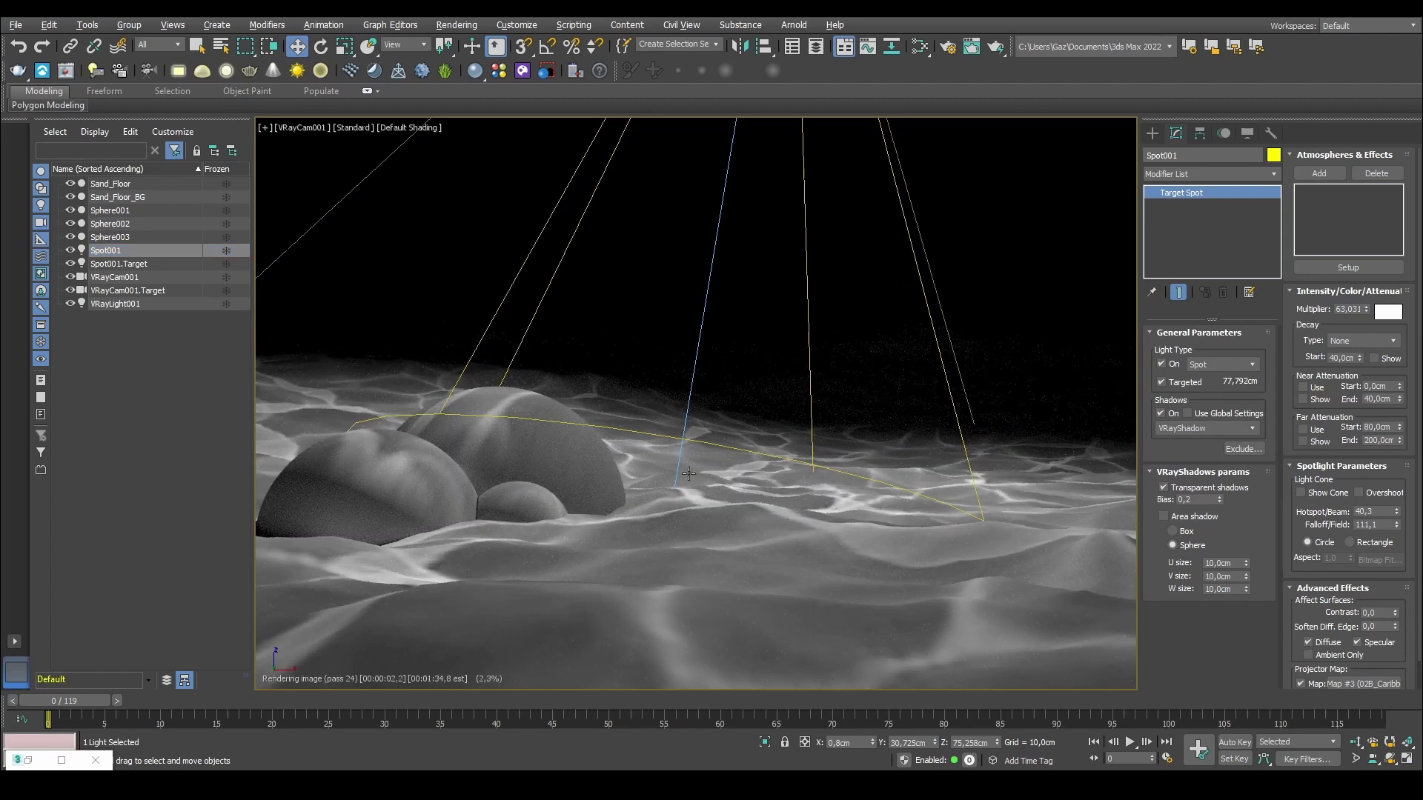
left_click(259, 730)
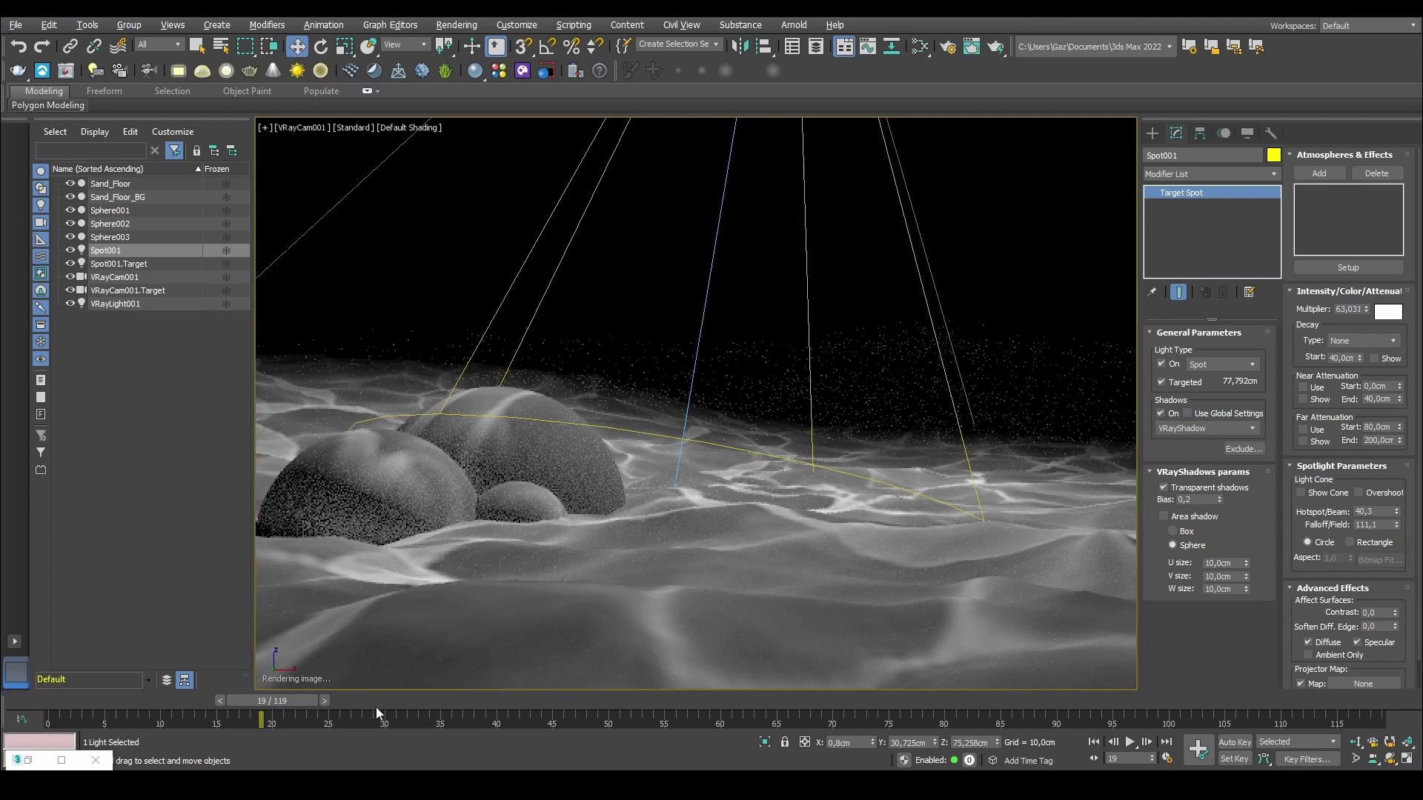
left_click(1397, 514)
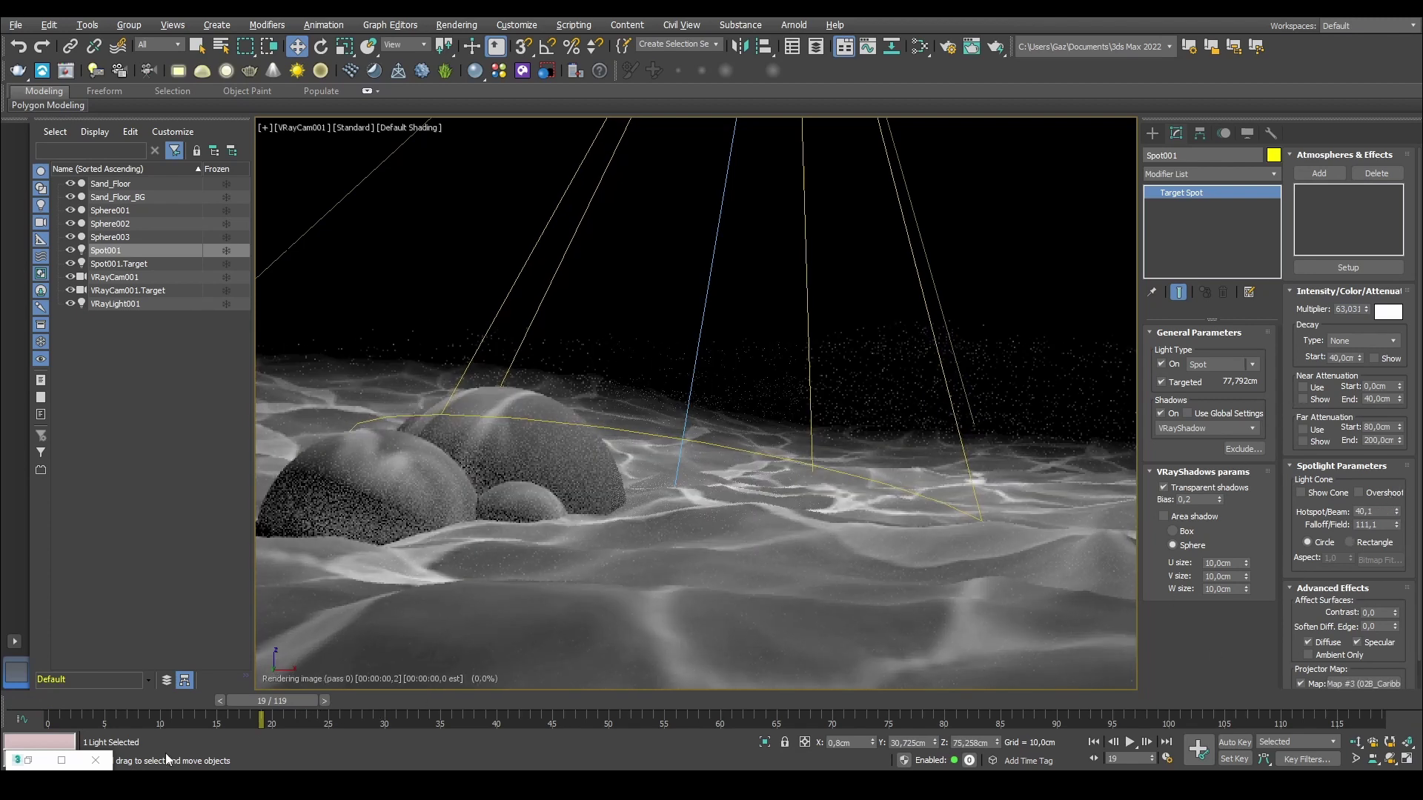
Step: Scrub through the timeline to check the caustics animation in the render, and return to frame 0
left_click_drag(238, 698, 113, 701)
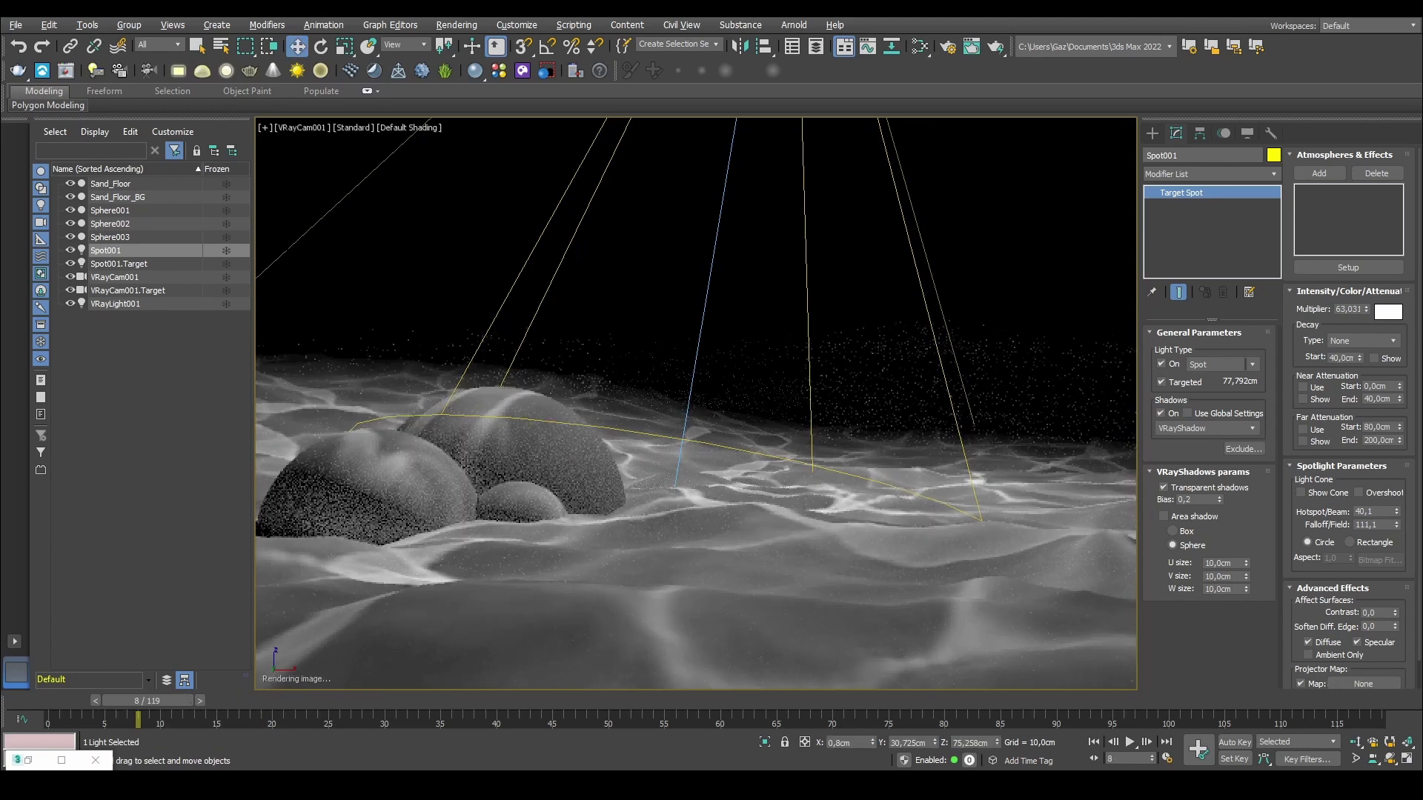
key("w")
left_click(69, 249)
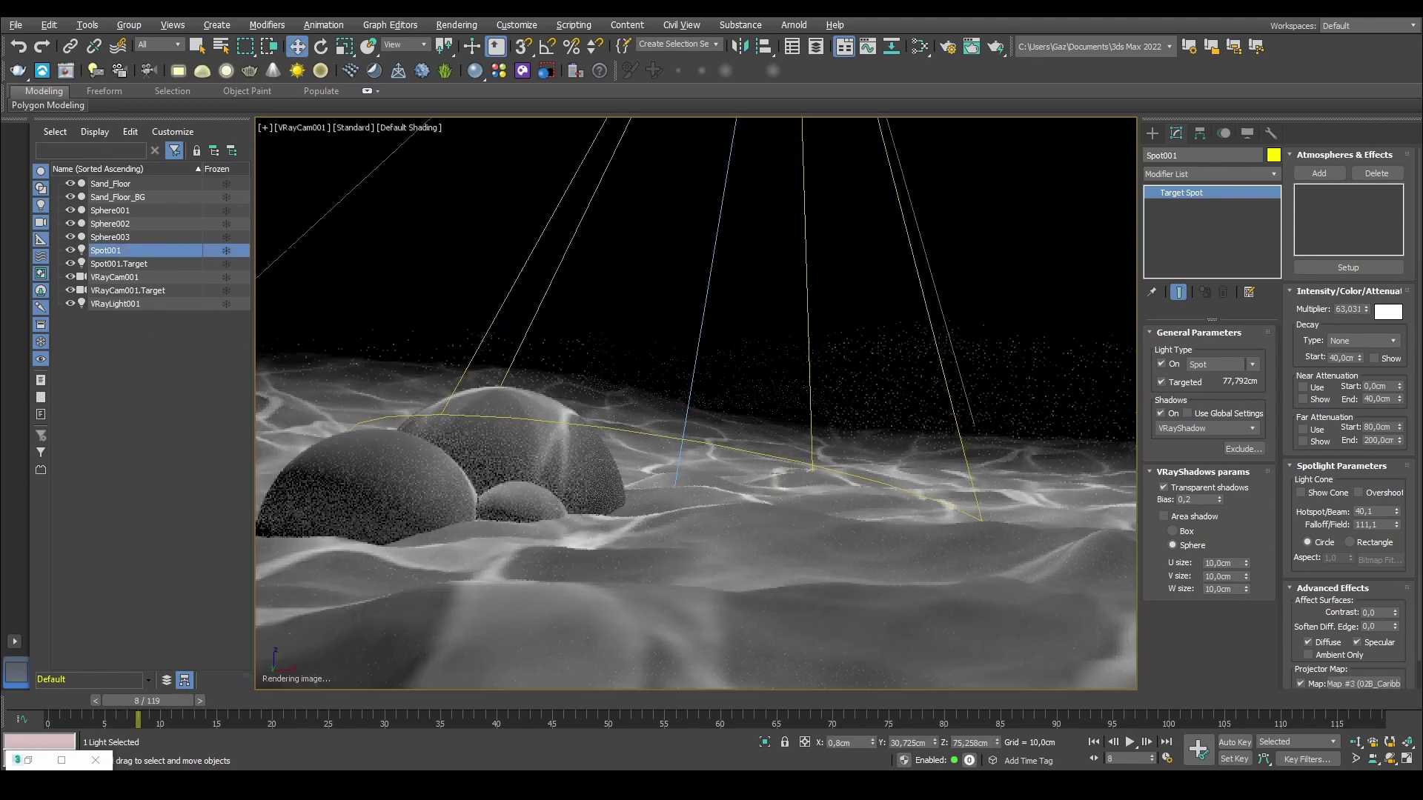
left_click(430, 701)
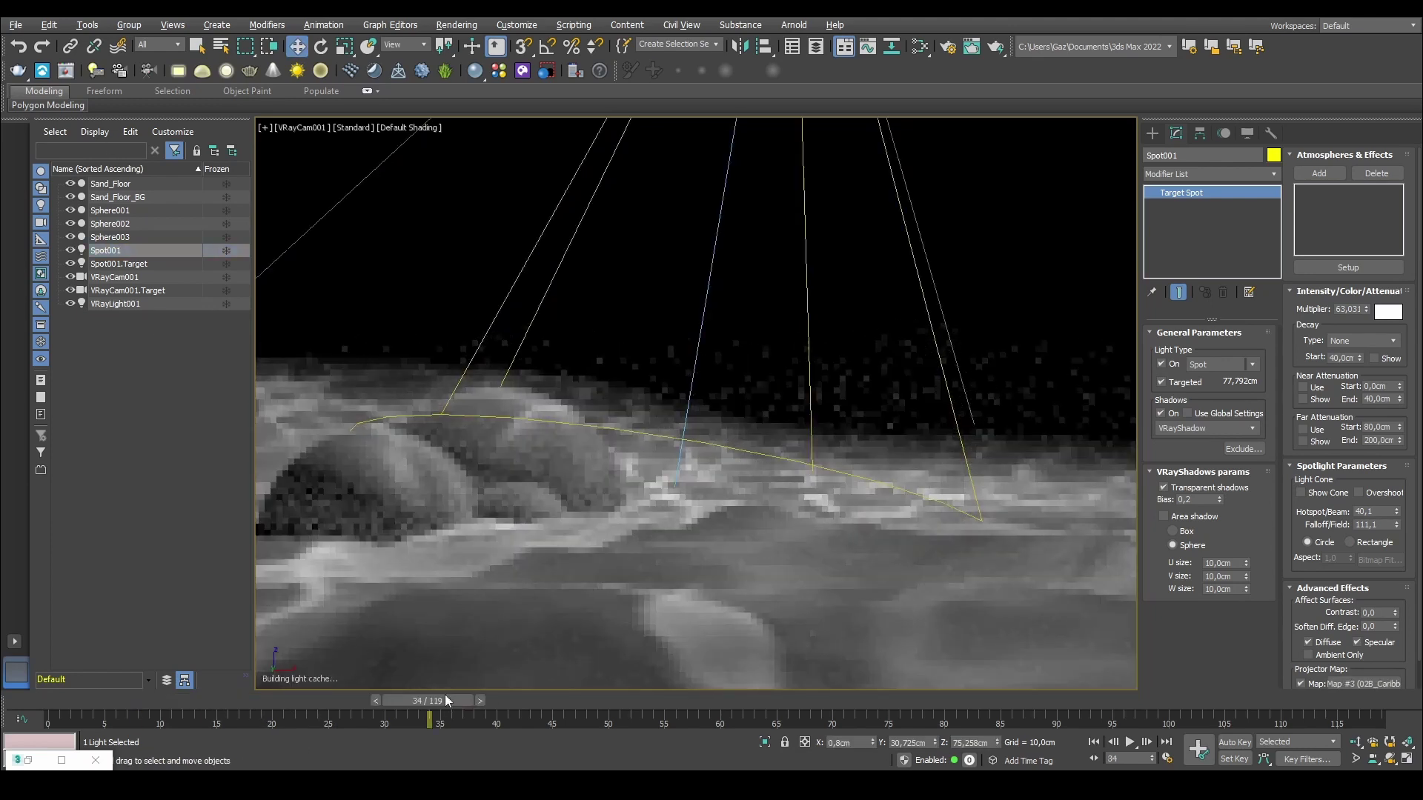
left_click_drag(553, 709, 709, 700)
left_click_drag(856, 698, 59, 763)
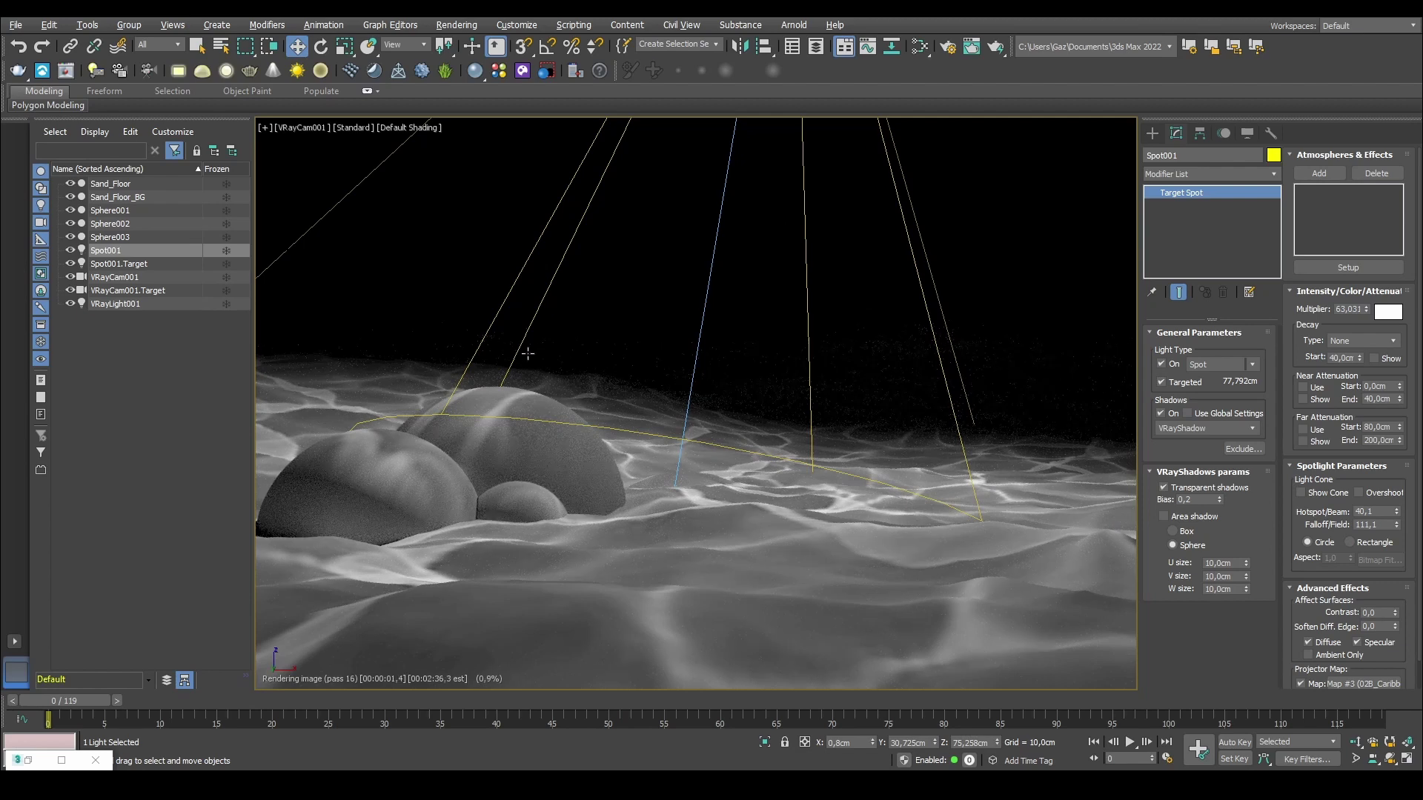
Step: Try a tiling of 5 in both U and V on the Map #3 caustics bitmap
key("m")
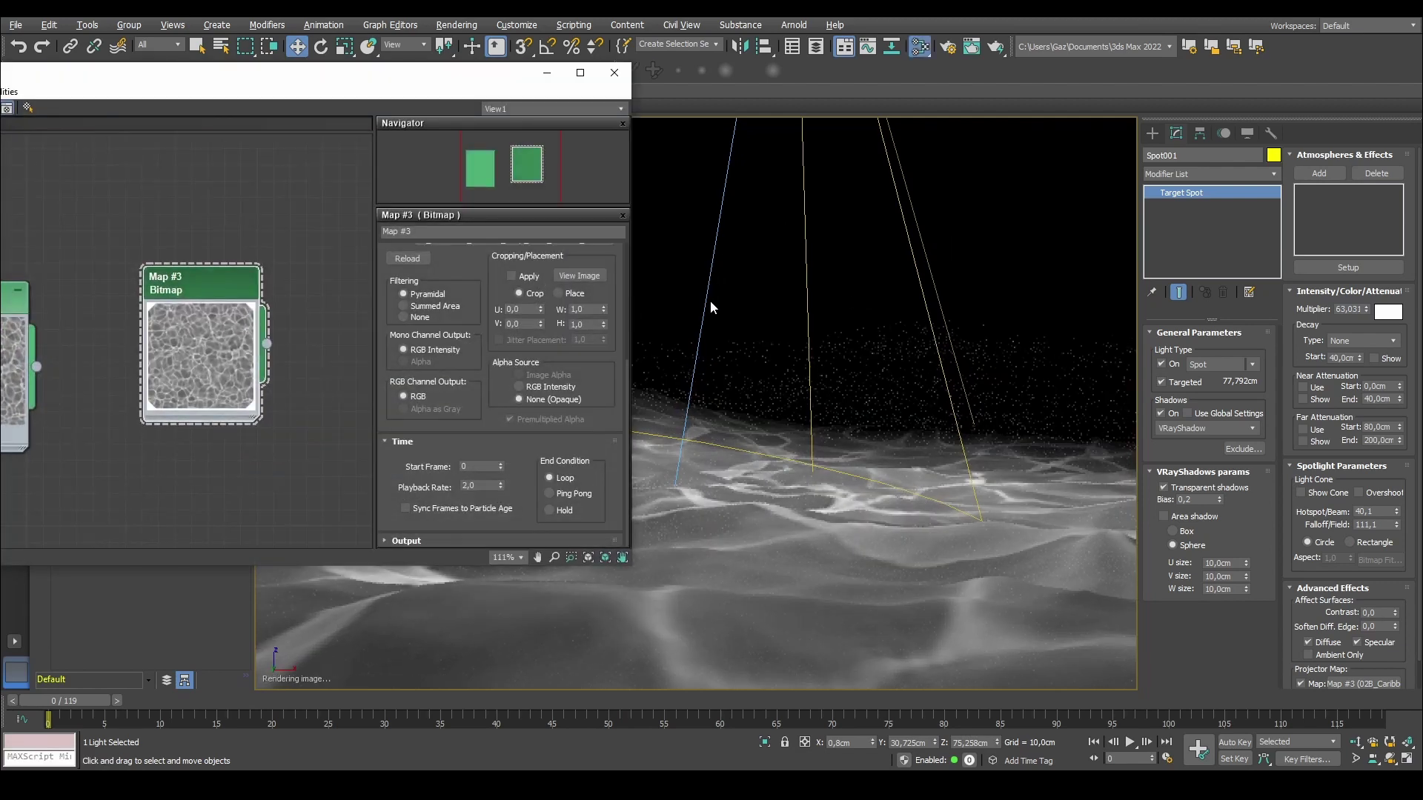
left_click_drag(331, 79, 531, 73)
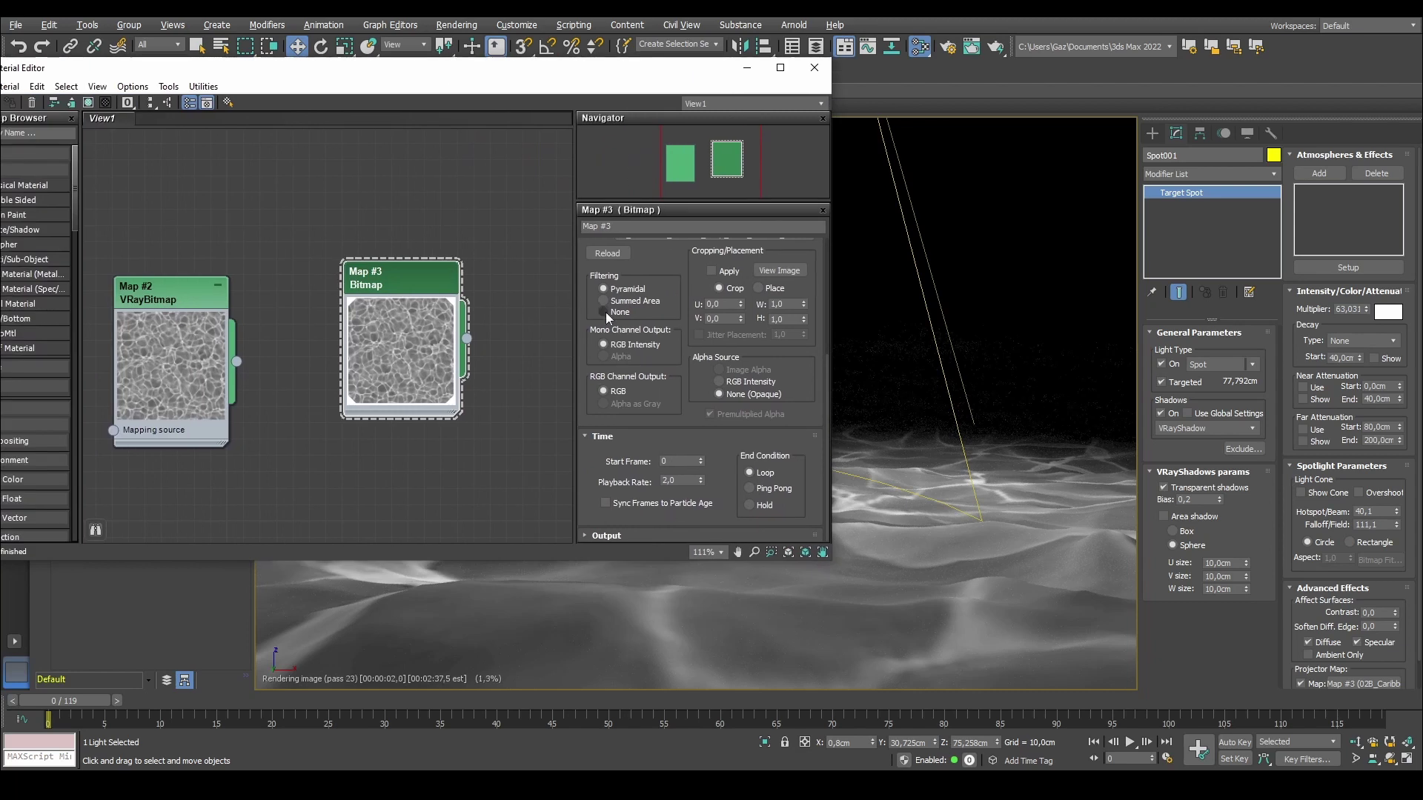
left_click_drag(690, 269, 697, 509)
double_click(687, 319)
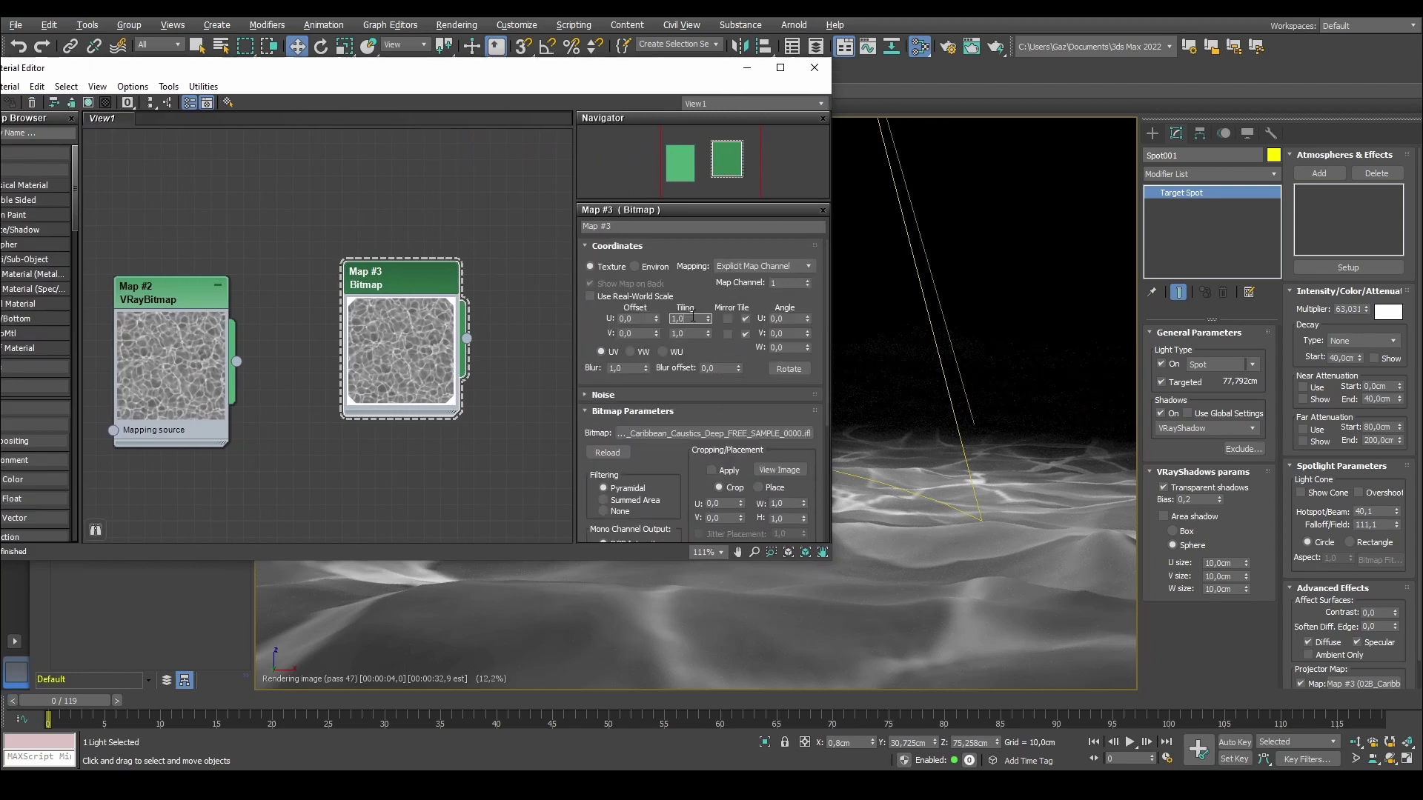
type("5")
key("Tab")
type("5")
key("Tab")
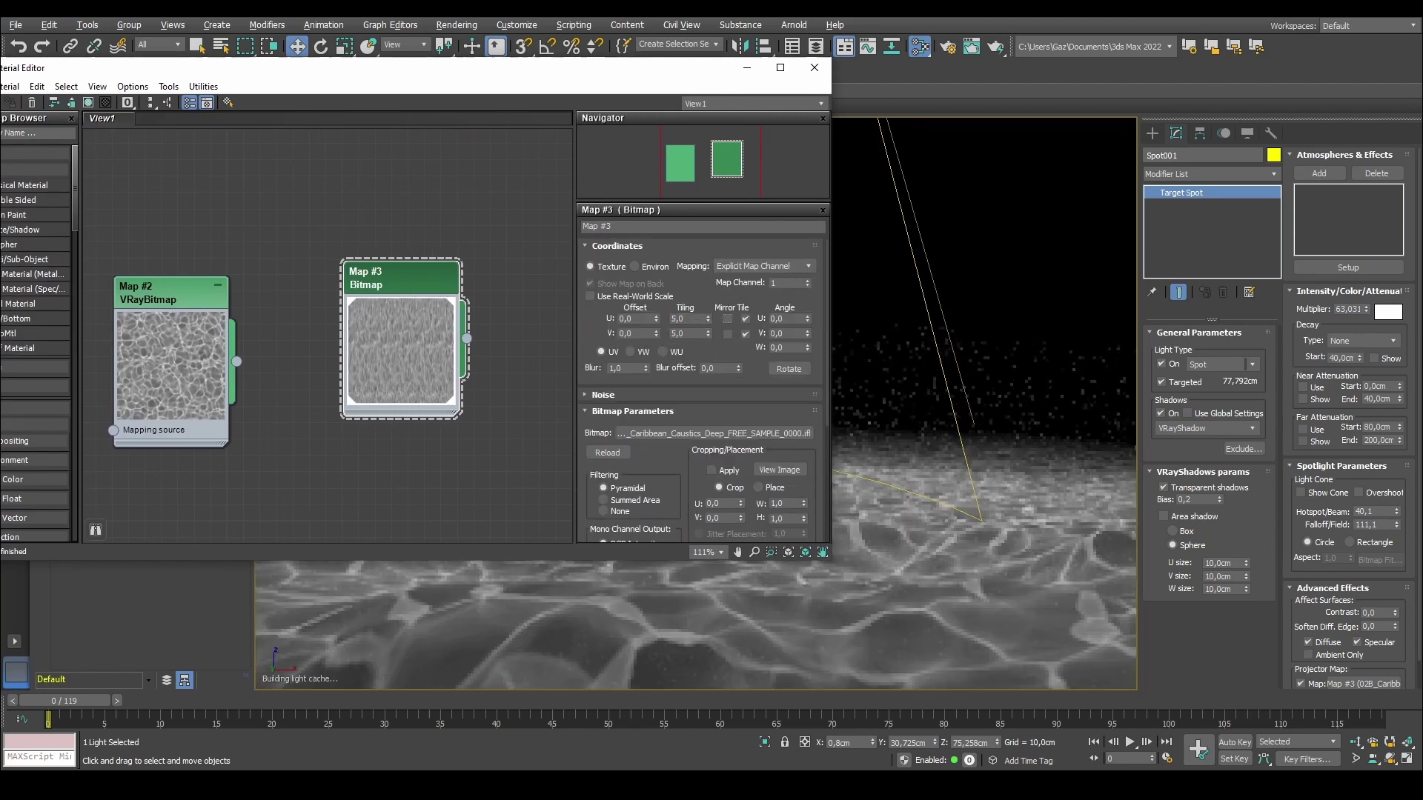
left_click(747, 69)
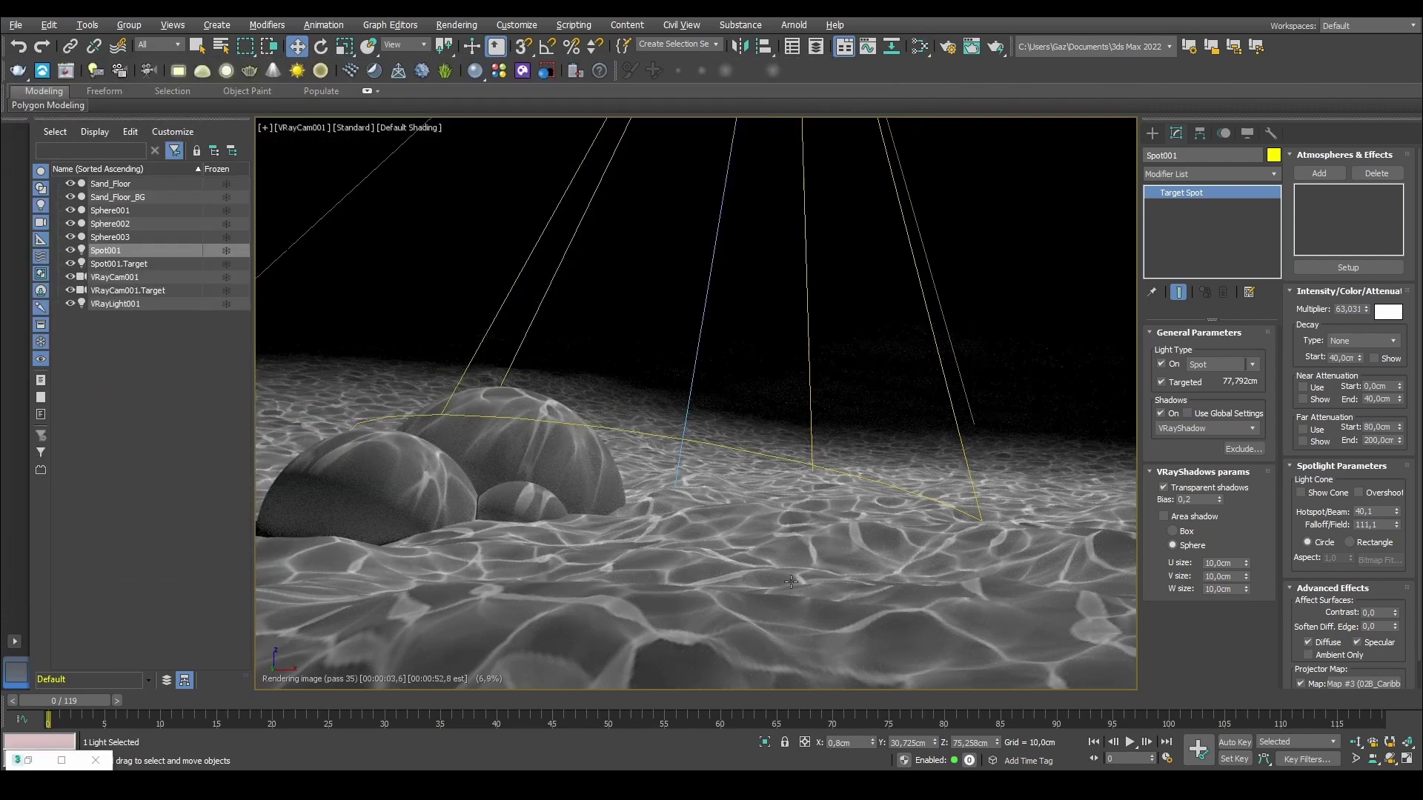
Step: Set the U and V tiling of the Map #3 caustics bitmap to 3 and close the material editor
key("m")
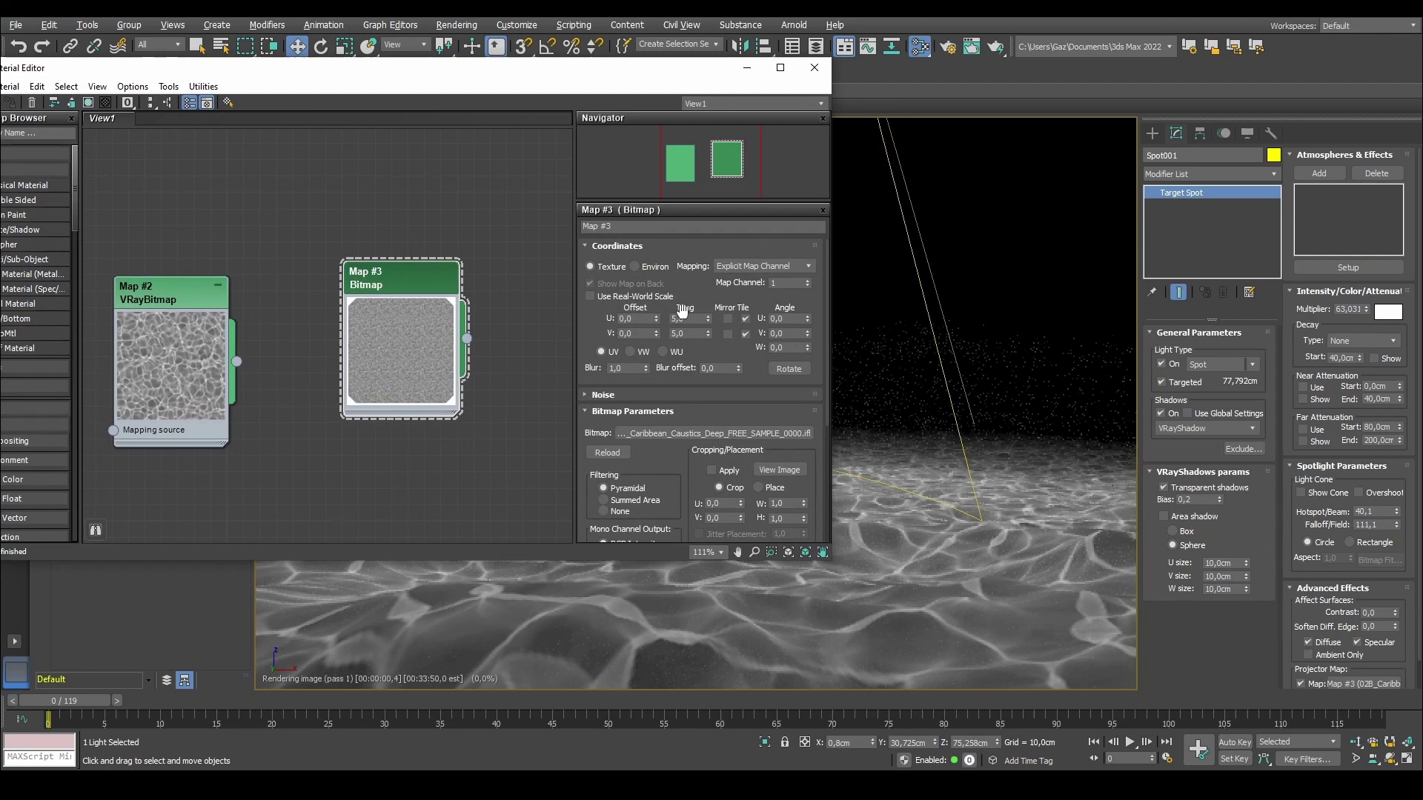
double_click(686, 318)
type("3")
double_click(691, 333)
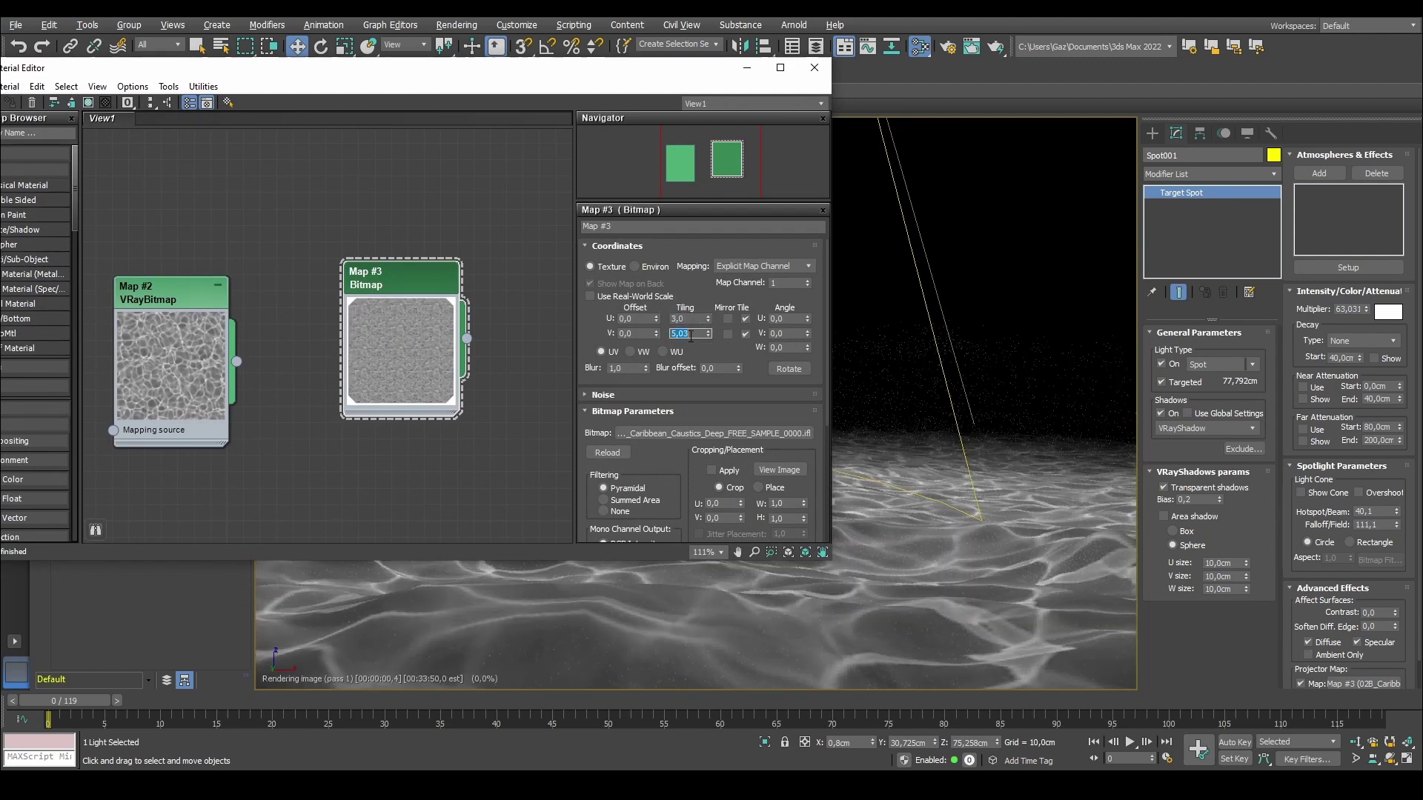
type("3")
key("Return")
left_click(815, 67)
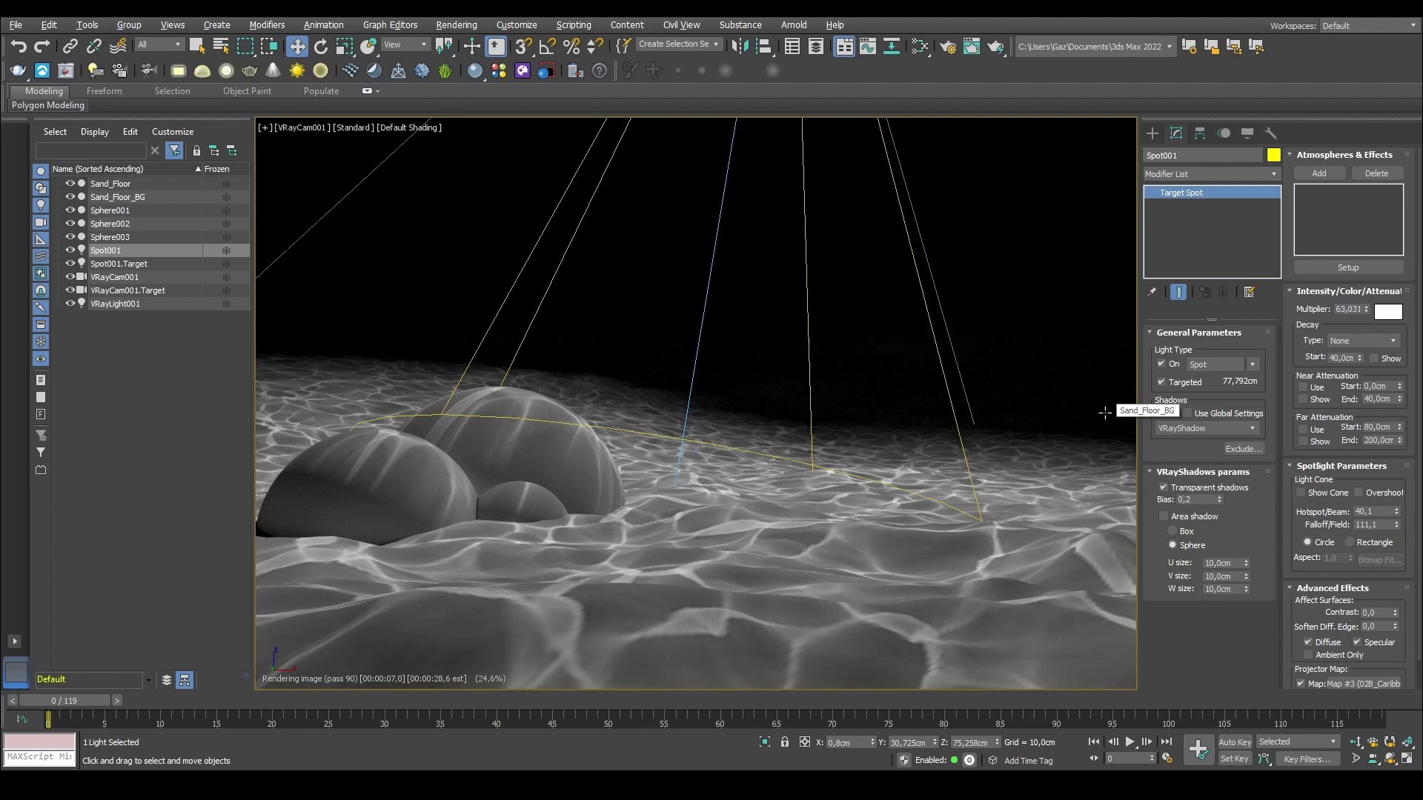
Step: Delete the spotlight with its target and restore the four-viewport layout, with the rendered viewport in Top view
left_click(718, 216)
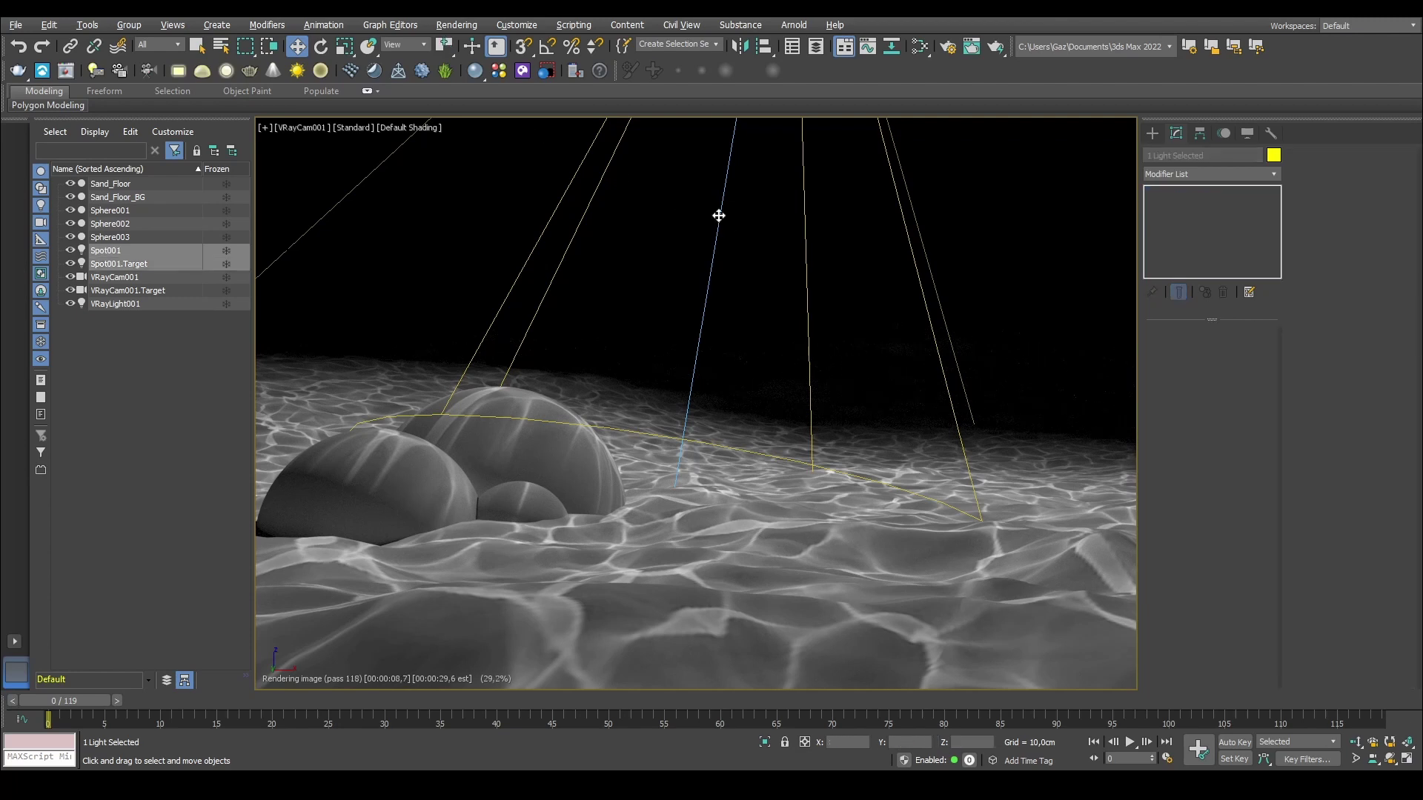
key("Delete")
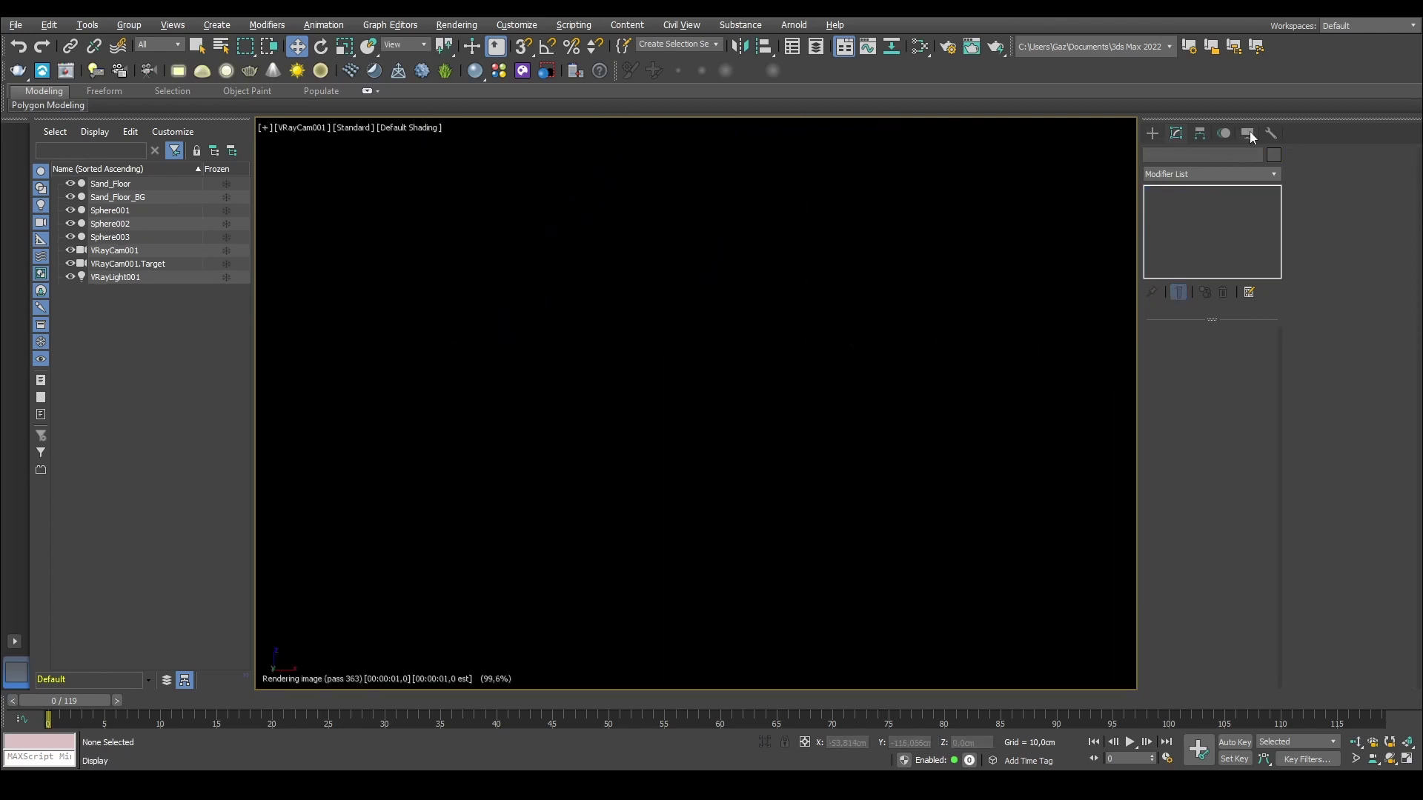
left_click(1155, 134)
key("t")
key("alt+w")
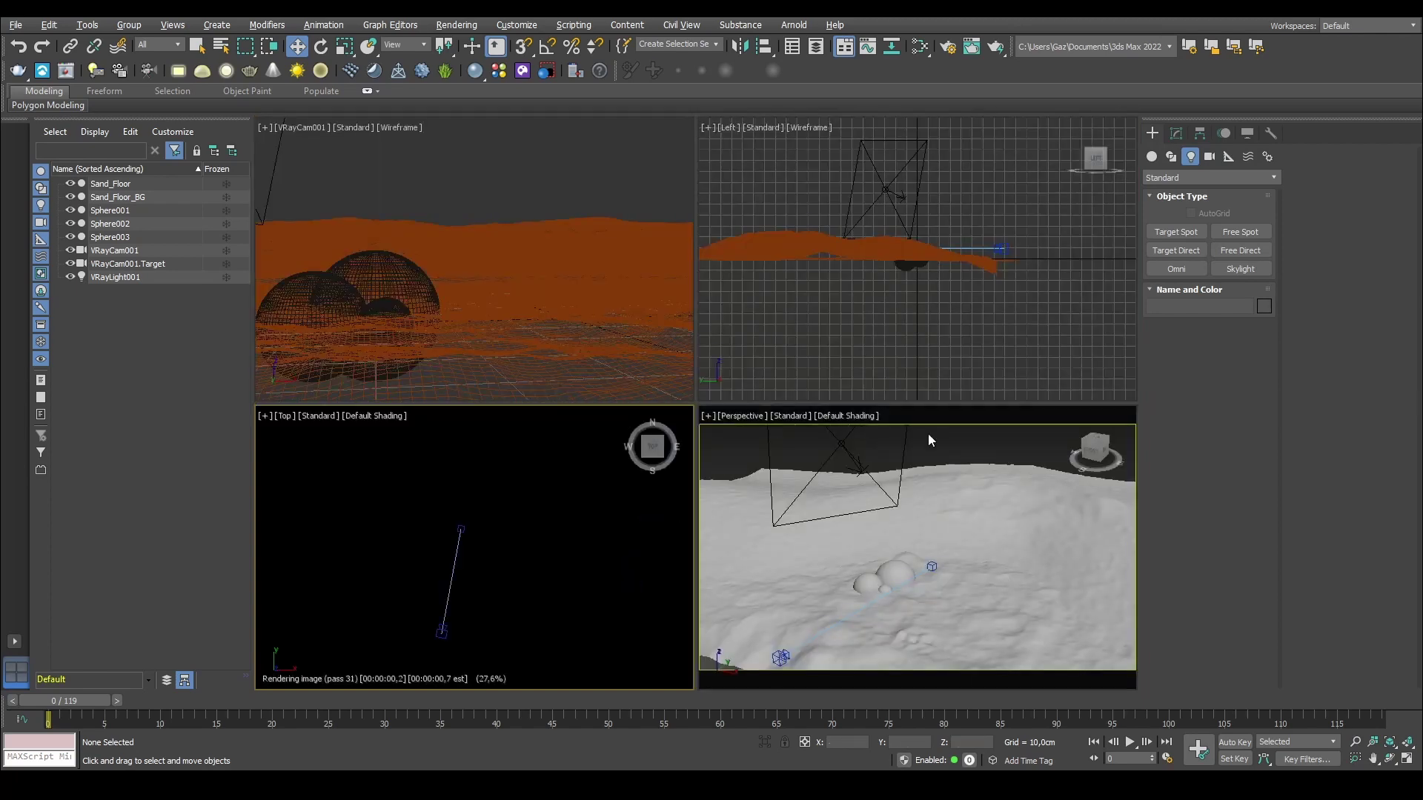
Step: Change the wireframe camera viewport to Top view and frame the plane light and spheres in it
right_click(389, 260)
key("t")
scroll(389, 261, "up", 3)
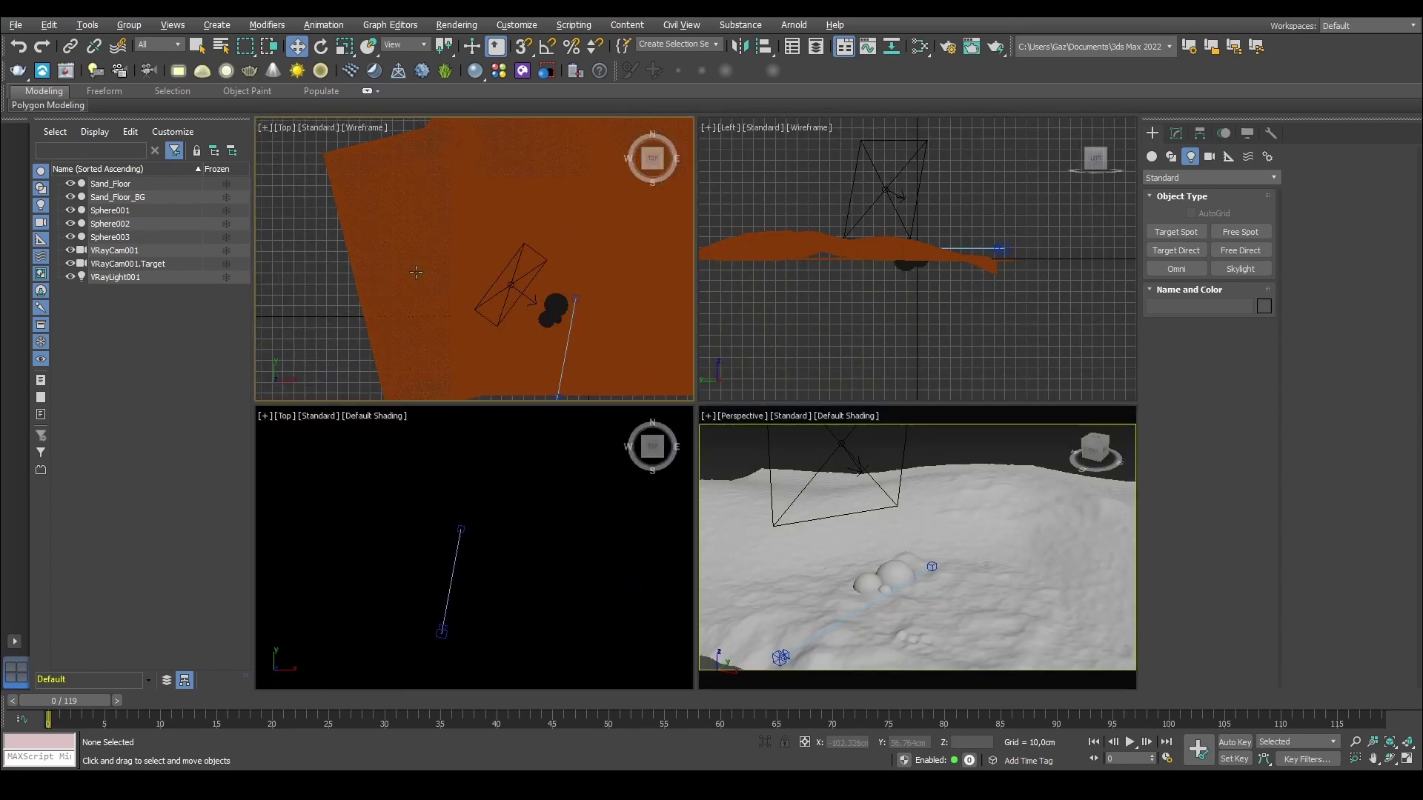
middle_click_drag(415, 272, 368, 257)
Step: Turn VRayLight001 back on and set the rendered viewport to look through VRayCam001
right_click(467, 268)
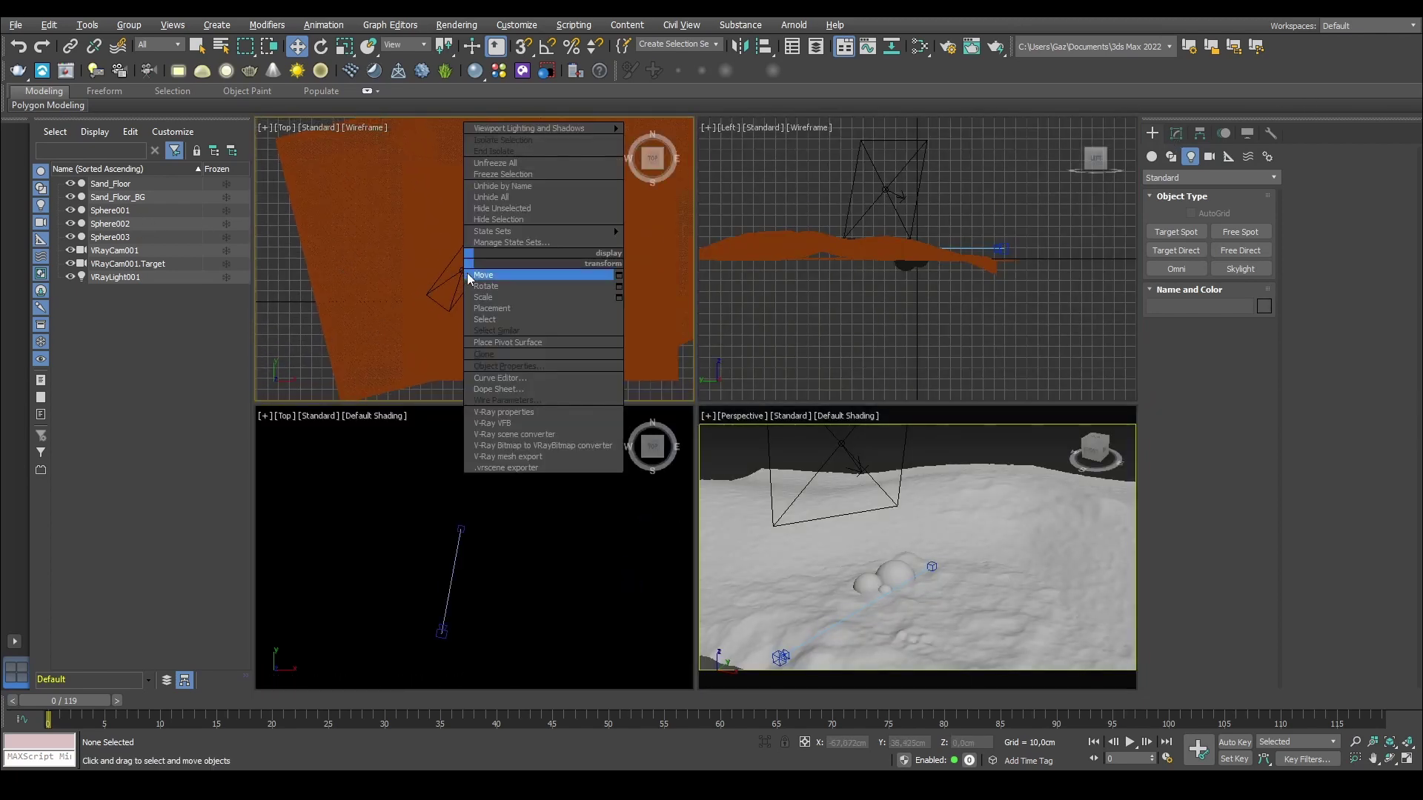
left_click(490, 274)
left_click(1176, 133)
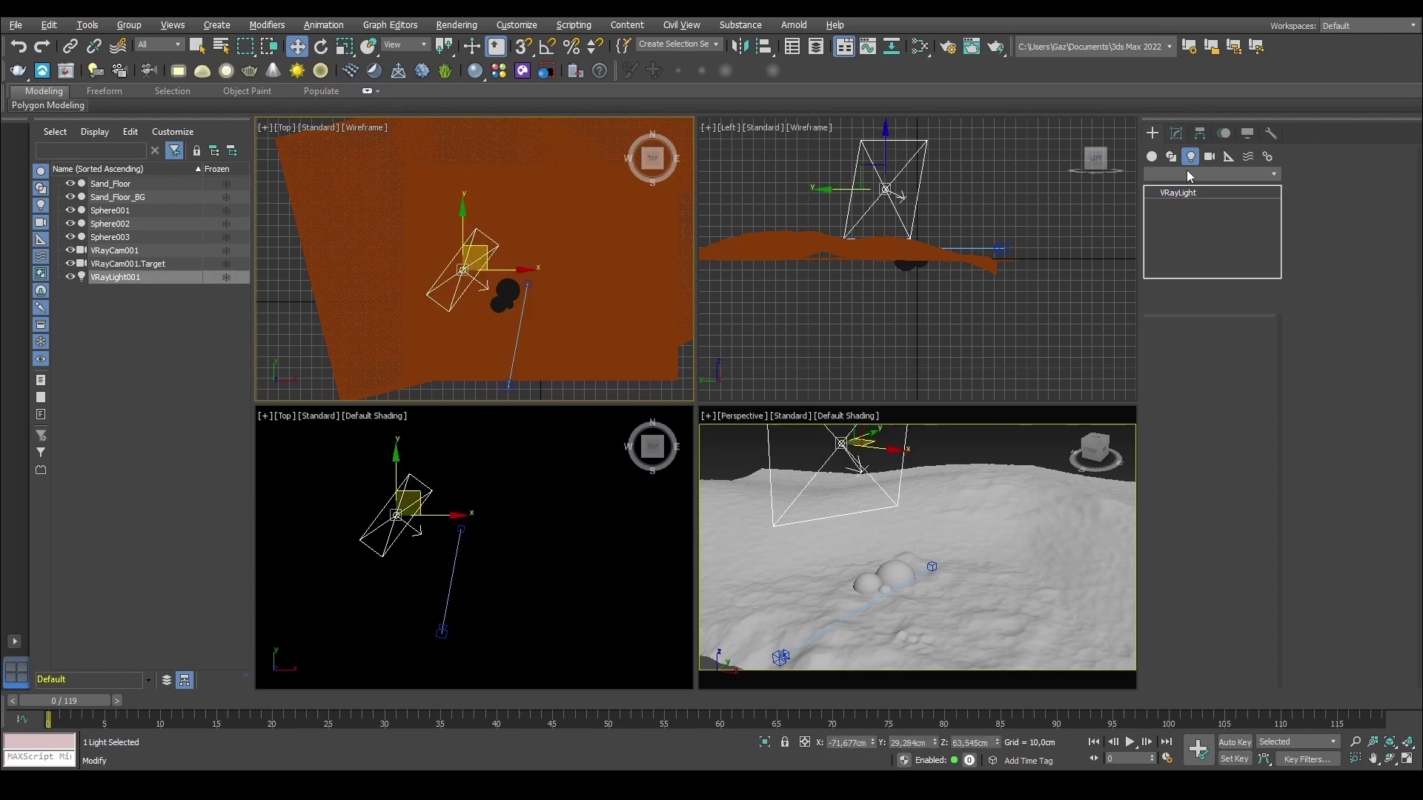
left_click(1160, 350)
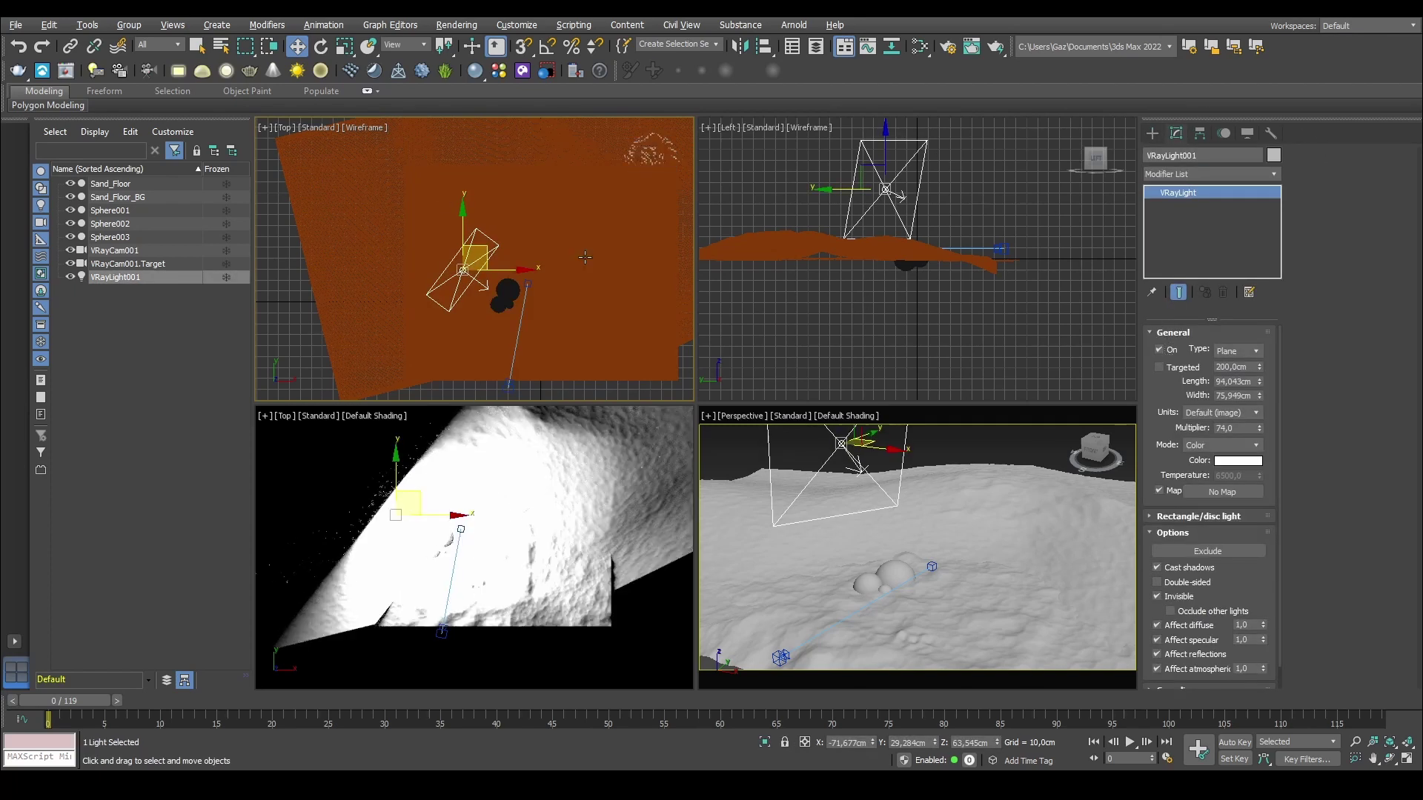
key("c")
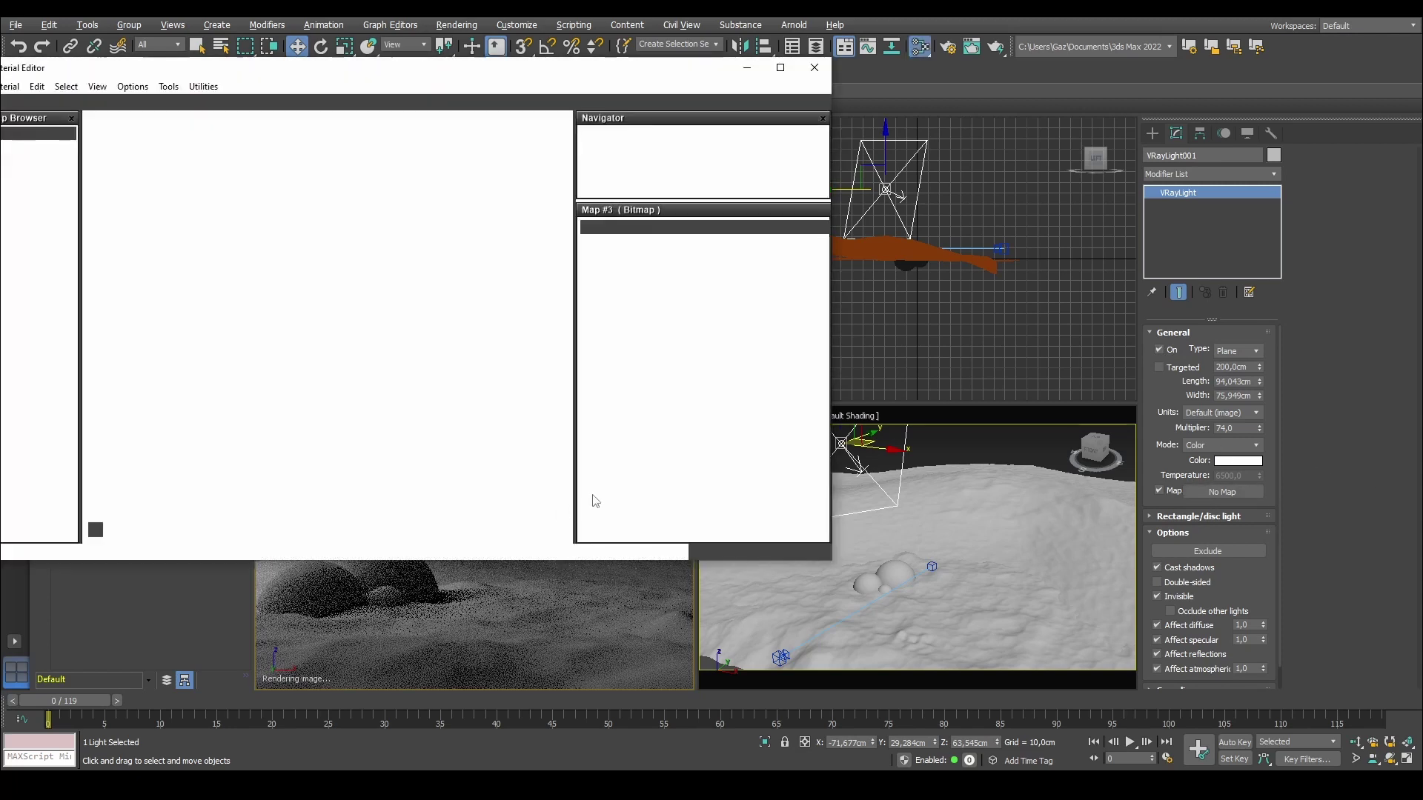
Step: Delete the Map #3 bitmap node from the material editor, keeping the Map #2 VRayBitmap node
key("m")
left_click_drag(330, 206, 526, 438)
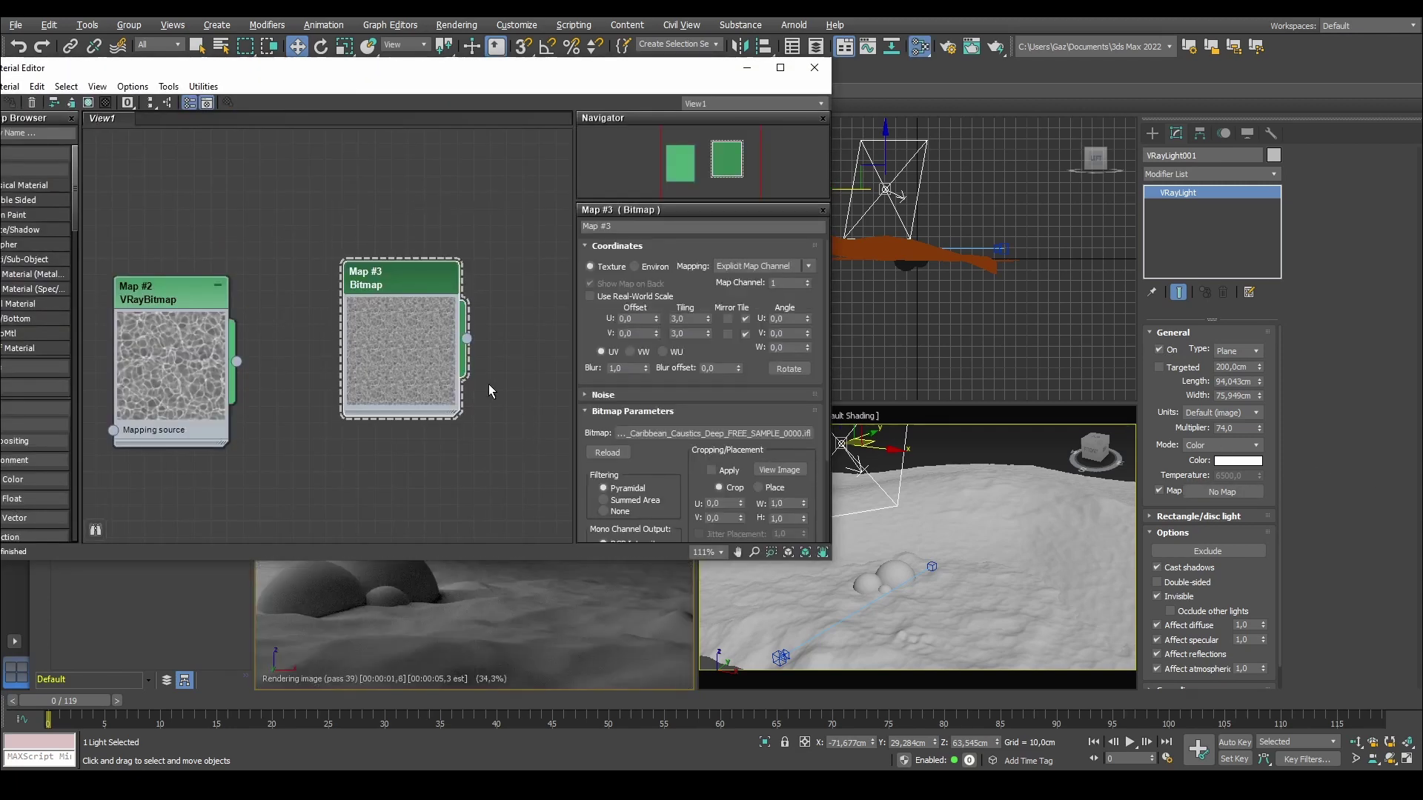
key("Delete")
left_click_drag(236, 362, 324, 342)
Step: Open the Map #2 VRayBitmap parameters and examine its color space transfer type, time and coordinates settings
left_click(169, 300)
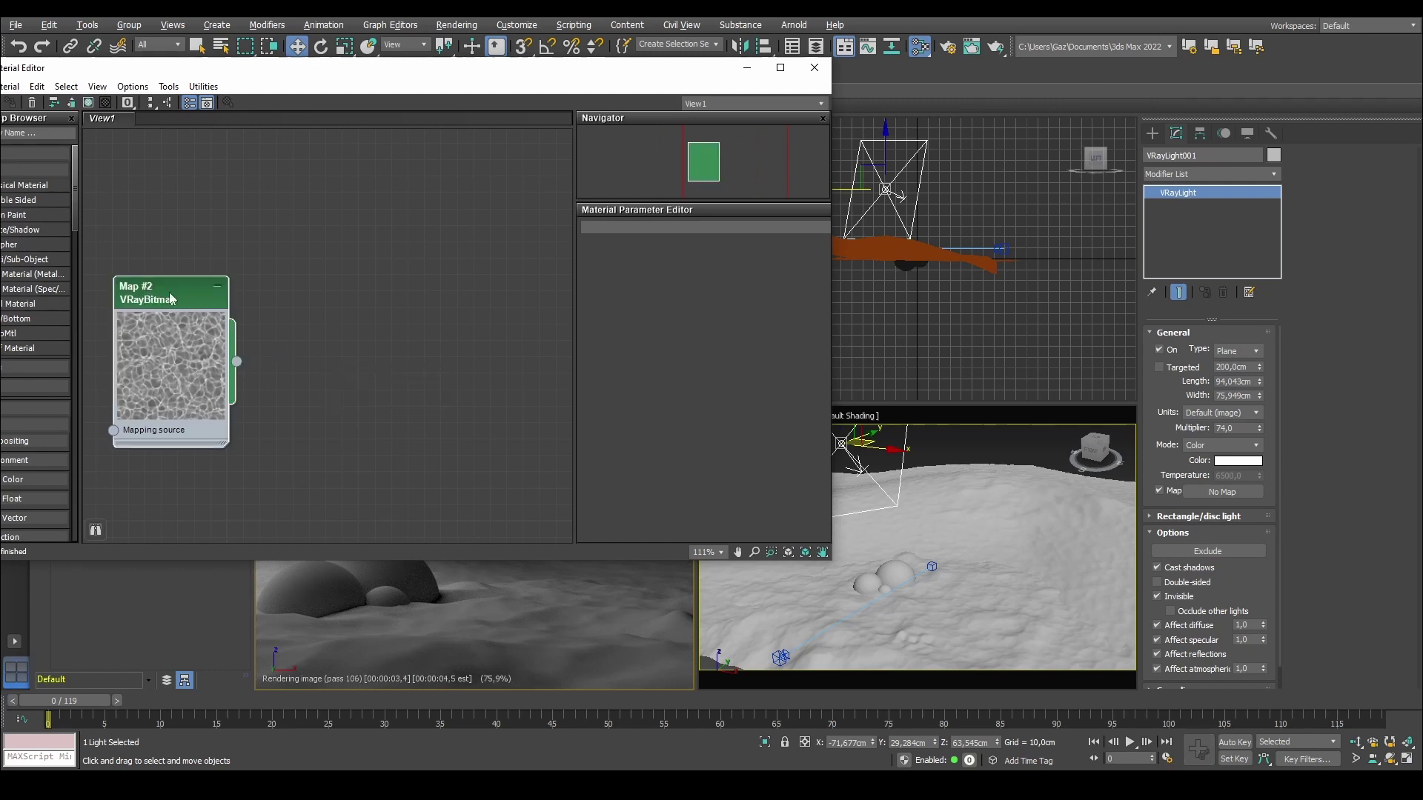
double_click(182, 296)
left_click_drag(191, 293, 307, 276)
left_click_drag(636, 334, 633, 209)
scroll(621, 310, "down", 5)
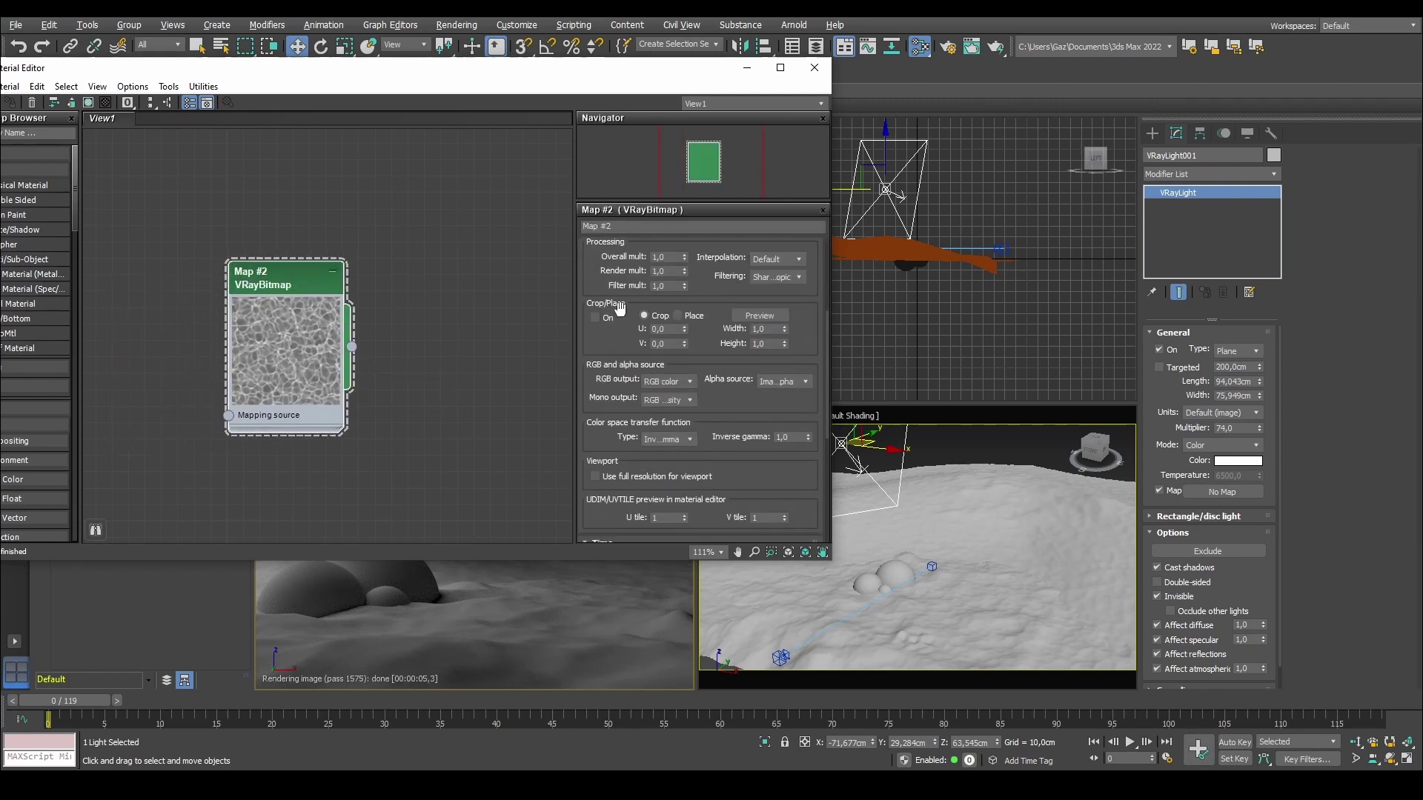
left_click(686, 369)
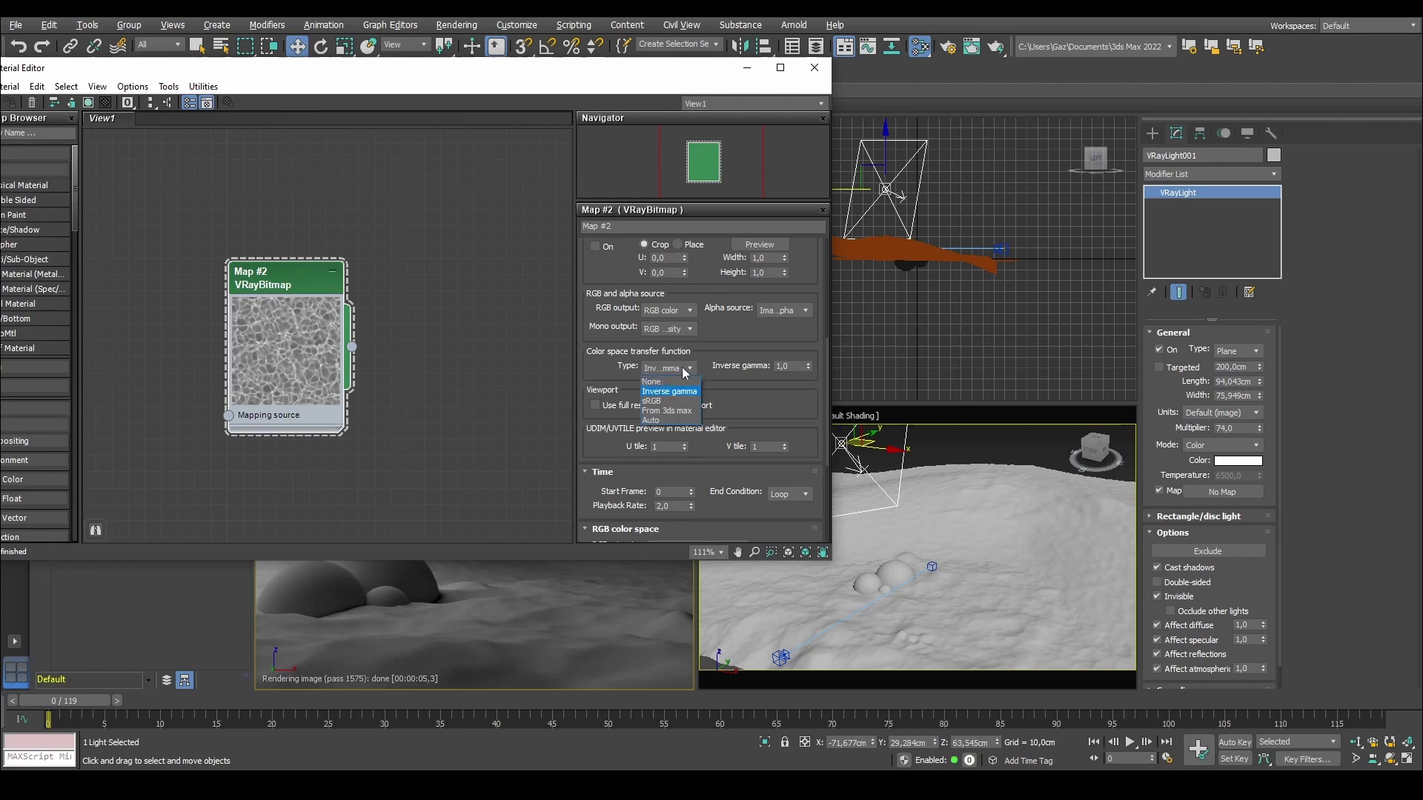
left_click(606, 376)
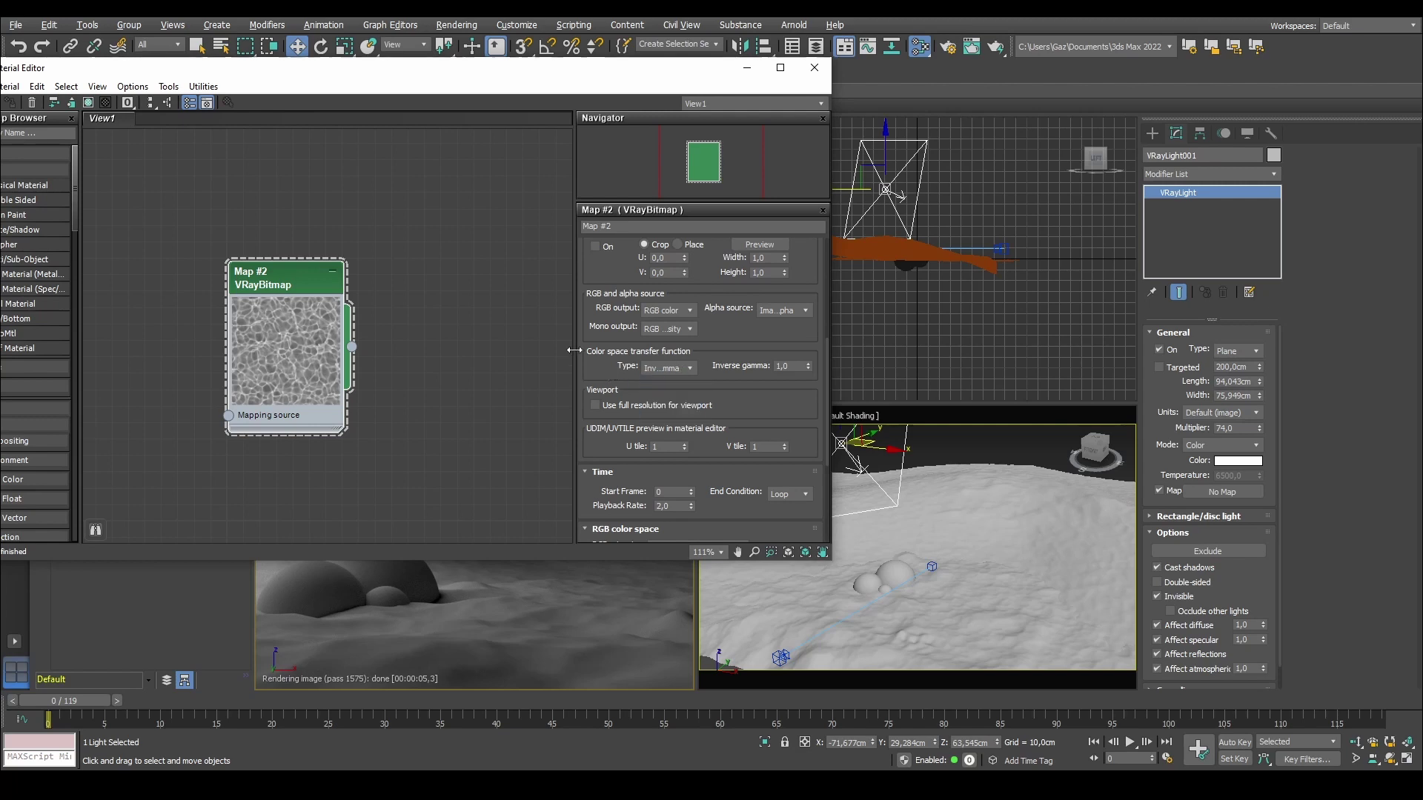
scroll(616, 358, "down", 4)
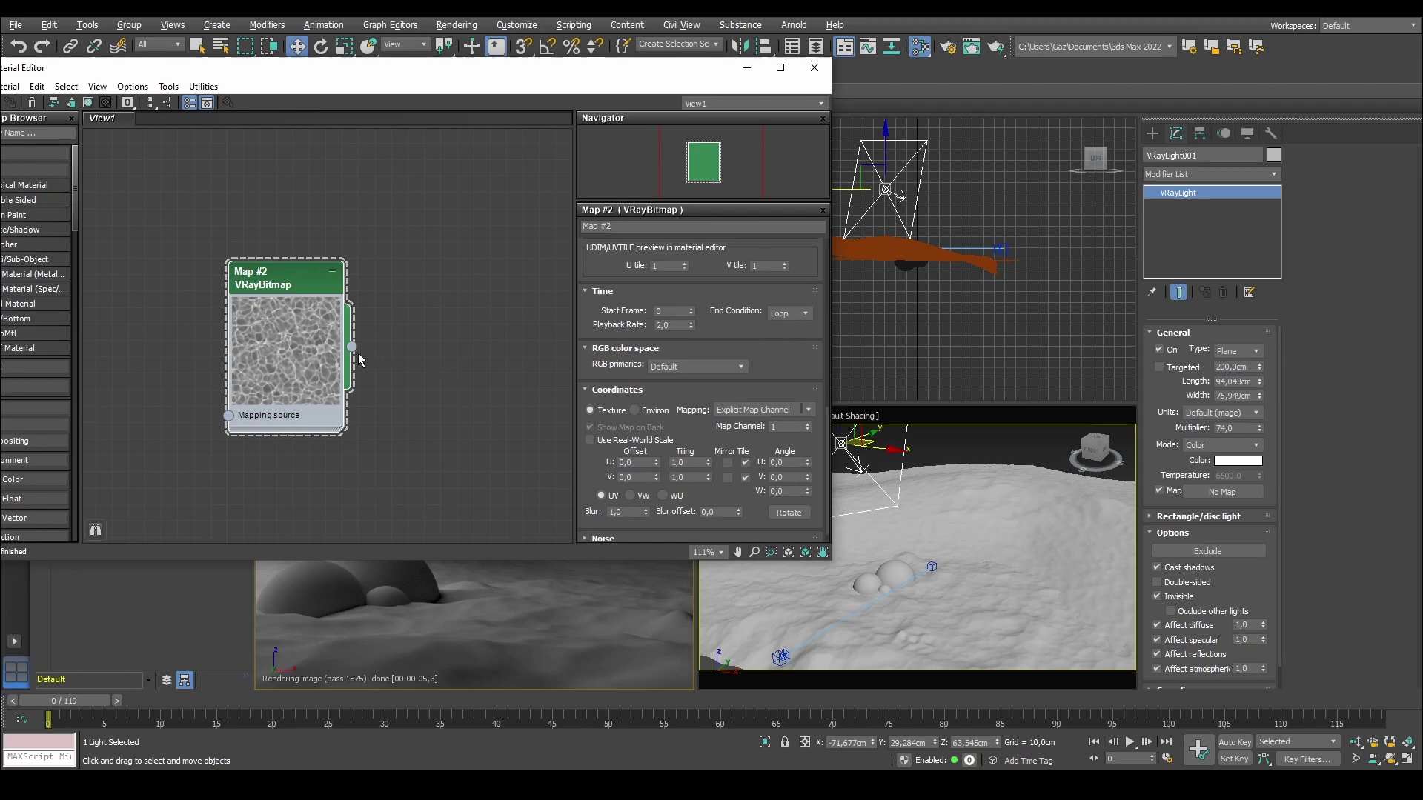
Step: Assign Map #2 as an instance to VRayLight001's map slot and maximize the VRayCam001 viewport
left_click_drag(352, 346, 1222, 491)
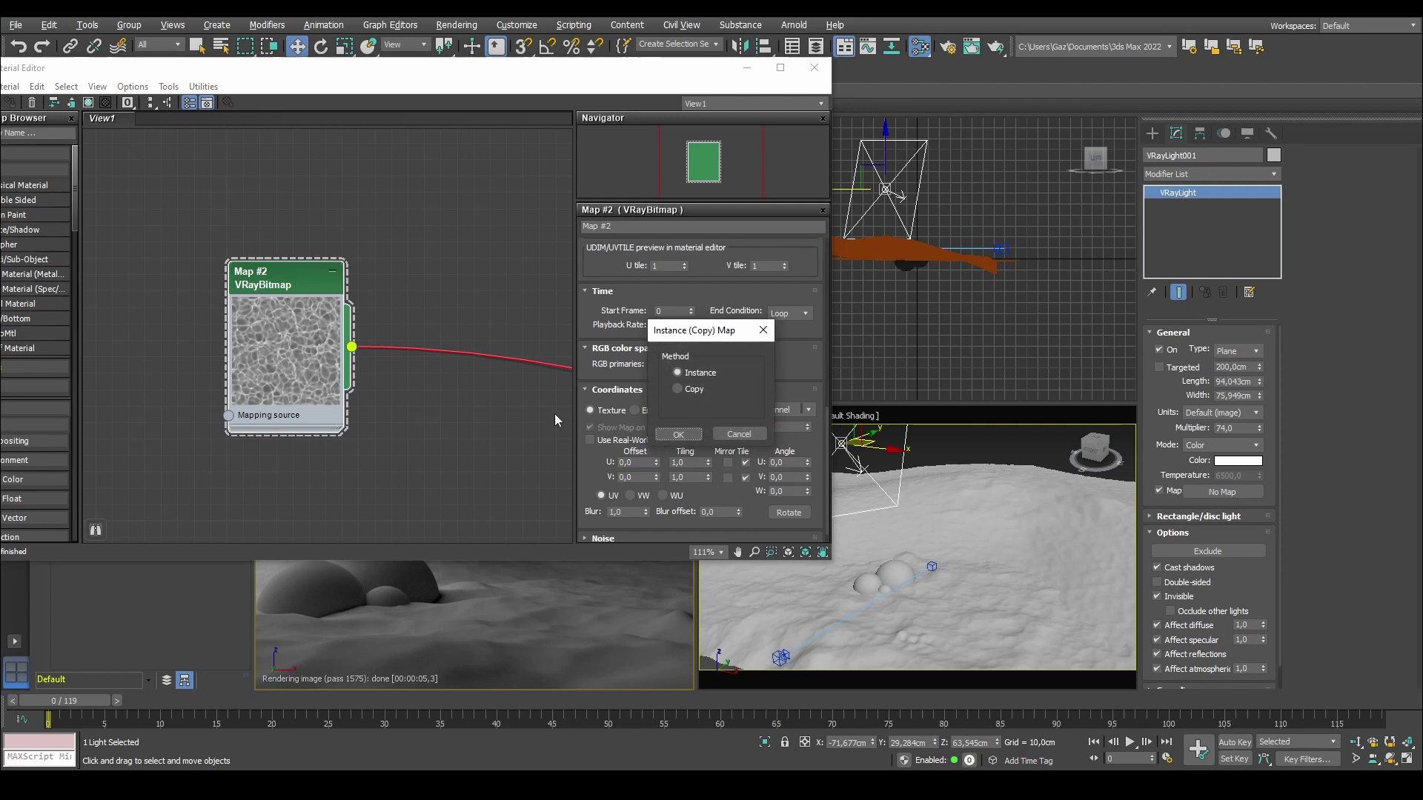
left_click(678, 435)
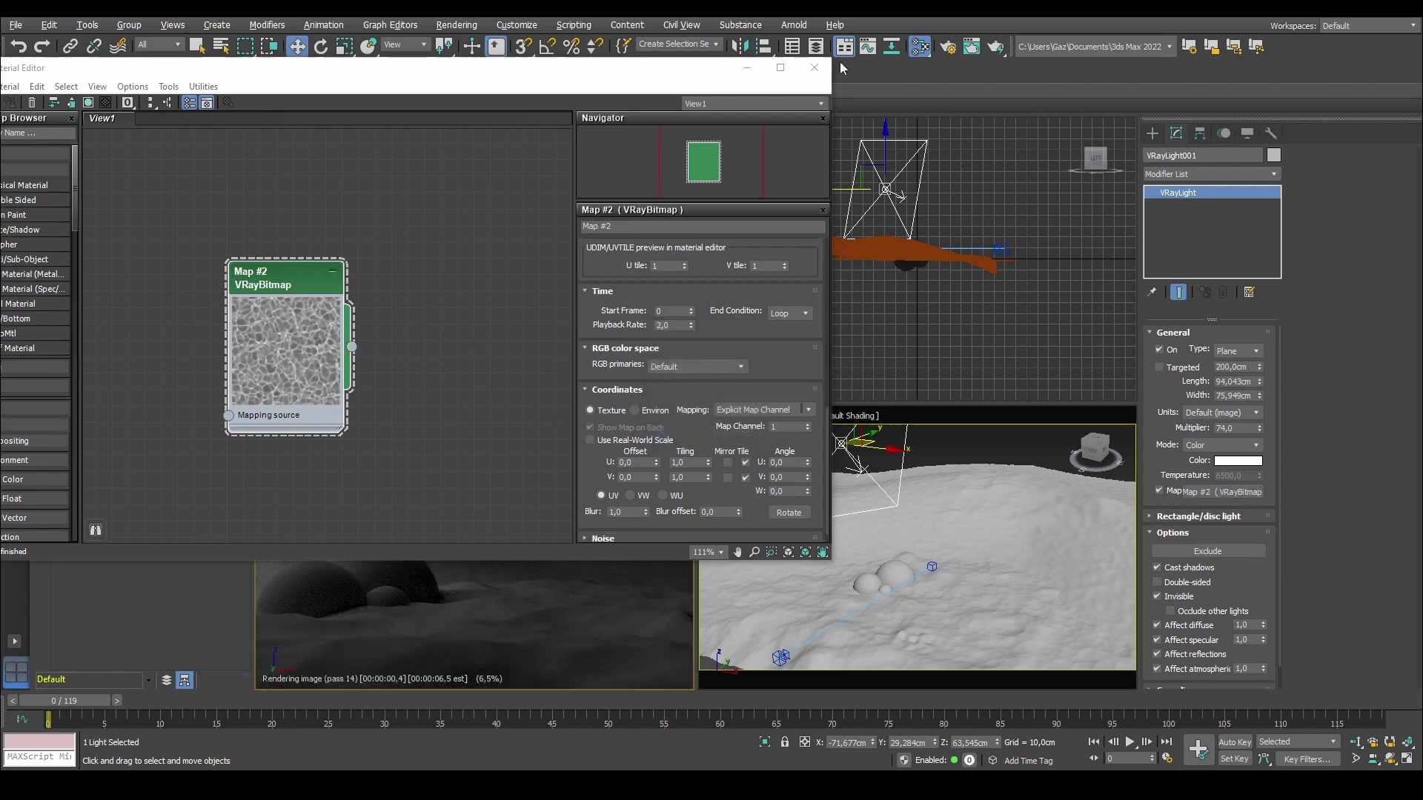
left_click(815, 67)
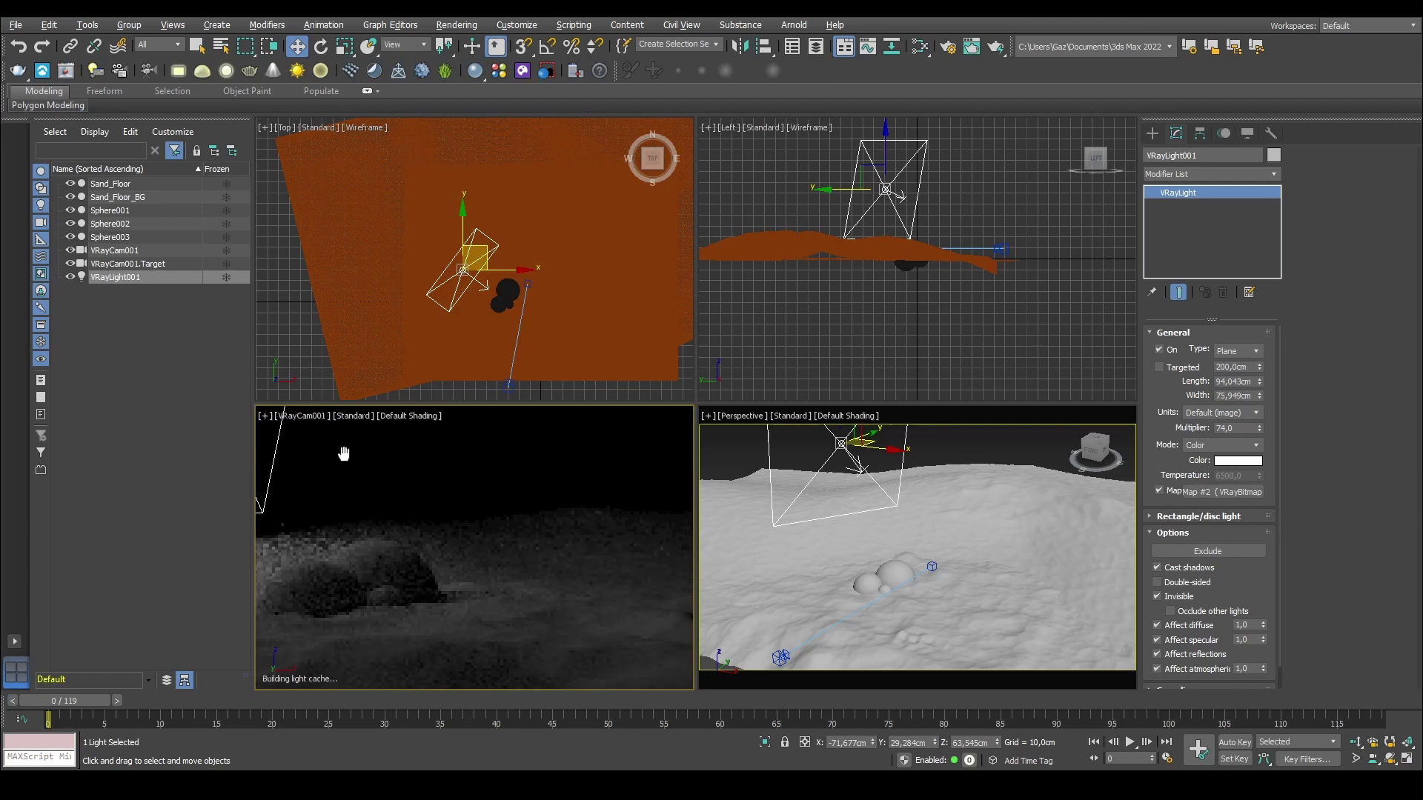
key("alt+w")
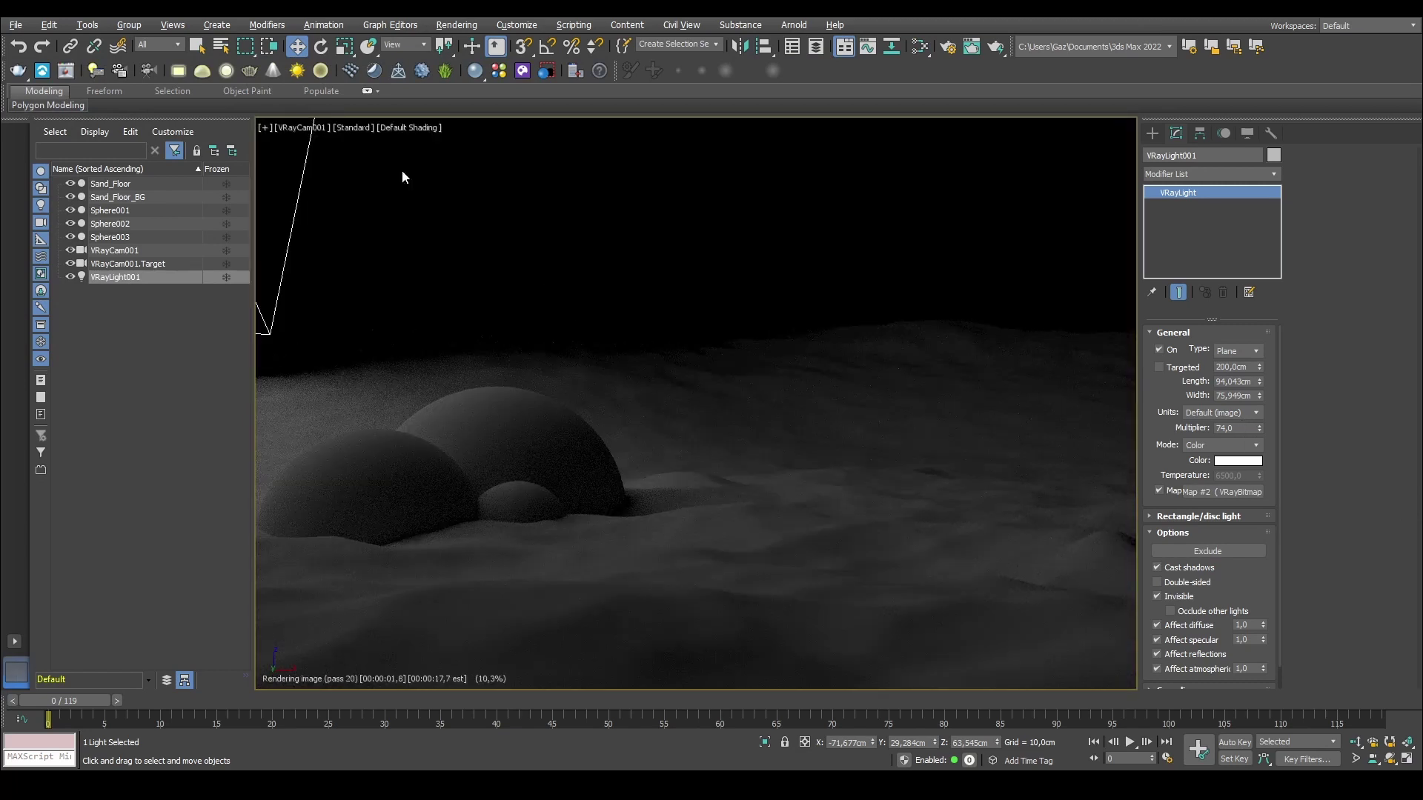
Step: Expand VRayLight001's rectangle/disc light settings and set Directional to 1,0
left_click_drag(1160, 451, 1151, 409)
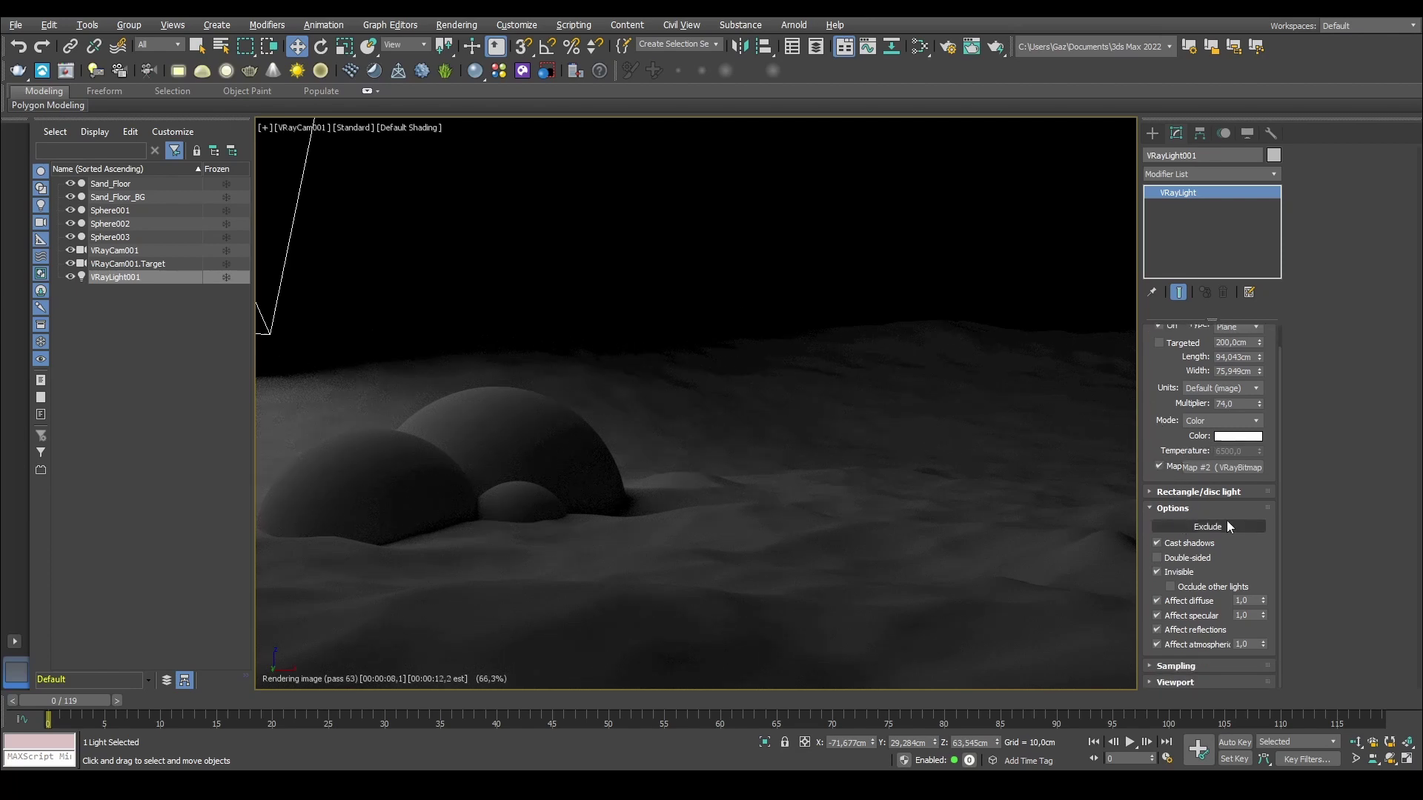
left_click(1190, 493)
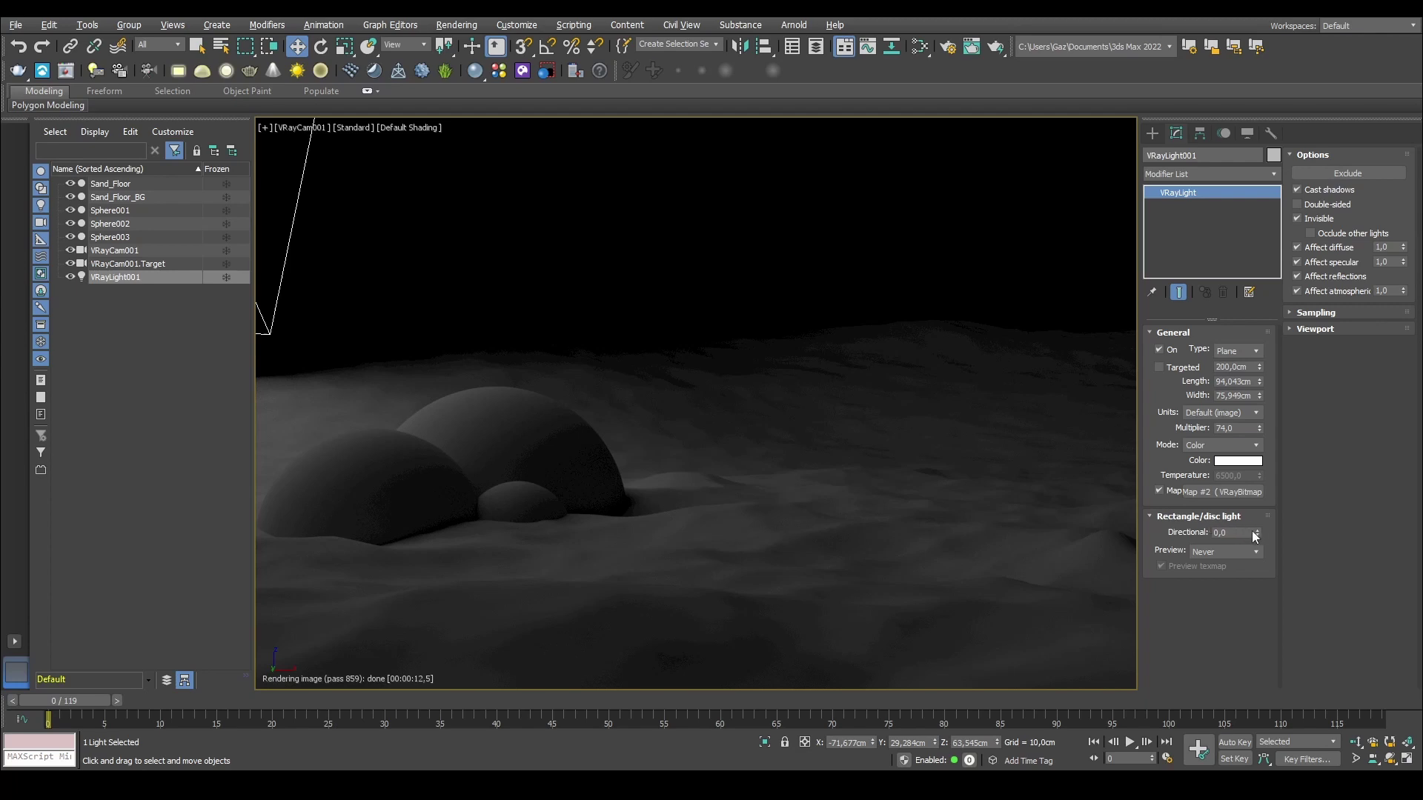
type("1")
key("Return")
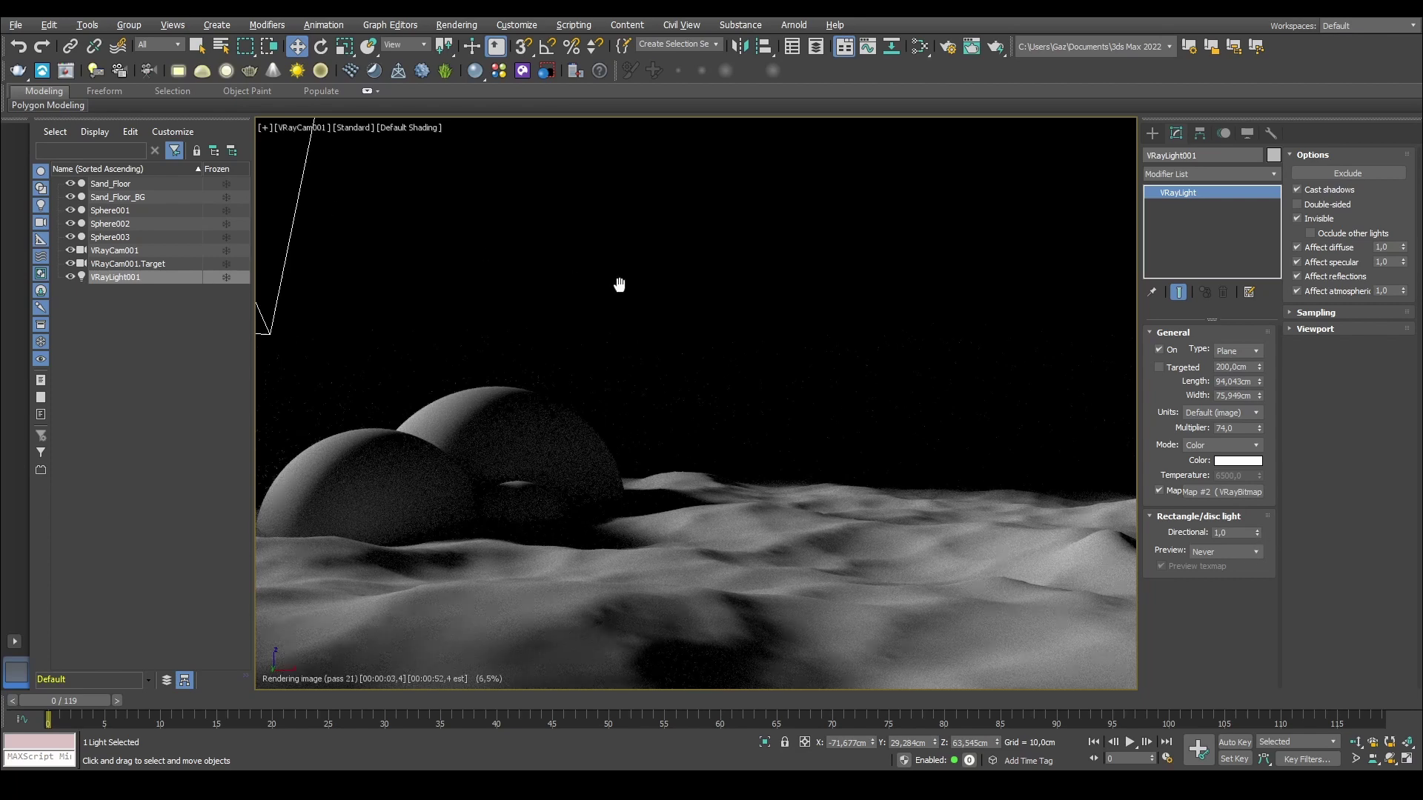
Step: Rotate VRayLight001 to face down and move it above the spheres to about X -42, Y 32, Z 72 cm, ending in VRayCam001 view
key("t")
key("e")
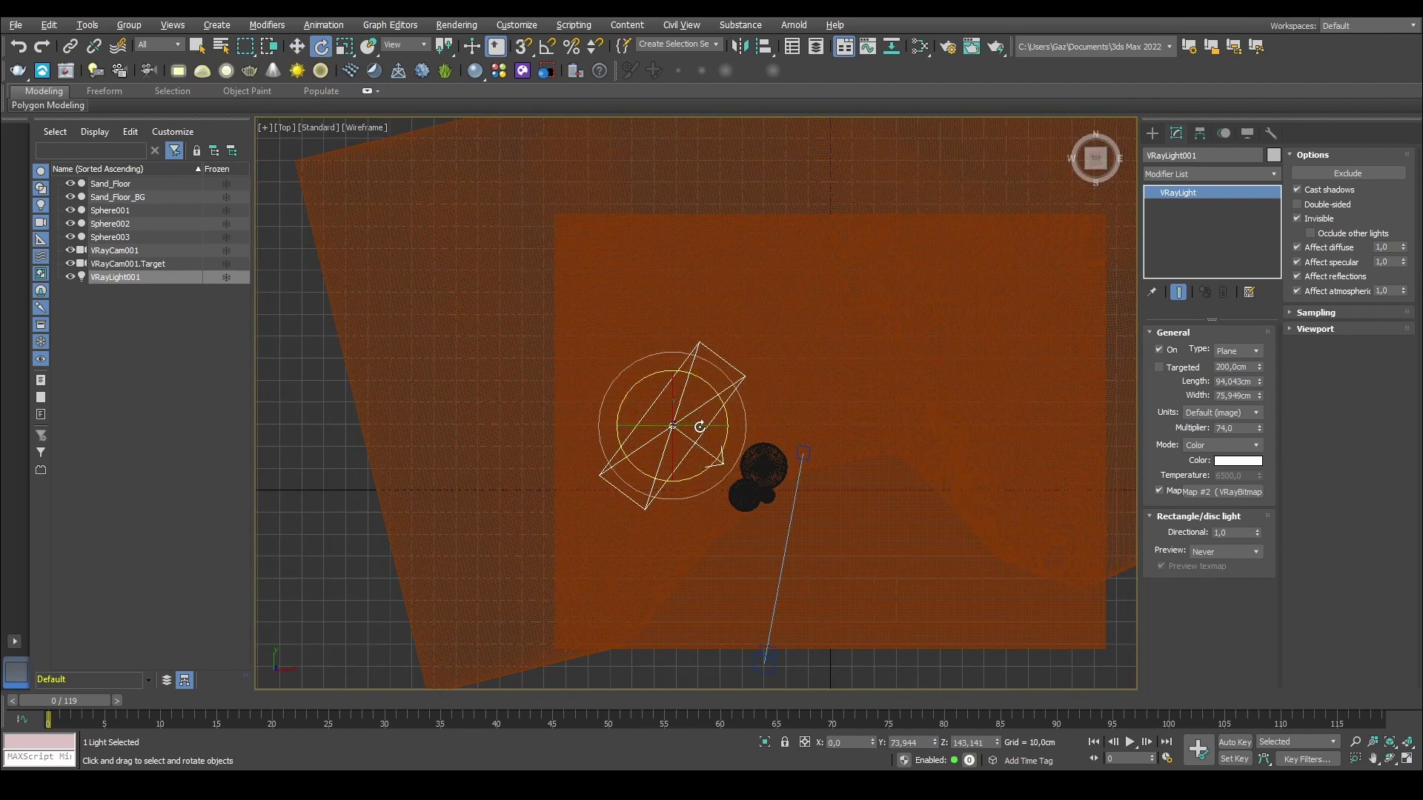
left_click_drag(688, 417, 765, 407)
key("w")
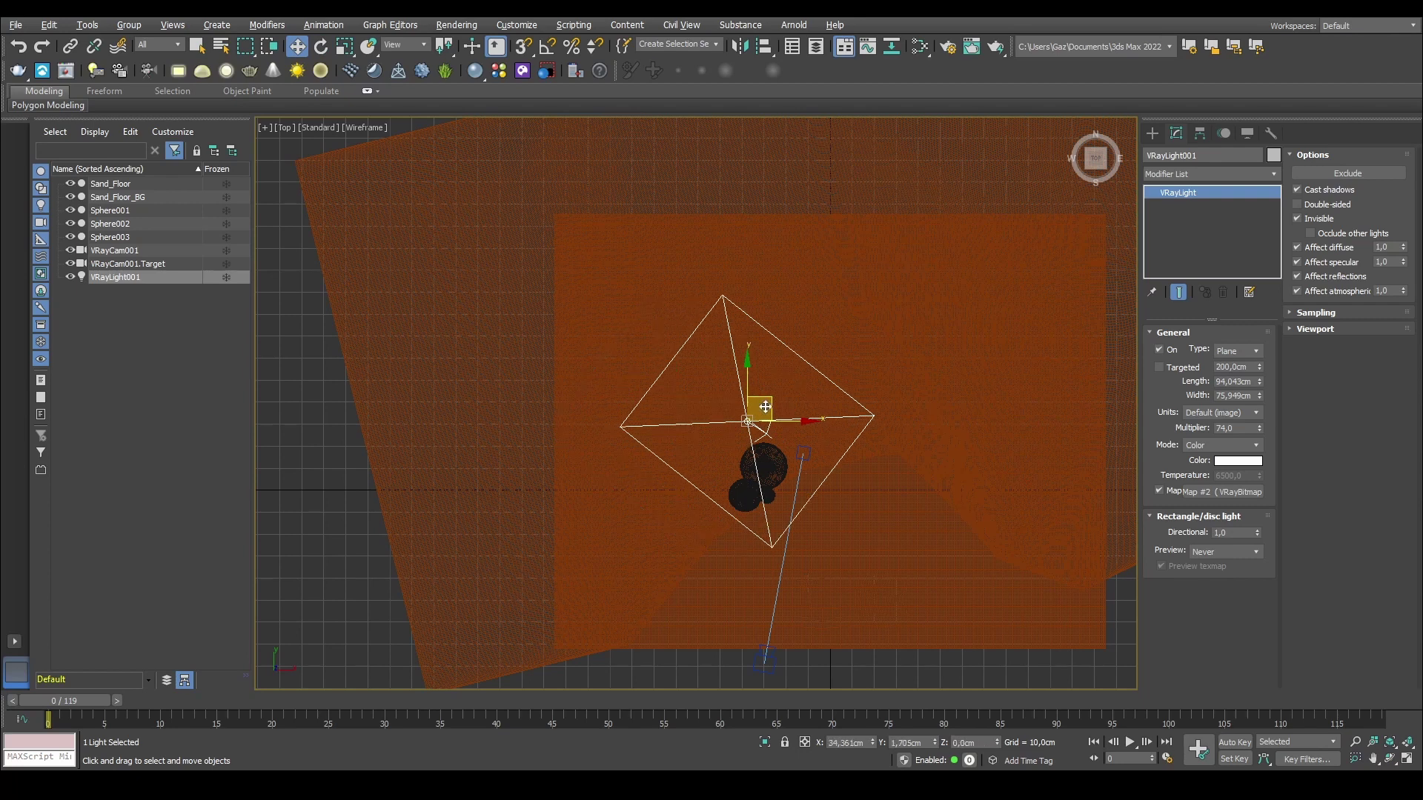
key("f")
key("c")
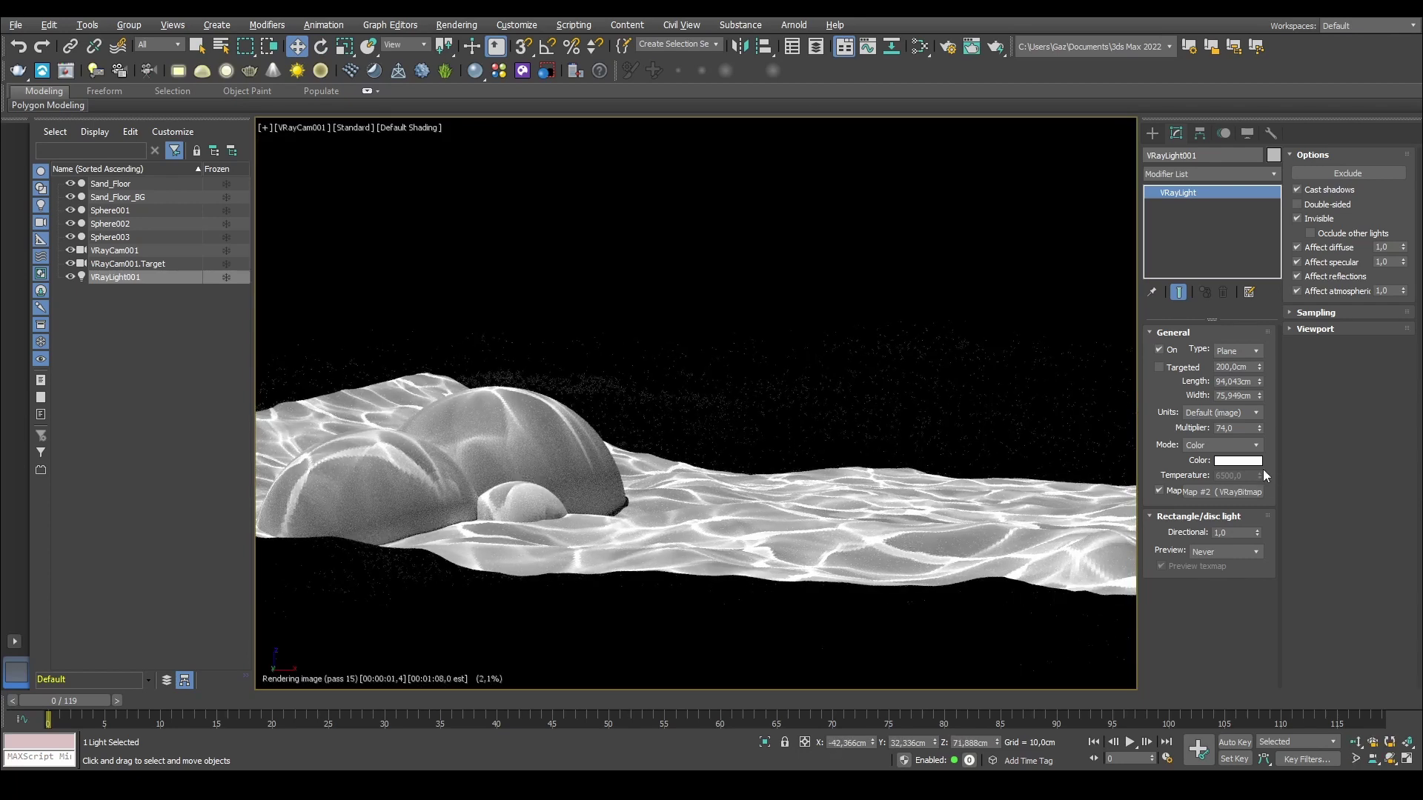
Step: Try Directional values of 0,98 and 0,99 on VRayLight001, and return the value to 1,0
left_click(1258, 535)
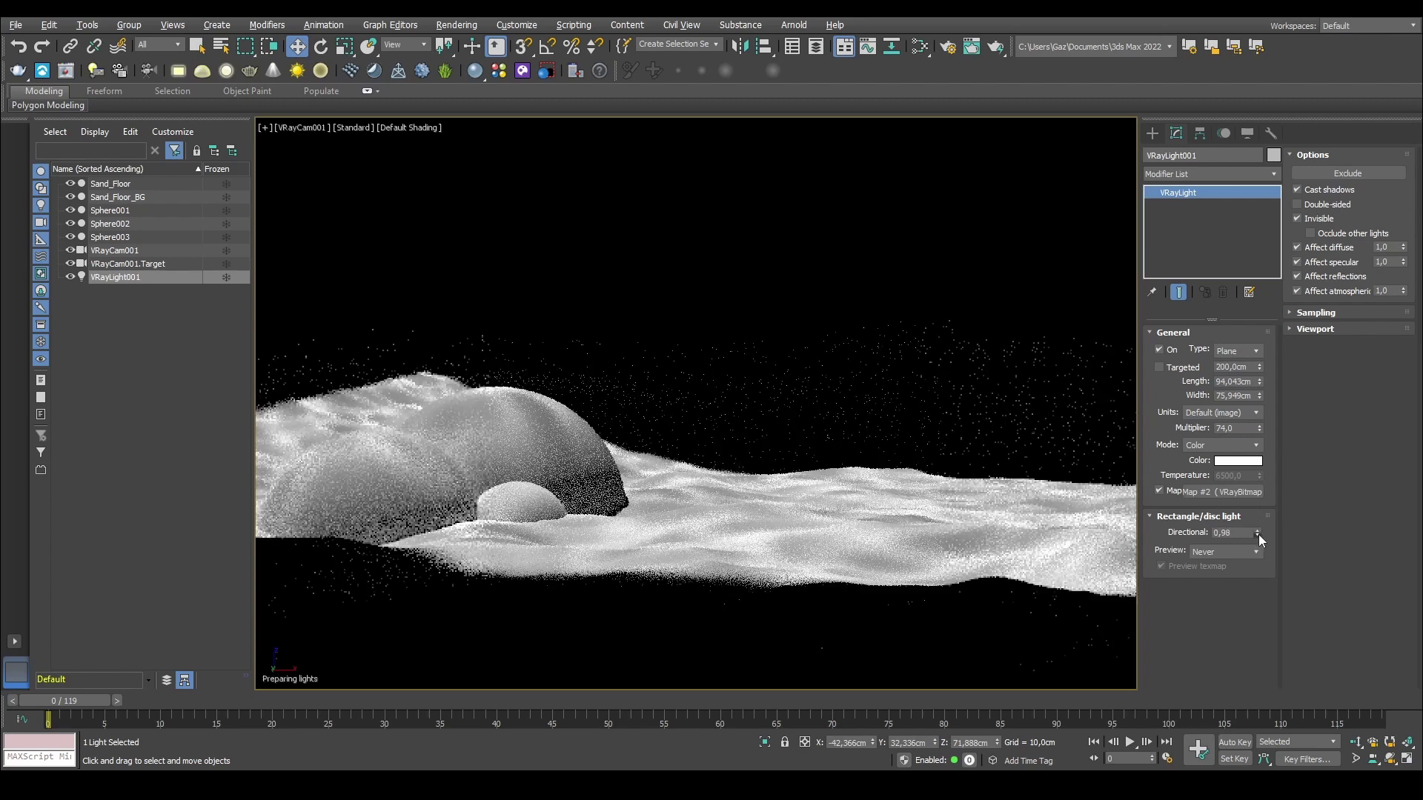
left_click(1256, 529)
left_click(1256, 528)
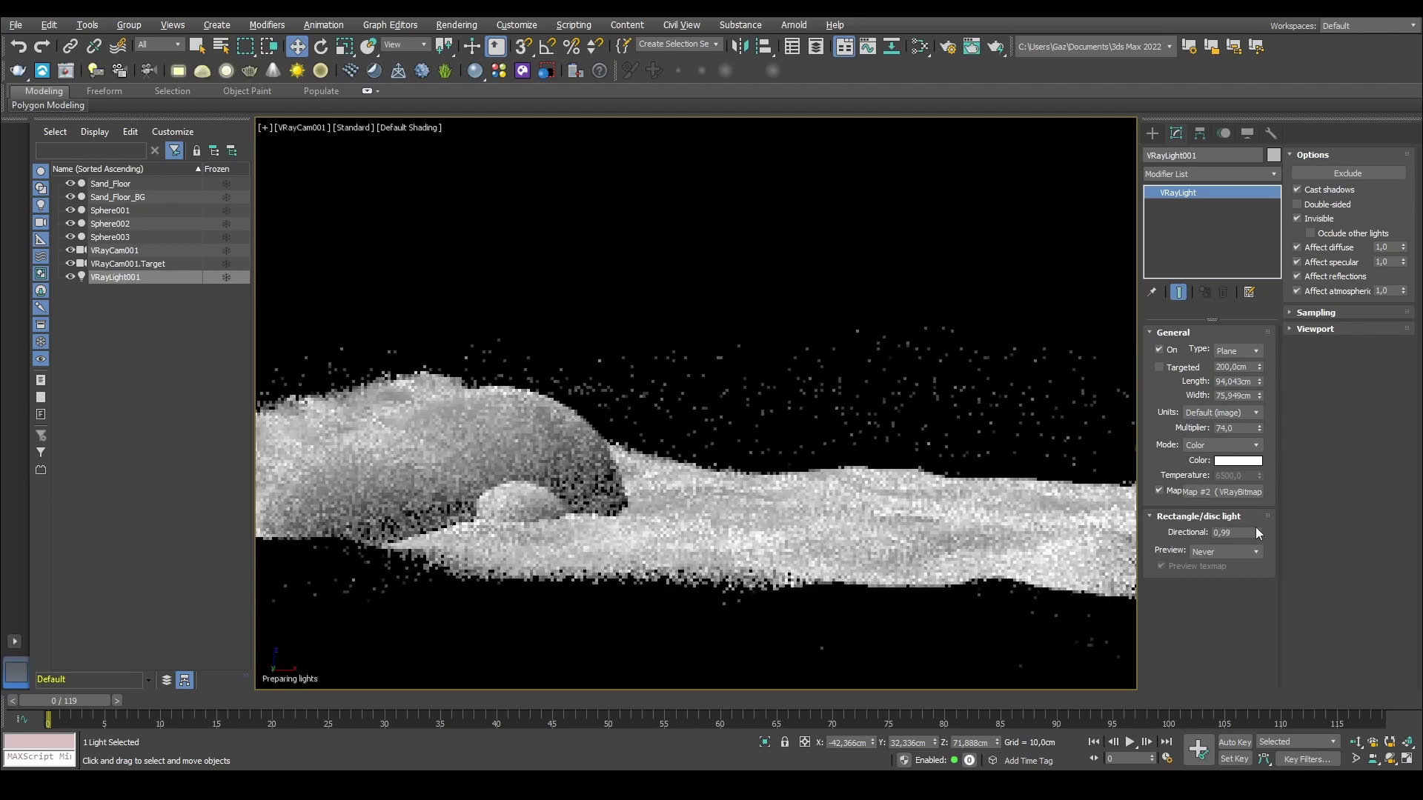
left_click(1256, 528)
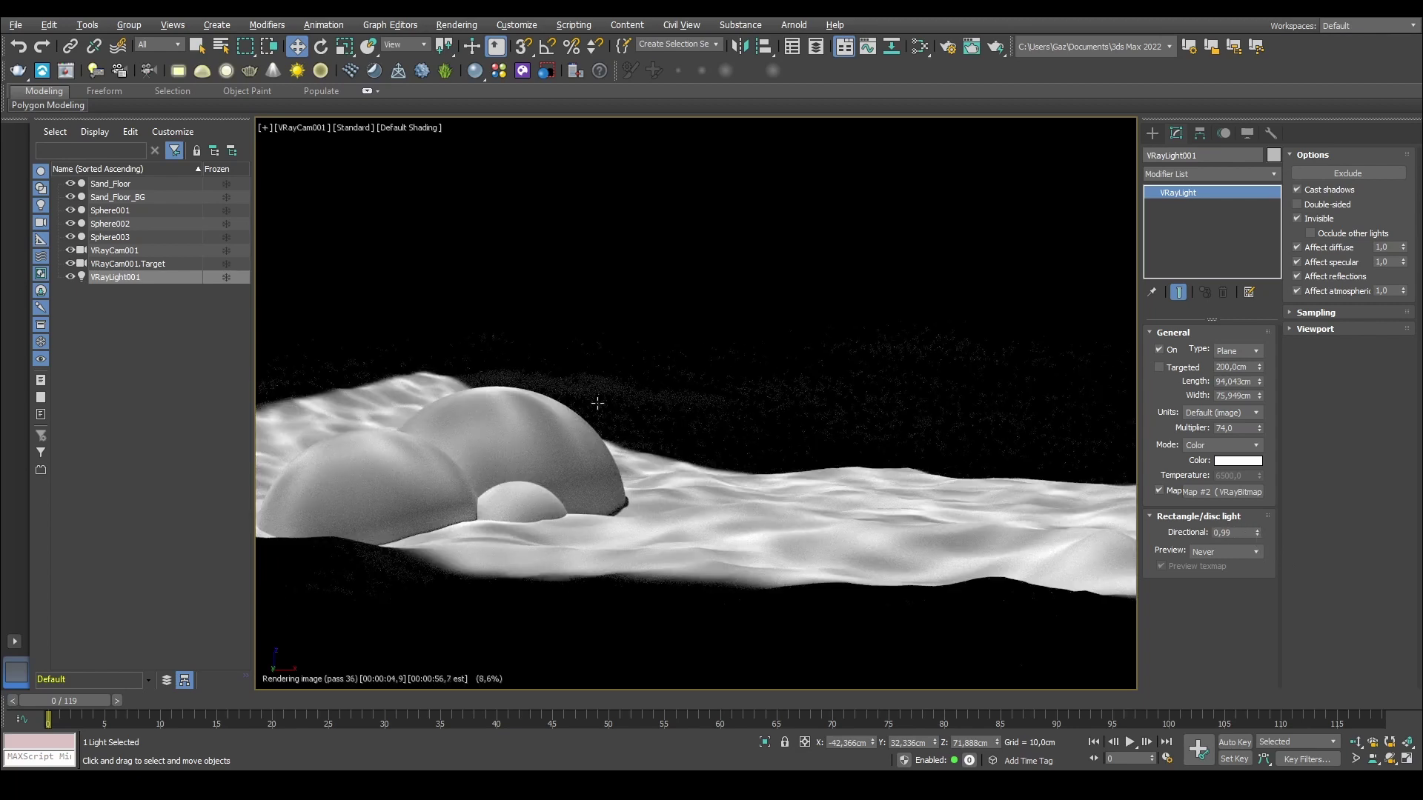
left_click(1258, 529)
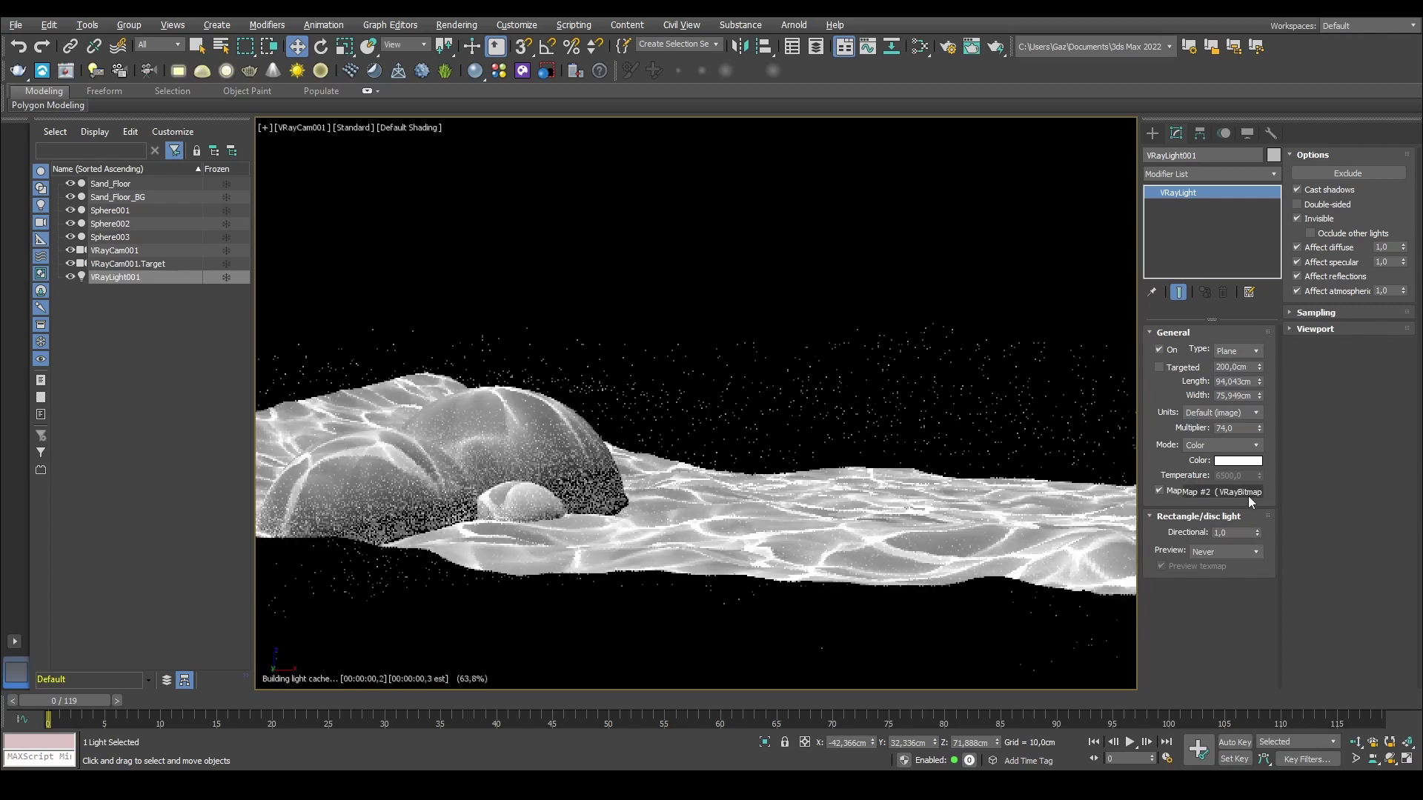
Step: Adjust VRayLight001 to multiplier 29,0, Directional 0,99, length 91,222 cm and width 134,429 cm
left_click_drag(1258, 430, 1260, 454)
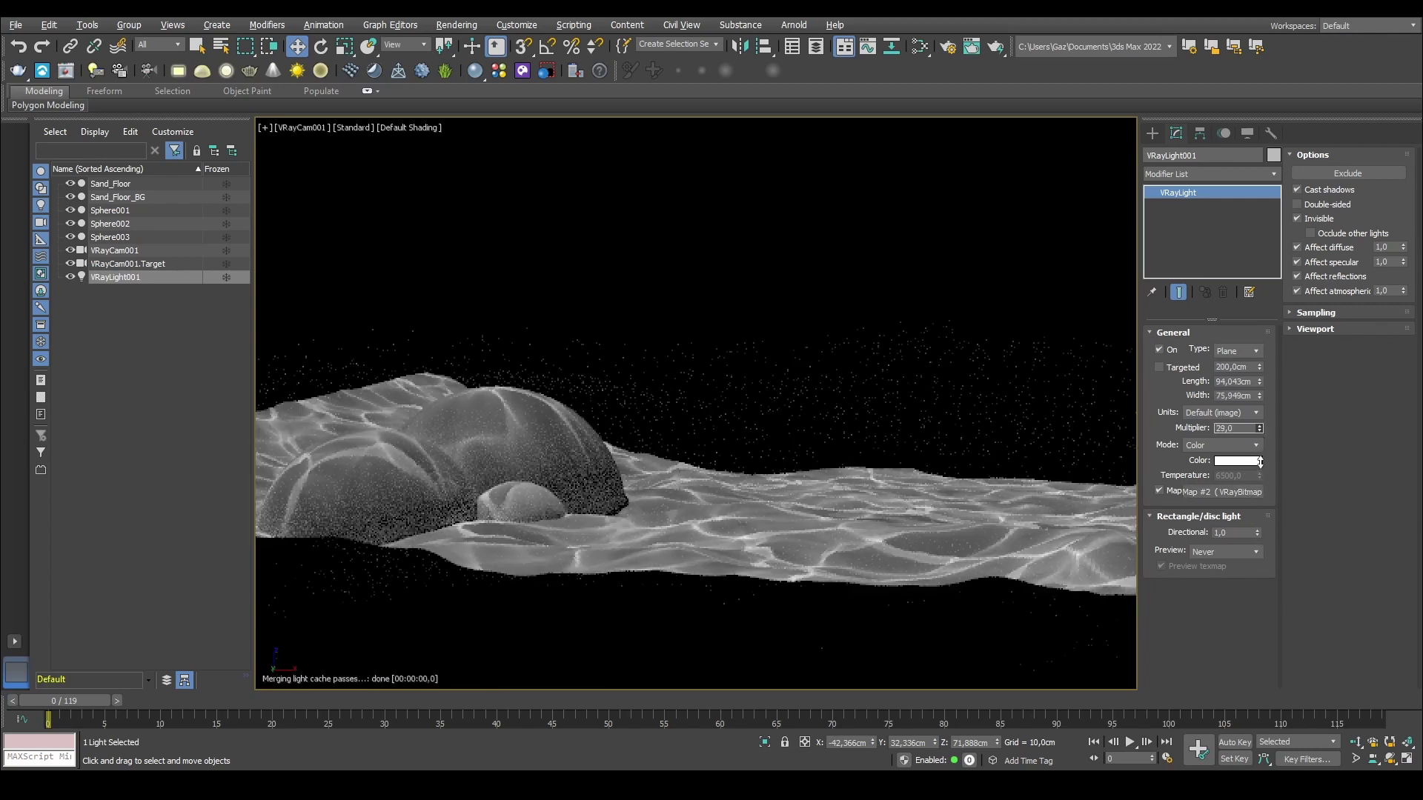
left_click(1256, 536)
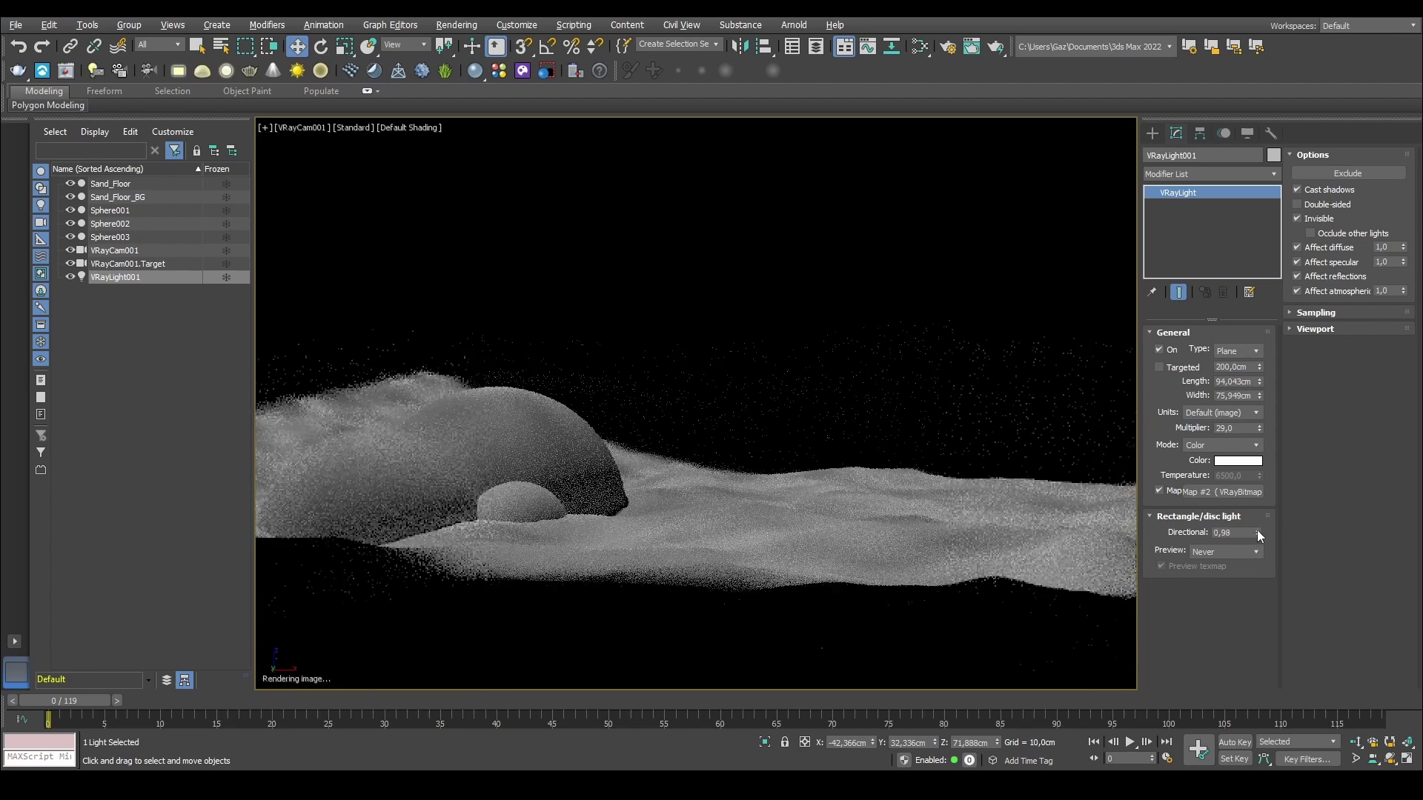
left_click(1256, 528)
left_click(1256, 535)
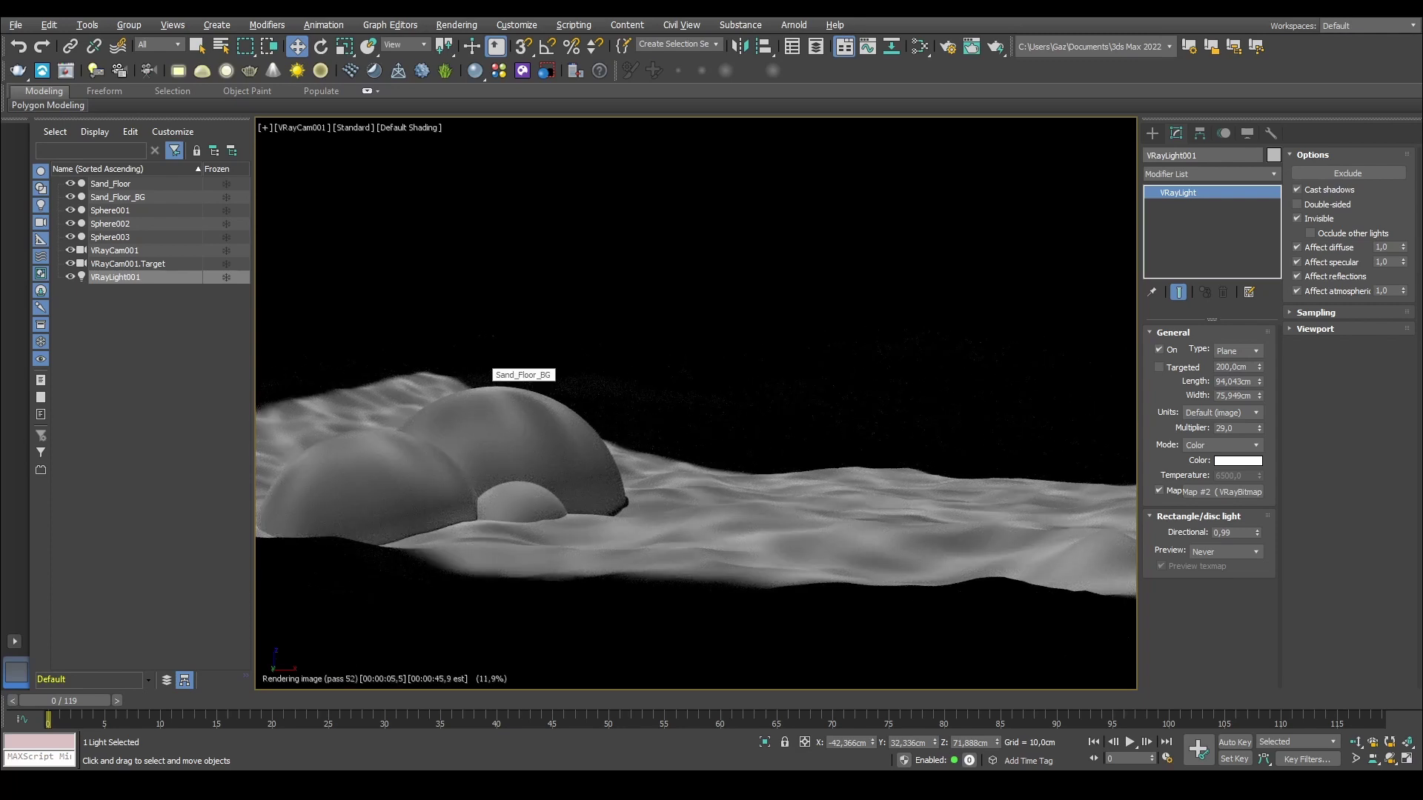
left_click_drag(1260, 383, 1240, 339)
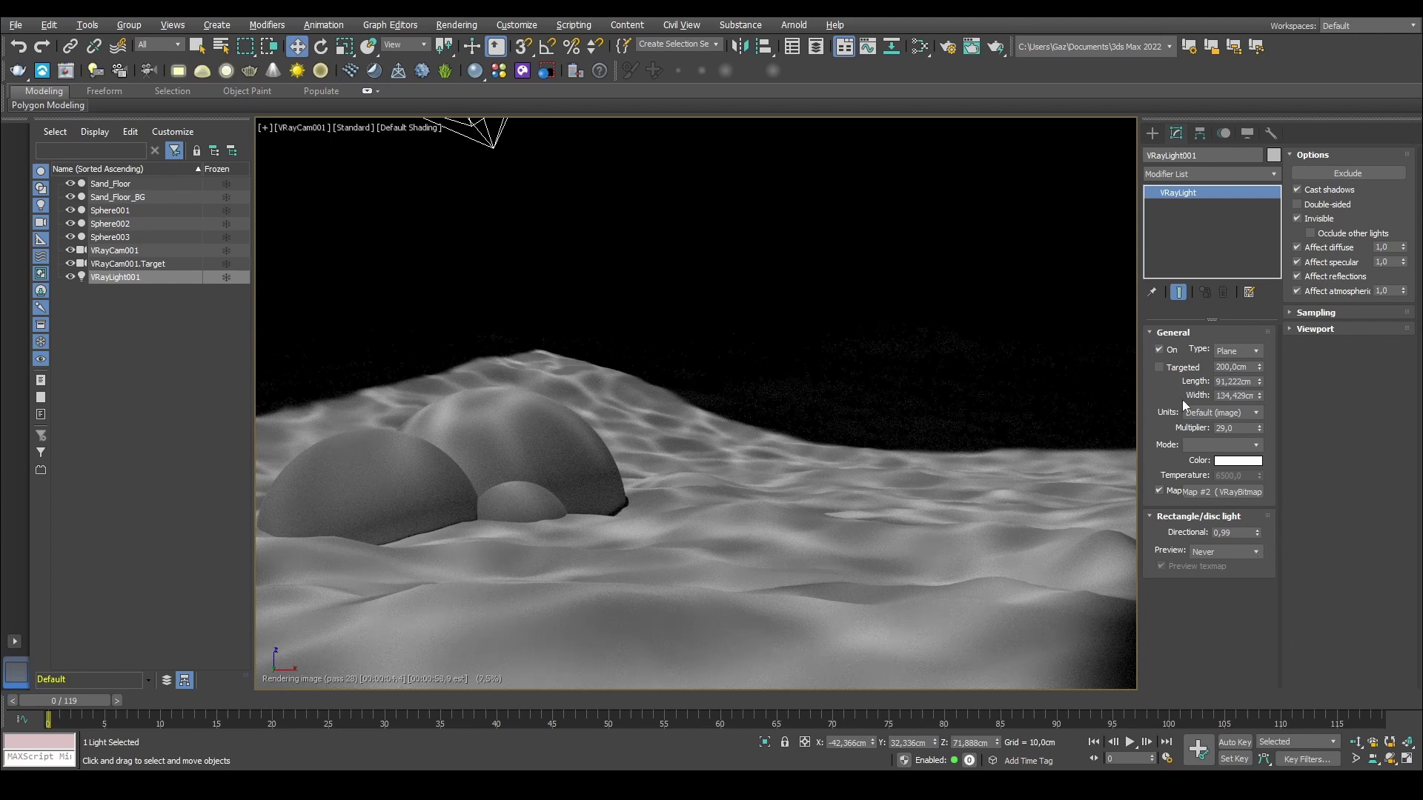
Step: Reset VRayLight001's Directional value to 0,0 and clear its map
right_click(1256, 532)
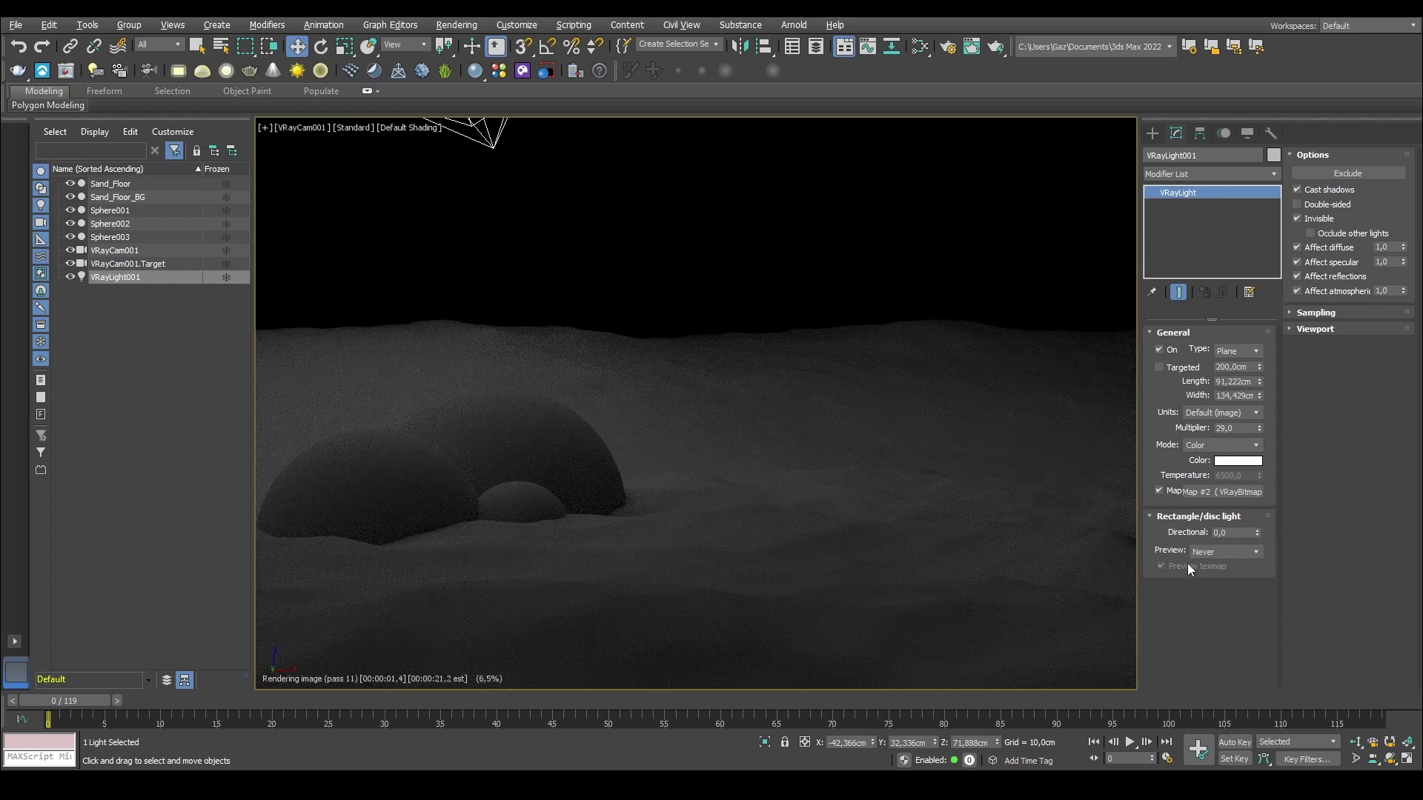
right_click(1214, 501)
left_click(1227, 534)
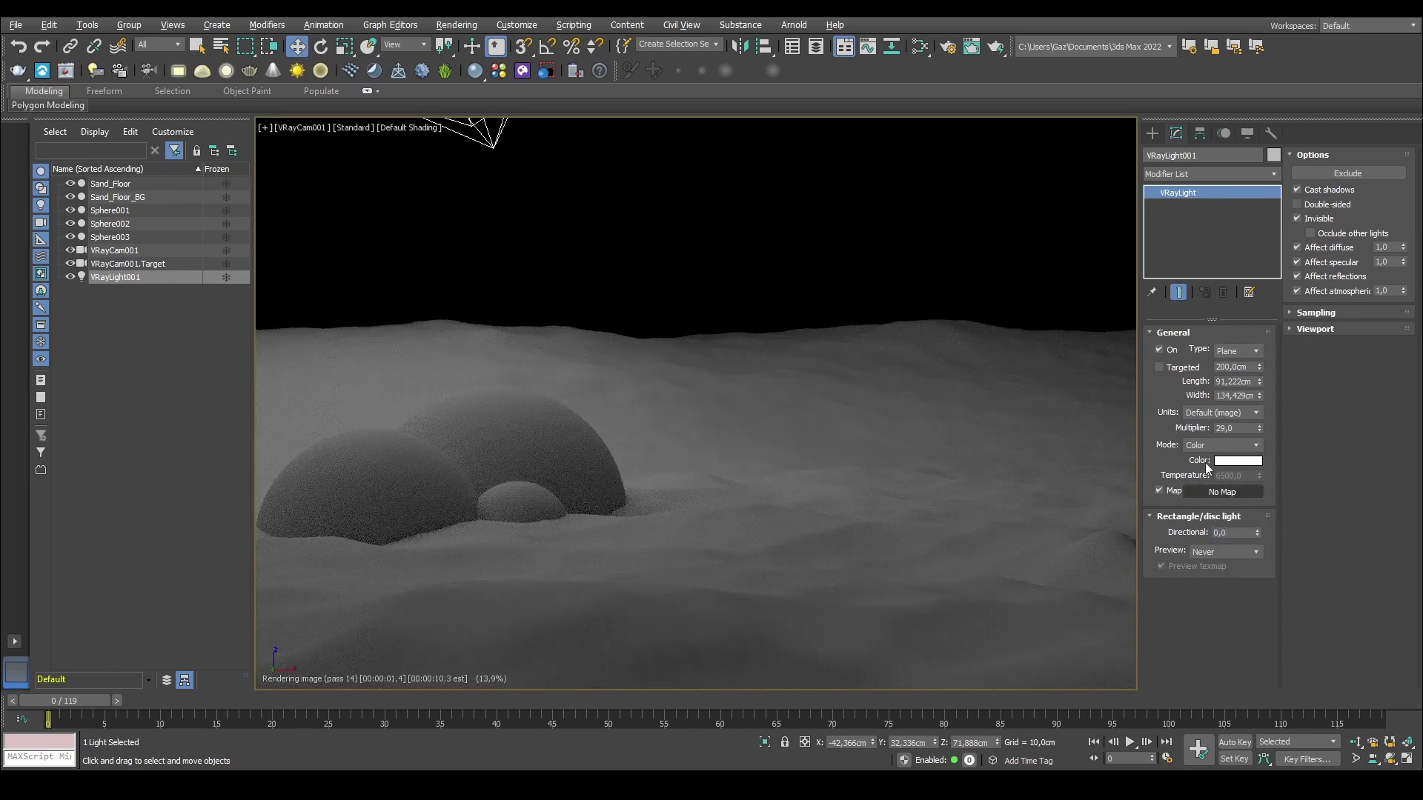
Step: Create a Target Spot in the Front view, aimed at the spheres from about 96 cm away, and return to VRayCam001 view
left_click(1153, 132)
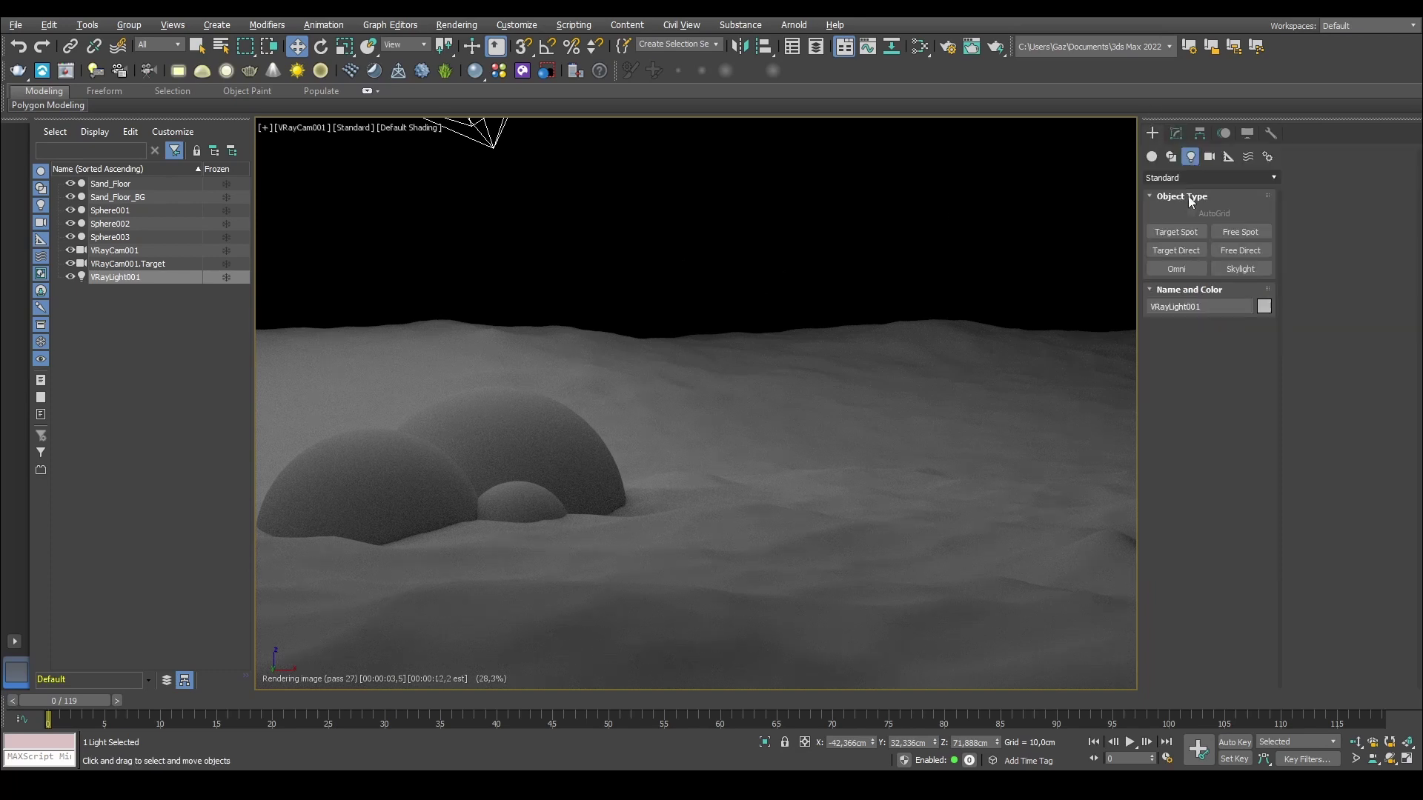
left_click(1186, 231)
key("f")
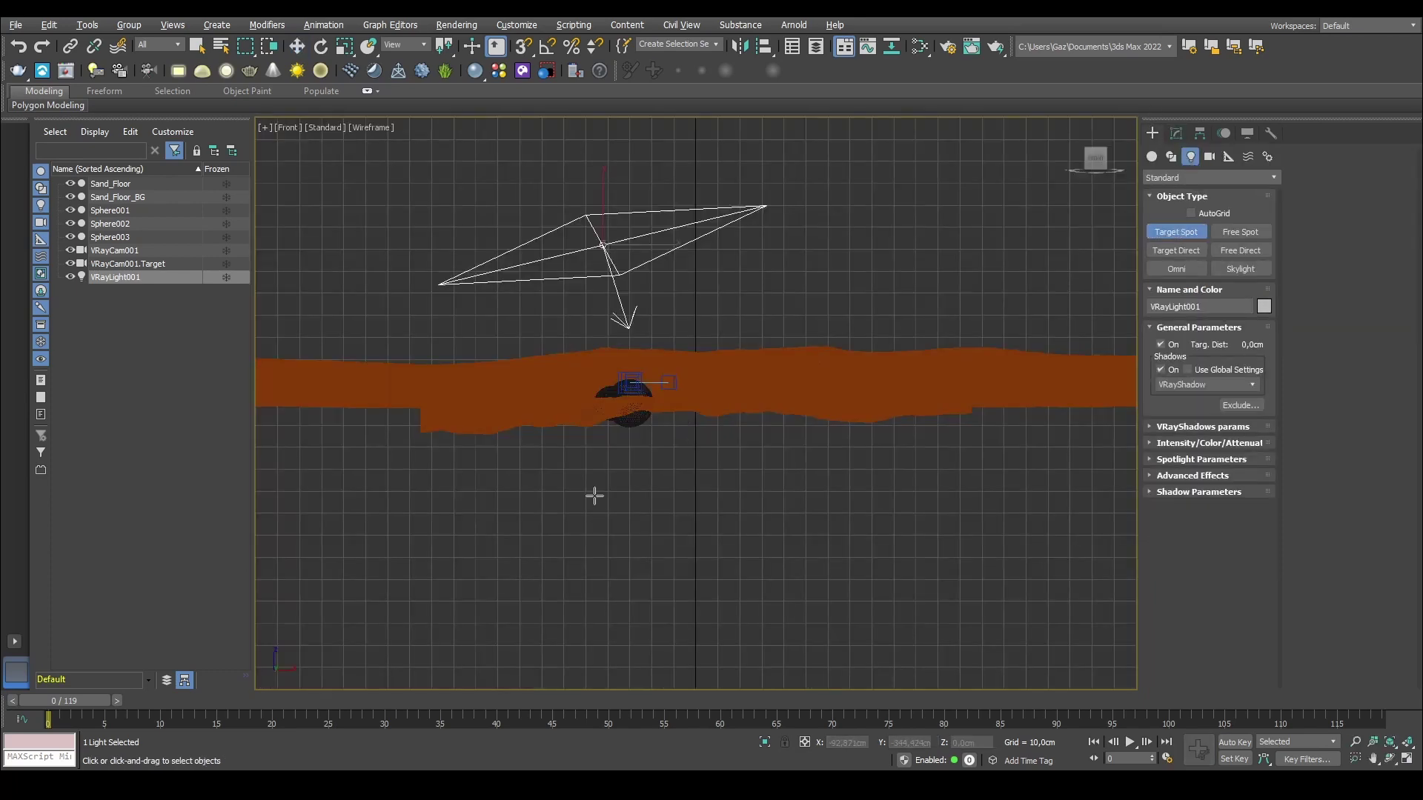
left_click_drag(698, 203, 631, 397)
right_click(755, 334)
key("c")
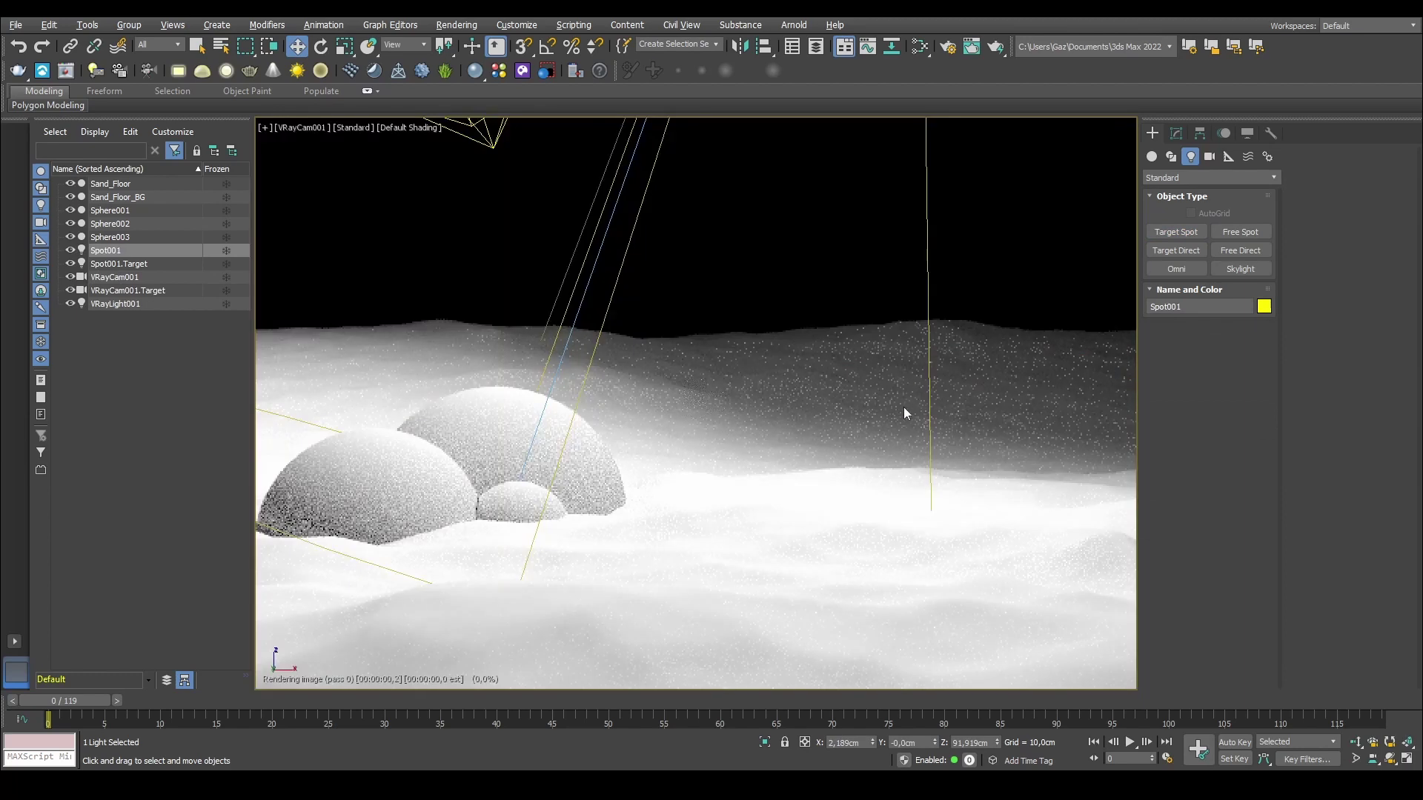
Step: Assign Map #2 as an instance to Spot001's projector map and toggle the spotlight's visibility off and on to refresh the render
left_click(1175, 133)
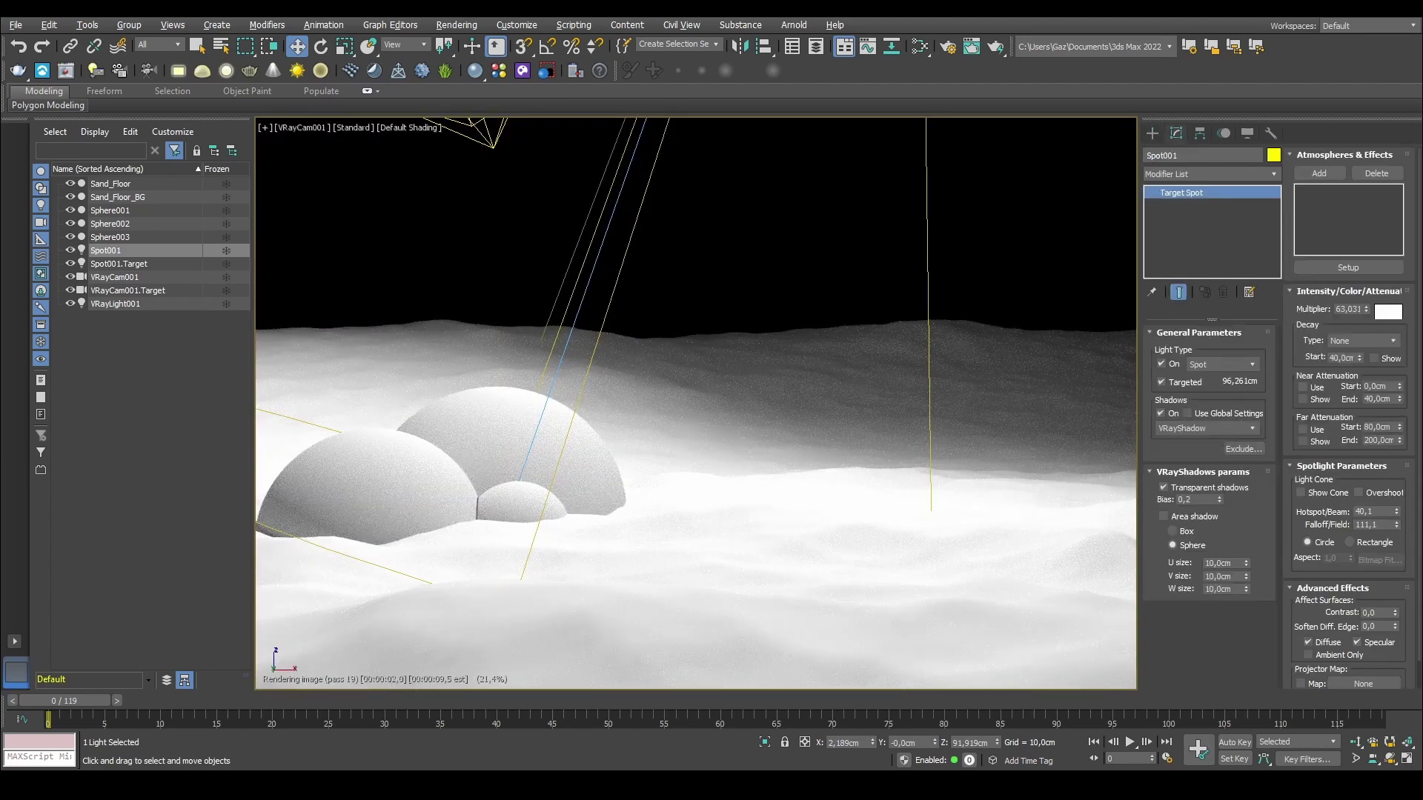
key("m")
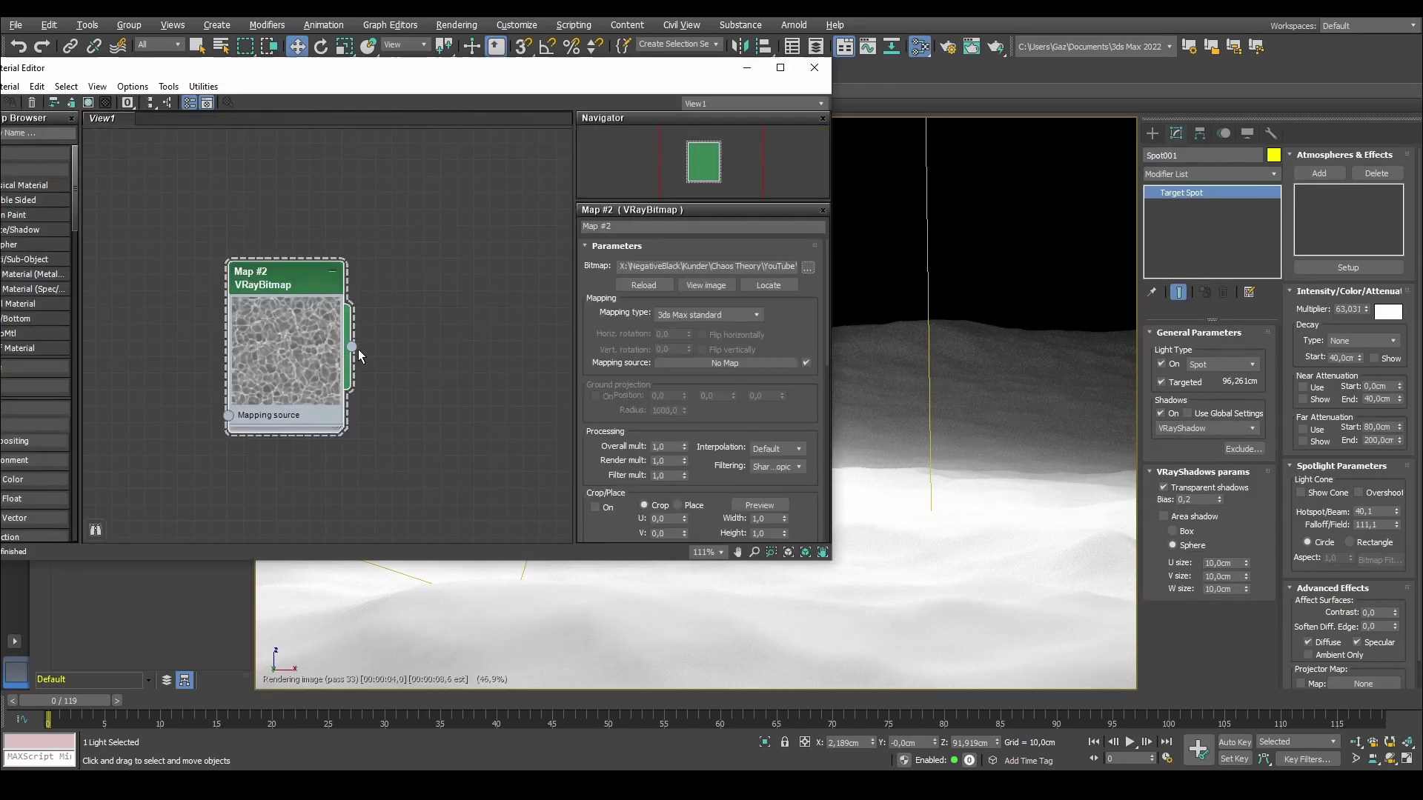
left_click_drag(352, 346, 1364, 683)
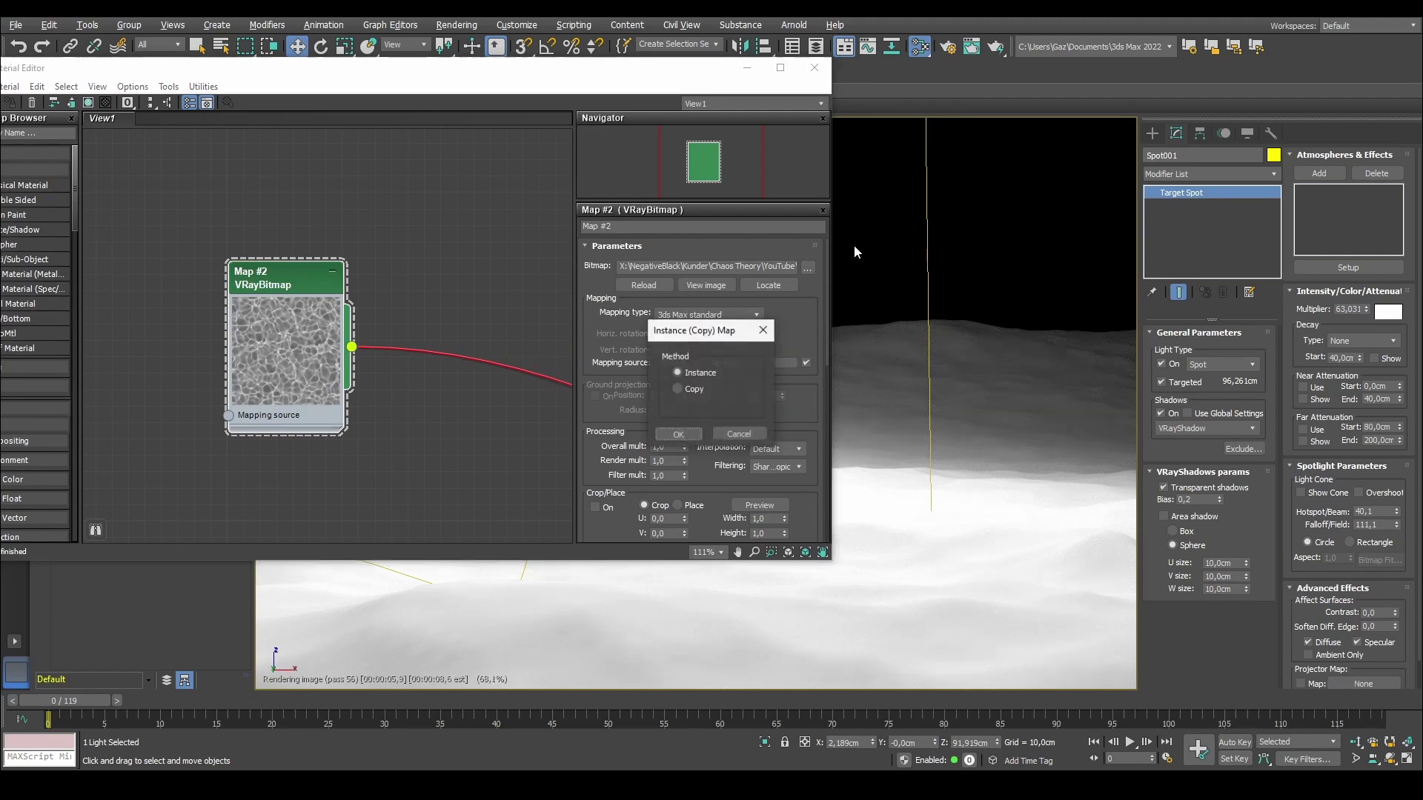
left_click(678, 434)
left_click(814, 67)
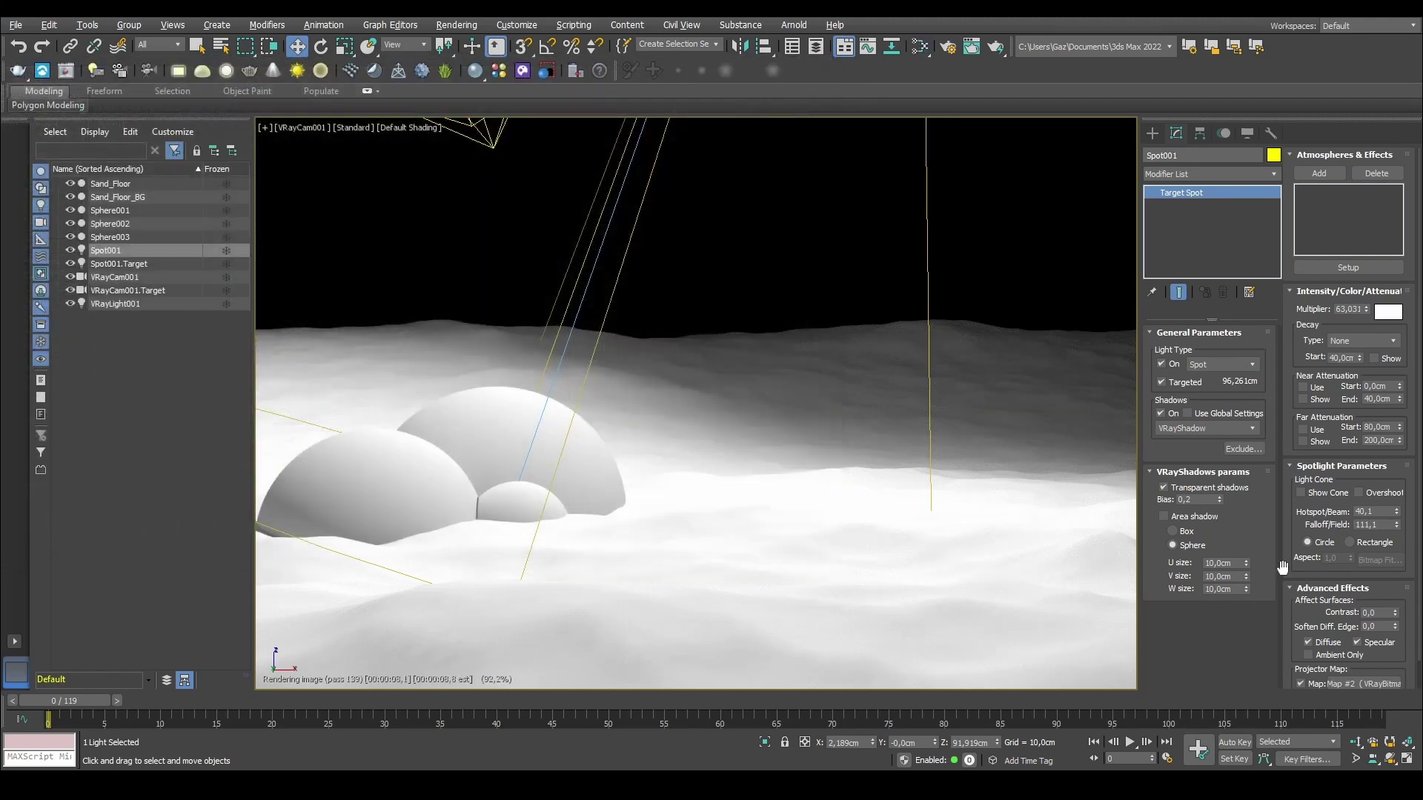
left_click(71, 251)
left_click(71, 251)
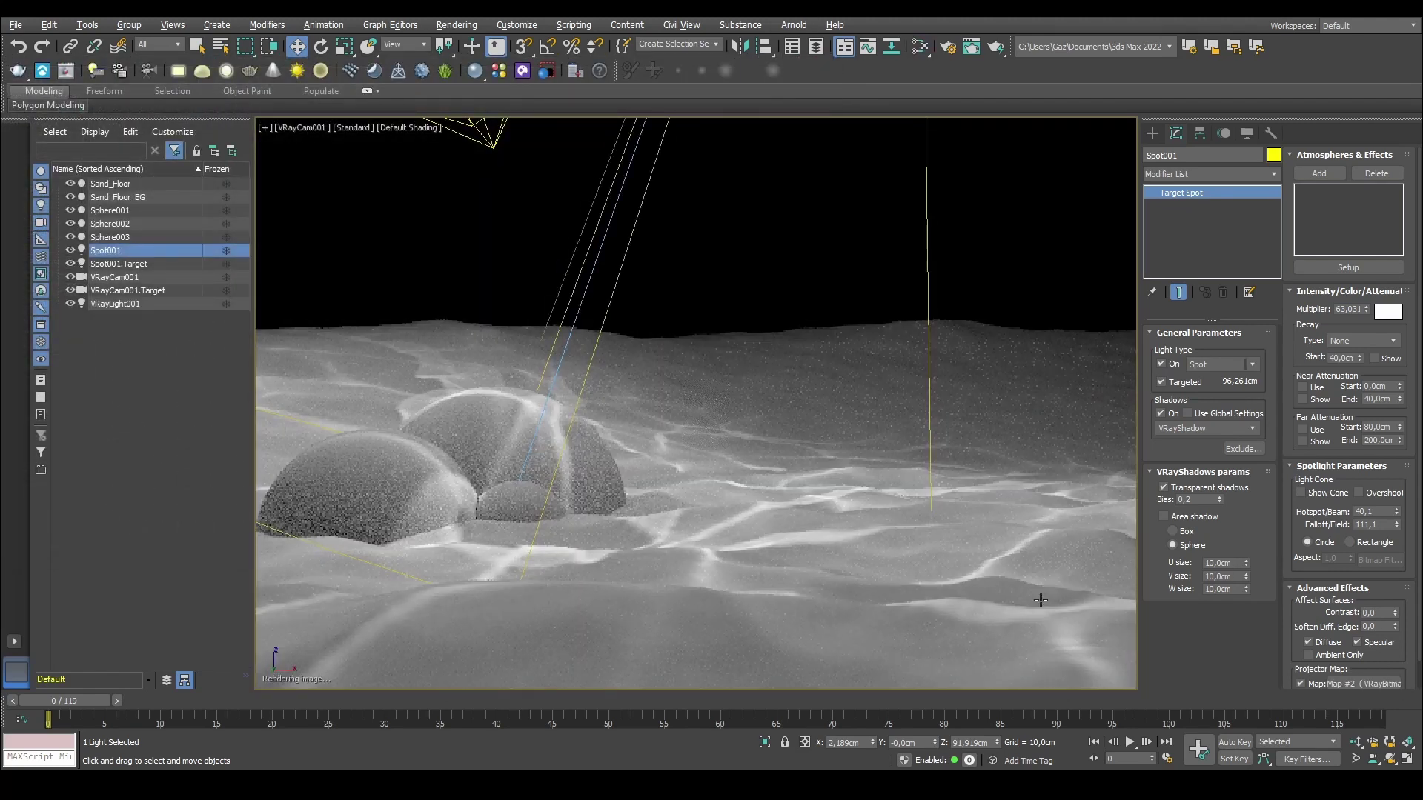
Step: Set Map #2's U and V tiling to 3,0 in the Material Editor and close the editor
key("m")
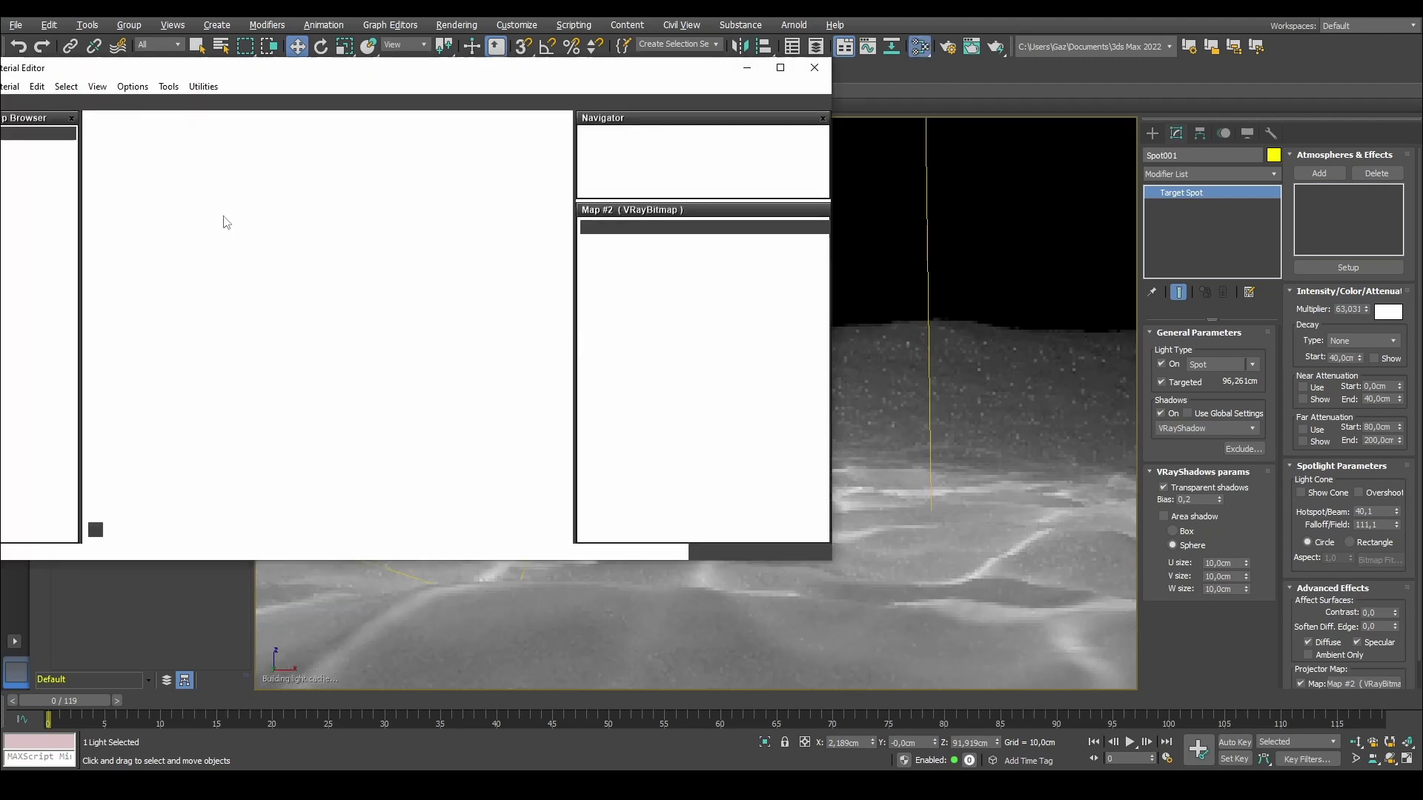
scroll(746, 440, "down", 3)
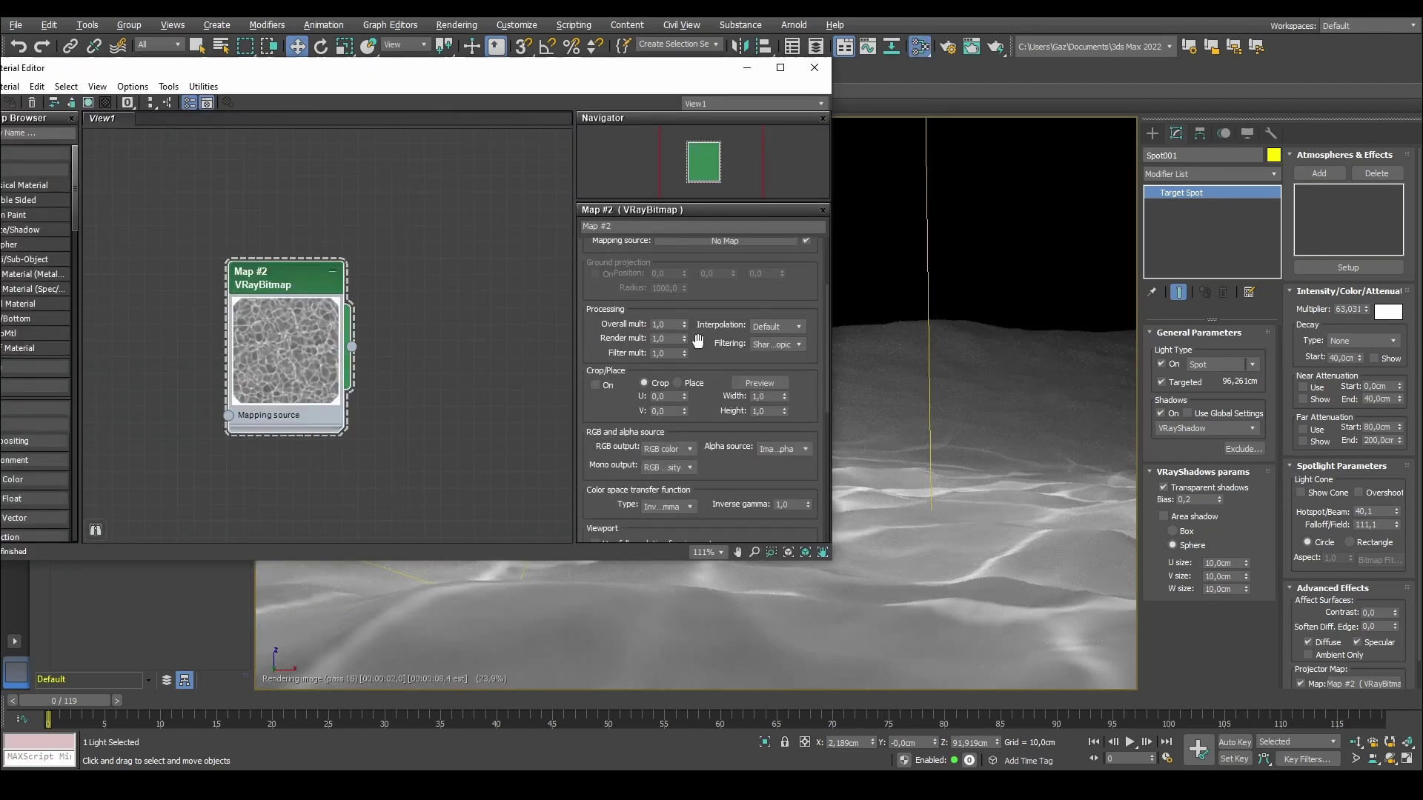
scroll(746, 440, "down", 7)
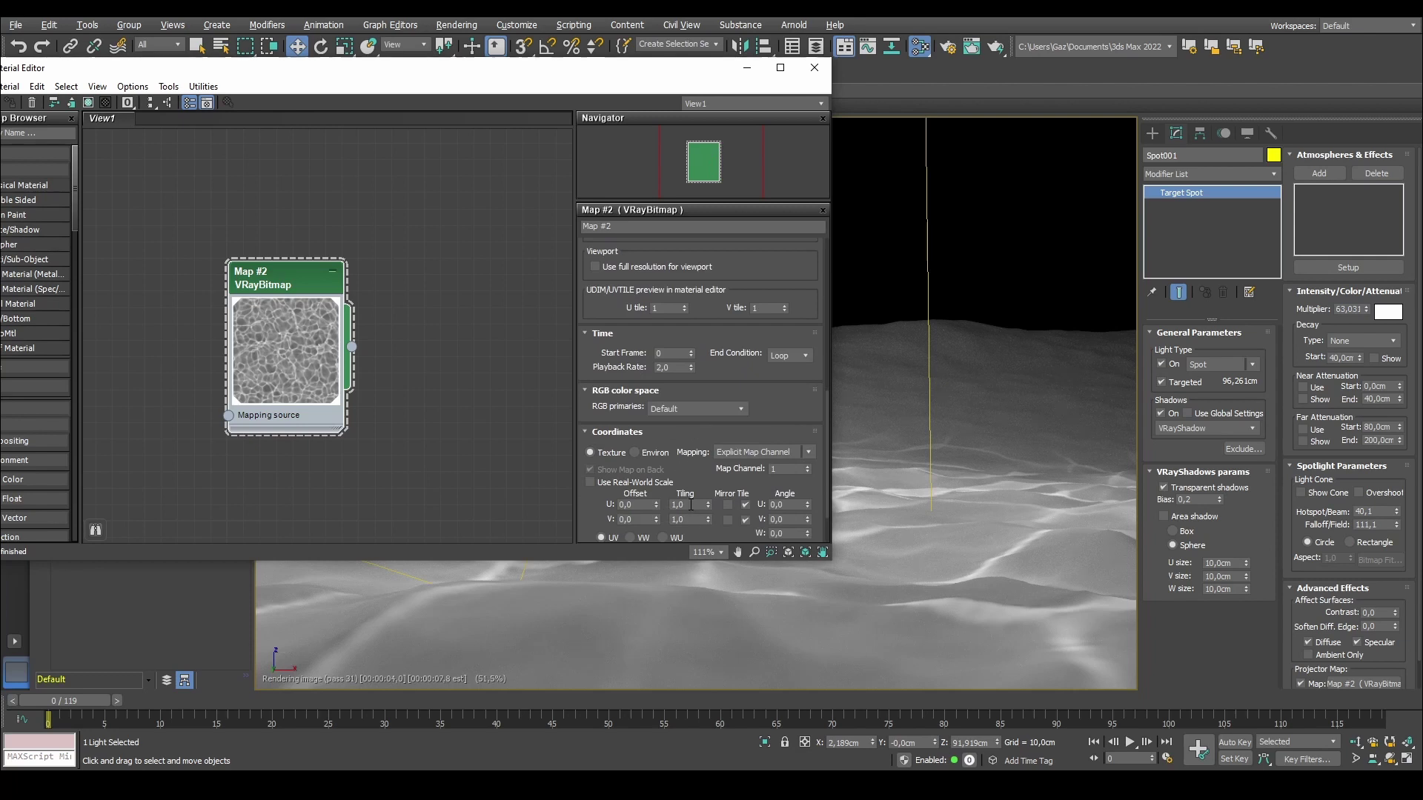
double_click(690, 505)
type("3")
key("Return")
double_click(678, 519)
type("3")
key("Return")
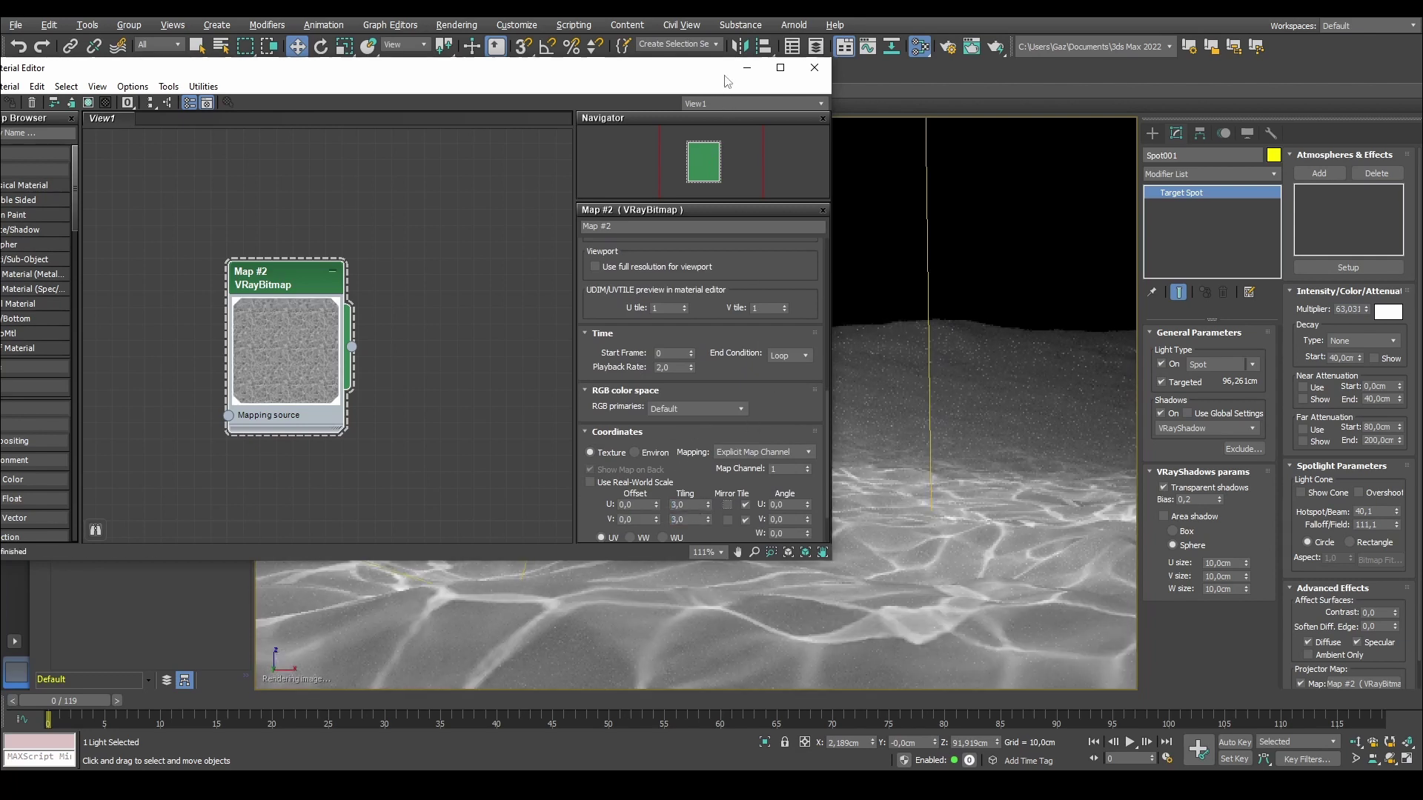
left_click_drag(714, 74, 192, 91)
left_click(290, 80)
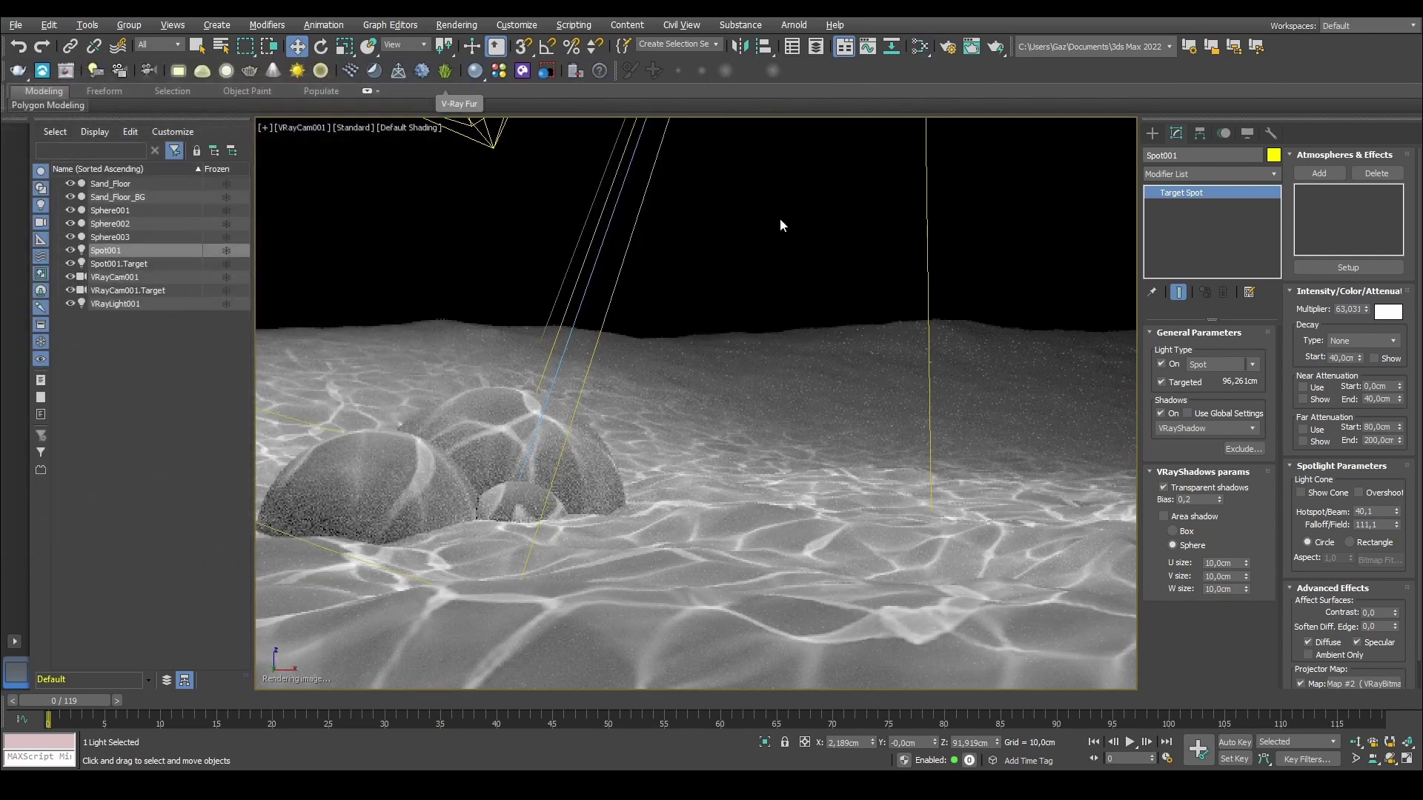
Step: Add a VRayEnvironmentFog effect to the scene's atmosphere in the Environment and Effects settings
left_click(776, 216)
key("8")
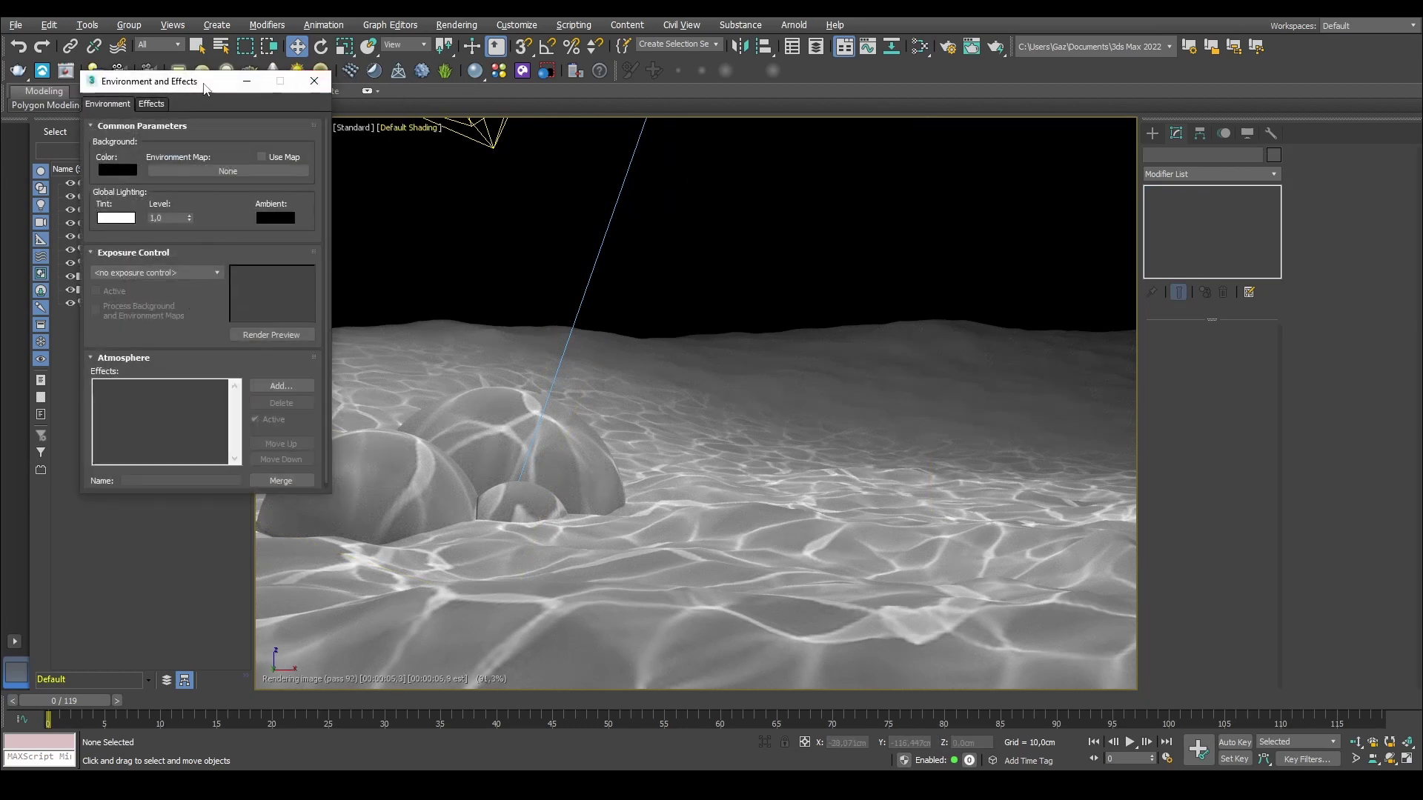
left_click_drag(237, 81, 675, 79)
left_click(718, 384)
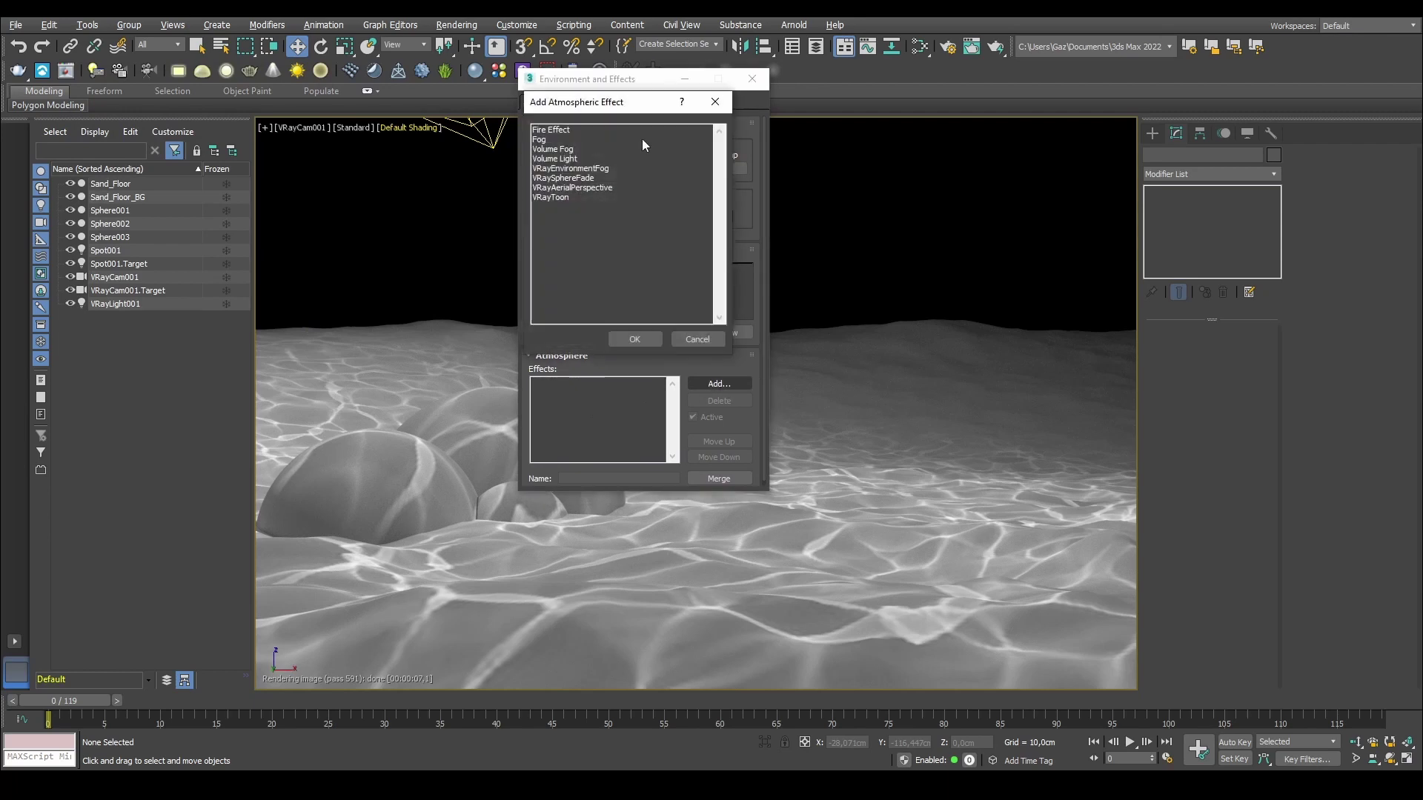
double_click(592, 169)
left_click_drag(658, 352, 647, 315)
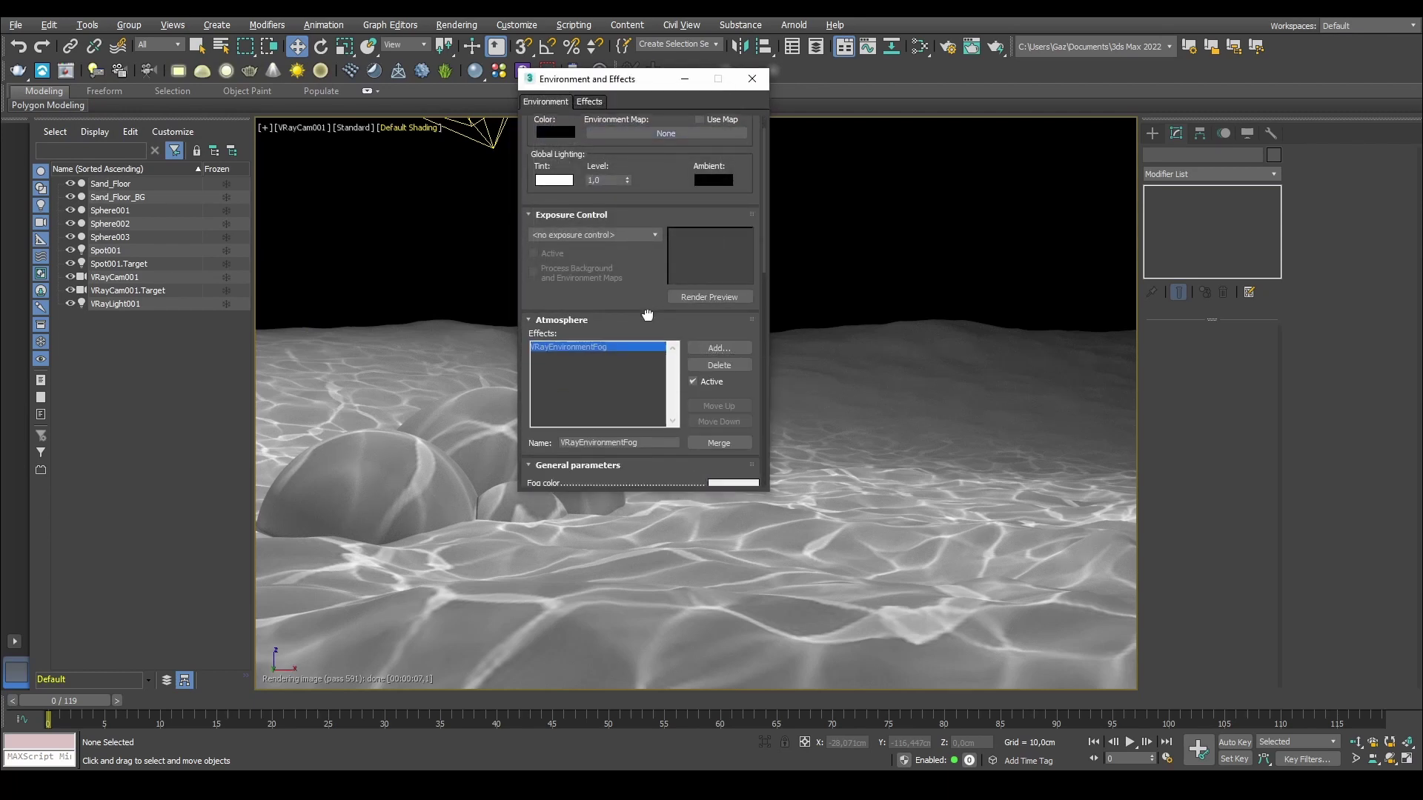
scroll(647, 315, "down", 5)
left_click(738, 318)
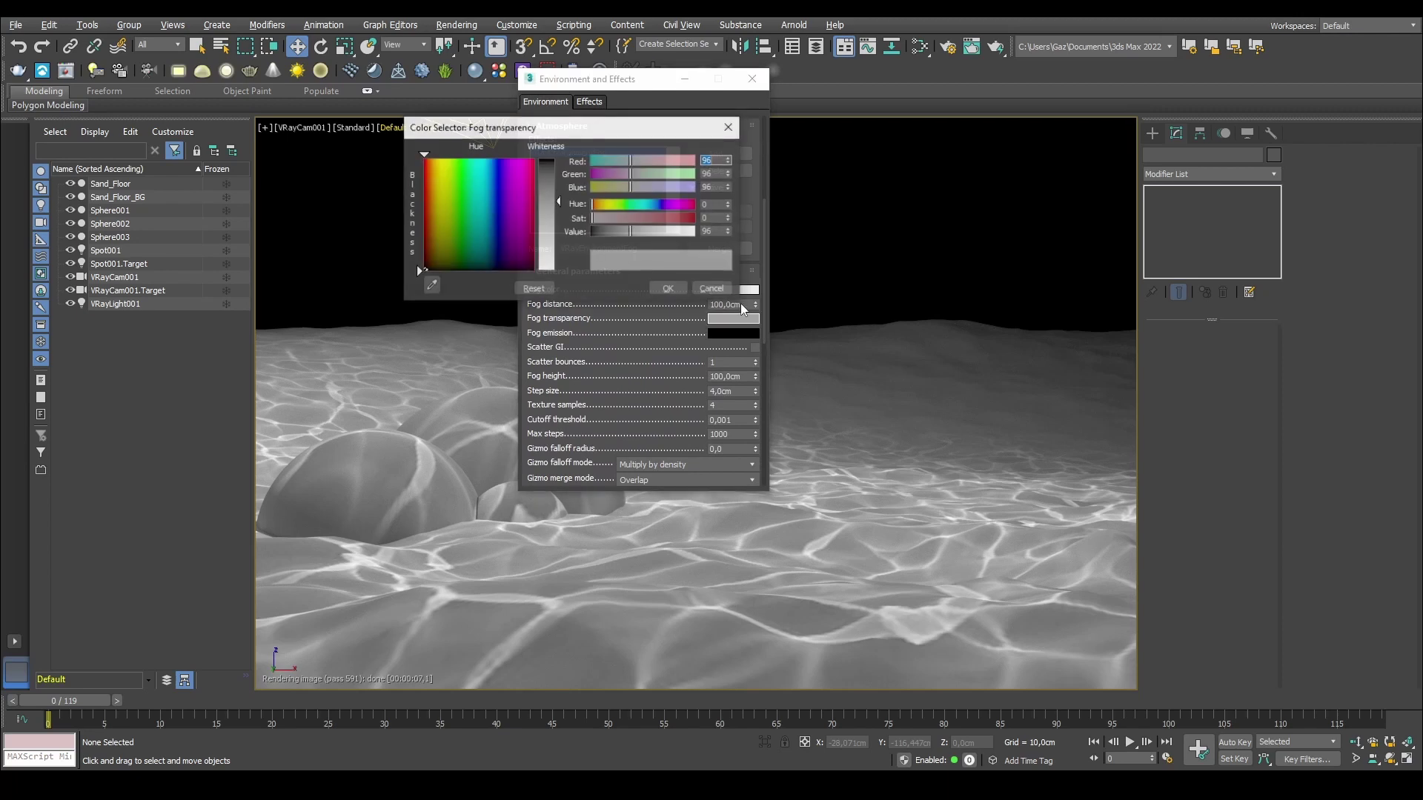
left_click(716, 288)
Step: Restart the V-Ray Viewport IPR in the VRayCam001 view
left_click_drag(648, 83, 226, 217)
left_click(339, 129)
left_click(393, 160)
left_click(349, 127)
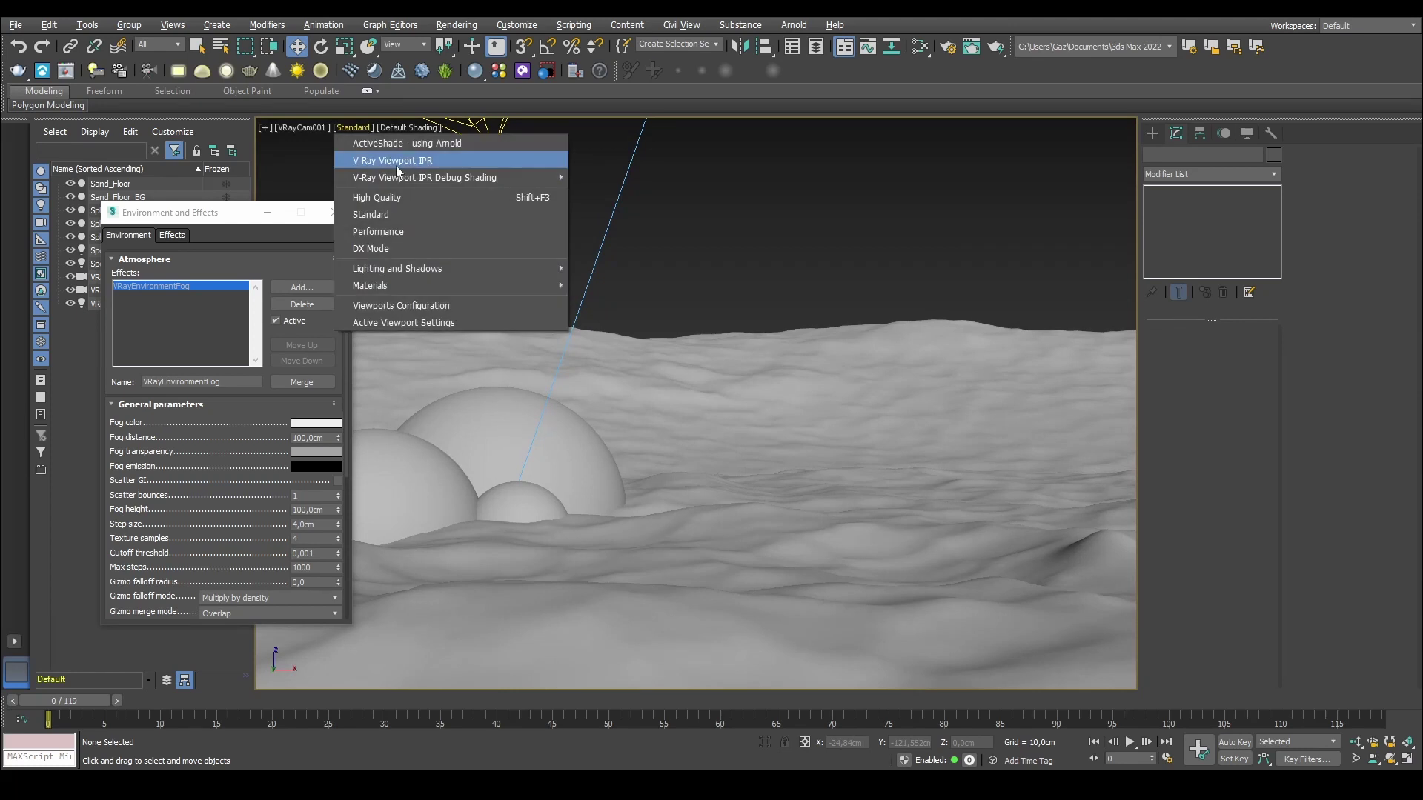
left_click(396, 160)
Step: Turn off Use all lights for VRayEnvironmentFog and add Spot001 to its lights list
left_click_drag(224, 215, 965, 77)
scroll(982, 277, "down", 5)
scroll(982, 277, "down", 3)
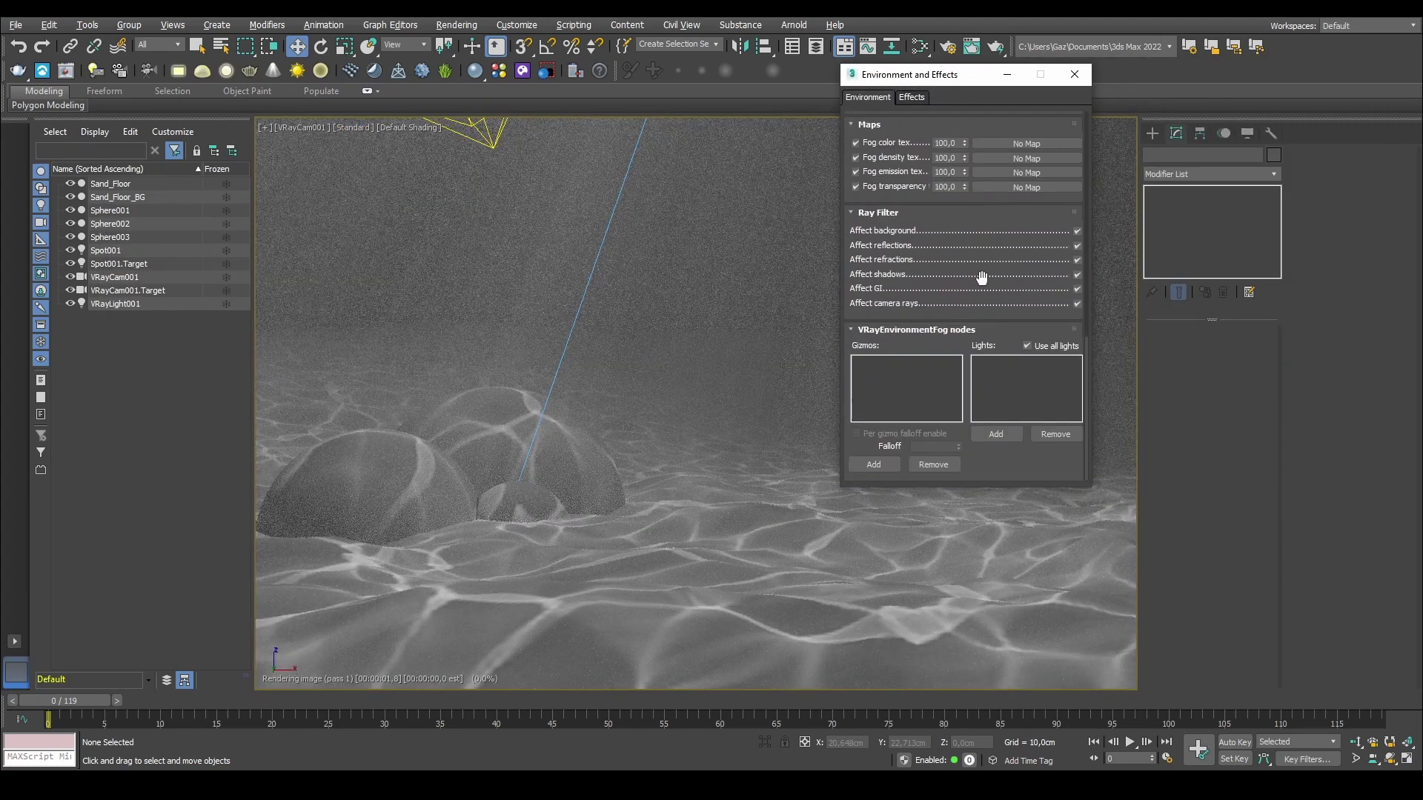
left_click(1028, 346)
left_click(1002, 434)
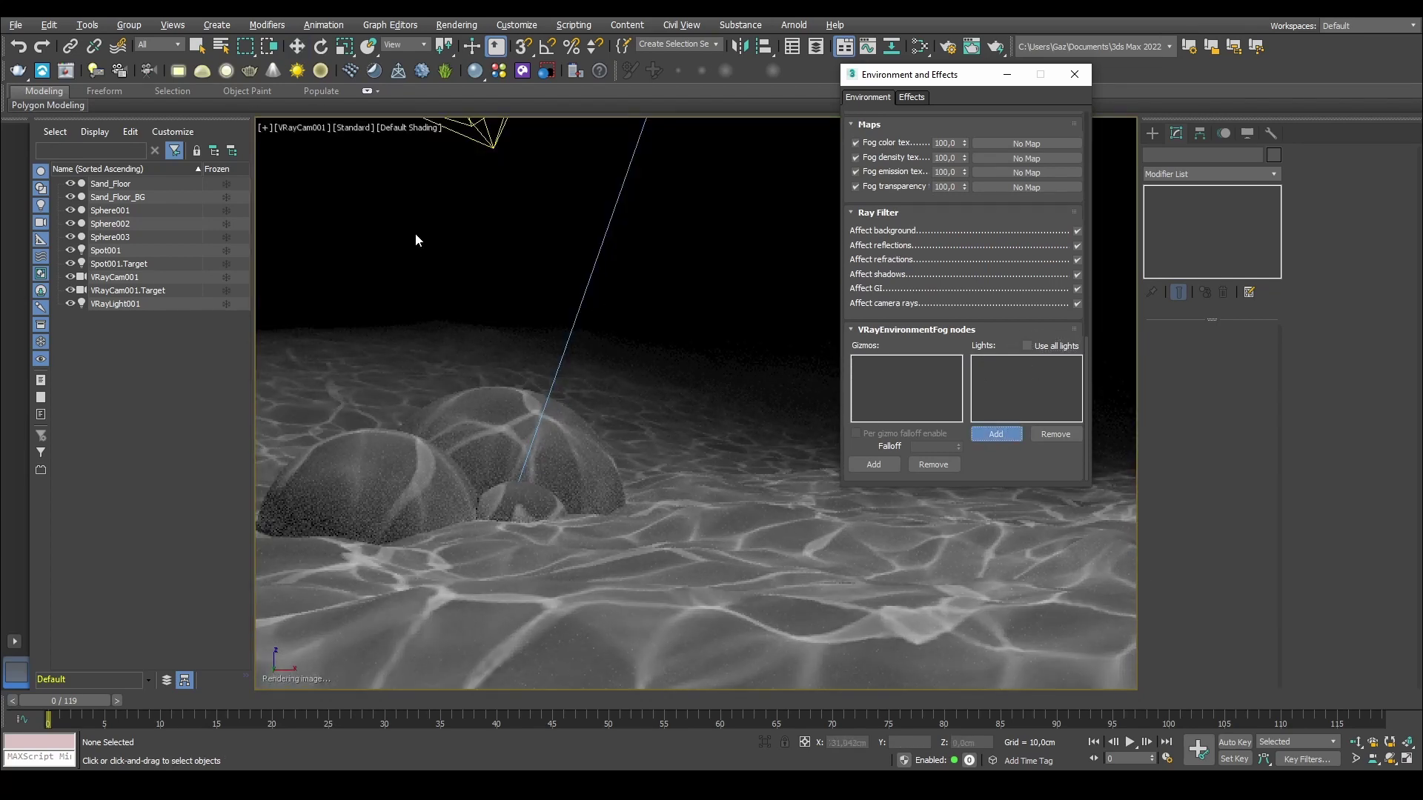
left_click(105, 250)
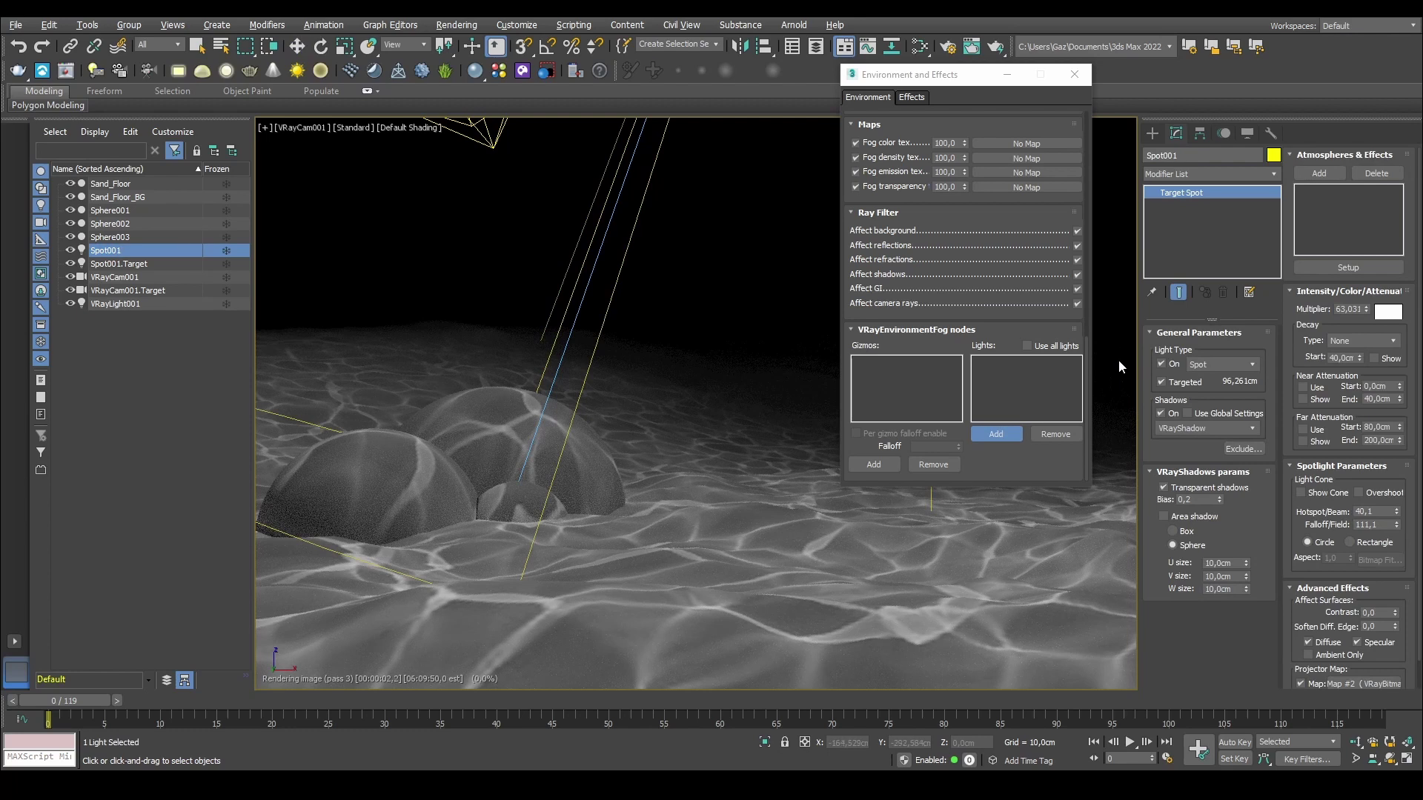
left_click(634, 148)
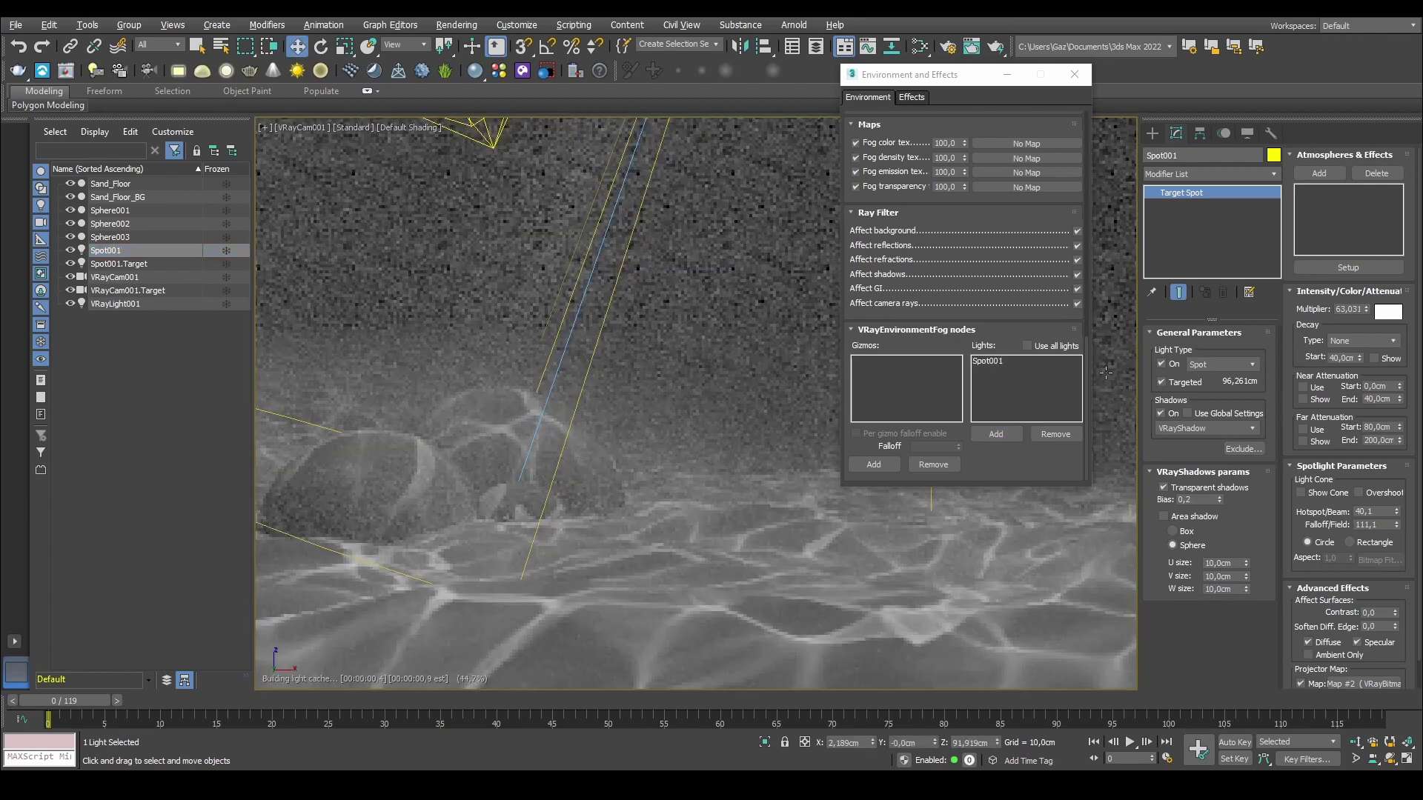
Step: Try a VRayEnvironmentFog distance of 500 cm and settle on 300 cm
scroll(993, 229, "up", 10)
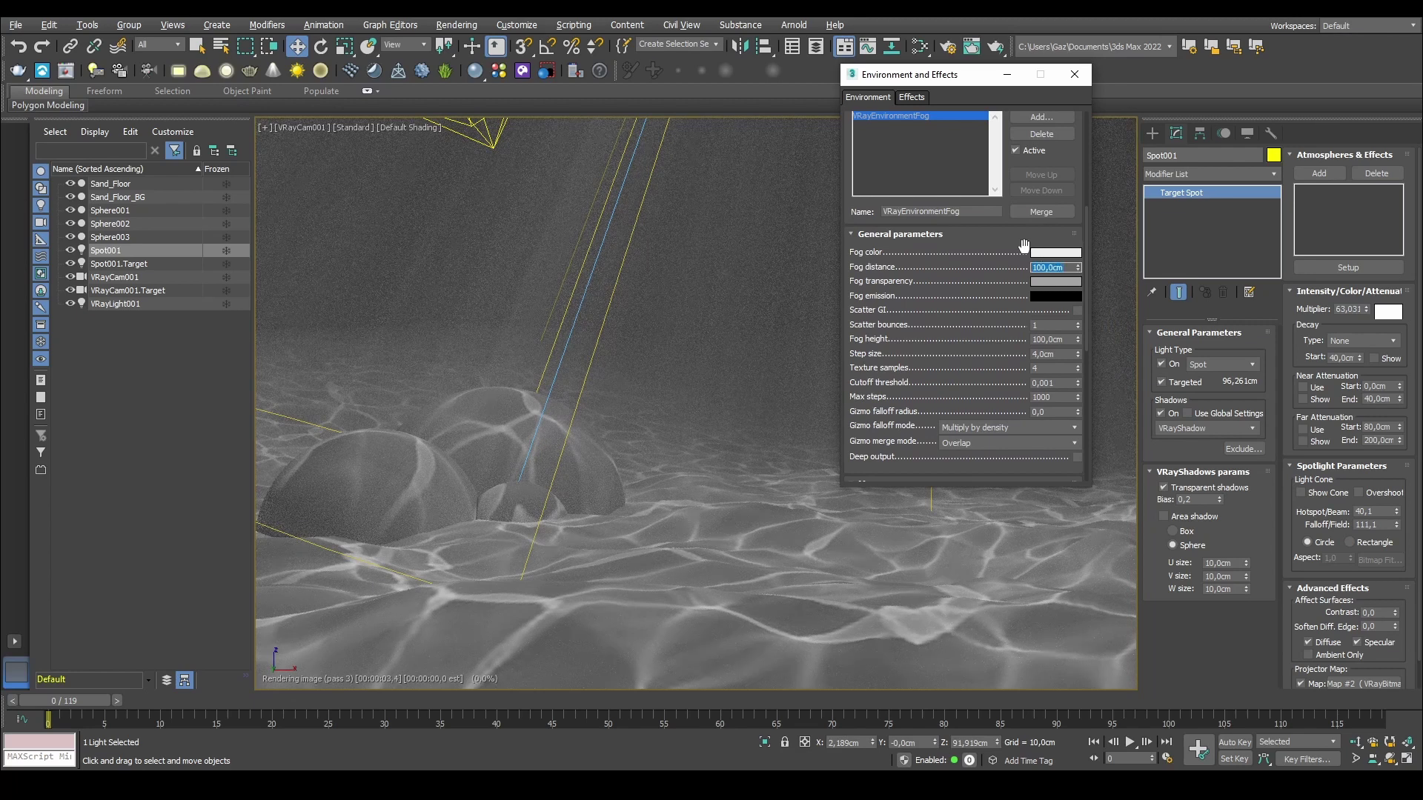
type("500")
key("Return")
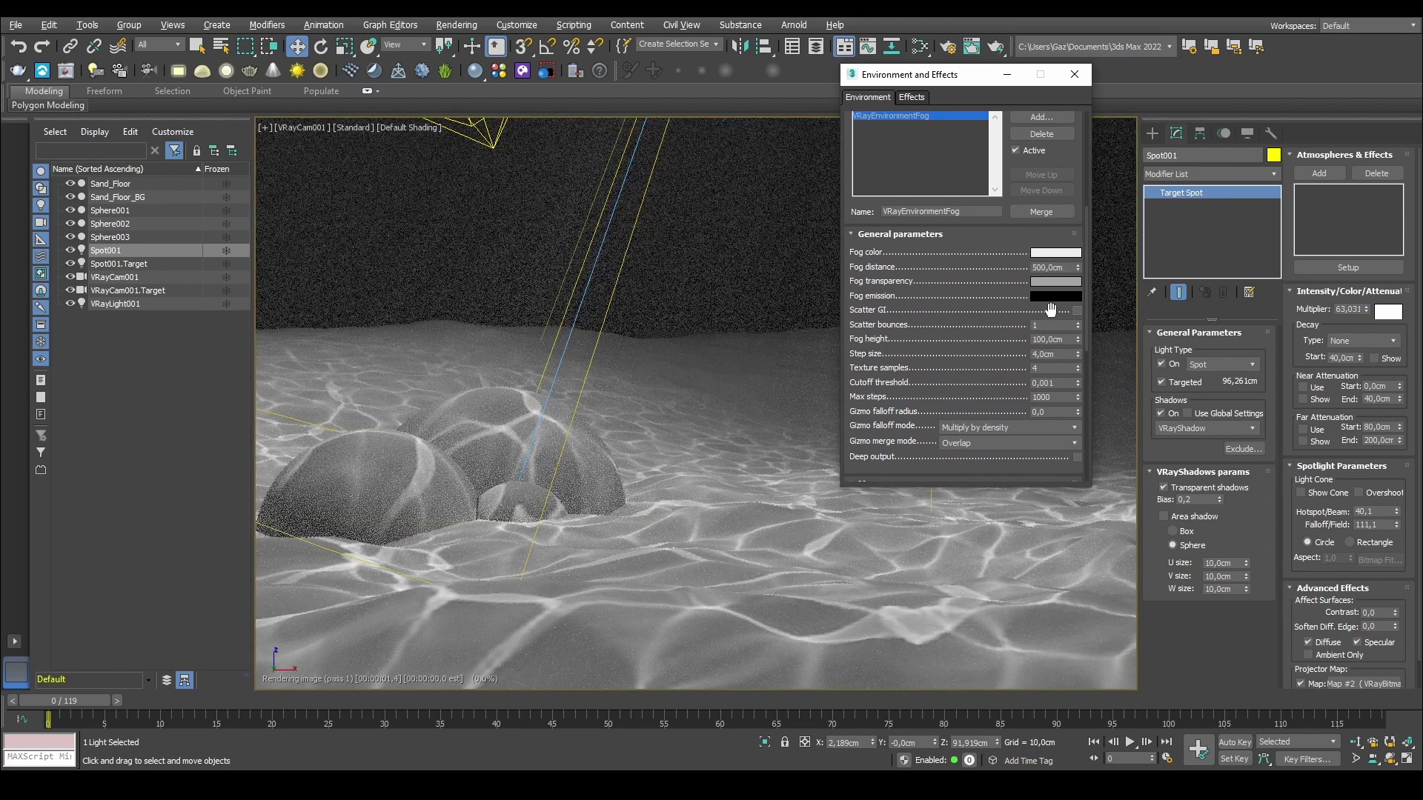
left_click(1062, 267)
type("300")
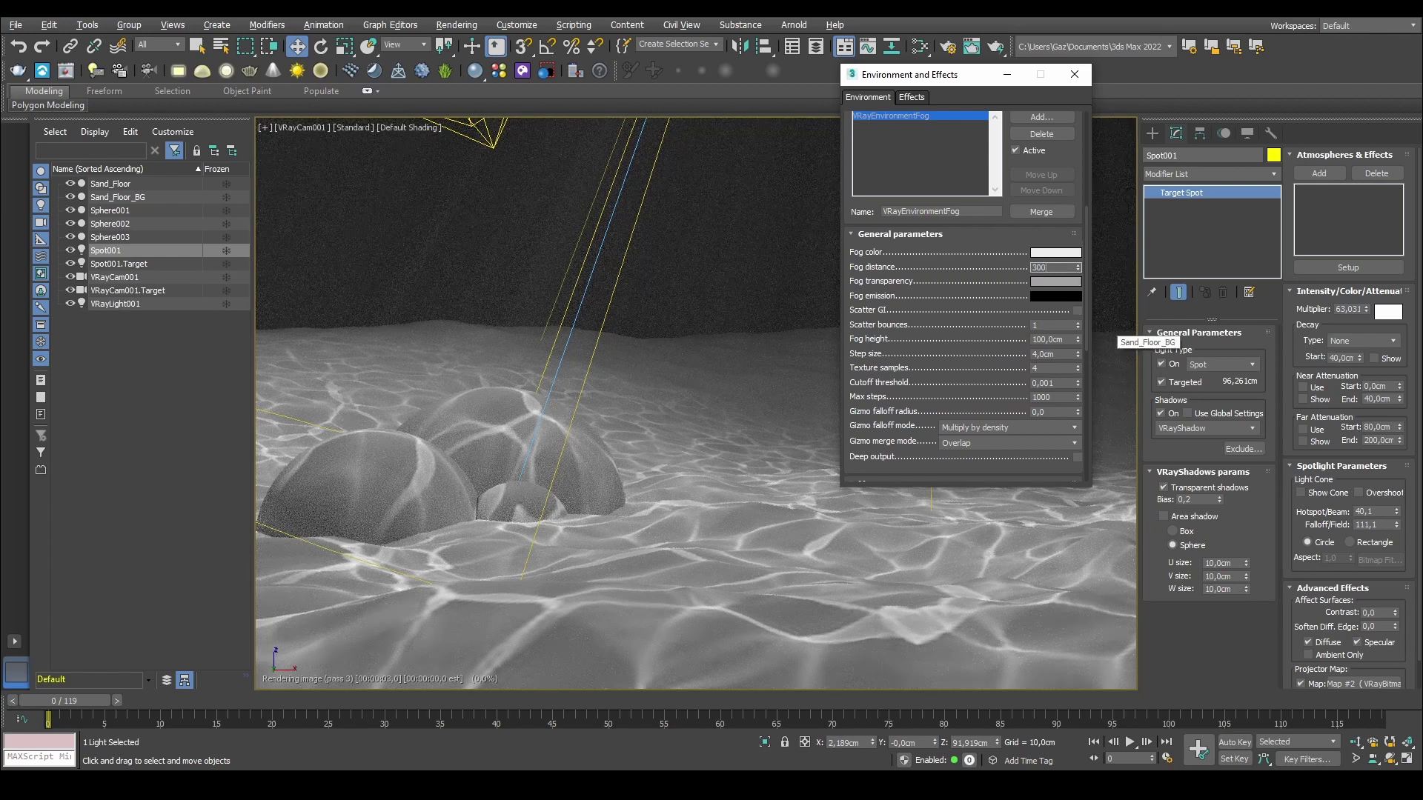
key("Return")
Step: Deselect Spot001 and go to frame 12 to check the light rays in the fog
left_click_drag(933, 77, 1074, 32)
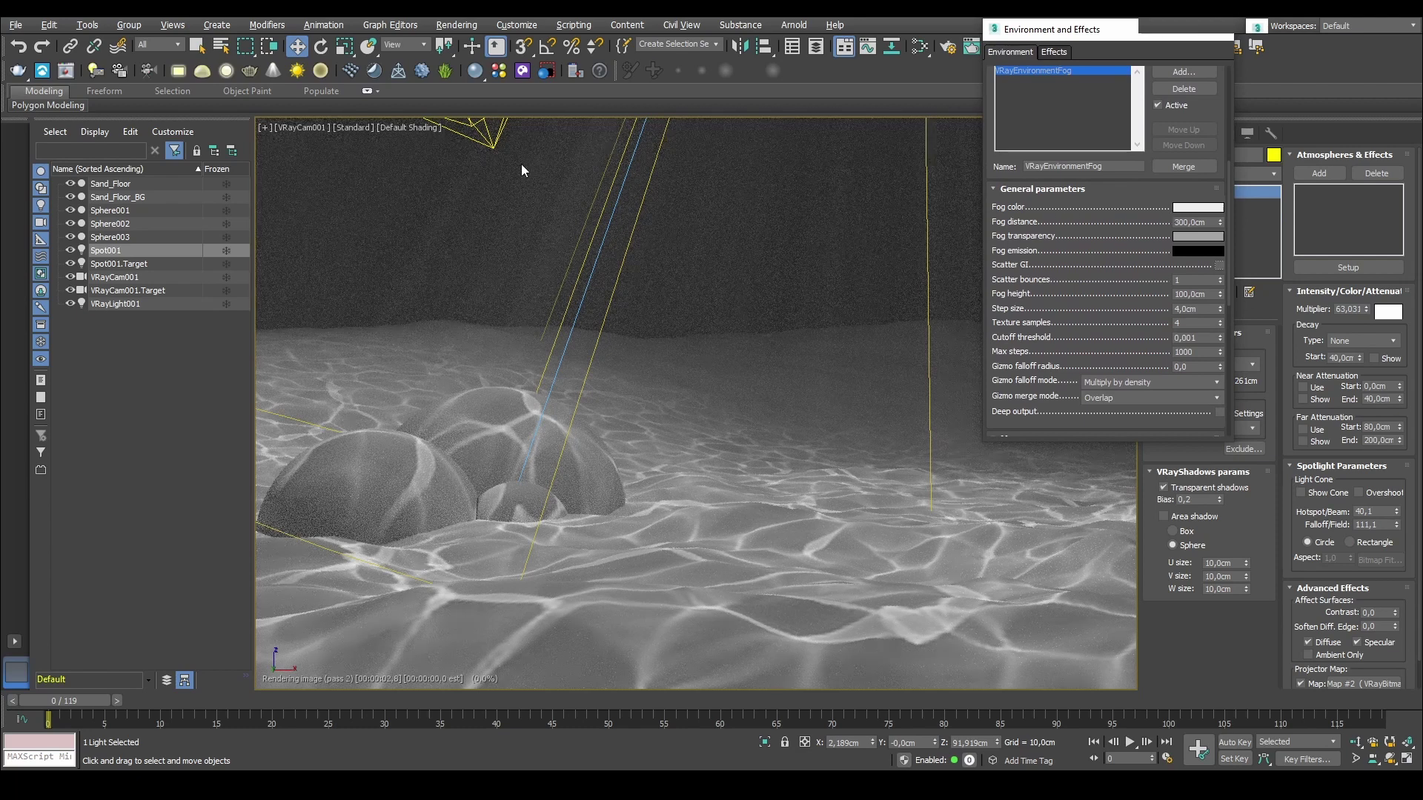
left_click(884, 235)
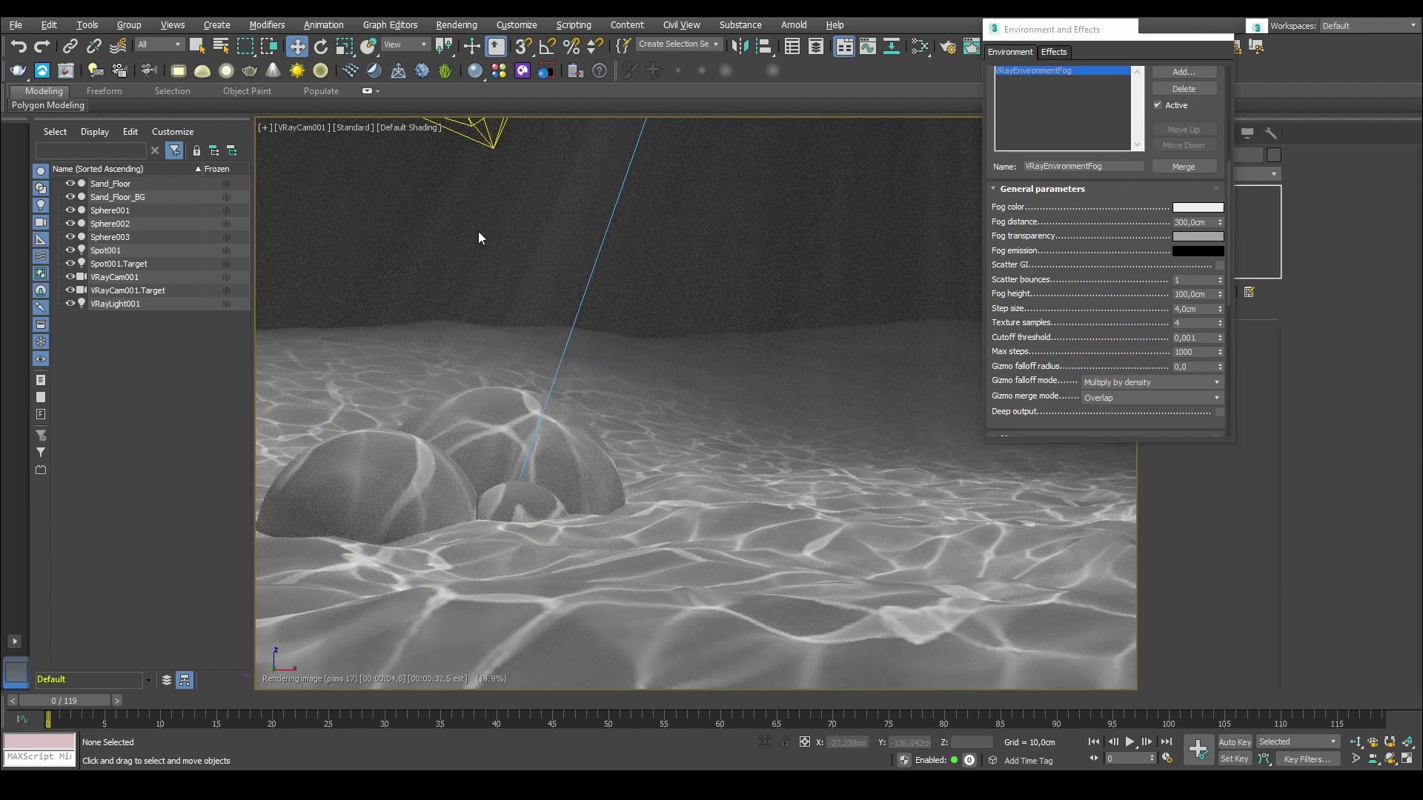
left_click_drag(80, 701, 211, 700)
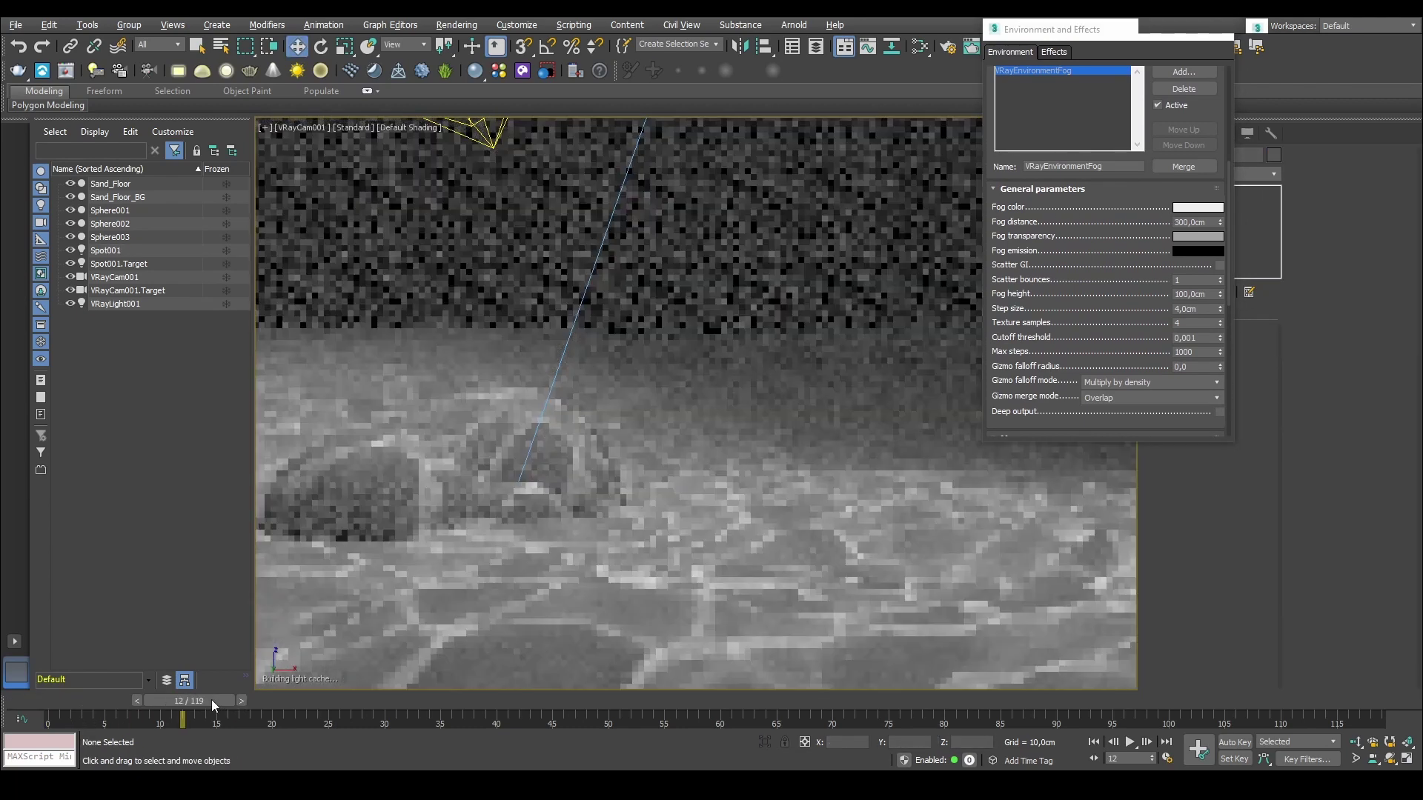
Step: Set the VRayEnvironmentFog height to 500 cm and close the Environment and Effects settings
left_click_drag(1097, 33, 205, 121)
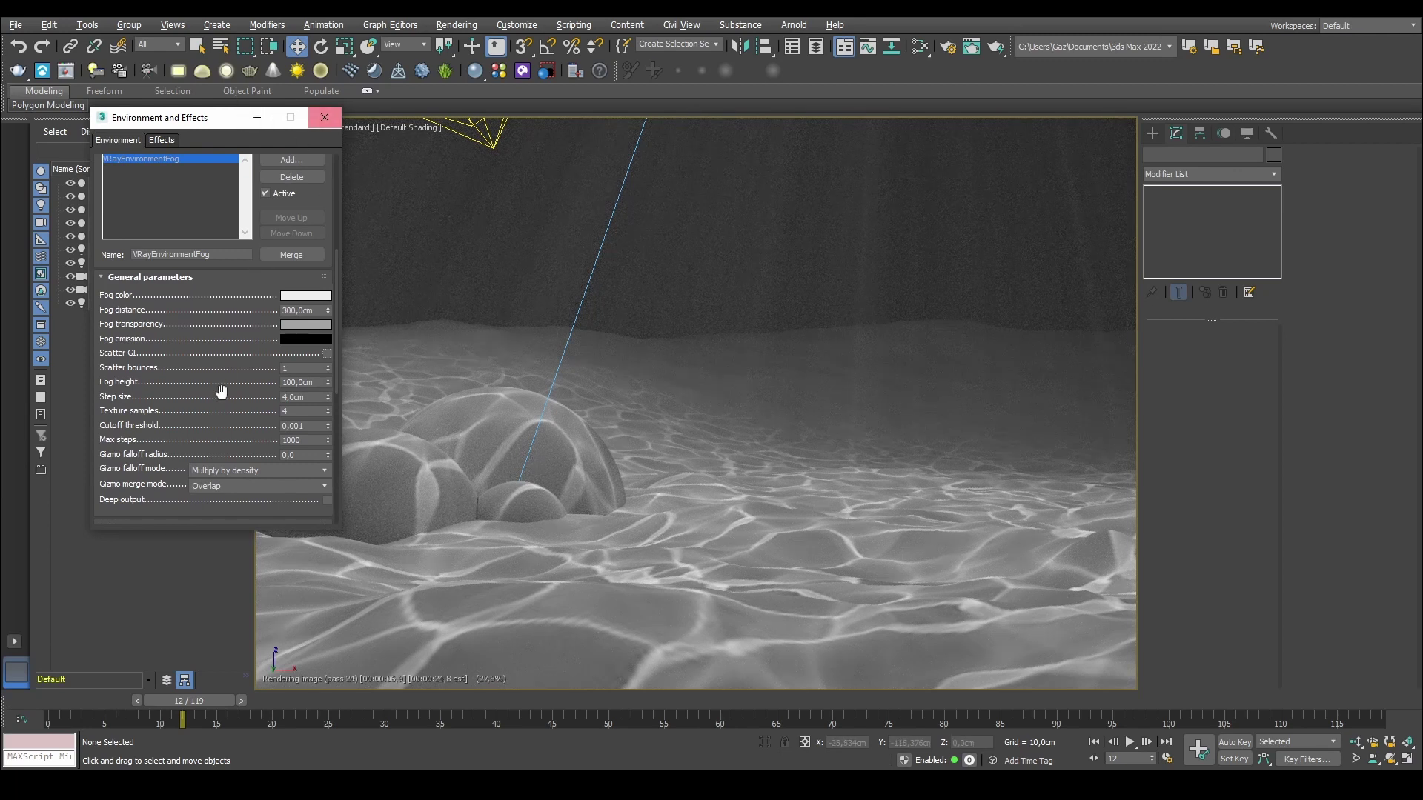
left_click_drag(221, 389, 239, 347)
left_click_drag(326, 354, 314, 311)
type("500")
key("Tab")
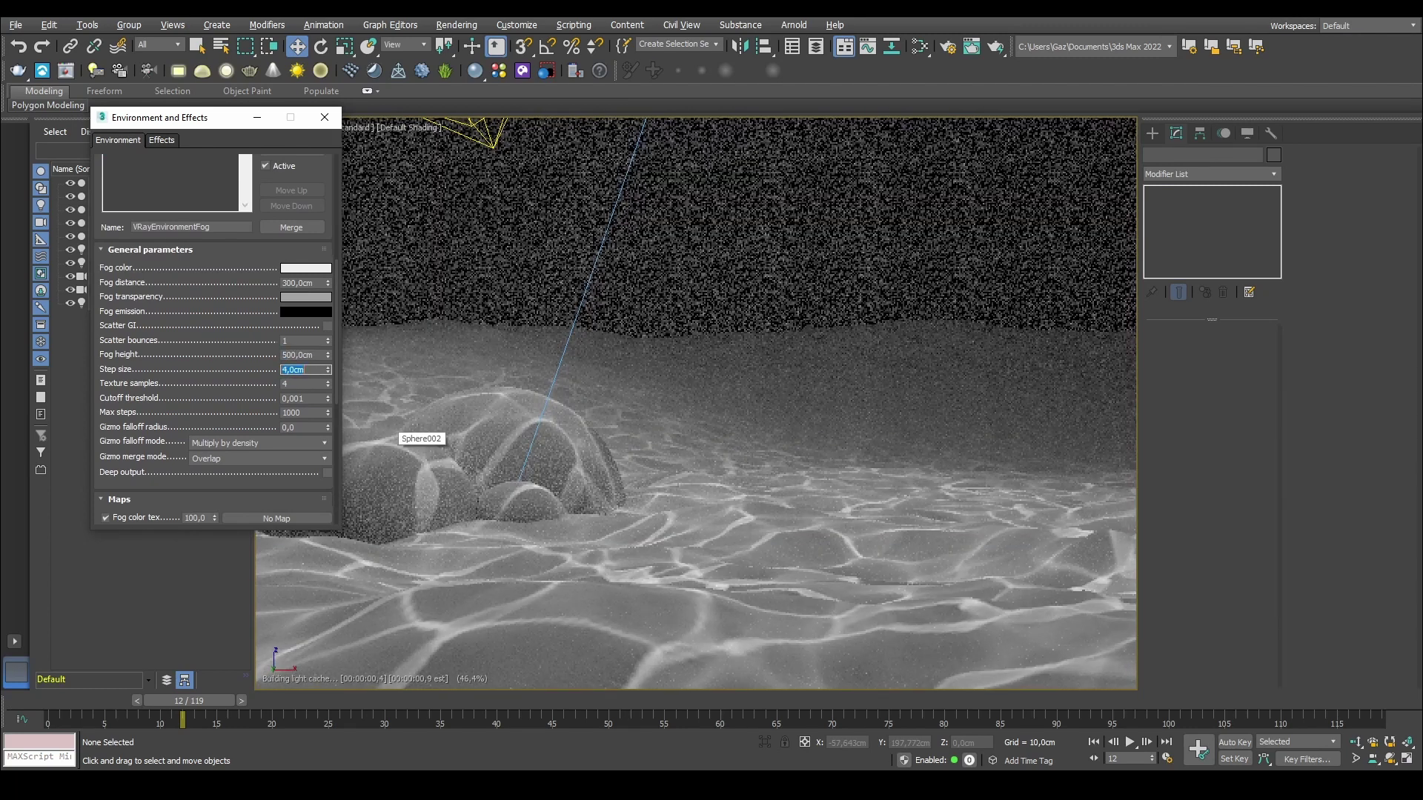
left_click(332, 119)
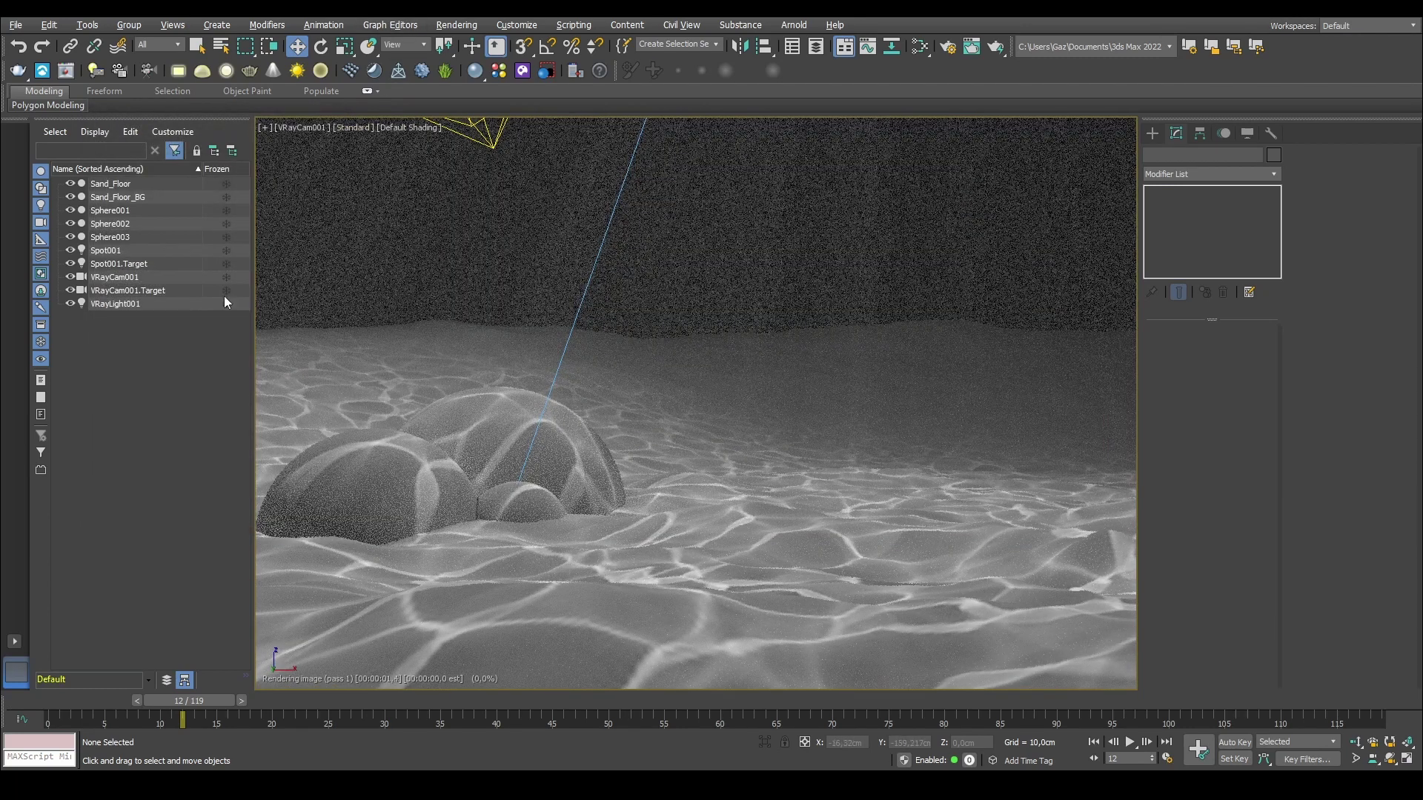
Step: Review Spot001's projector map and light settings and select VRayLight001 to view its options
left_click(107, 249)
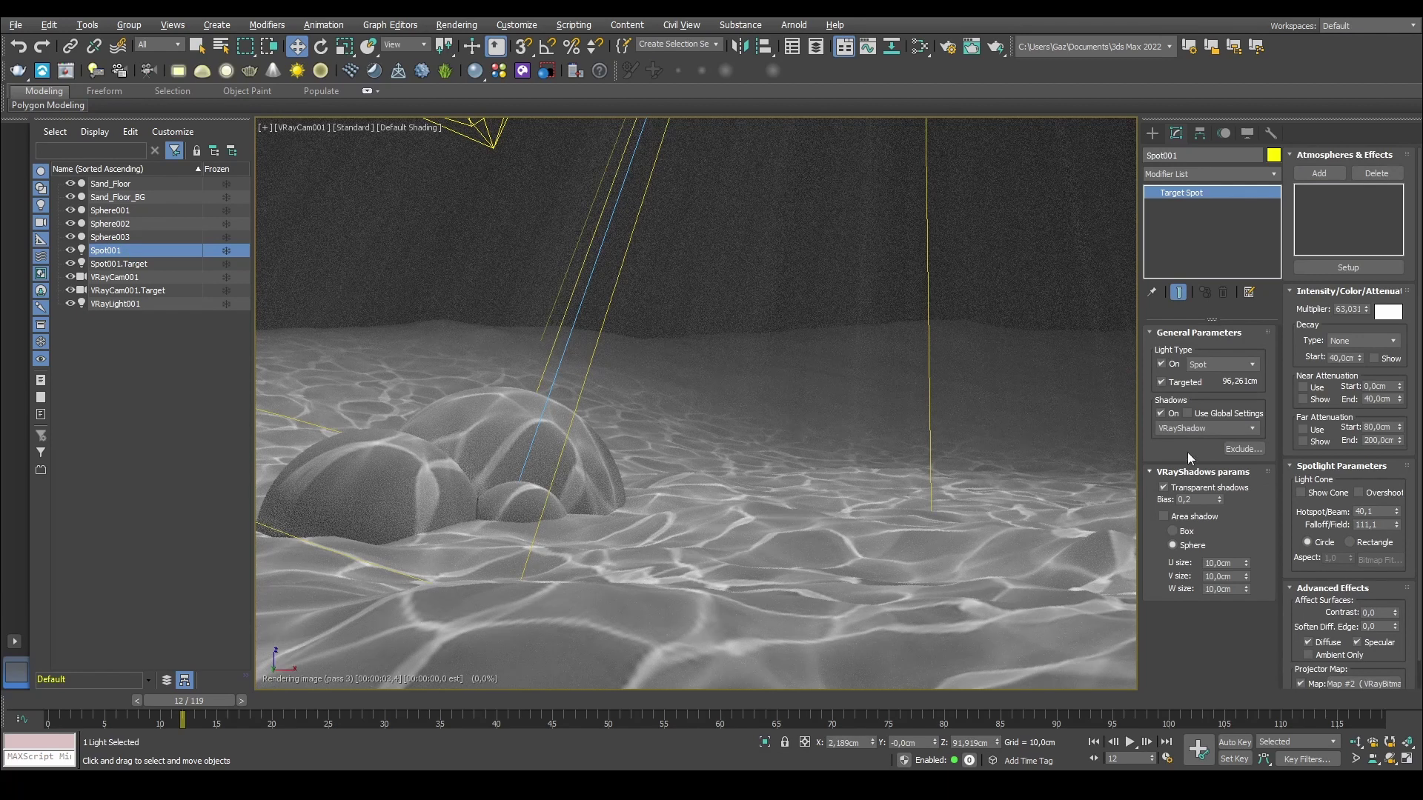
left_click_drag(1297, 614, 1269, 113)
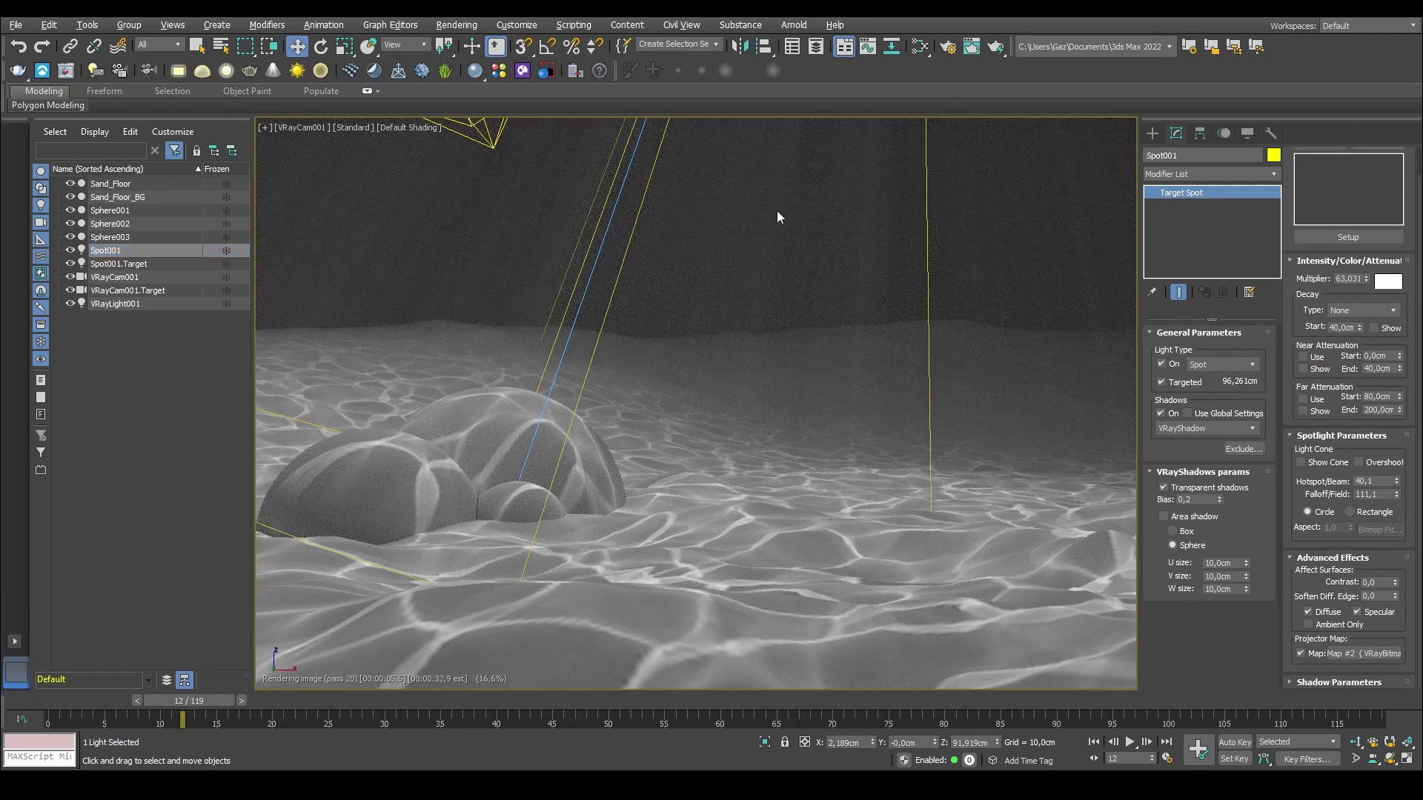
left_click(527, 151)
left_click(494, 140)
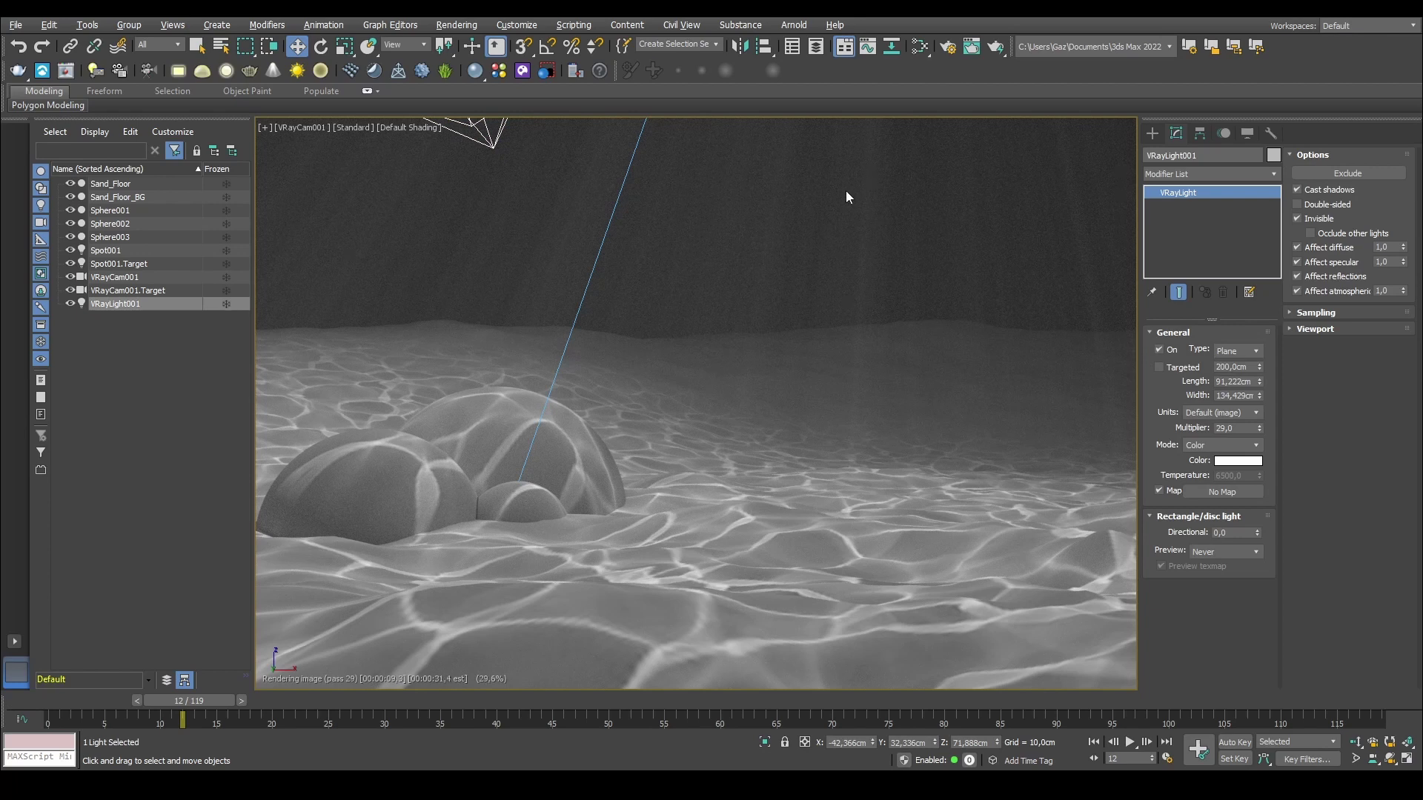
Step: Turn Use all lights back on for VRayEnvironmentFog and close the Environment and Effects settings
key("8")
left_click(819, 228)
left_click(141, 421)
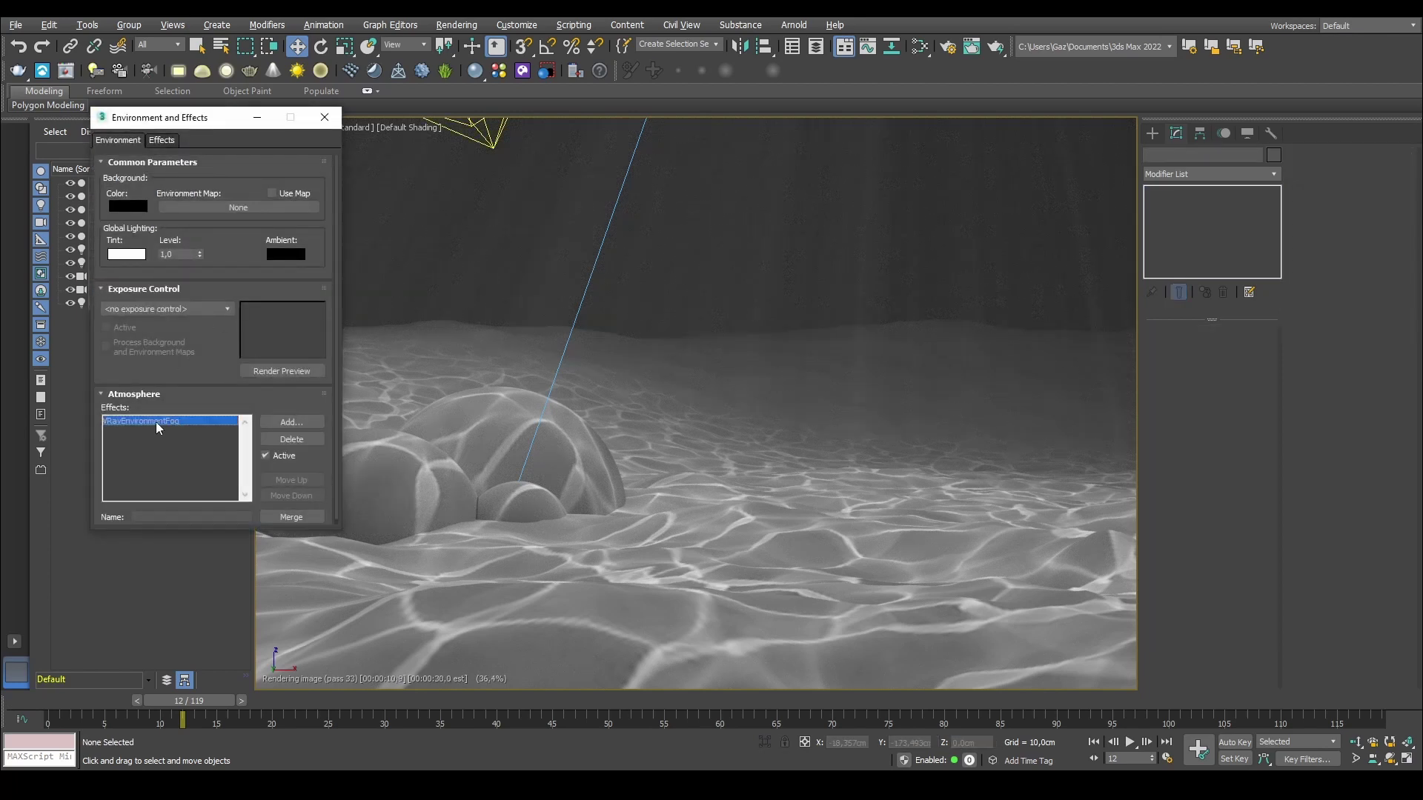
scroll(206, 383, "down", 10)
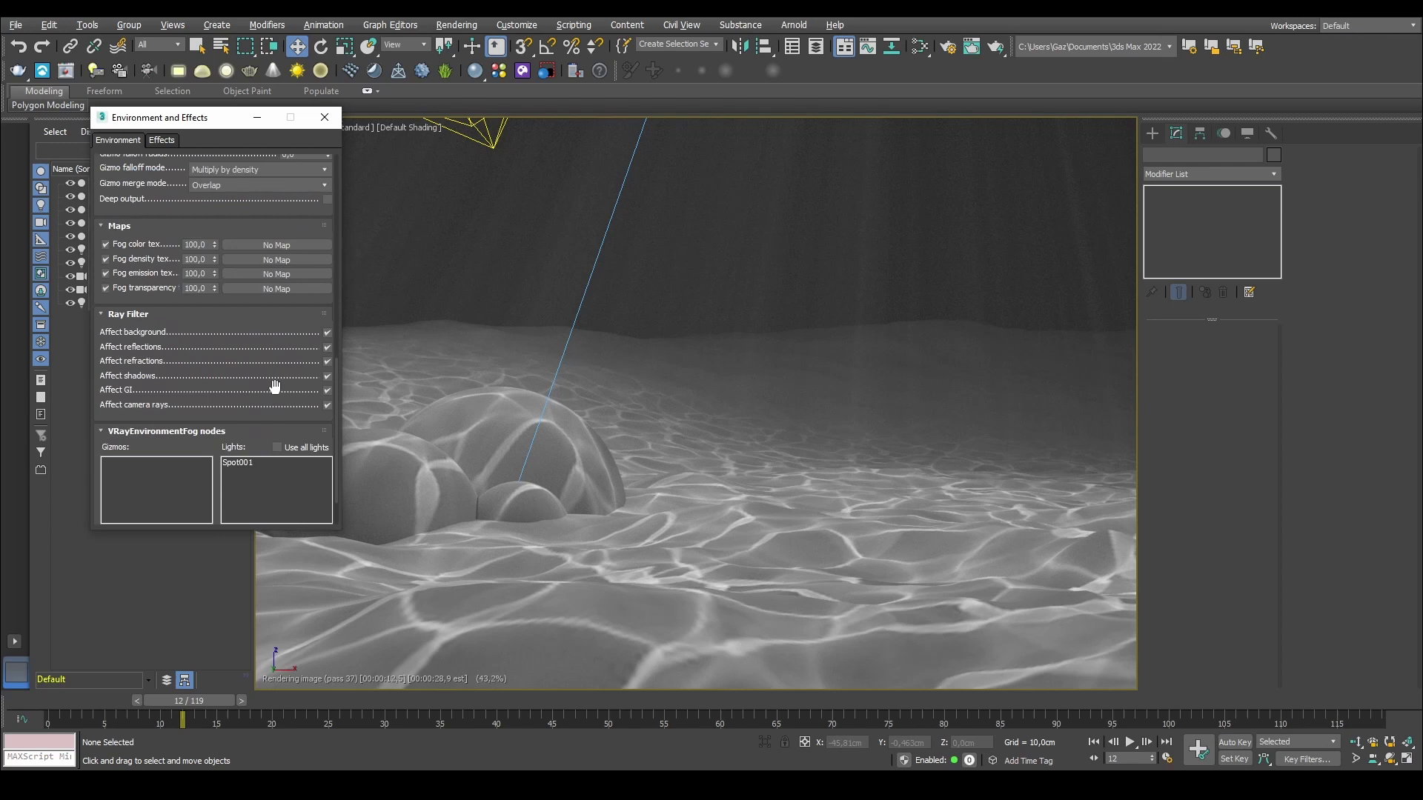
left_click(295, 449)
left_click(324, 117)
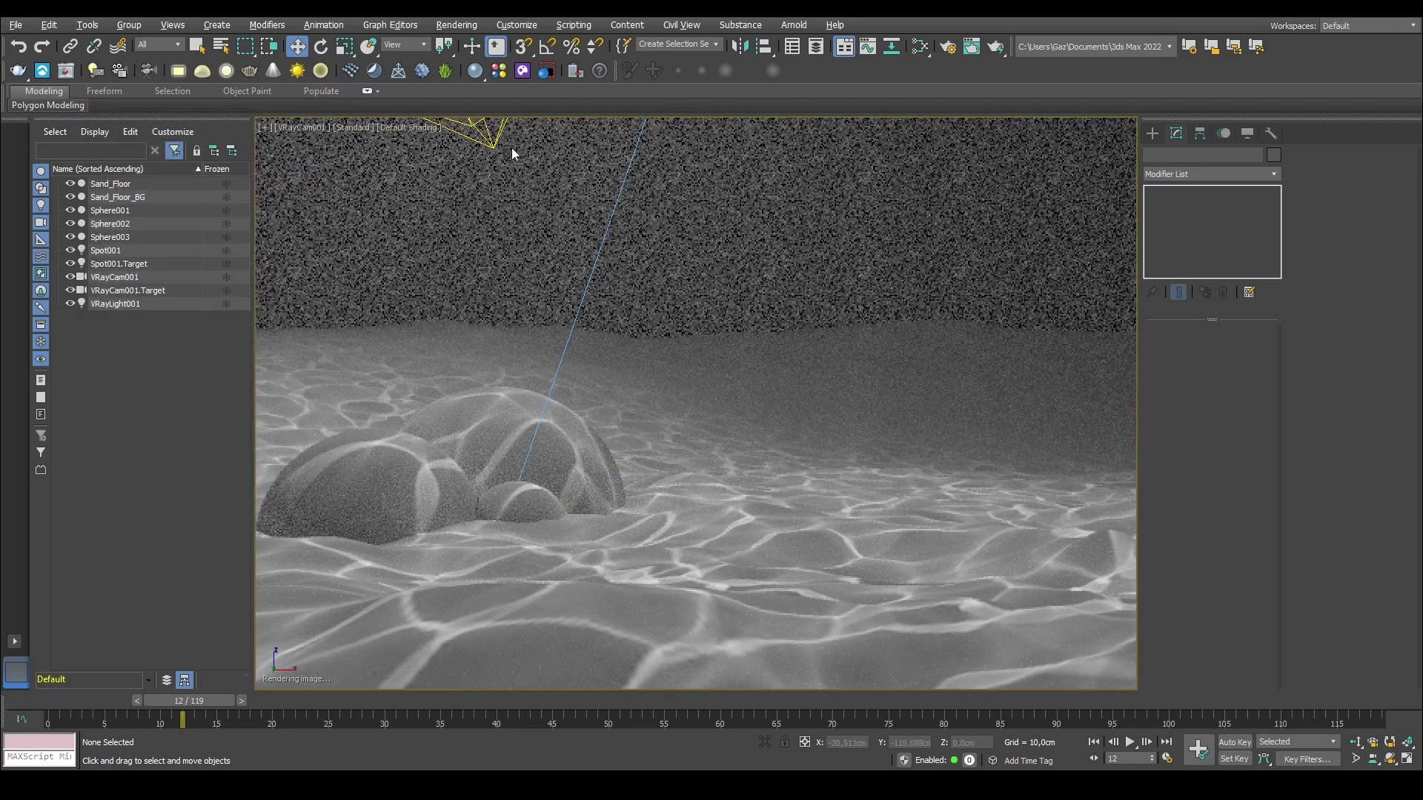
Step: Try Affect atmospherics values of 0,5 and 4,0 on VRayLight001, and turn the option off
left_click(843, 231)
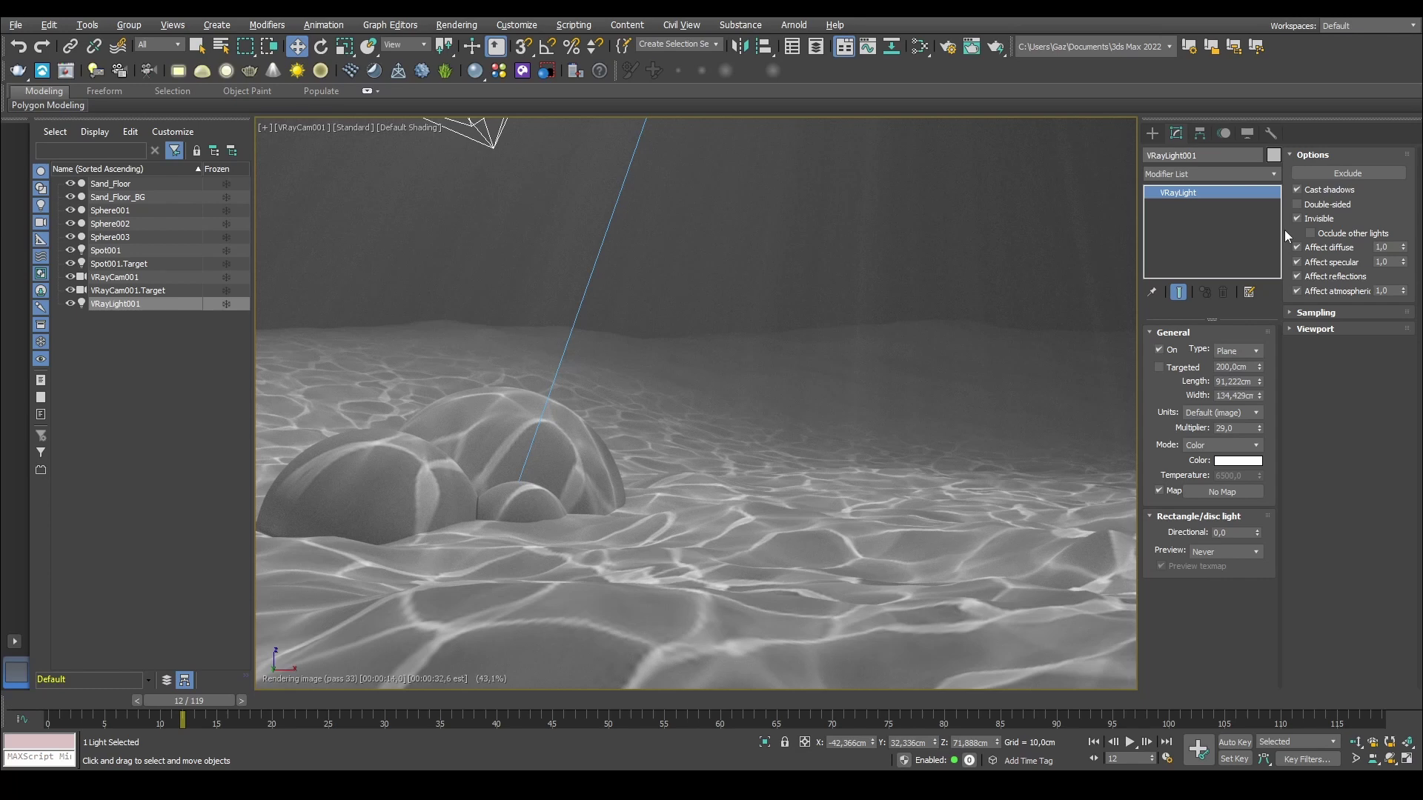
double_click(1395, 290)
key("Return")
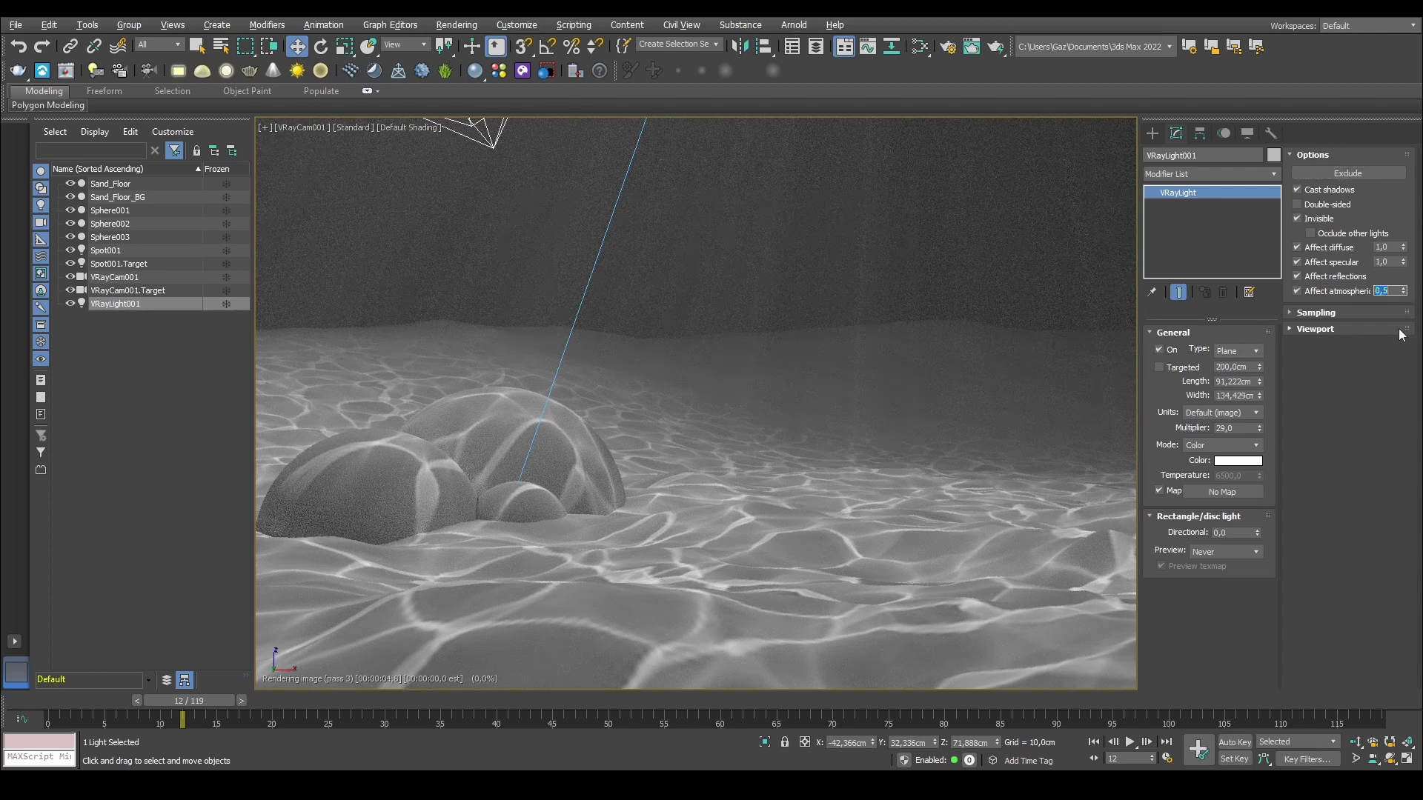
type("4")
key("Return")
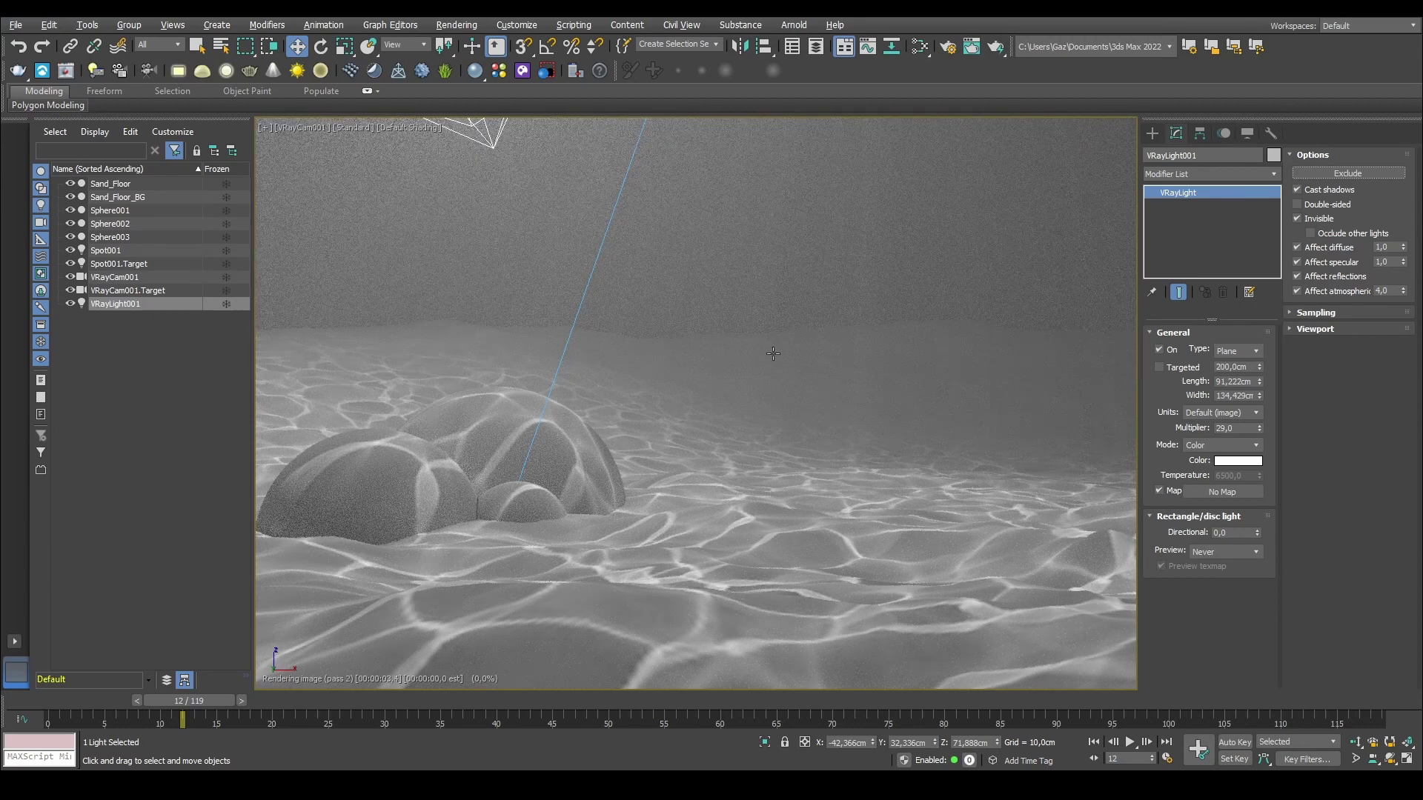
left_click(1333, 292)
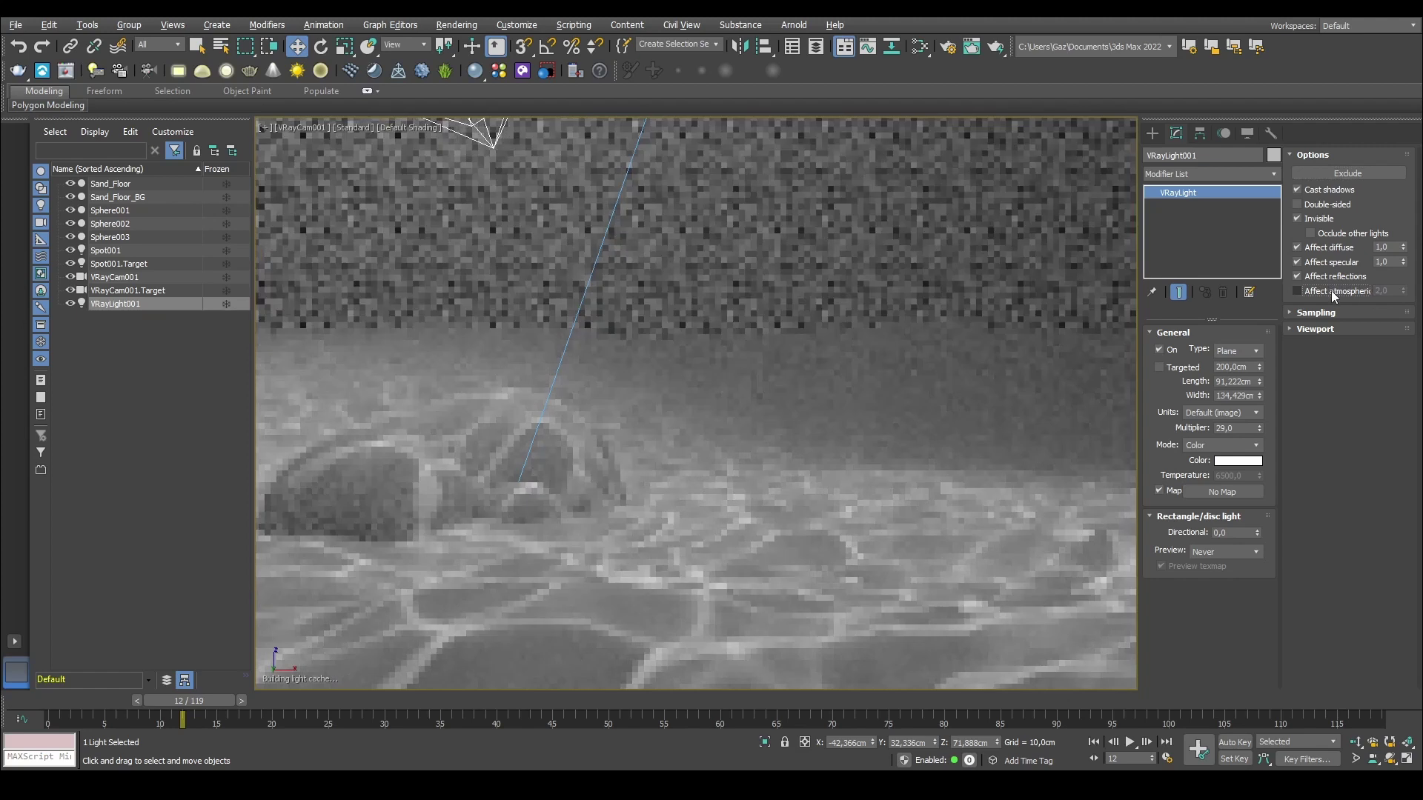
left_click(829, 221)
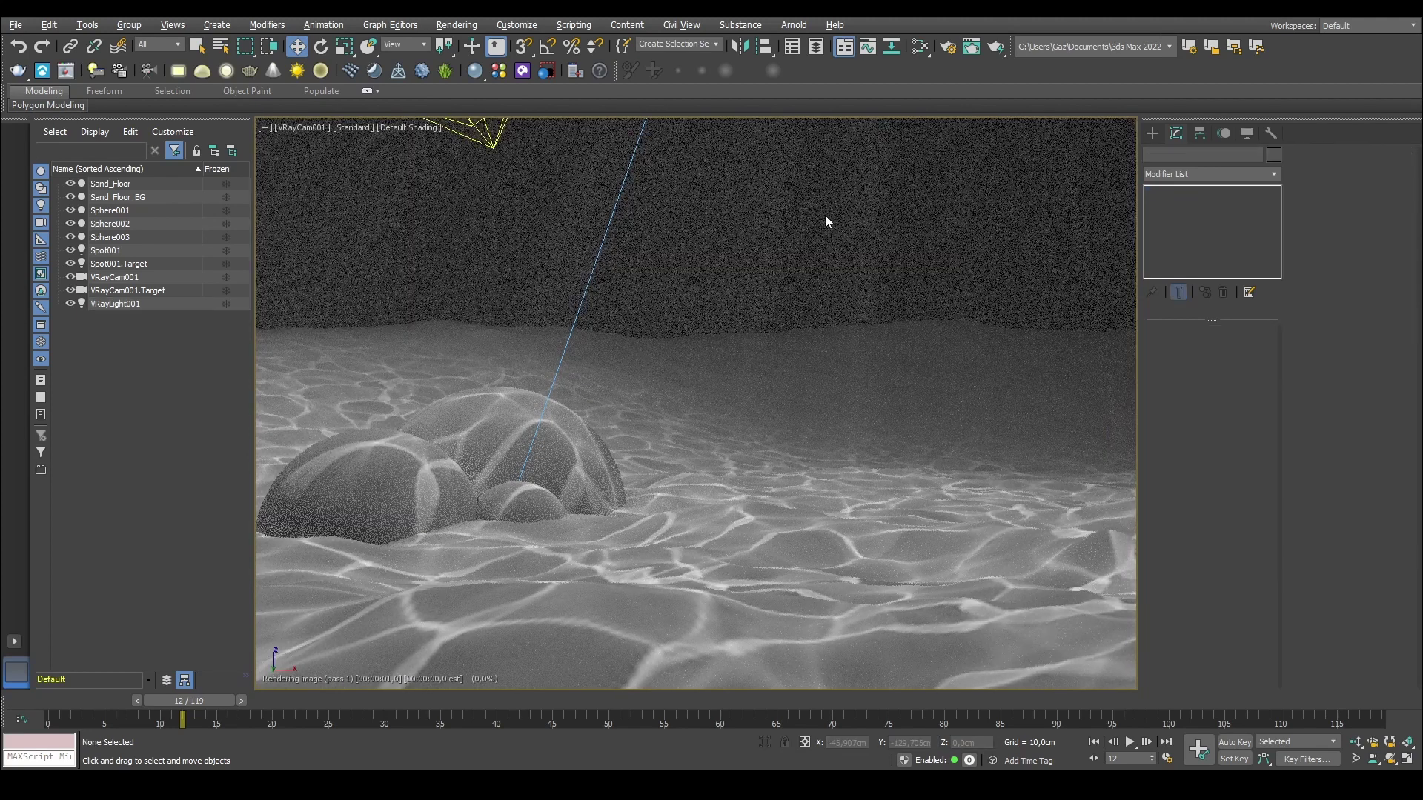
Step: Review the VRayEnvironmentFog light nodes and Use all lights option, and close the Environment and Effects settings
key("8")
scroll(218, 393, "down", 1)
left_click(159, 420)
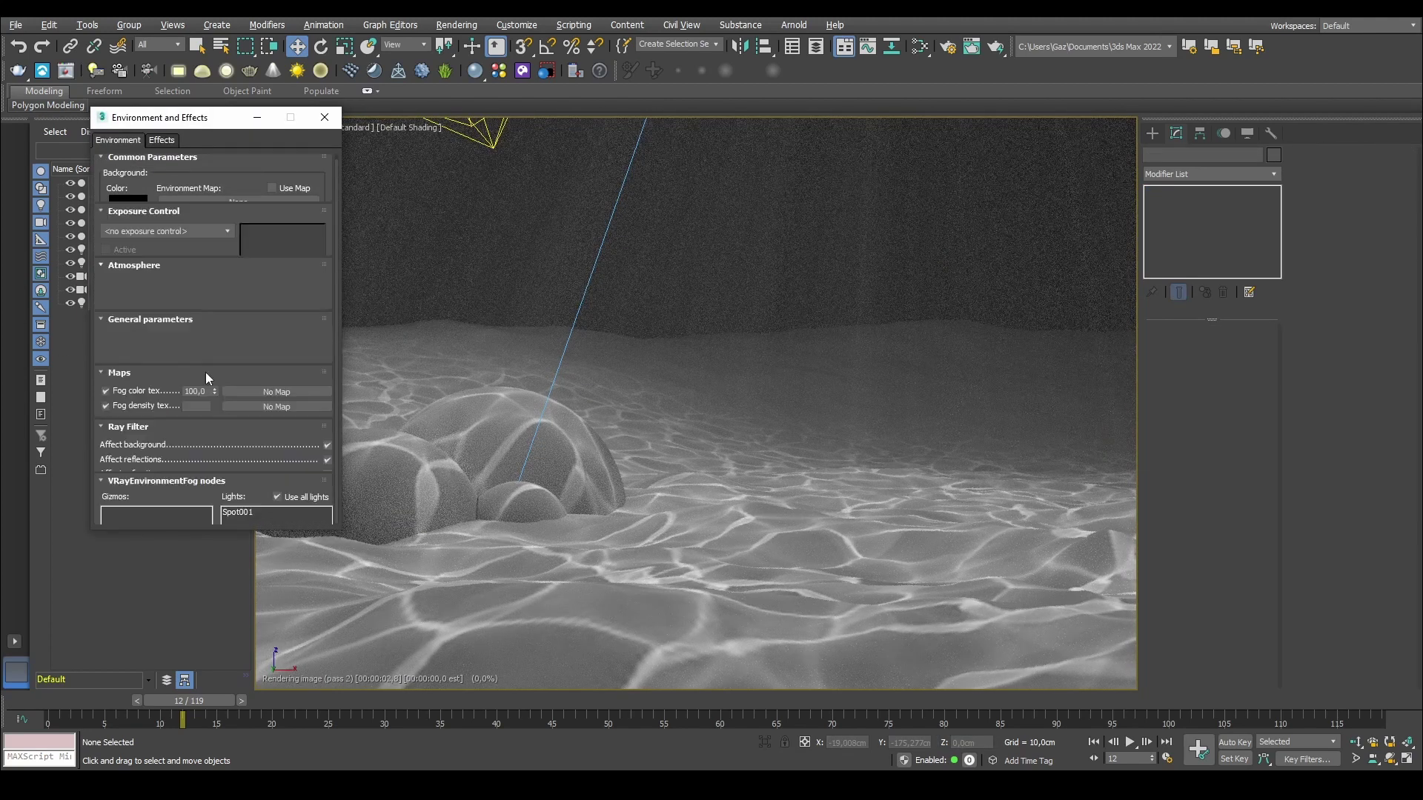
scroll(209, 302, "down", 7)
scroll(272, 444, "down", 5)
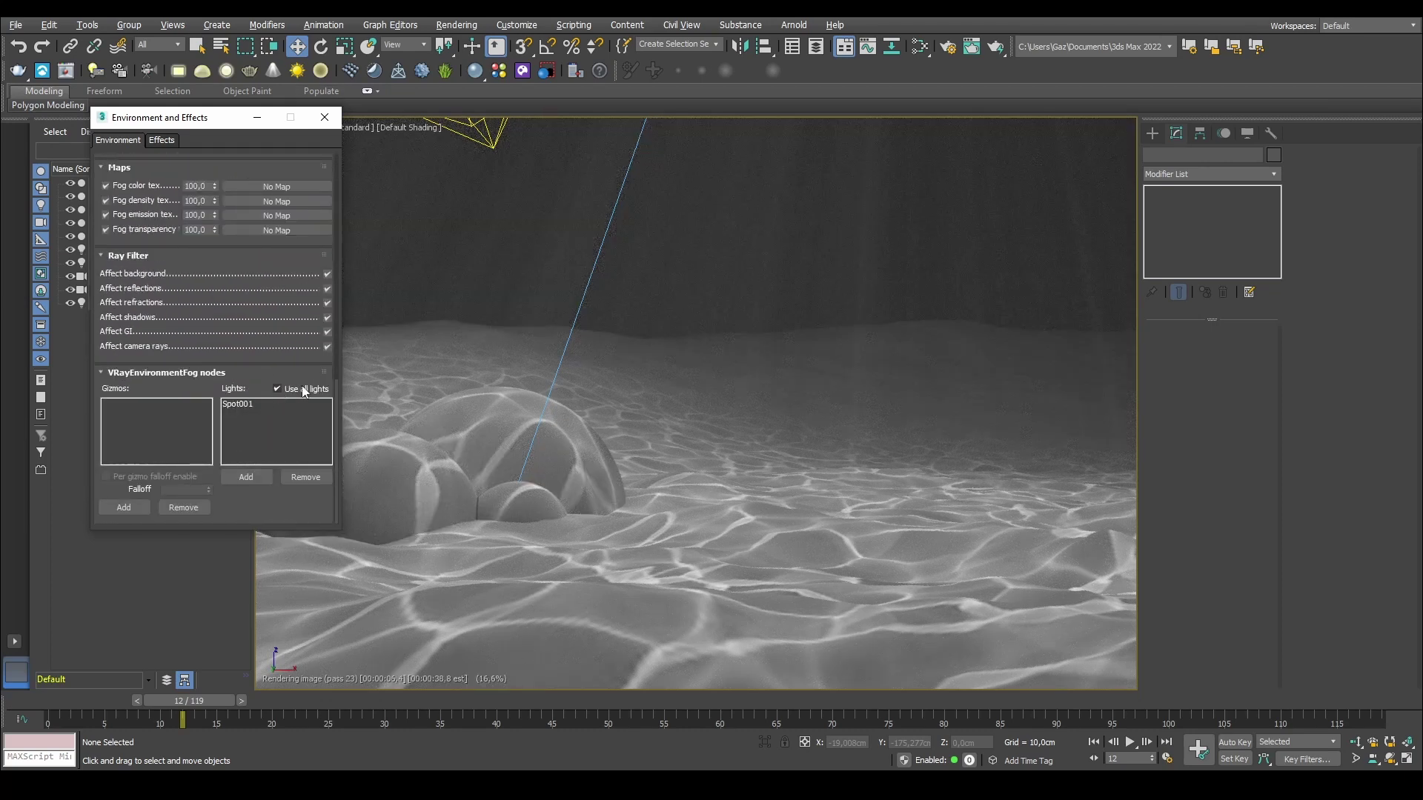
left_click(324, 118)
Step: Change Spot001's light color to a light blue with RGB values 84, 176, 248
left_click(115, 304)
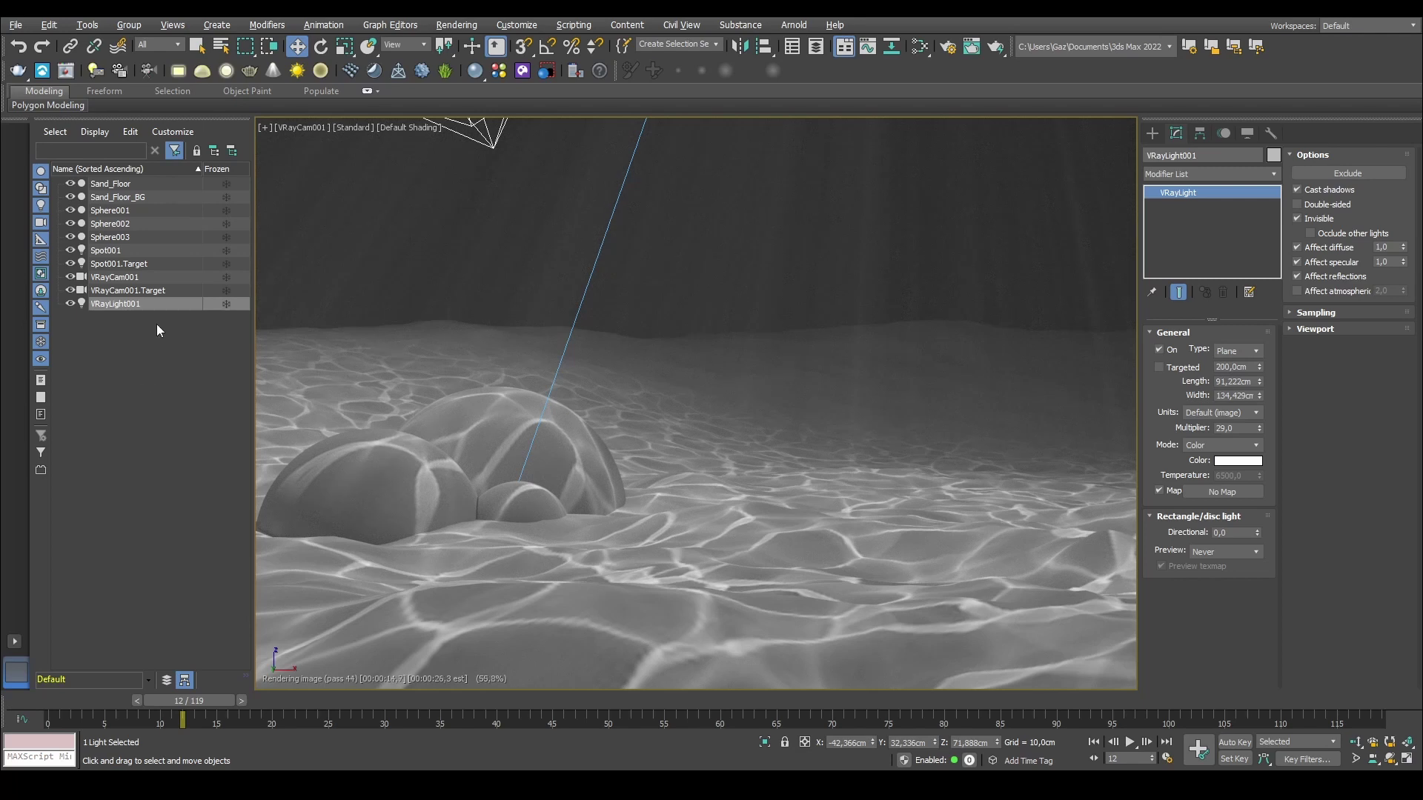
left_click(107, 252)
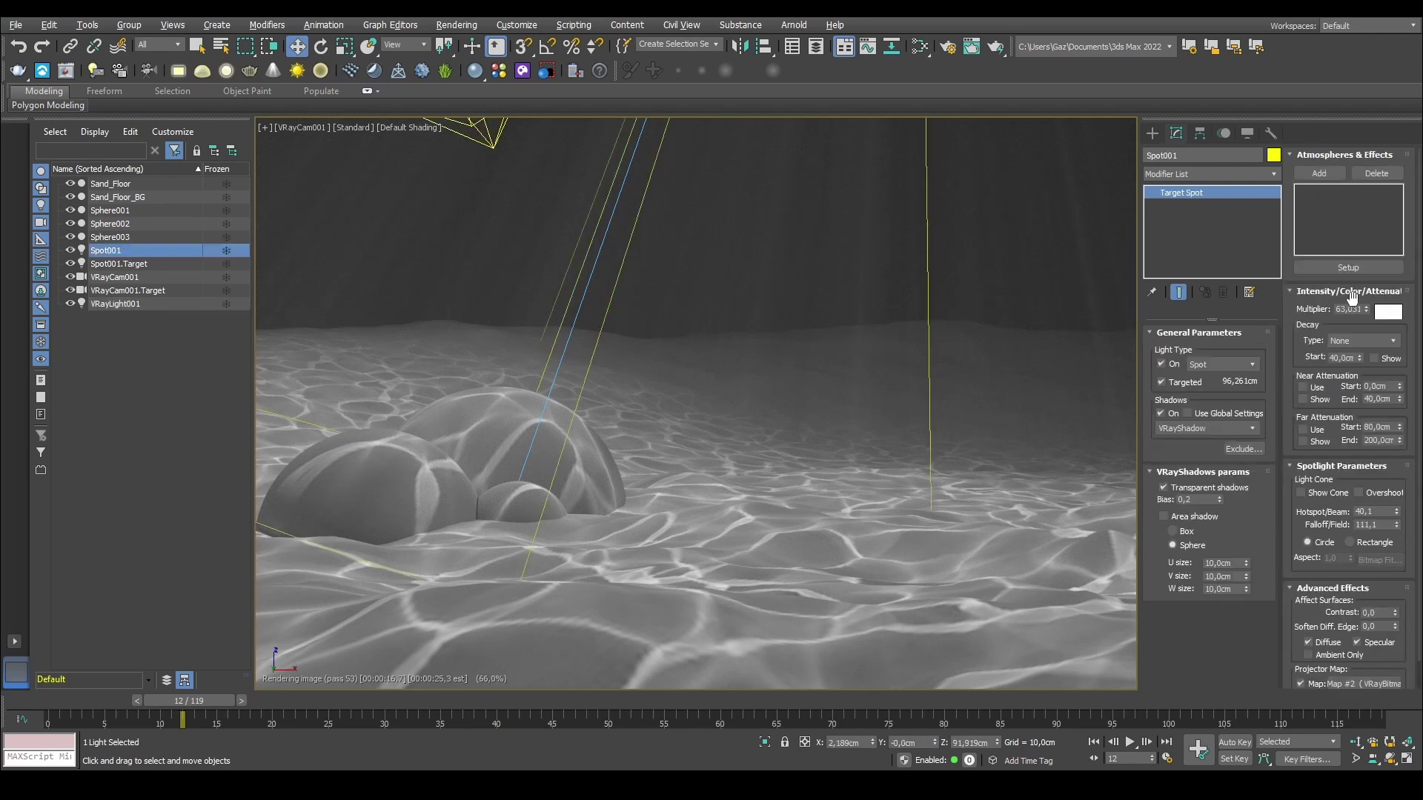
scroll(1315, 307, "down", 1)
left_click(1390, 294)
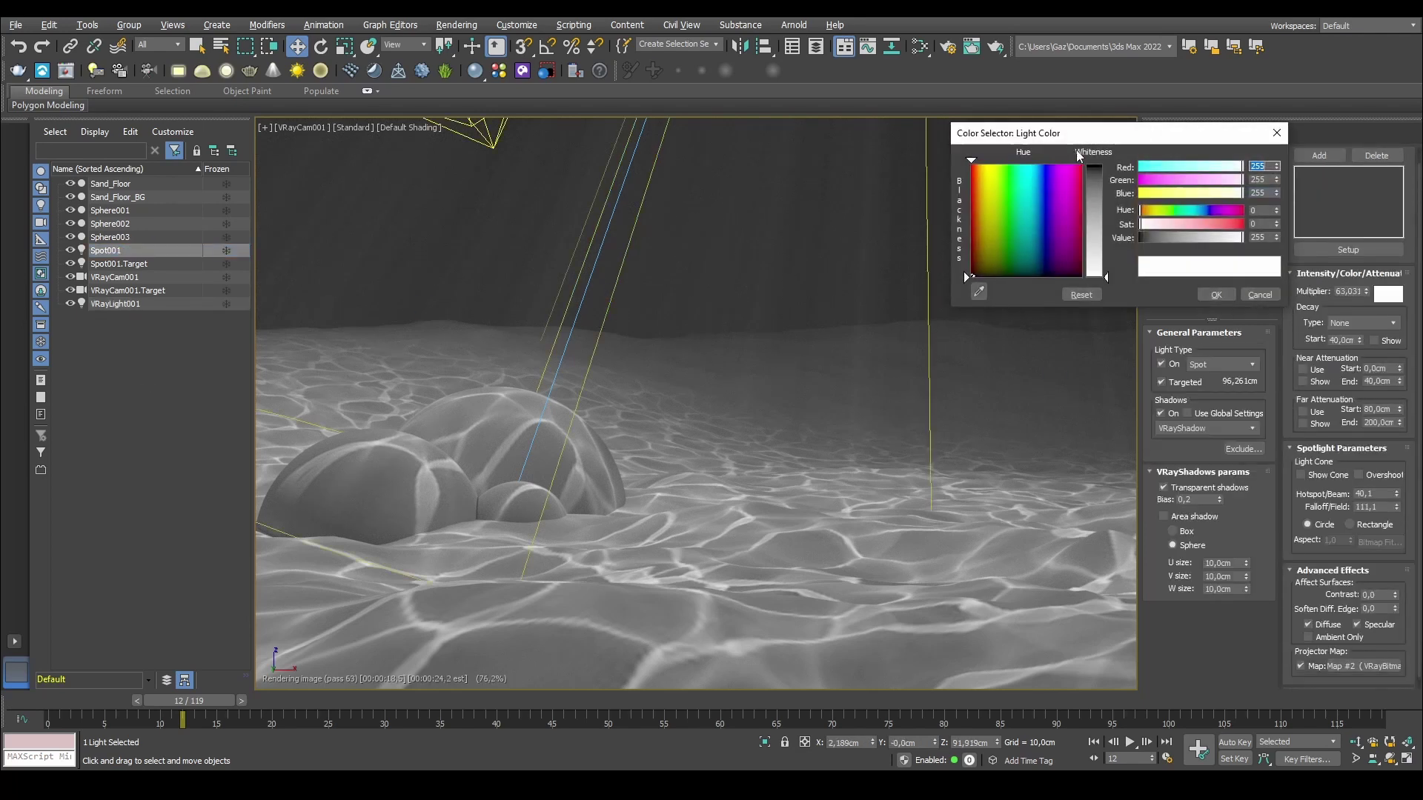
left_click(1019, 161)
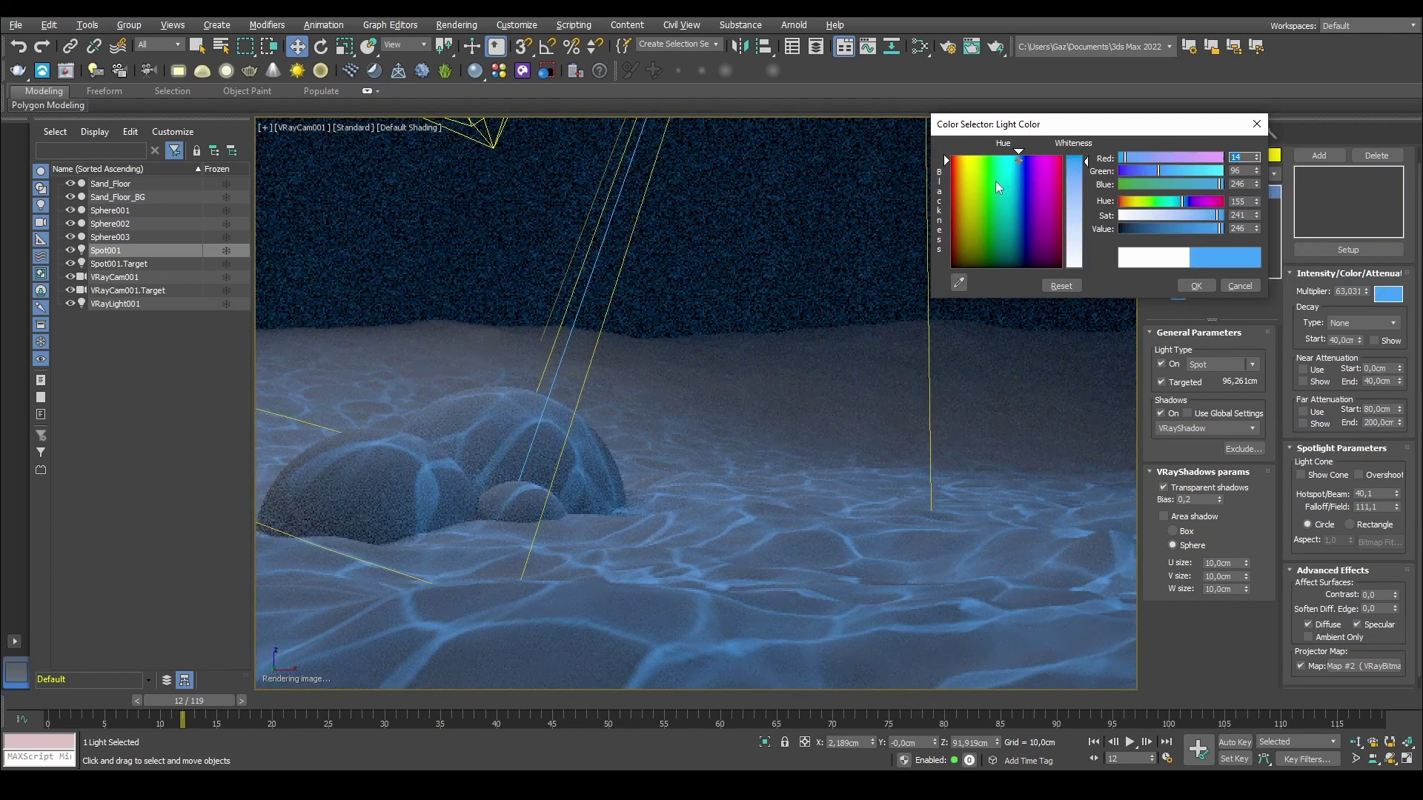
mouse_move(995, 181)
left_mouse_down()
mouse_move(1015, 194)
mouse_move(1016, 232)
left_mouse_up()
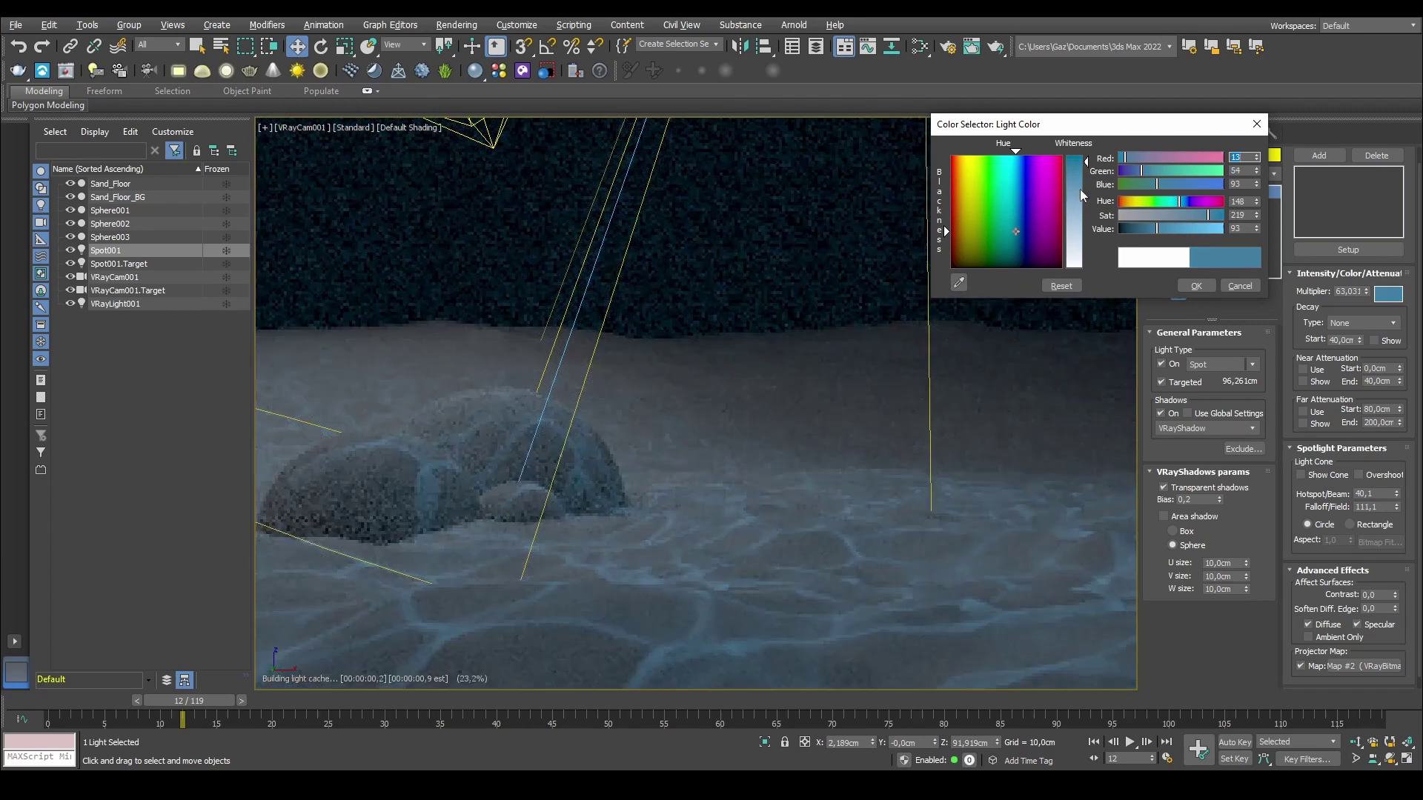
left_click(1080, 189)
left_click_drag(944, 181, 944, 158)
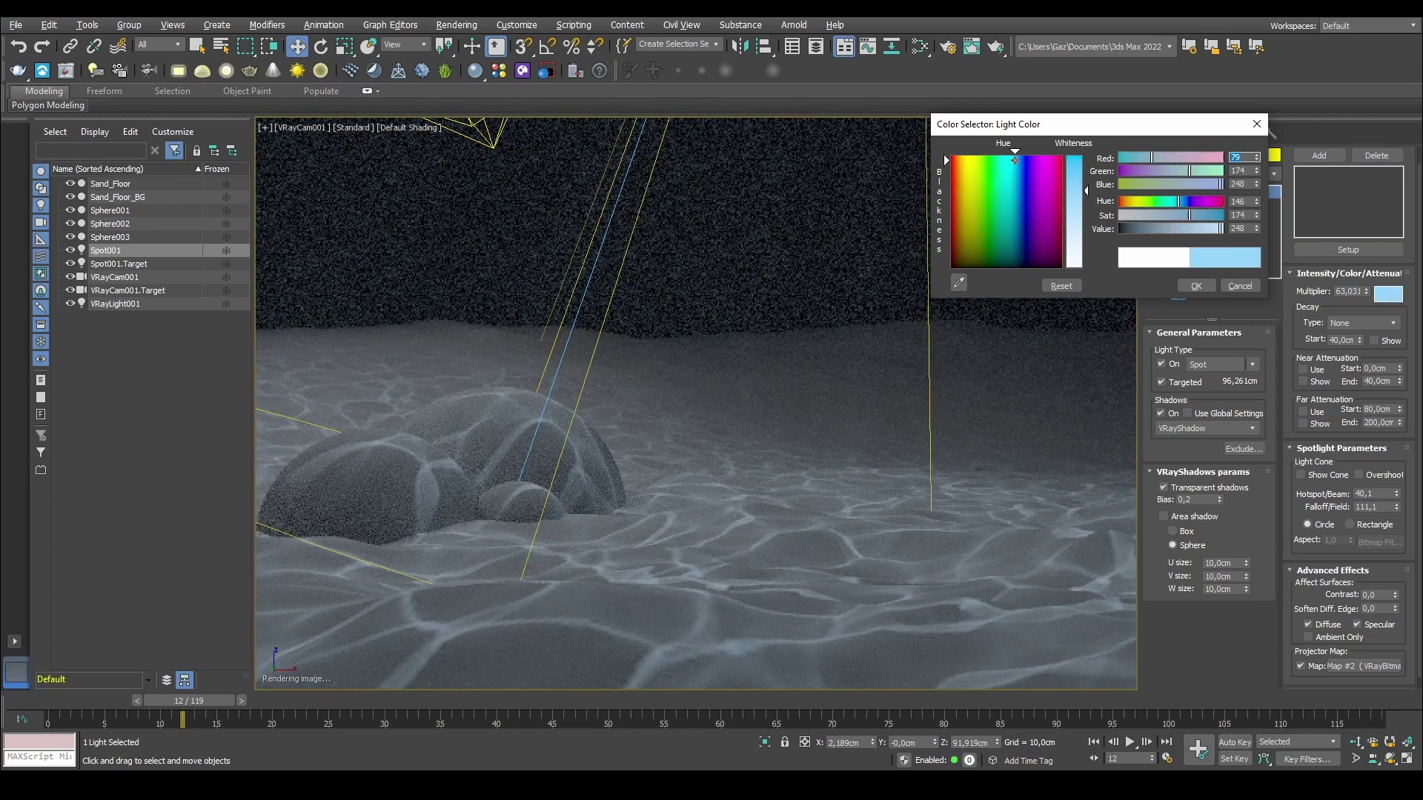
left_click_drag(1079, 188, 1080, 192)
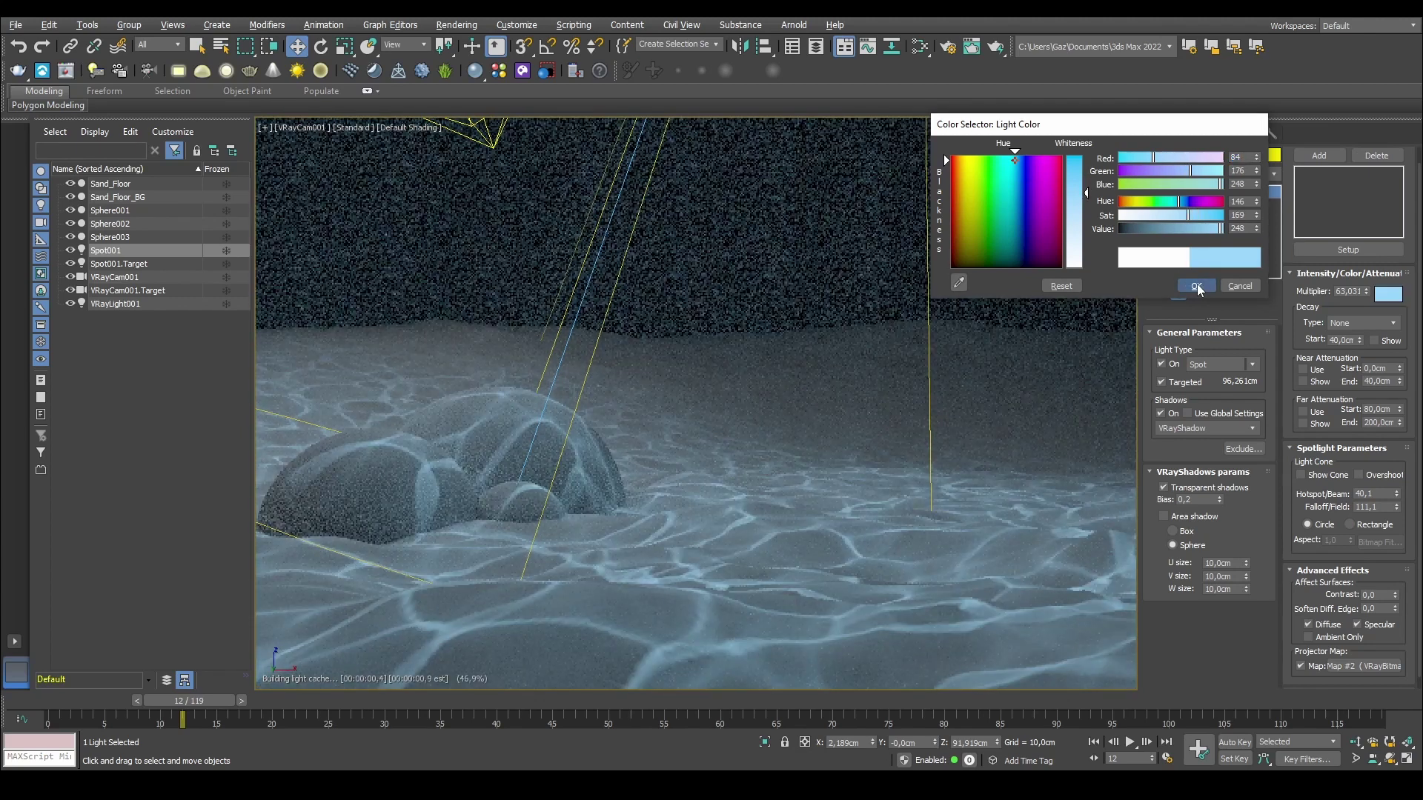
left_click(1196, 286)
Step: Change VRayLight001's color to a turquoise green with RGB values 8, 196, 172
left_click(472, 125)
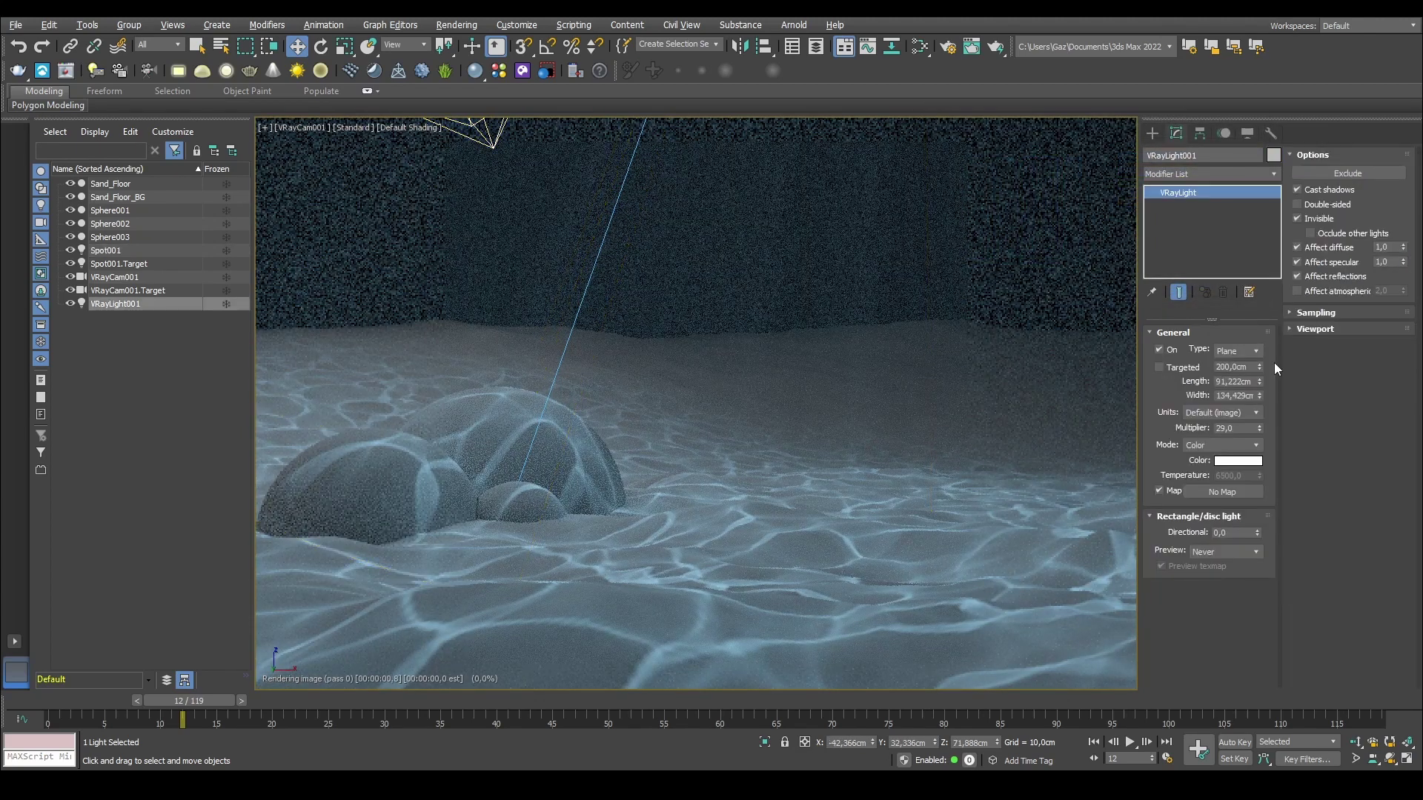
left_click(1248, 460)
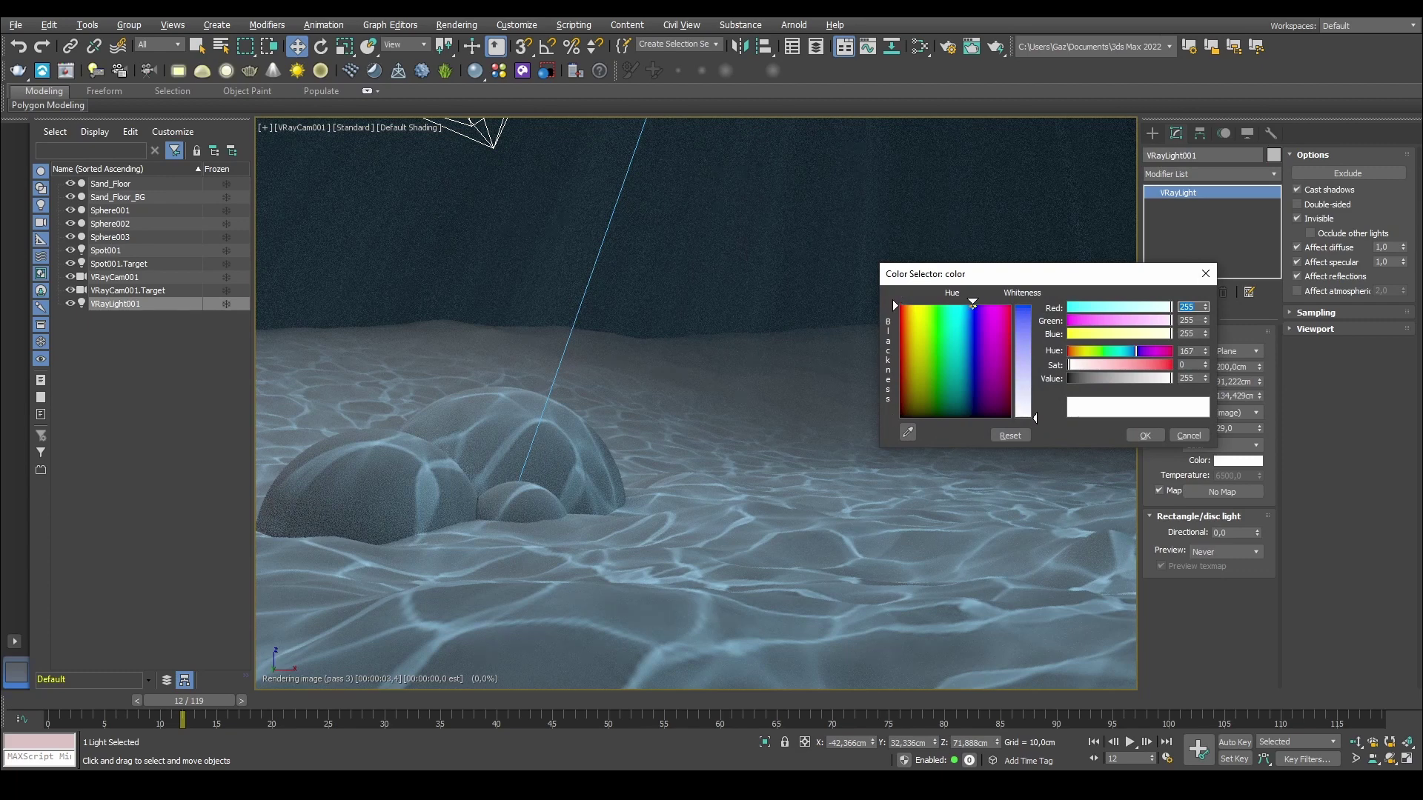
left_click(1022, 314)
mouse_move(971, 300)
left_mouse_down()
mouse_move(1031, 304)
mouse_move(948, 302)
left_mouse_up()
left_click(1148, 377)
left_click(1118, 350)
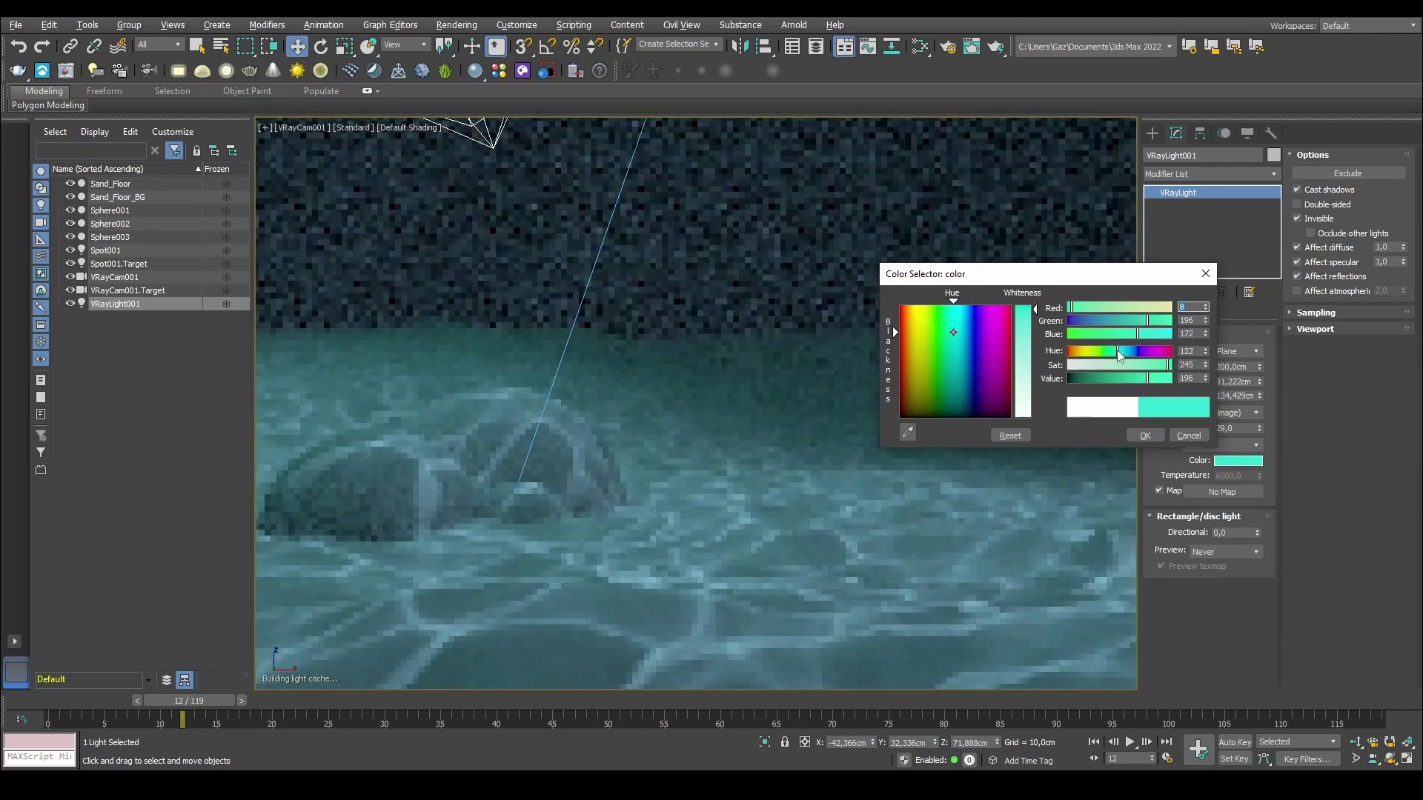
left_click(1145, 435)
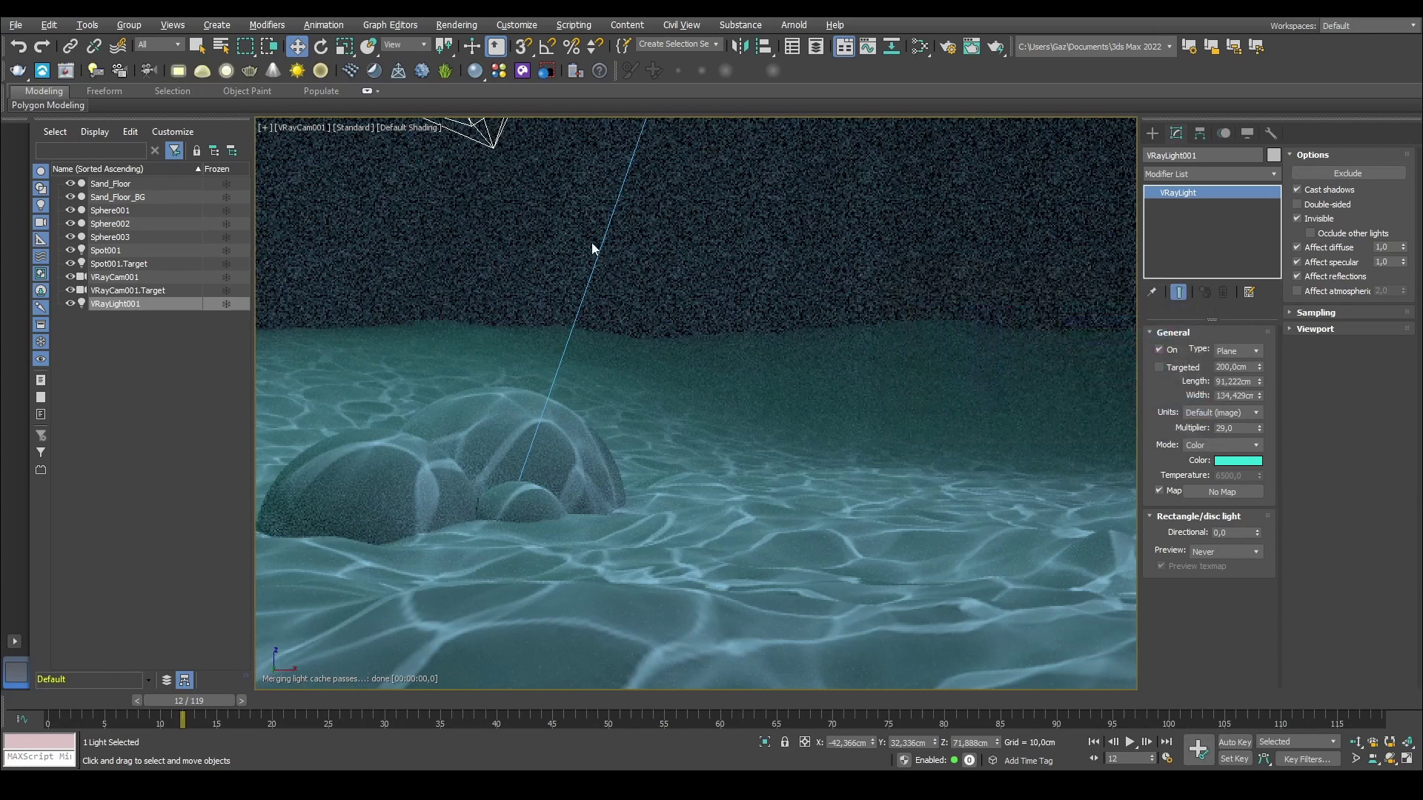
Step: Turn Affect atmospherics on for VRayLight001 and set its value to 1,0
left_click(724, 291)
left_click(496, 139)
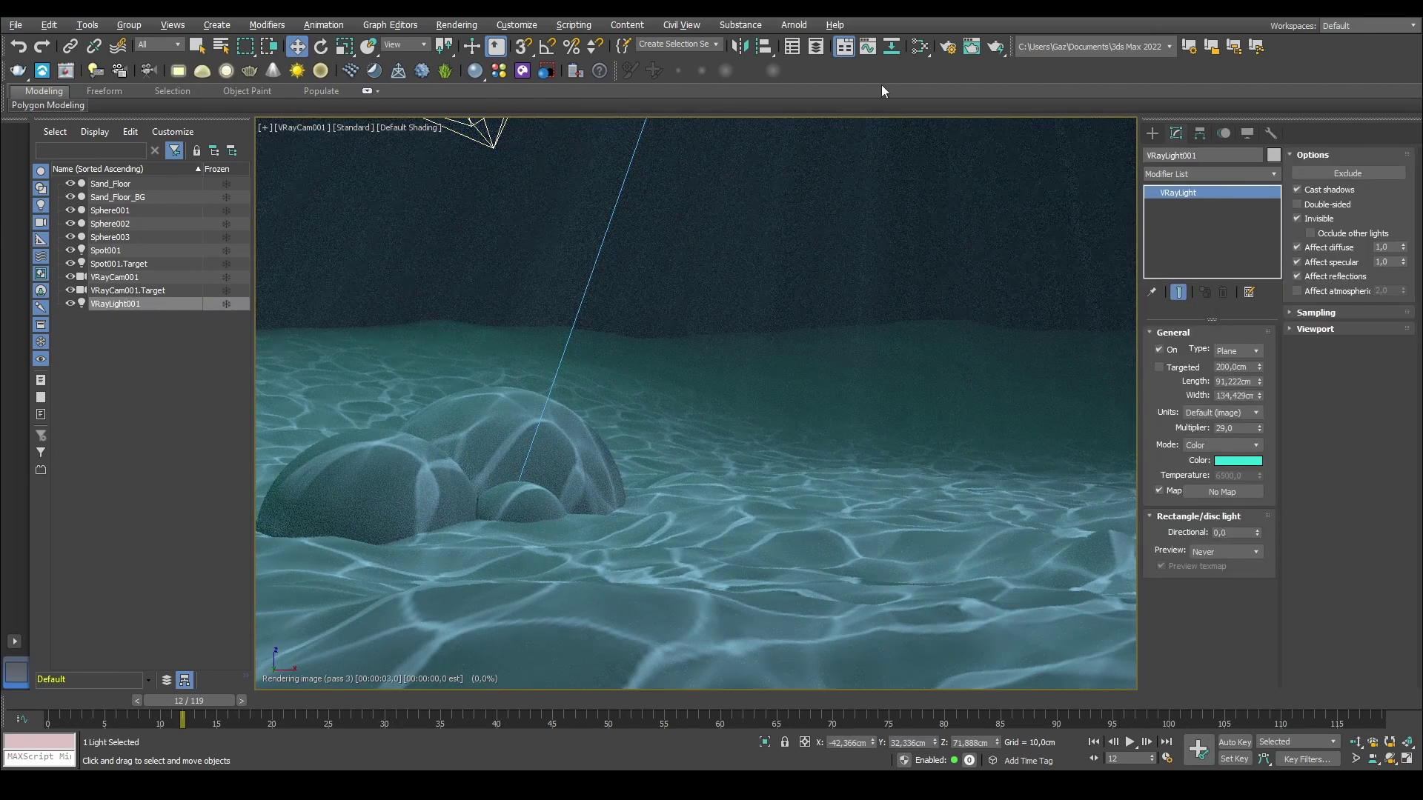
left_click(1334, 292)
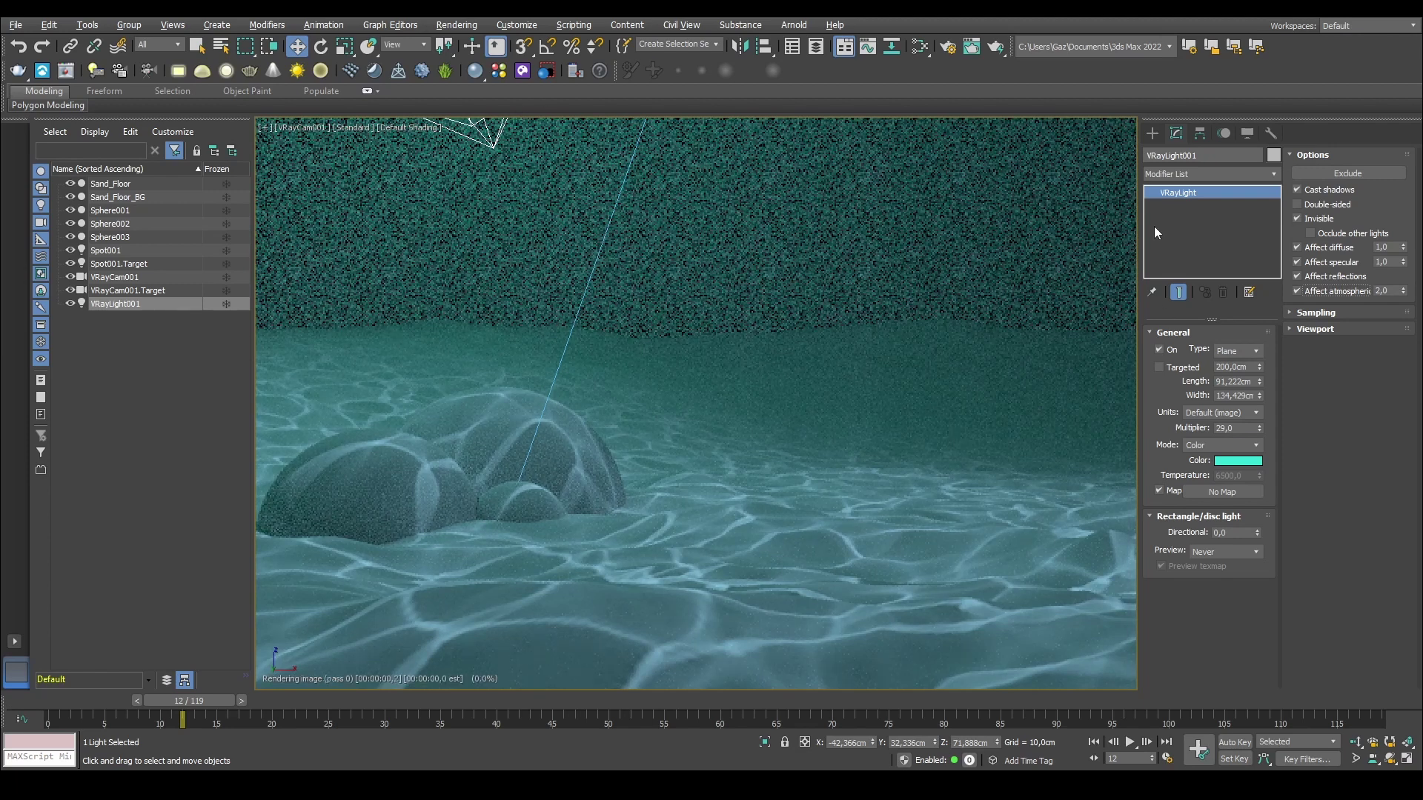
left_click_drag(1401, 288, 1401, 296)
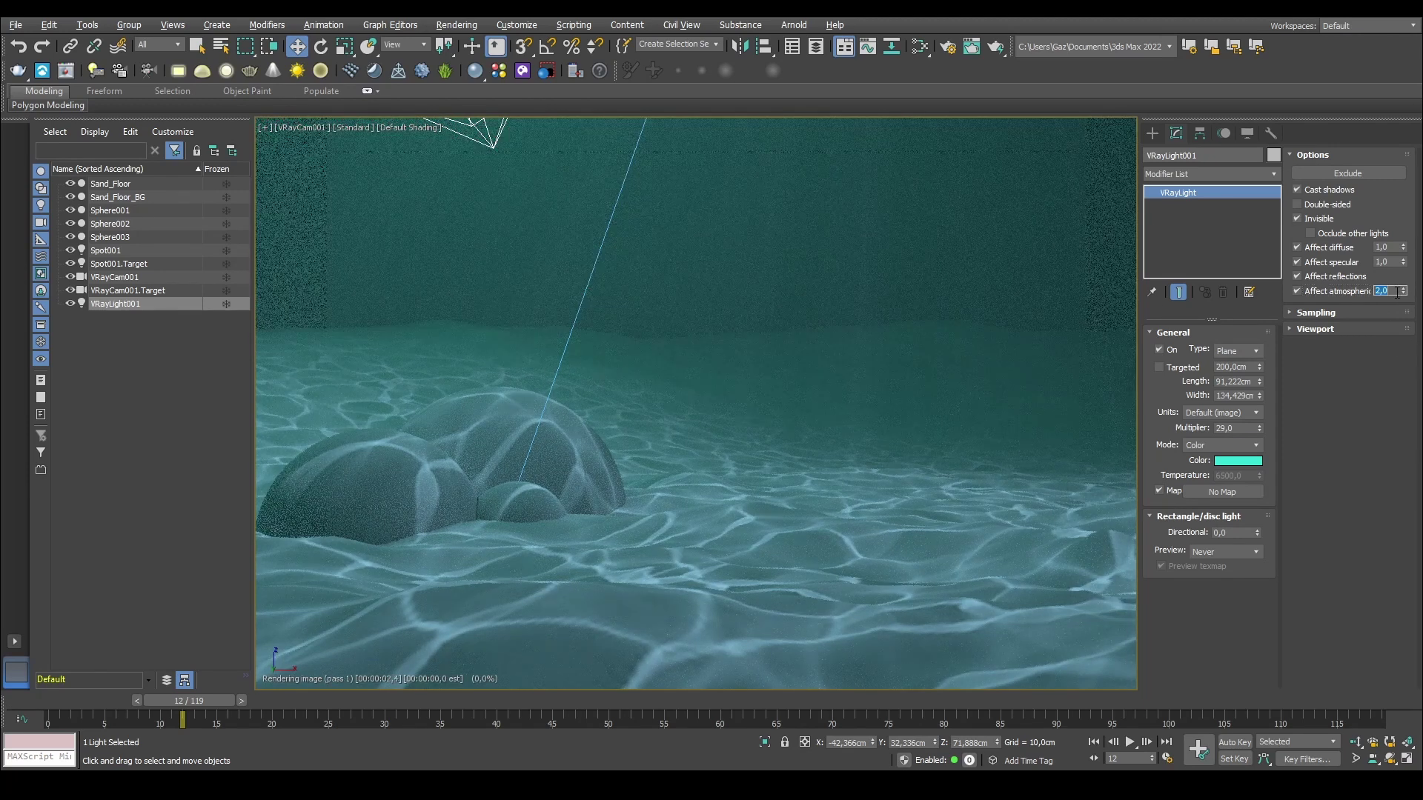
left_click(602, 223)
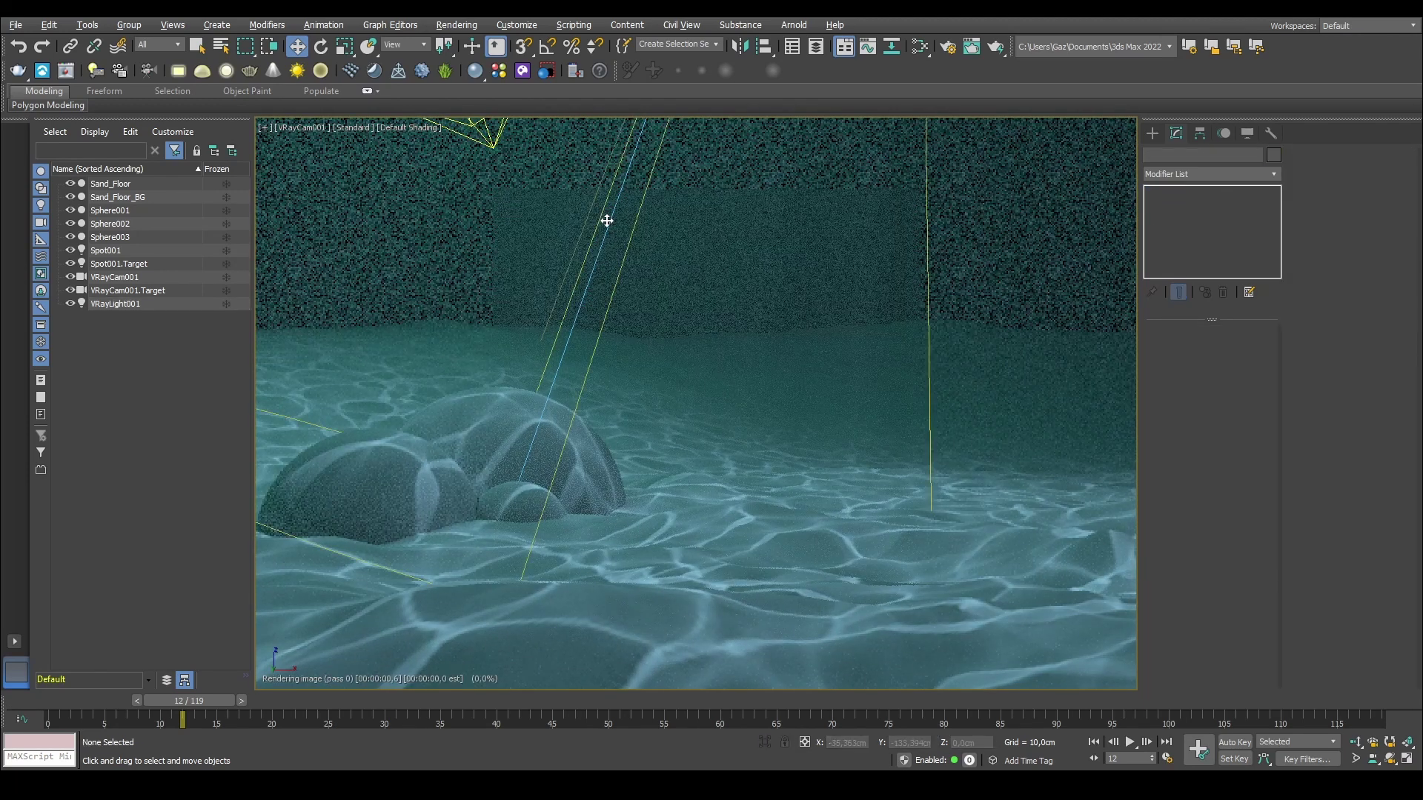
Step: Raise Spot001's multiplier to about 118 and reduce VRayLight001's multiplier to 21,0
left_click(101, 251)
left_click_drag(1366, 309, 1373, 363)
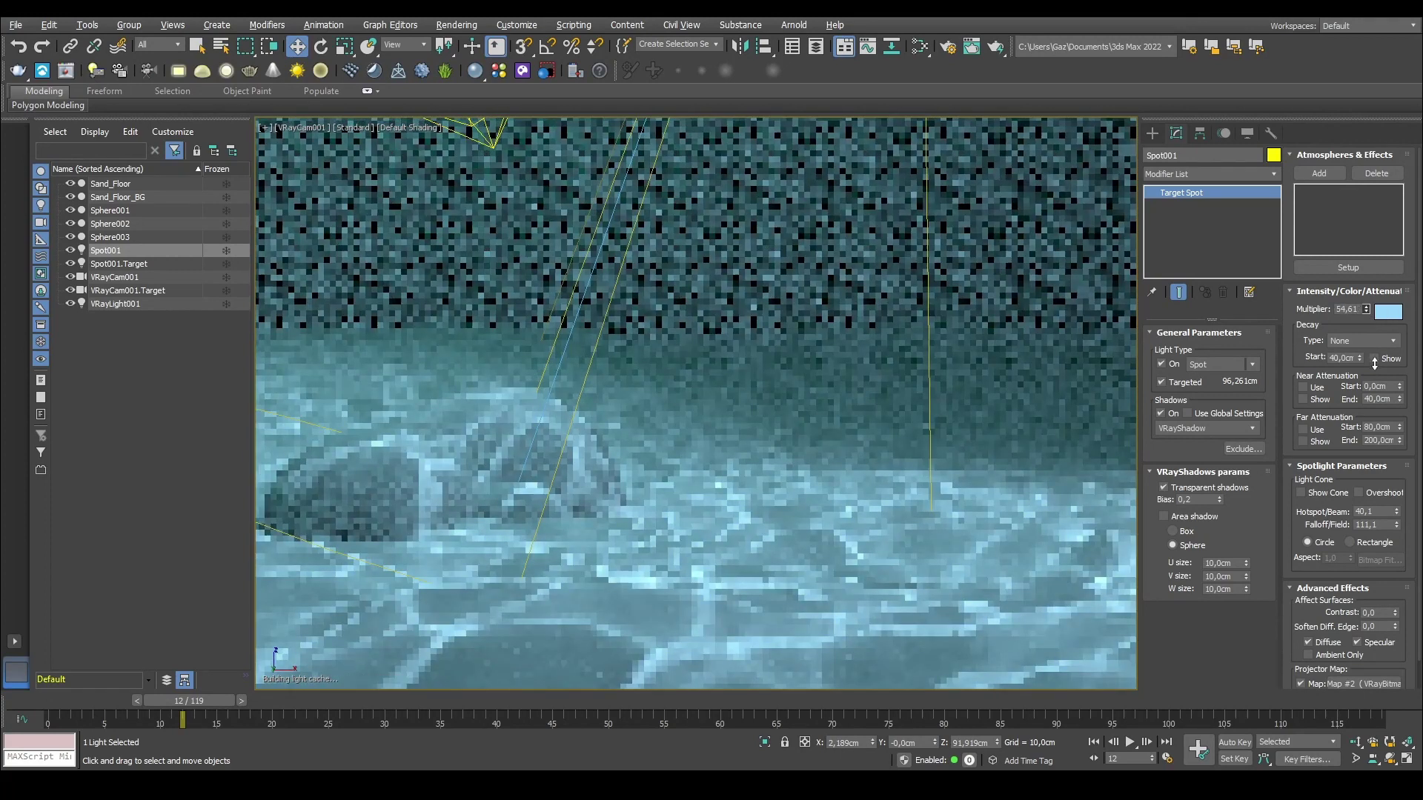
left_click(510, 143)
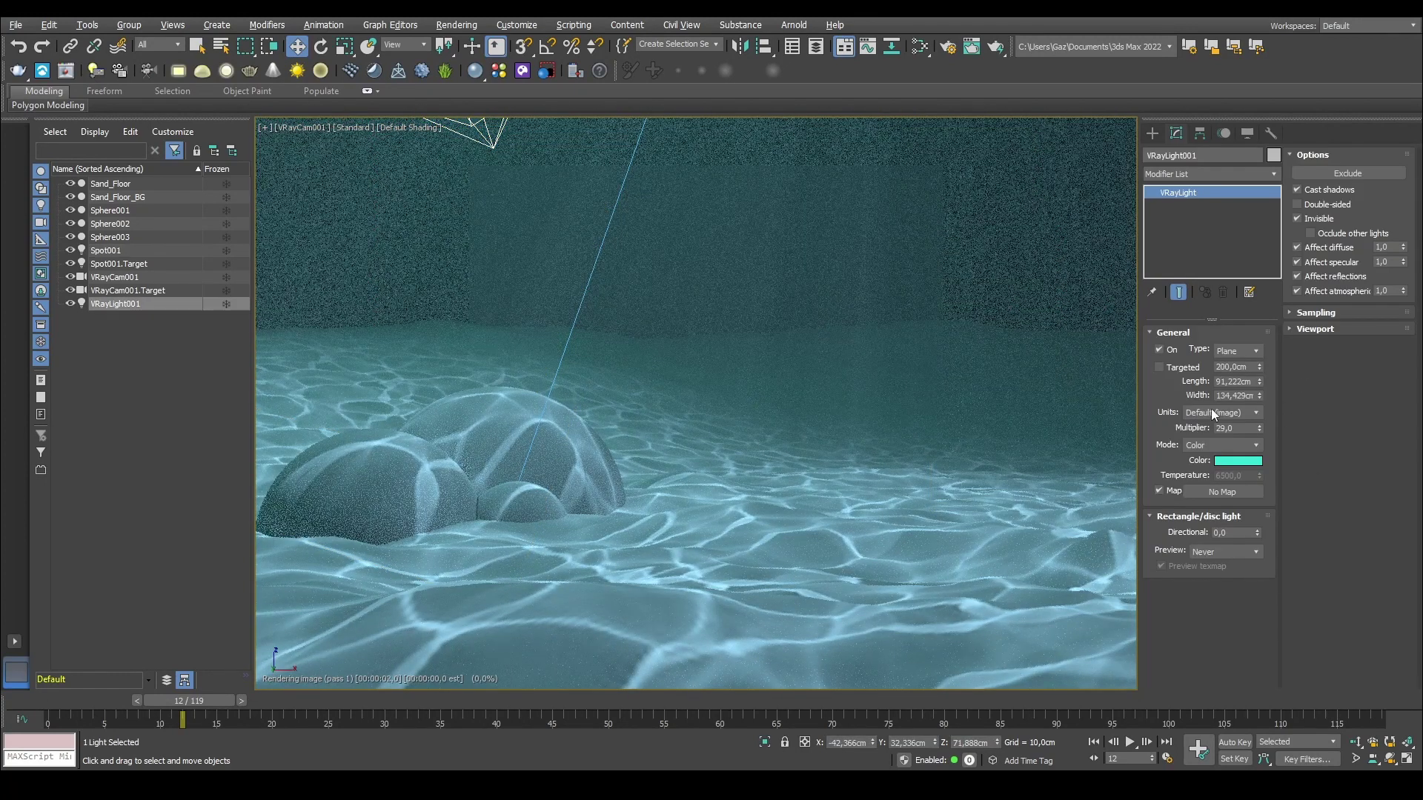
left_click_drag(1259, 428, 1255, 449)
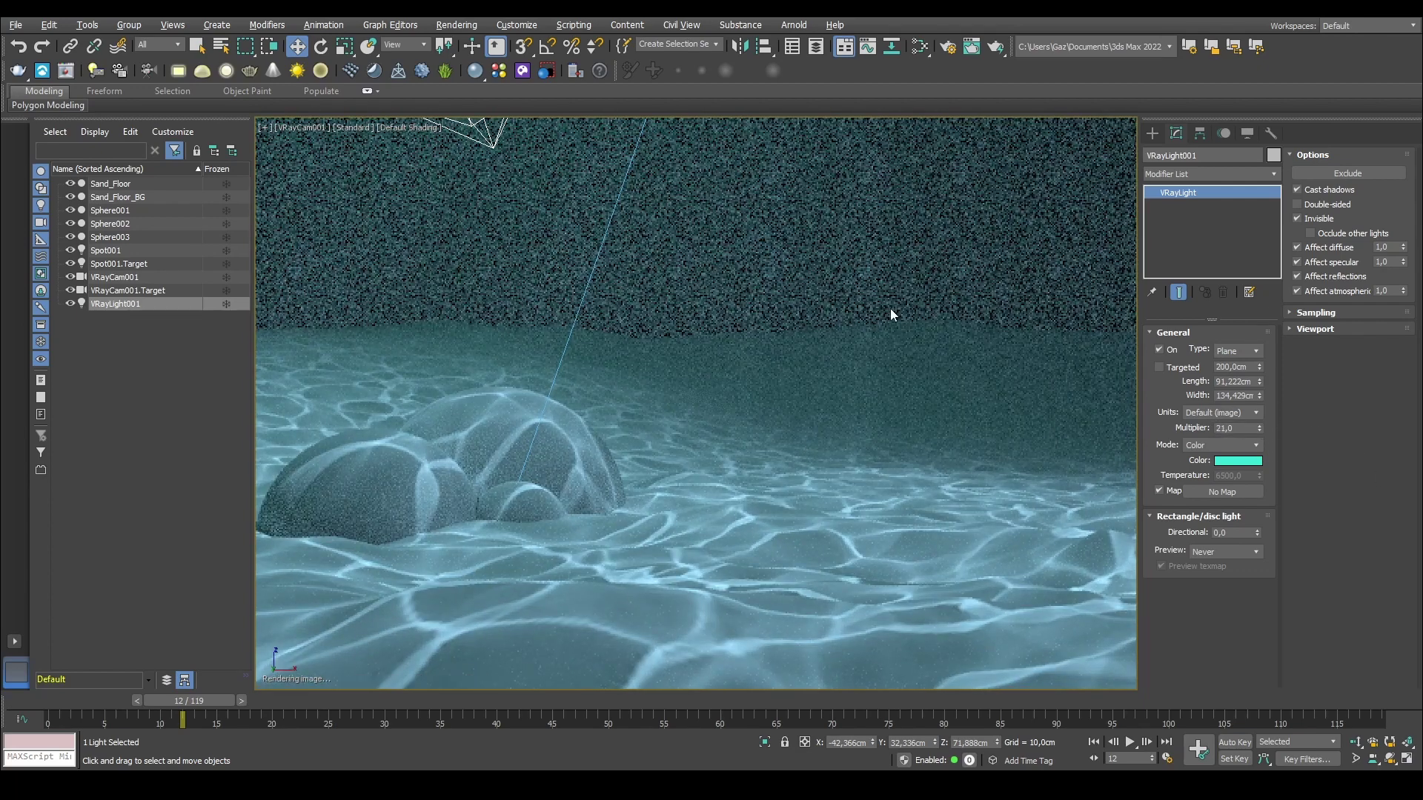
left_click(871, 239)
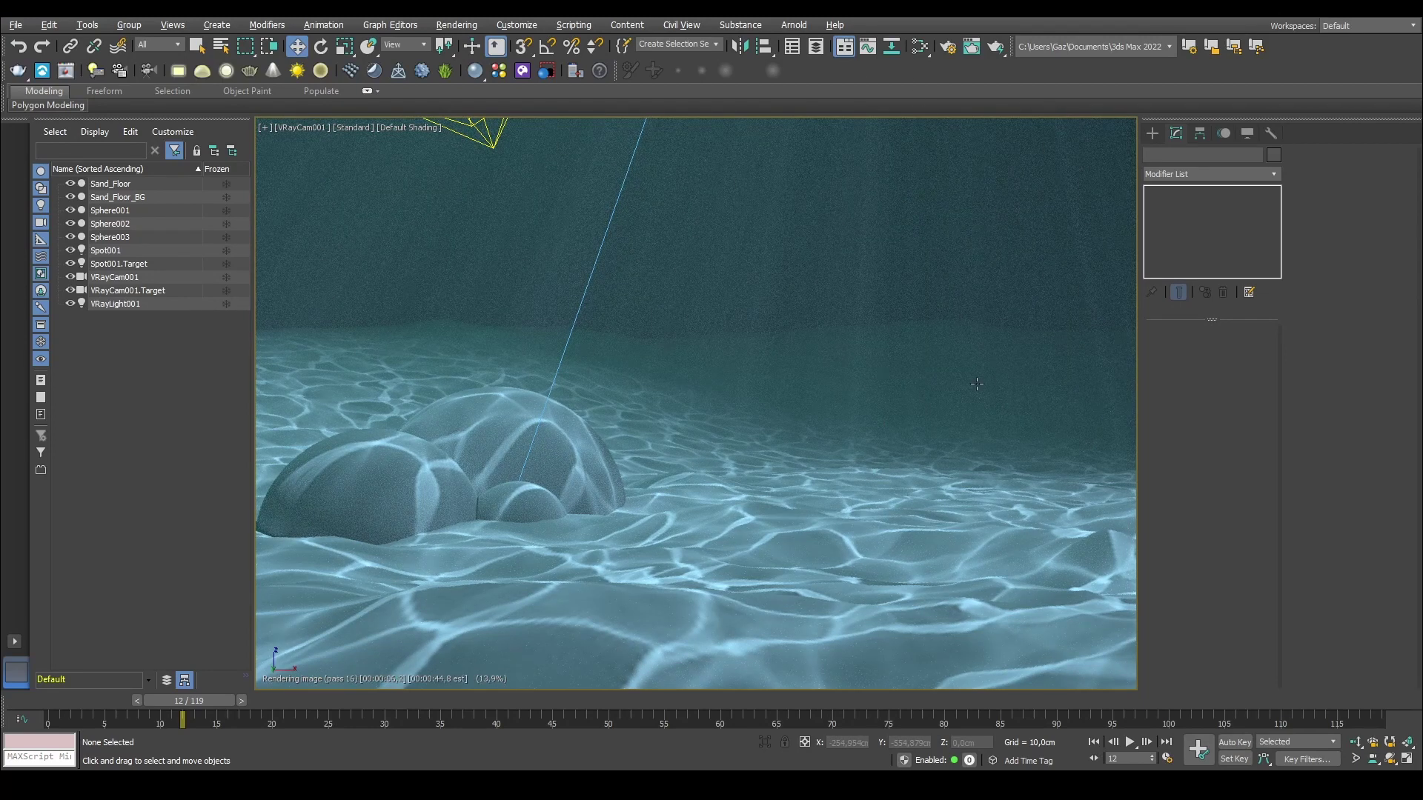
Step: Go to frame 24, set the Map #2 VRayBitmap's U and V tiling to 4,0, and close the Slate Material Editor
left_click(327, 705)
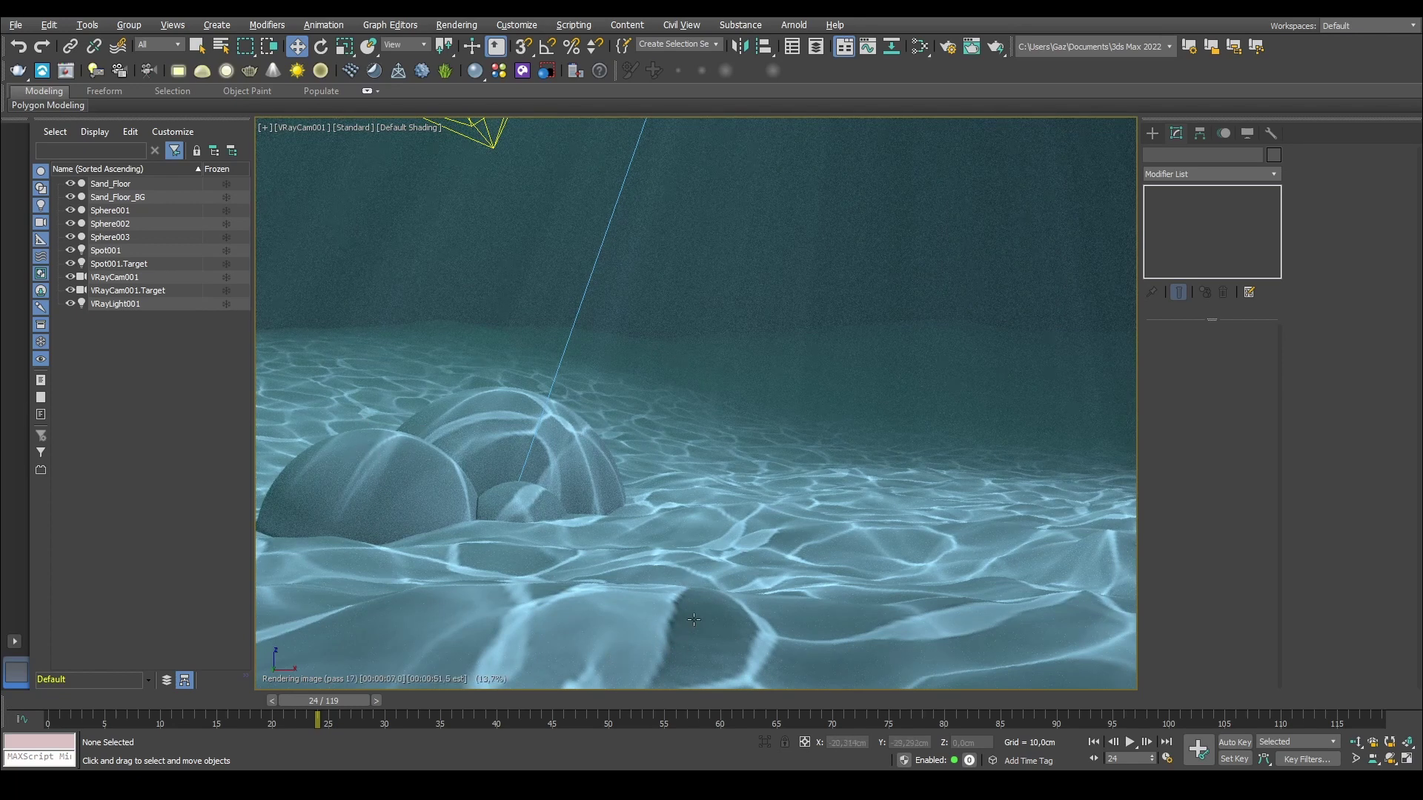
key("m")
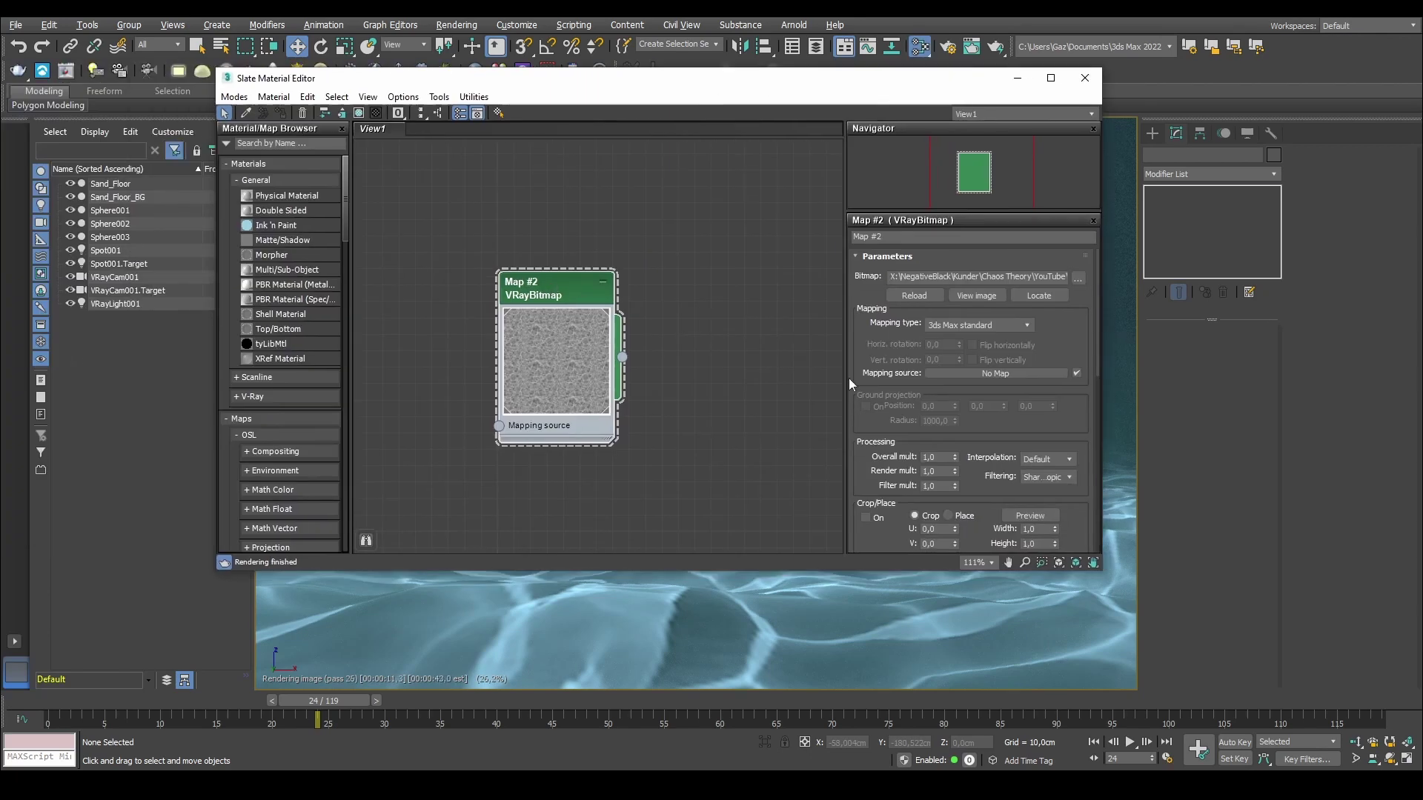
left_click_drag(987, 449, 990, 401)
scroll(990, 400, "down", 5)
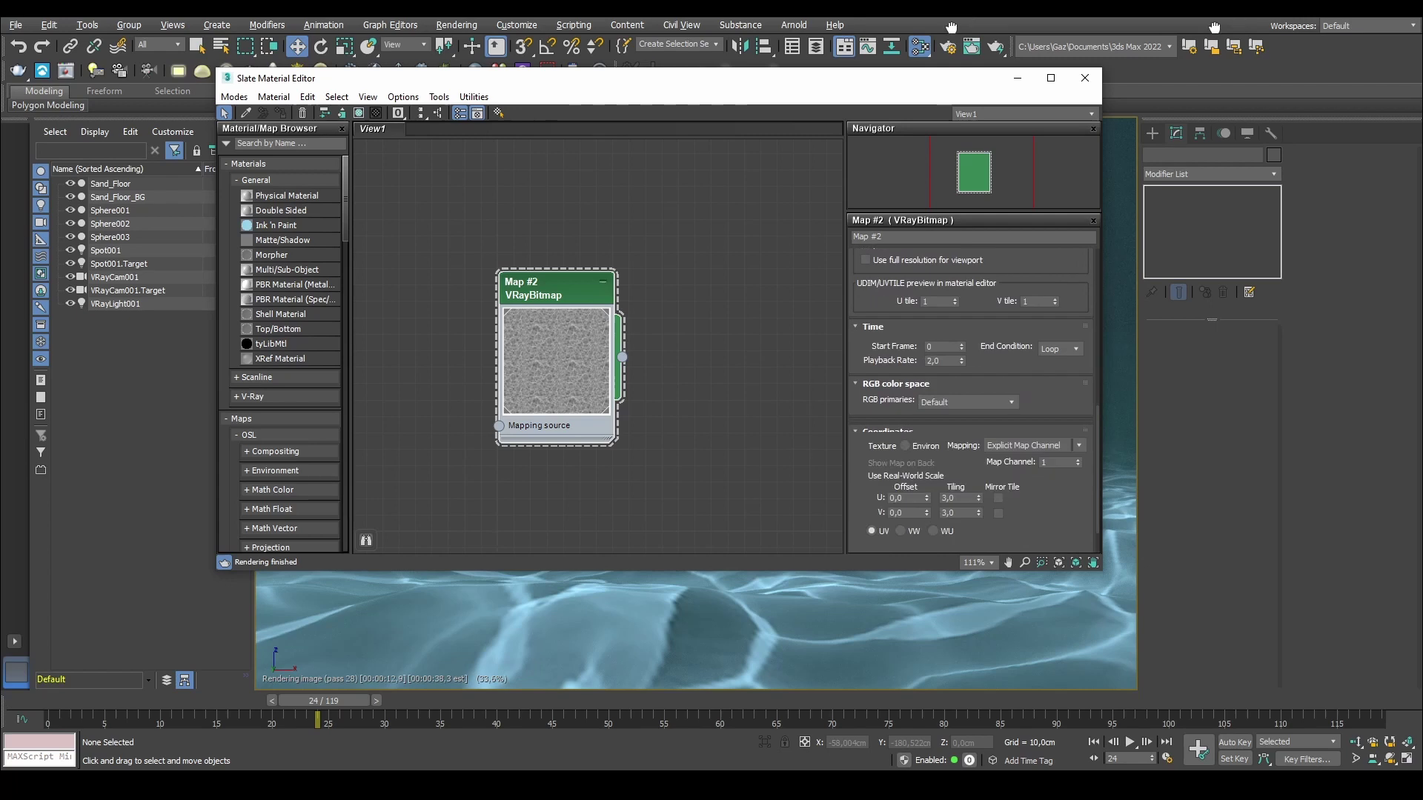
double_click(953, 467)
type("4")
double_click(953, 481)
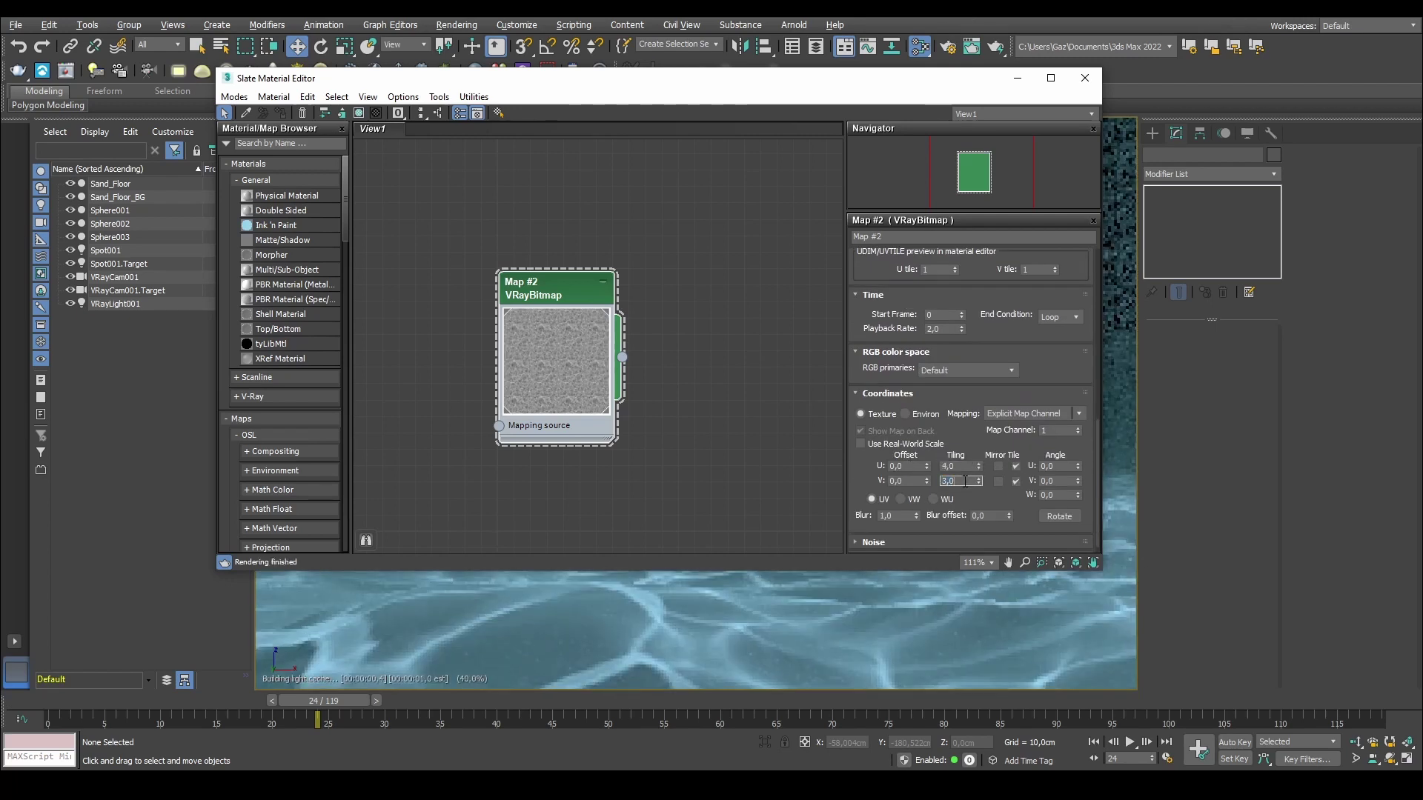
type("44")
key("Return")
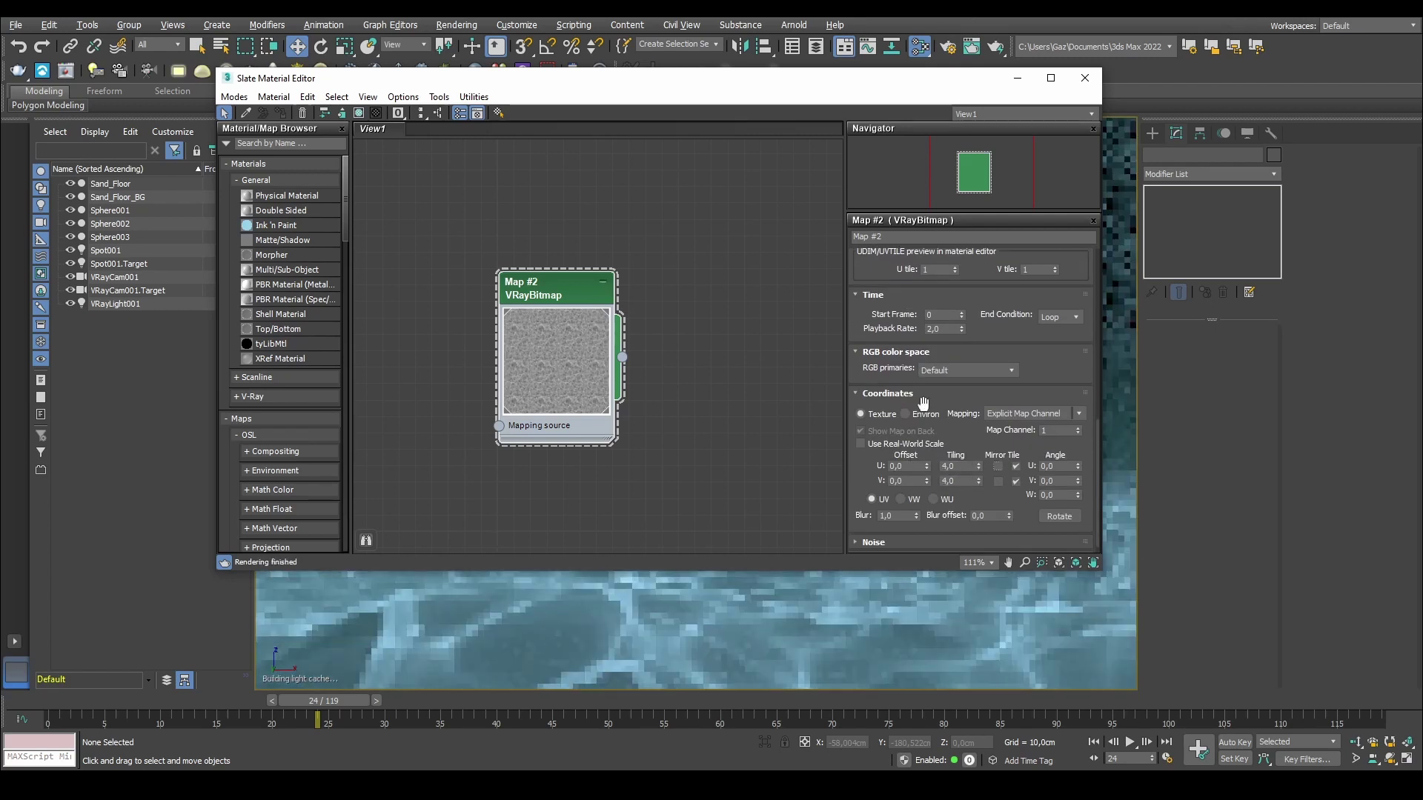
left_click_drag(701, 81, 490, 61)
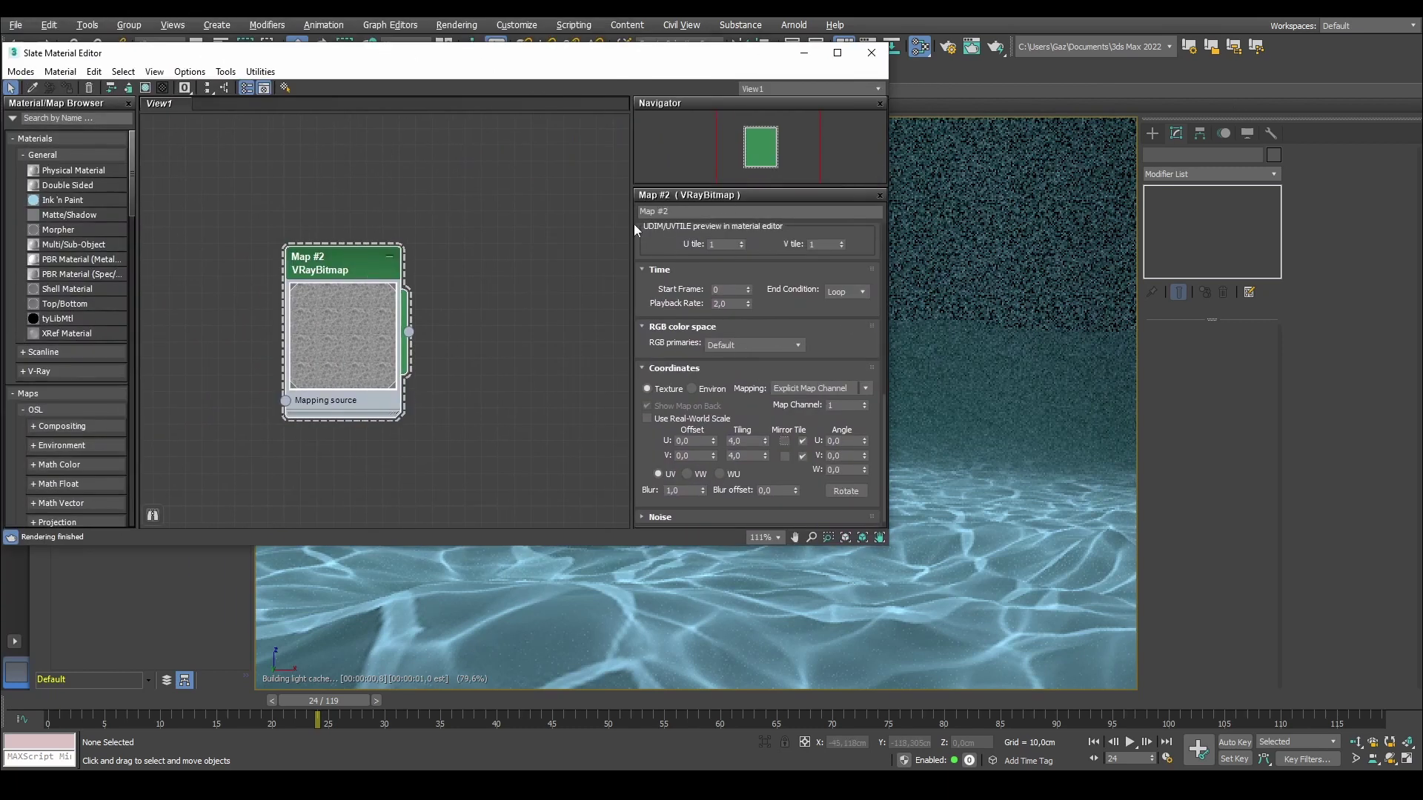
left_click_drag(529, 52, 251, 41)
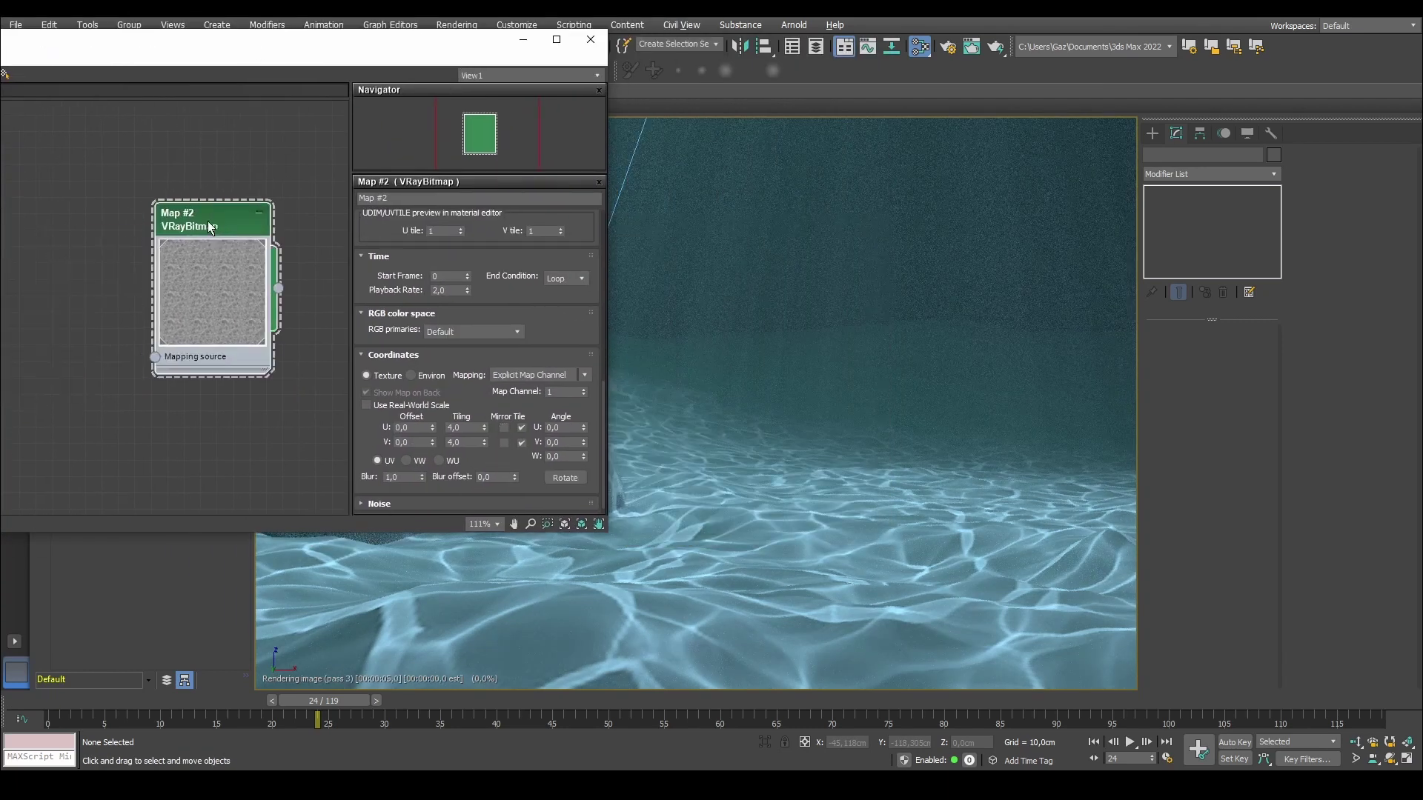
left_click(591, 39)
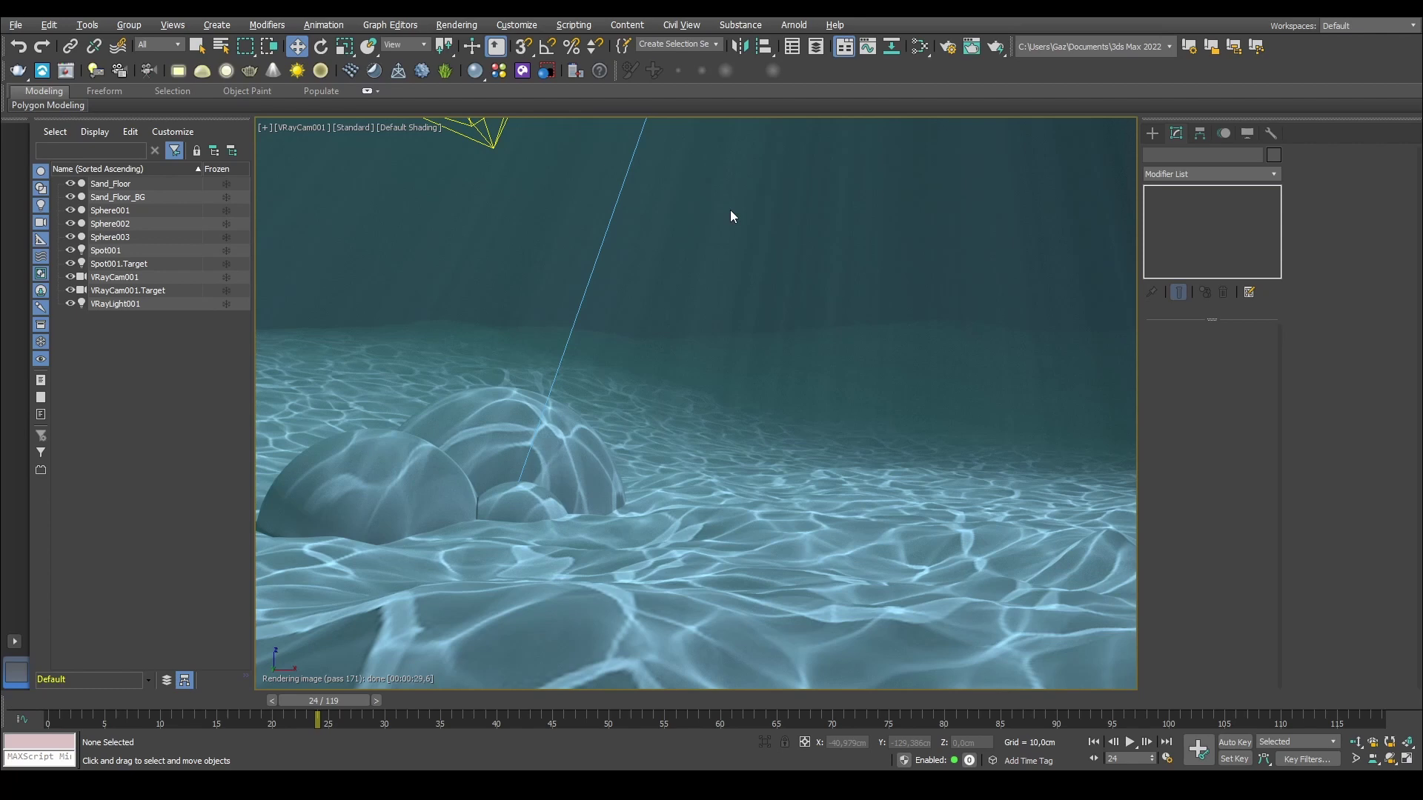
left_click(104, 250)
left_click(863, 195)
left_click(495, 138)
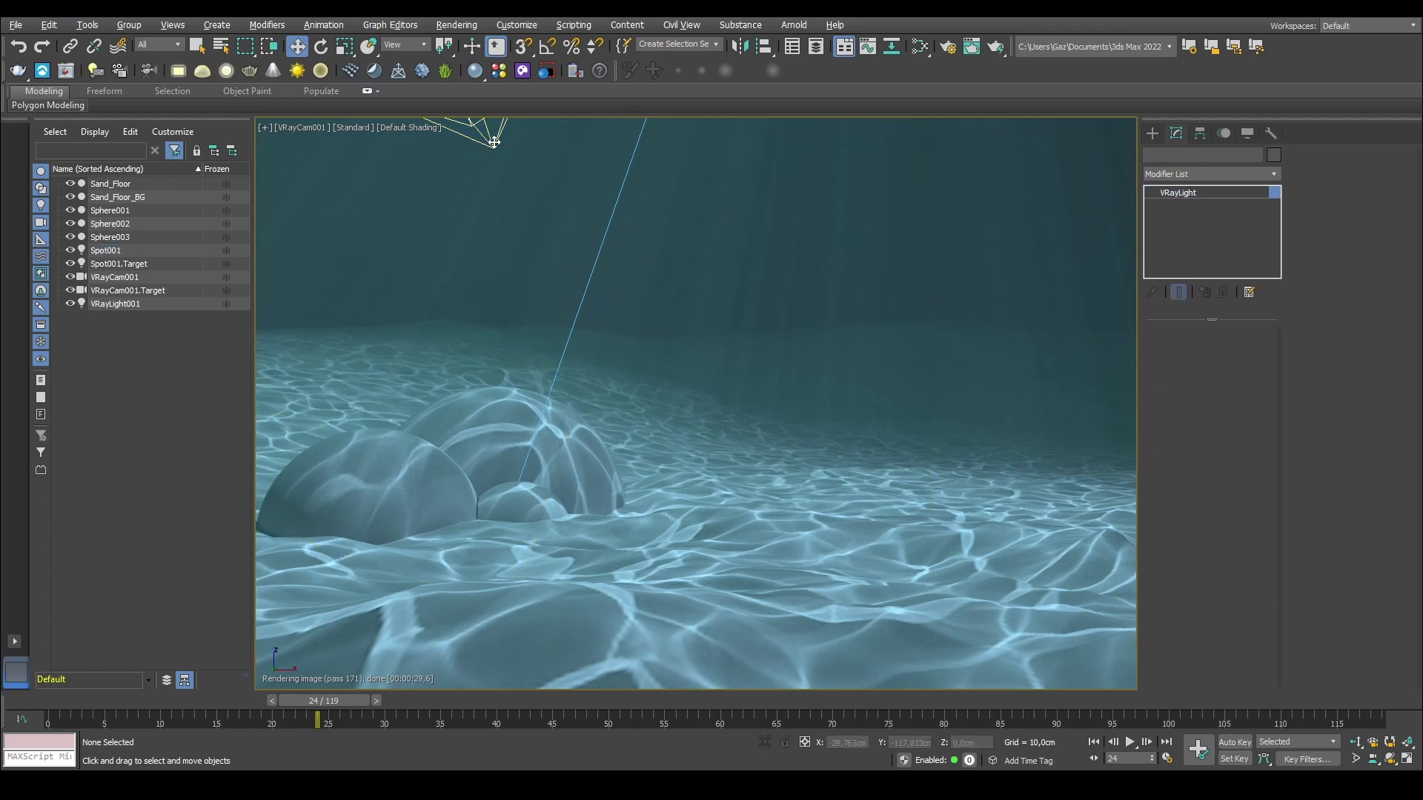
left_click(963, 255)
left_click(802, 319)
left_click(842, 273)
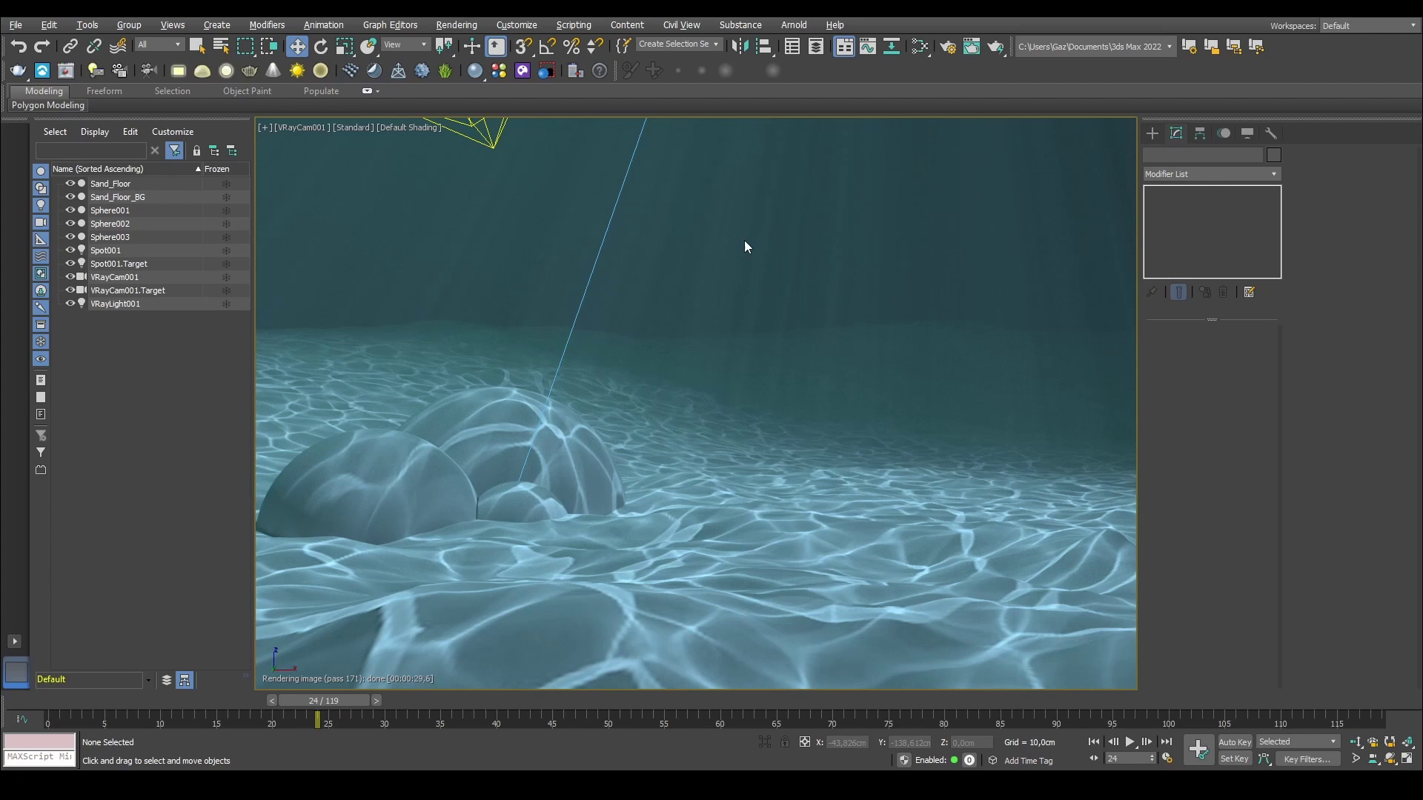